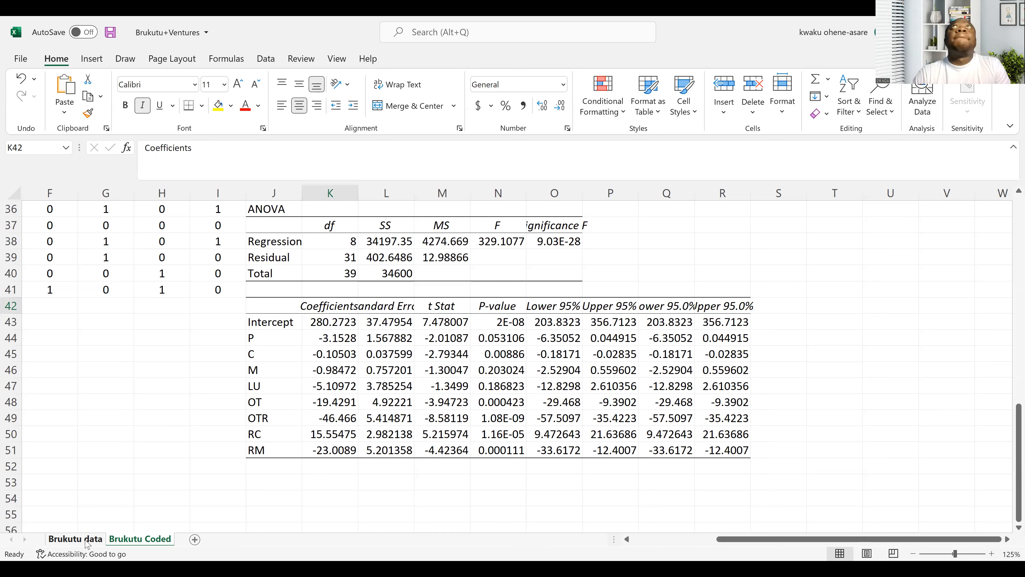
Copy the whole data table, from Q through rel, on the Brukutu data sheet
left_click(84, 538)
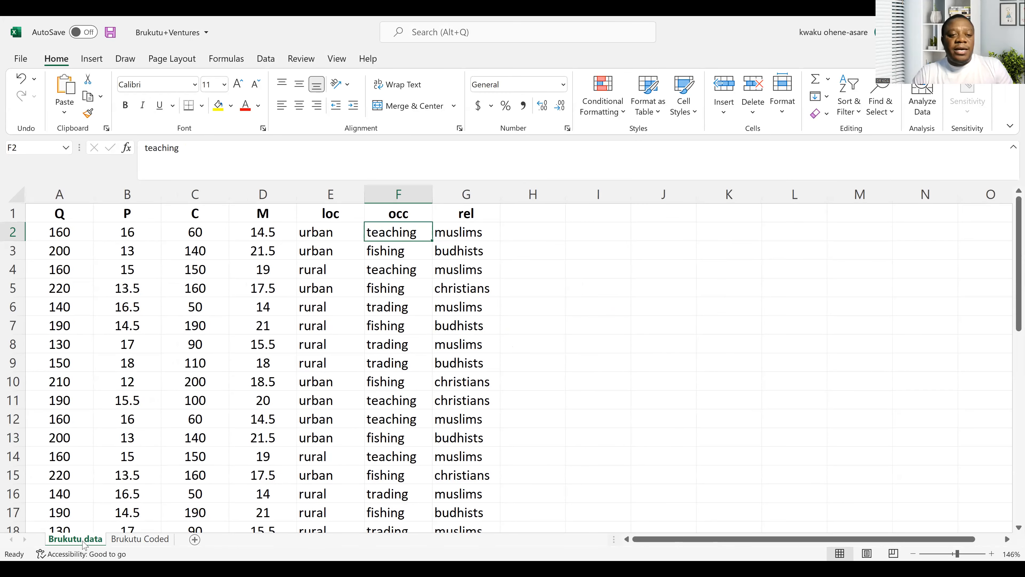
left_click(110, 487)
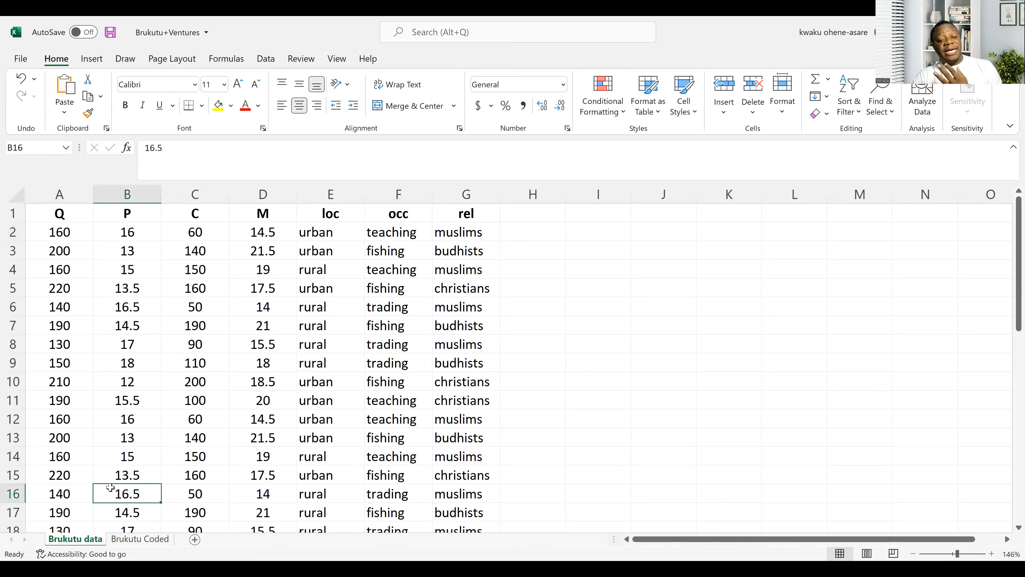
left_click(209, 364)
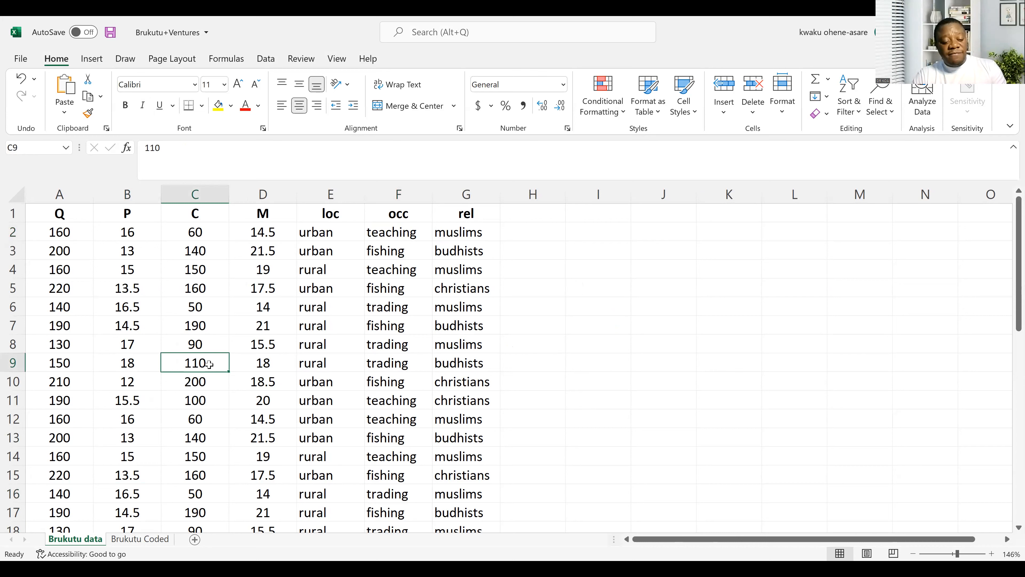
key("ctrl+a")
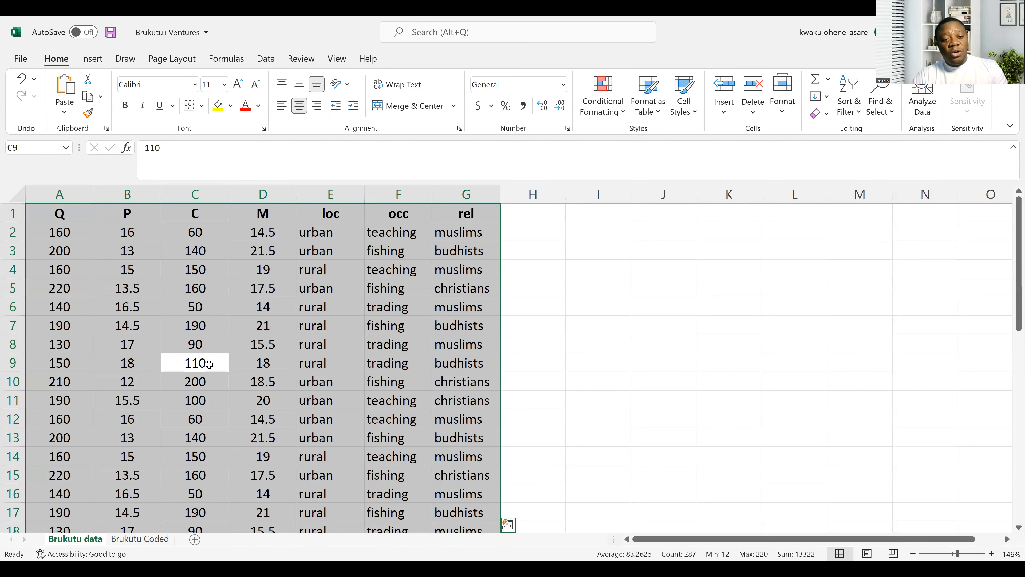
key("ctrl+c")
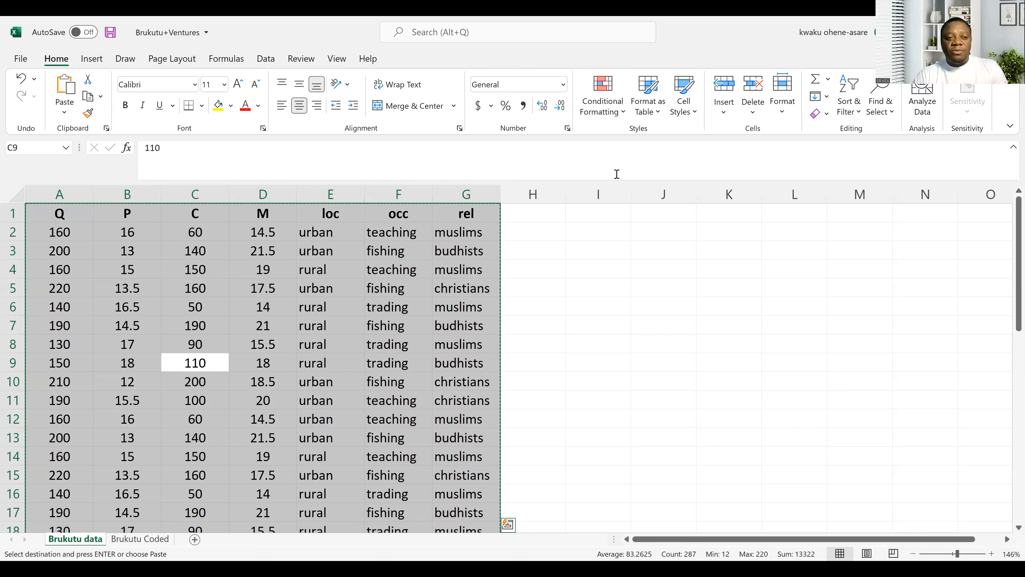
Switch to RStudio and run the CORRELATION & REGRESSION heading and gin=read.delim("clipboard") to load the copied data
key("alt+Tab")
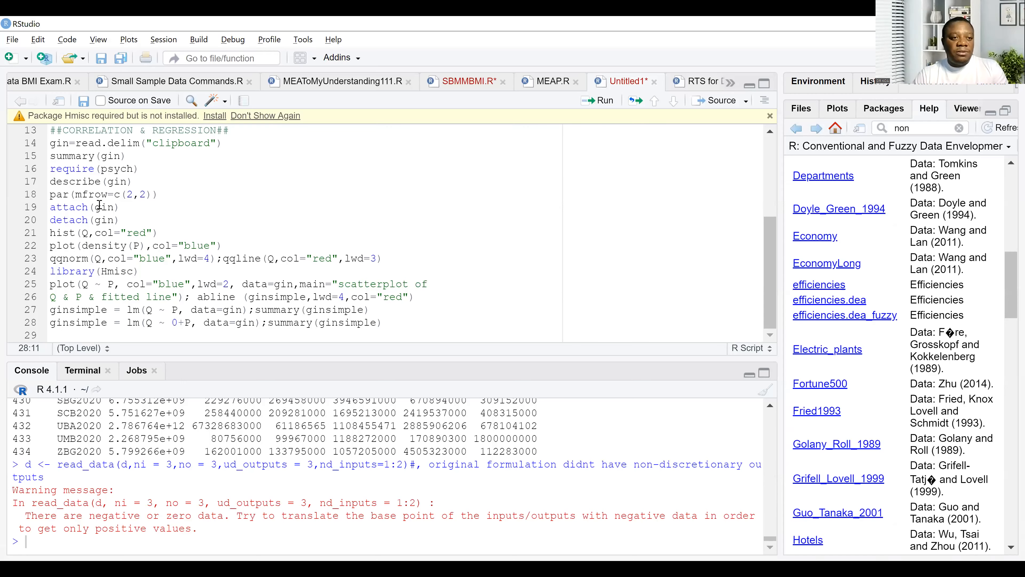
left_click(63, 144)
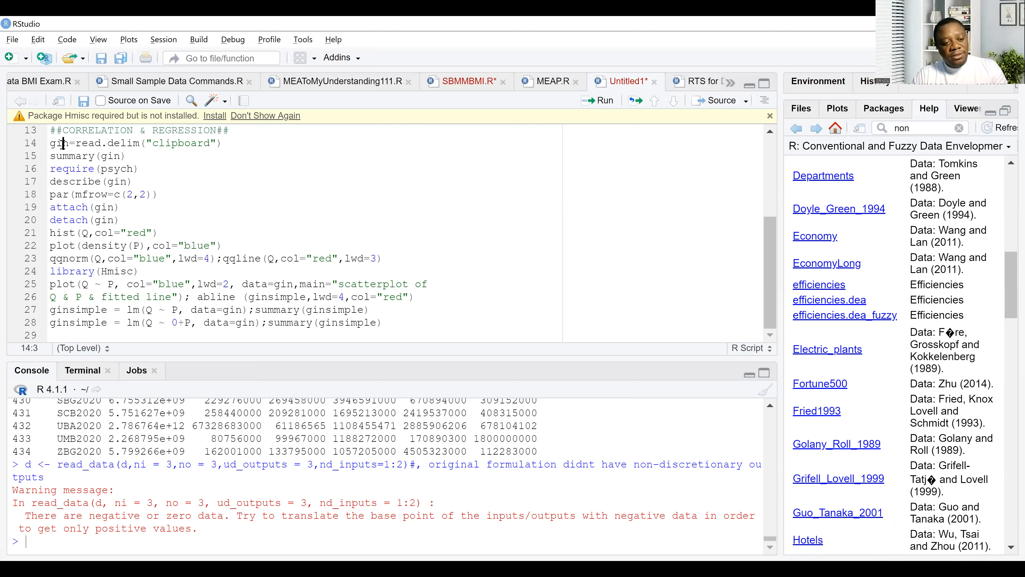
key("Up")
key("ctrl+Return")
key("ctrl+Return")
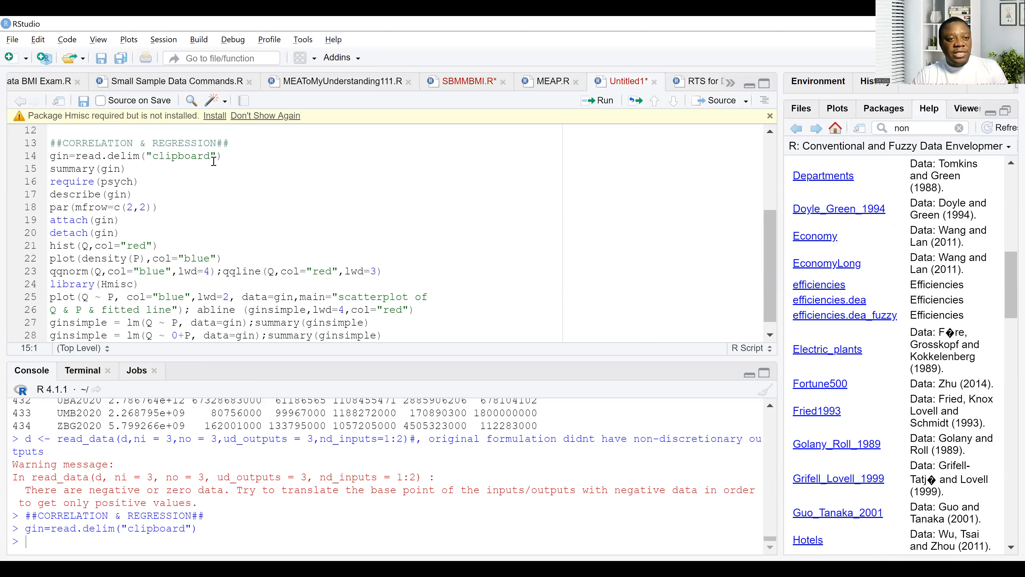
Add head(gin) on a new line below the read.delim command and run it
left_click(239, 154)
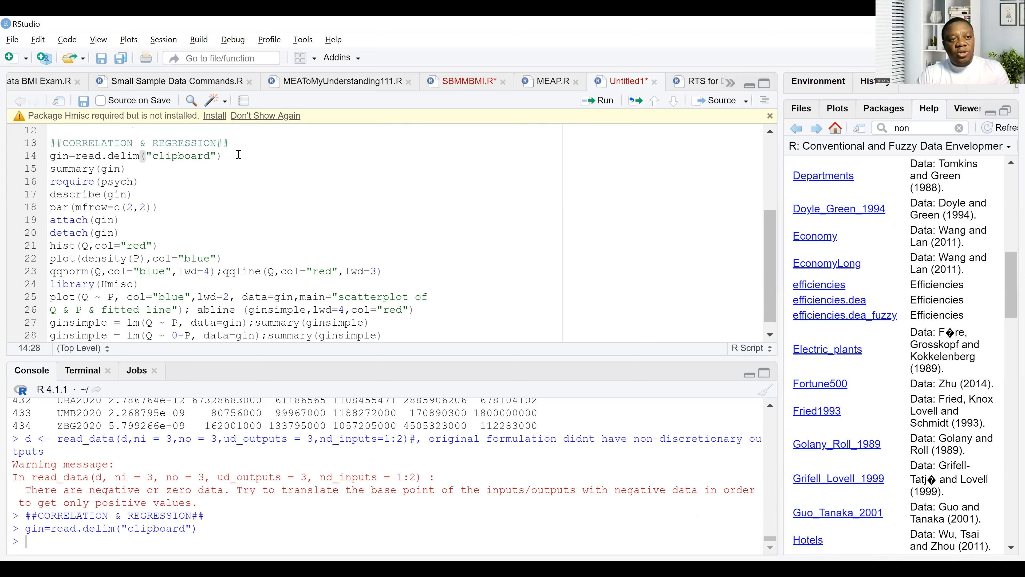
key("Return")
type("head")
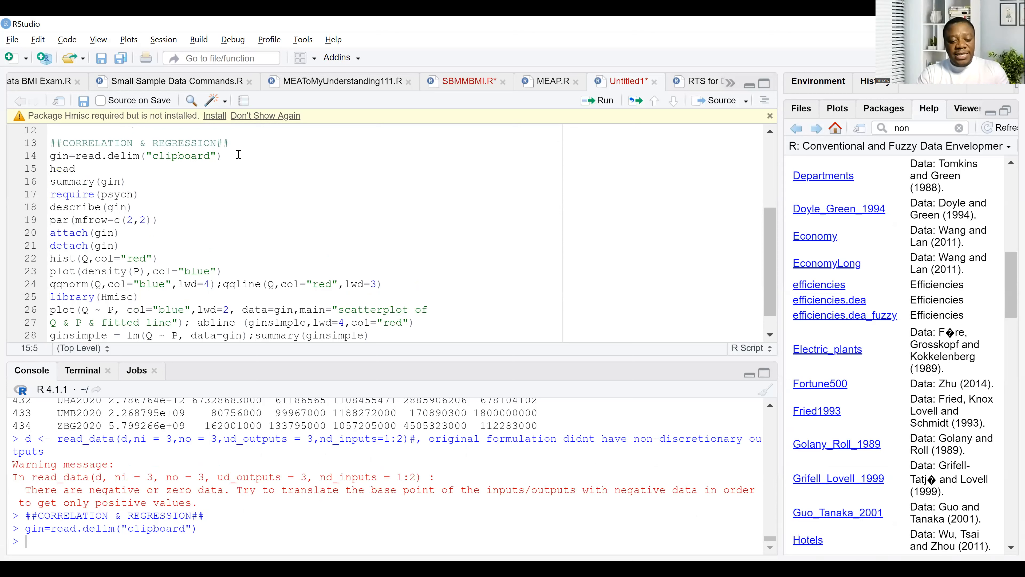
type("(gi")
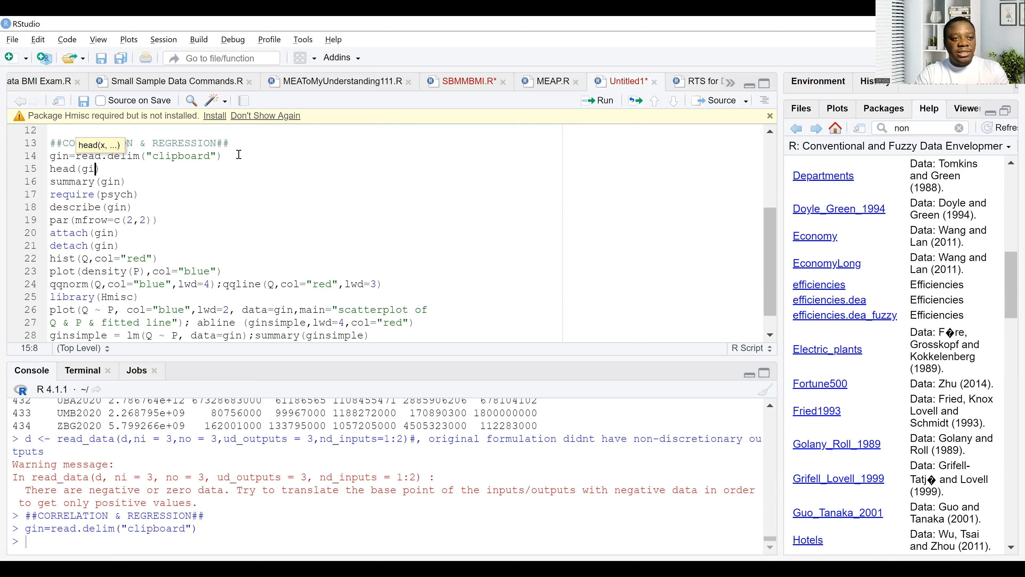
type("n")
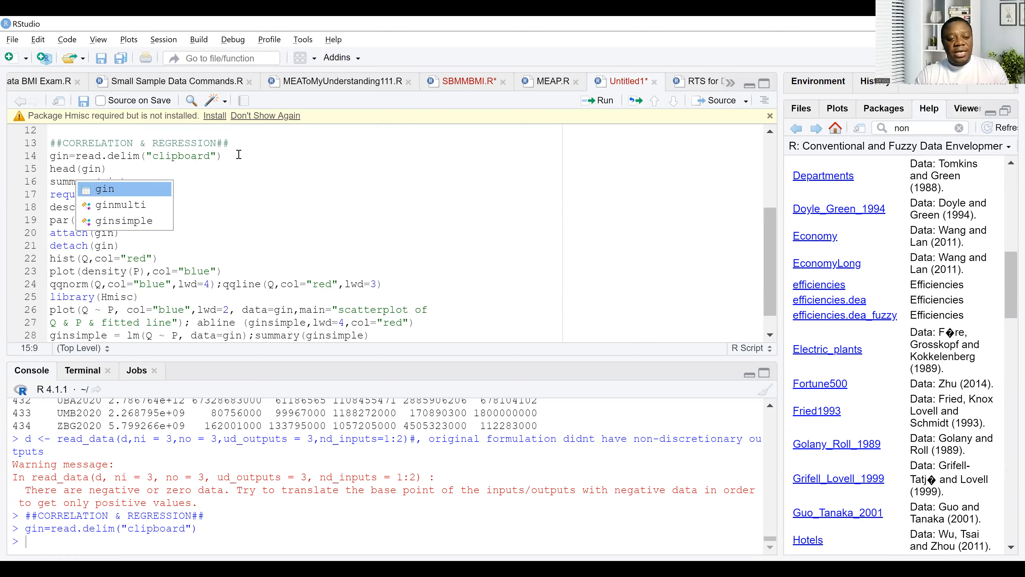
key("ctrl+Return")
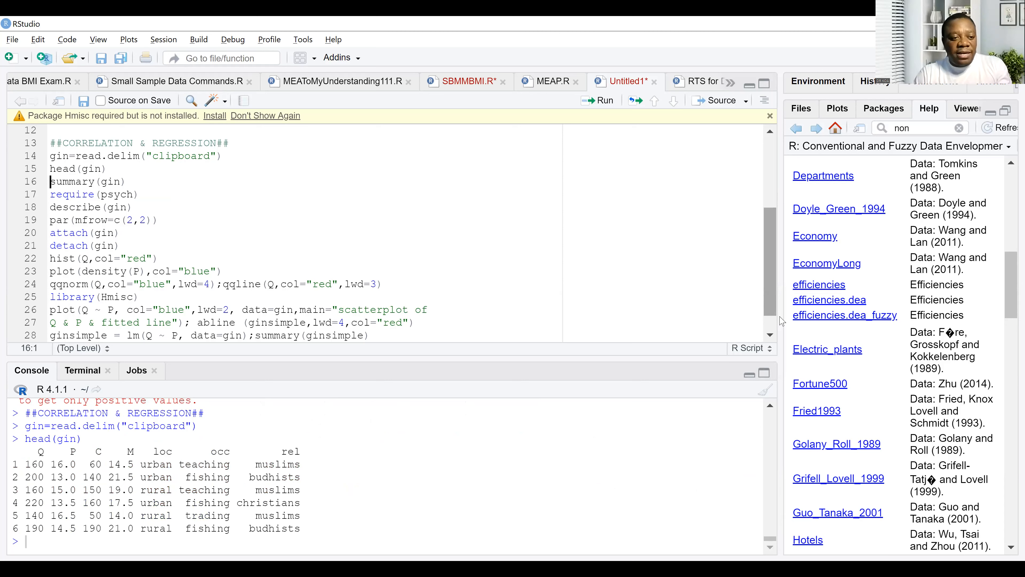
Run the script lines from the Q ~ P scatterplot with fitted line through the ginsimple regression and its summary
scroll(403, 307, "down", 1)
left_click(52, 285)
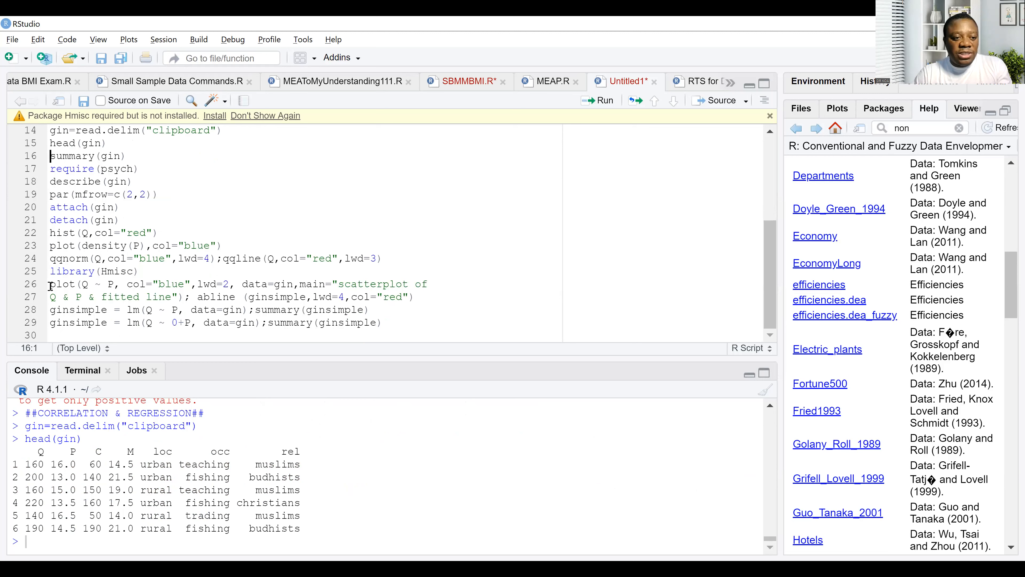
left_click(358, 309, "shift")
left_click(401, 311, "shift")
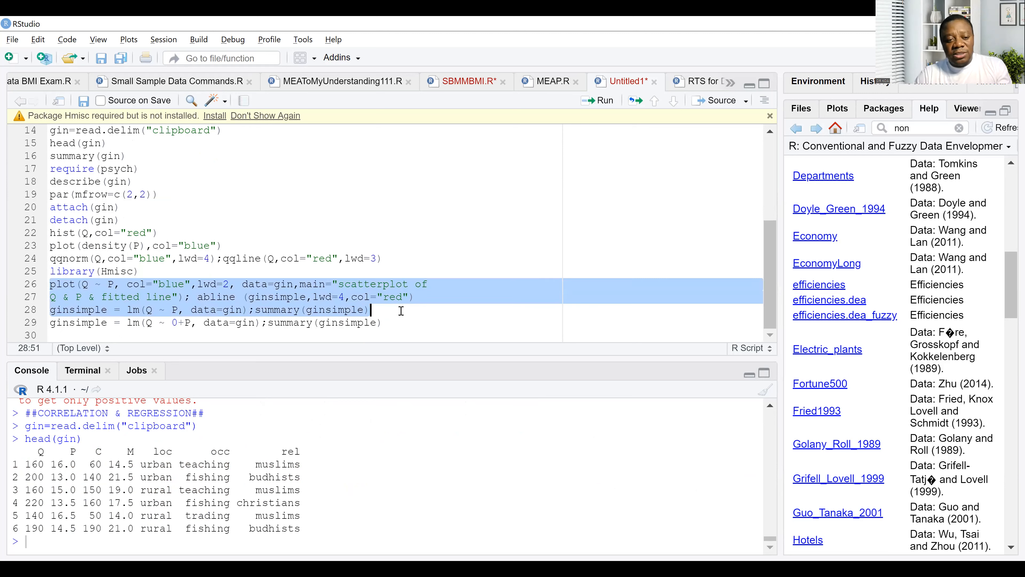
key("ctrl+Return")
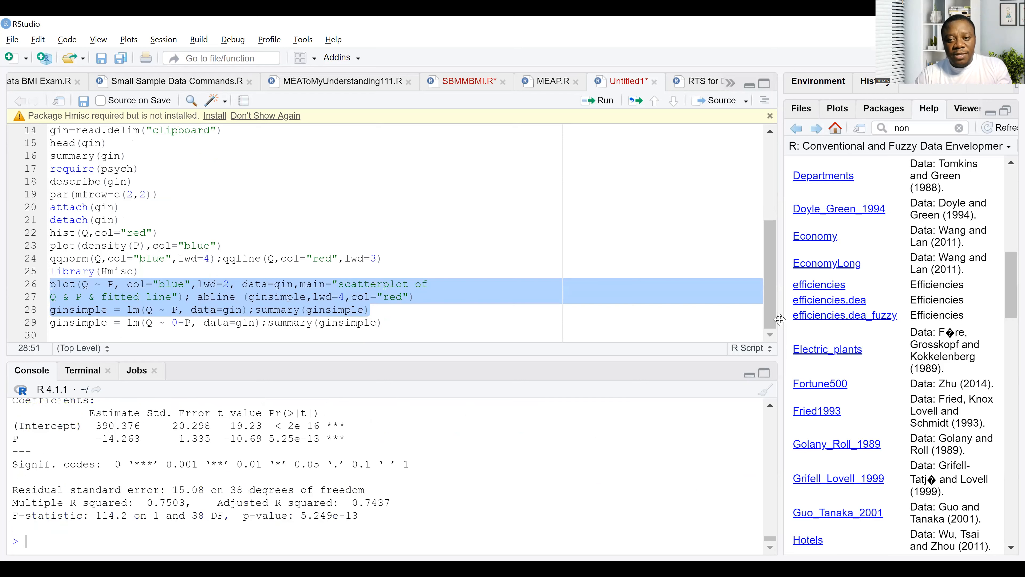
Widen the help area, review the regression summary's coefficients, and display the scatterplot of Q and P
left_click_drag(721, 316, 705, 320)
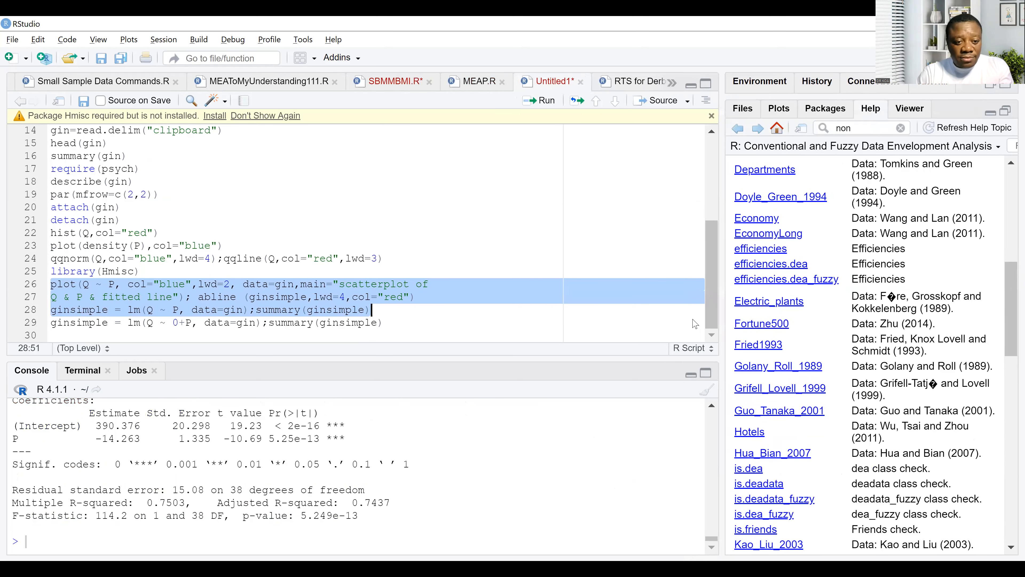
left_click(711, 405)
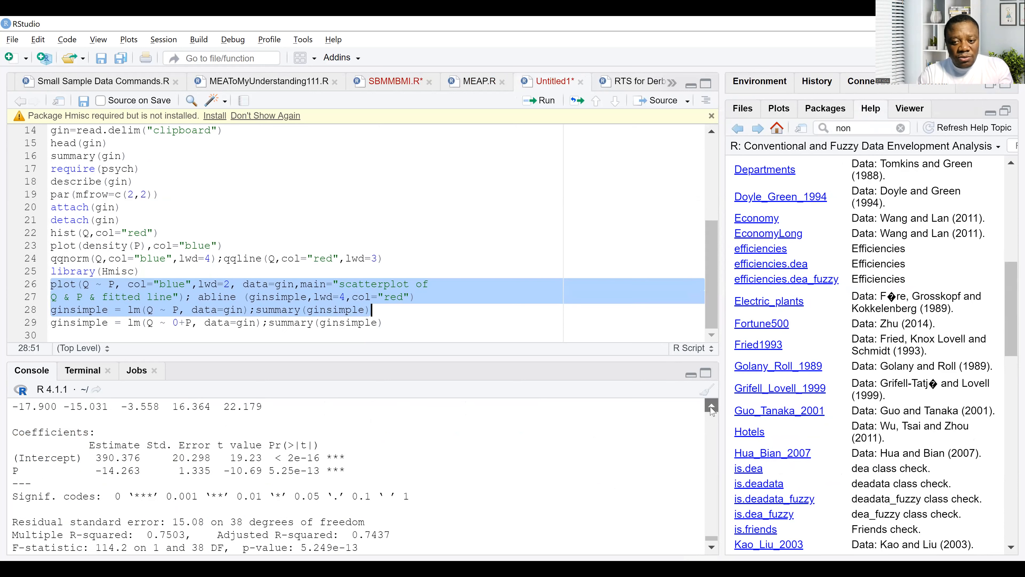
left_click(778, 109)
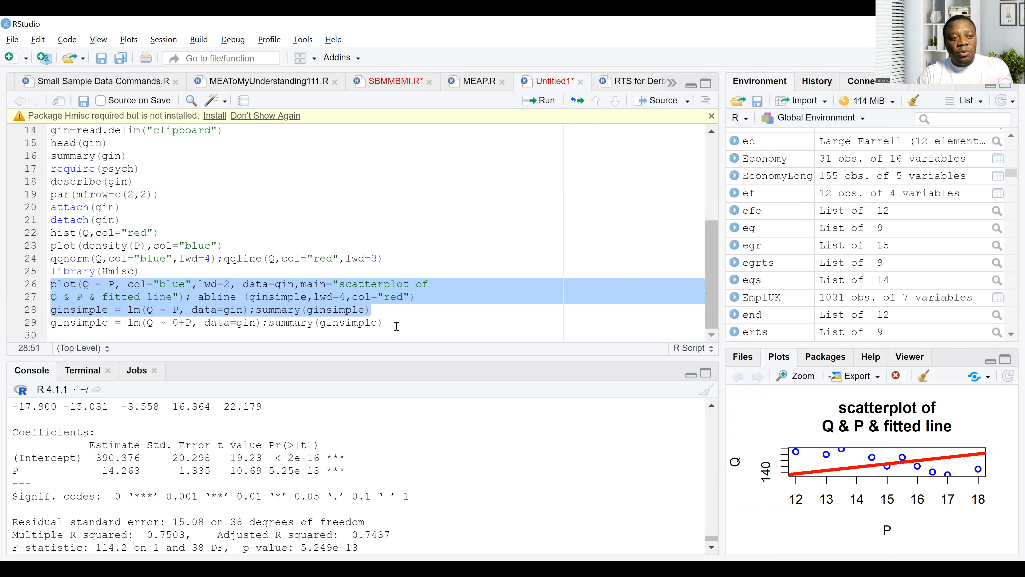
Add library(rgl); library(car) on line 30 of the script and show the list of installed packages
key("Down")
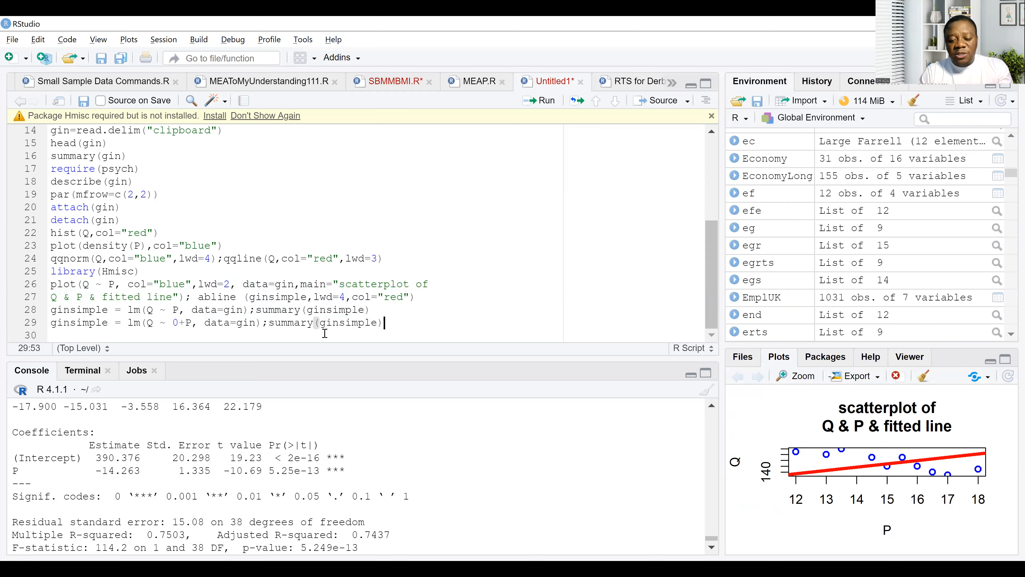
left_click(325, 333)
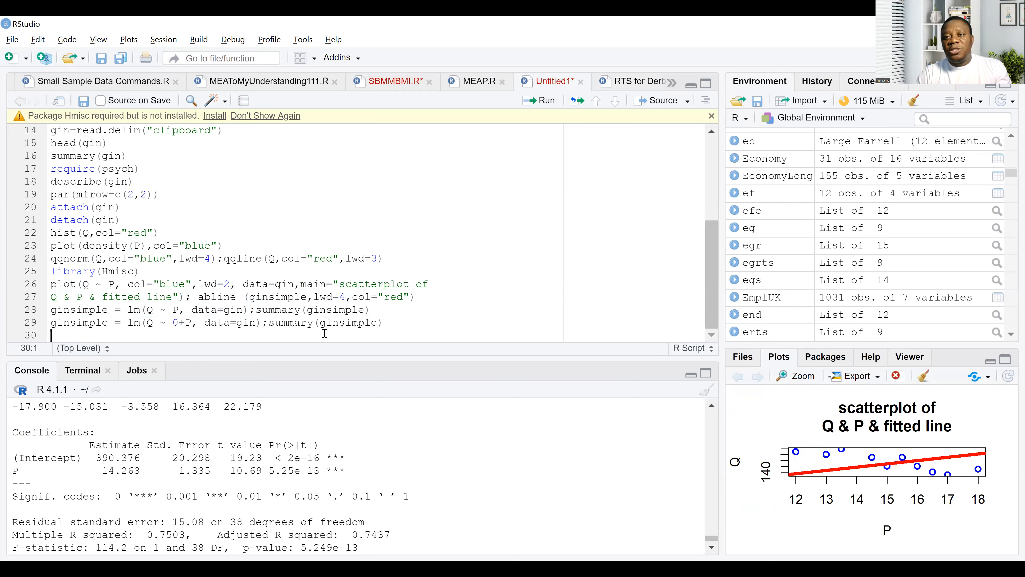
key("alt+Tab")
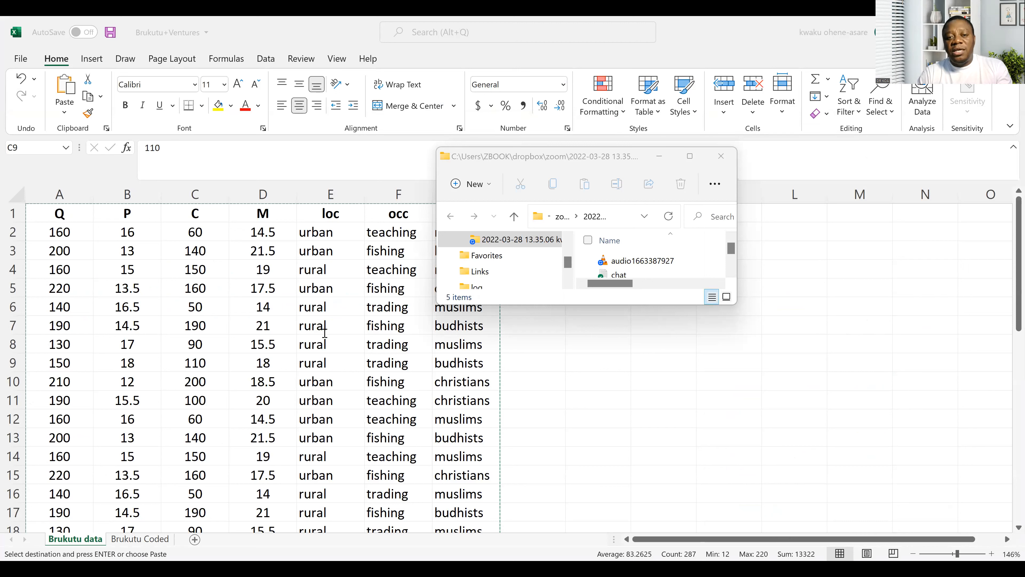
key("alt+Tab")
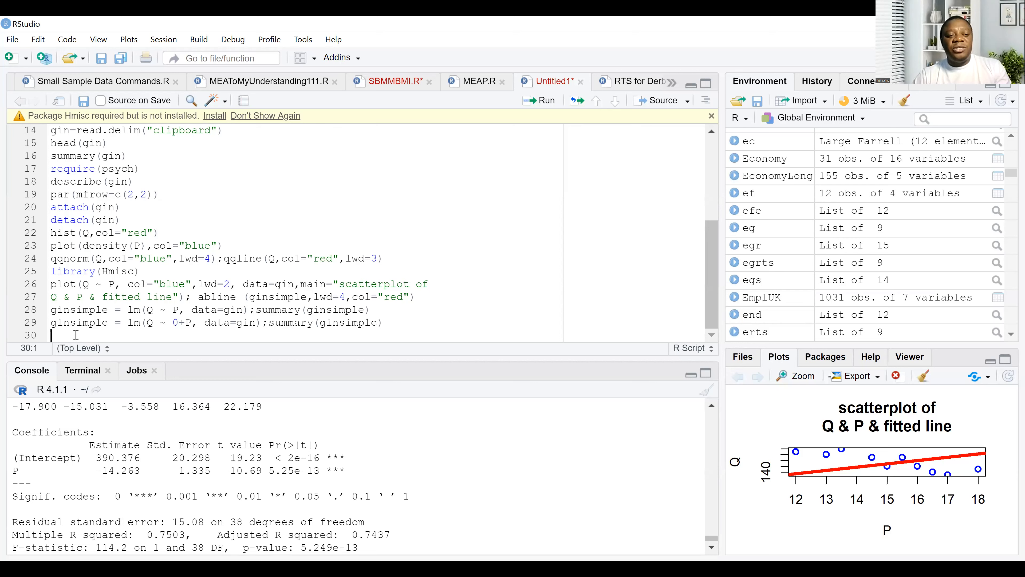
type("library(rgl); library(car)")
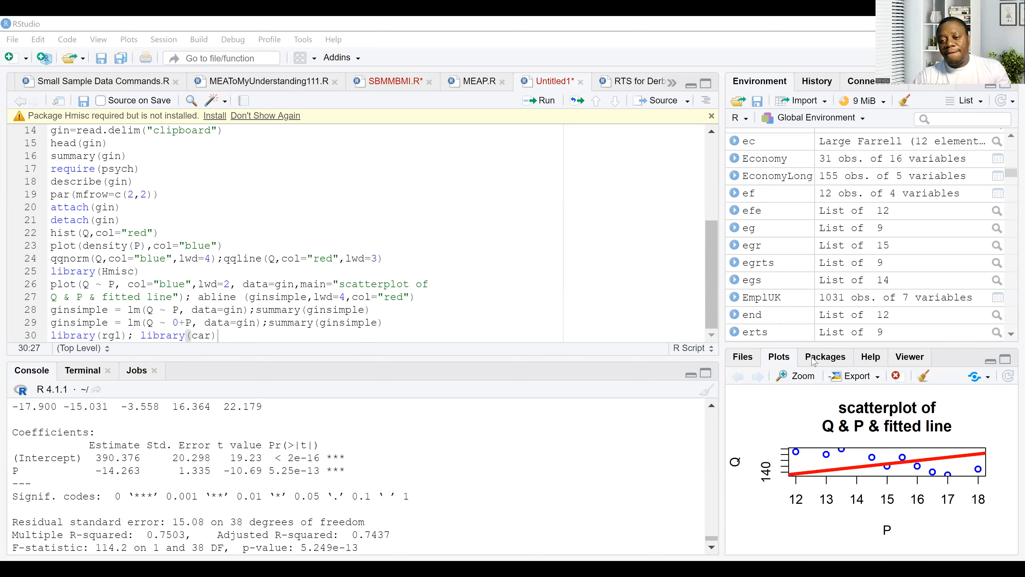
left_click(814, 361)
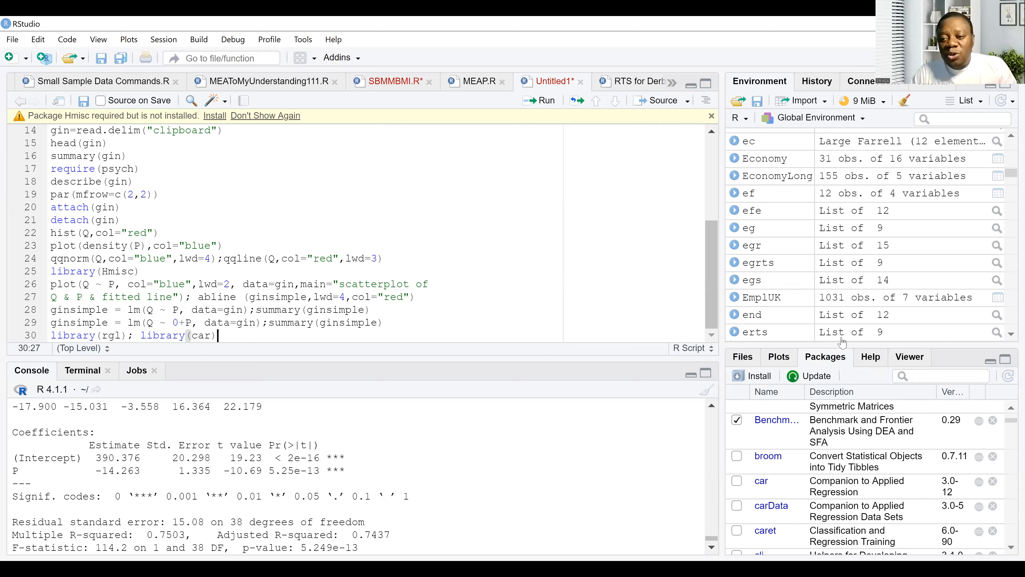
left_click(762, 380)
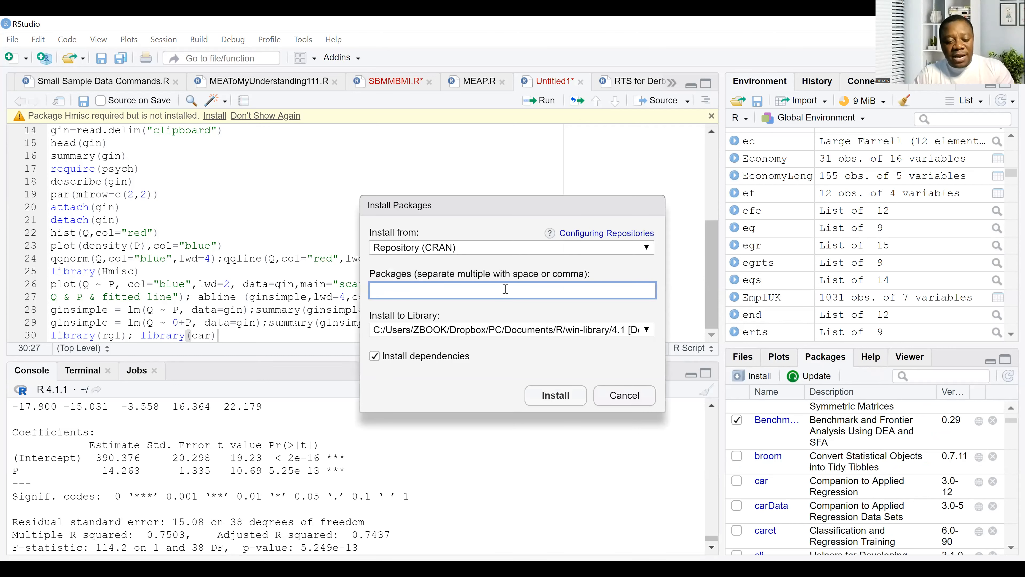
type("r")
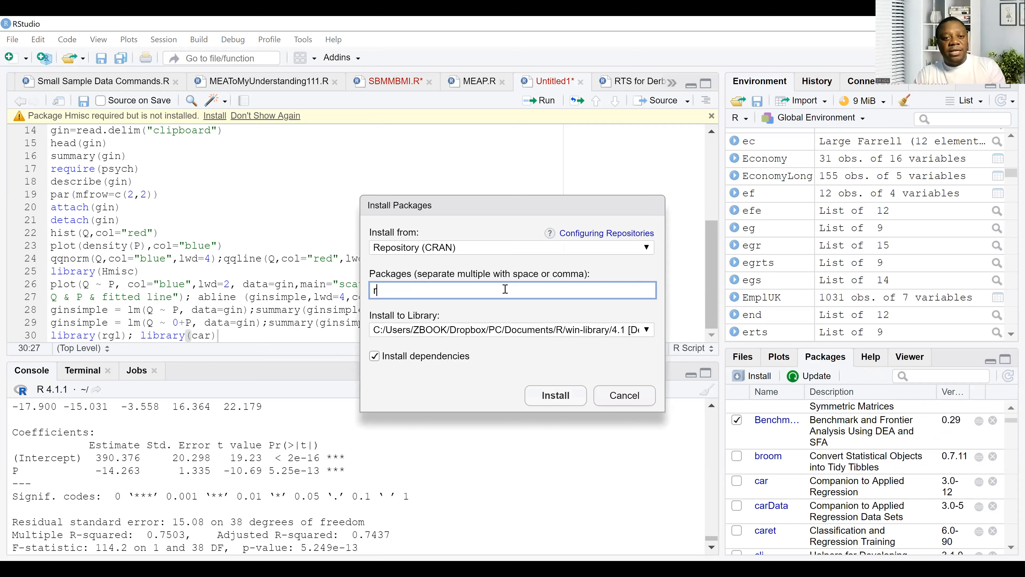
type("g")
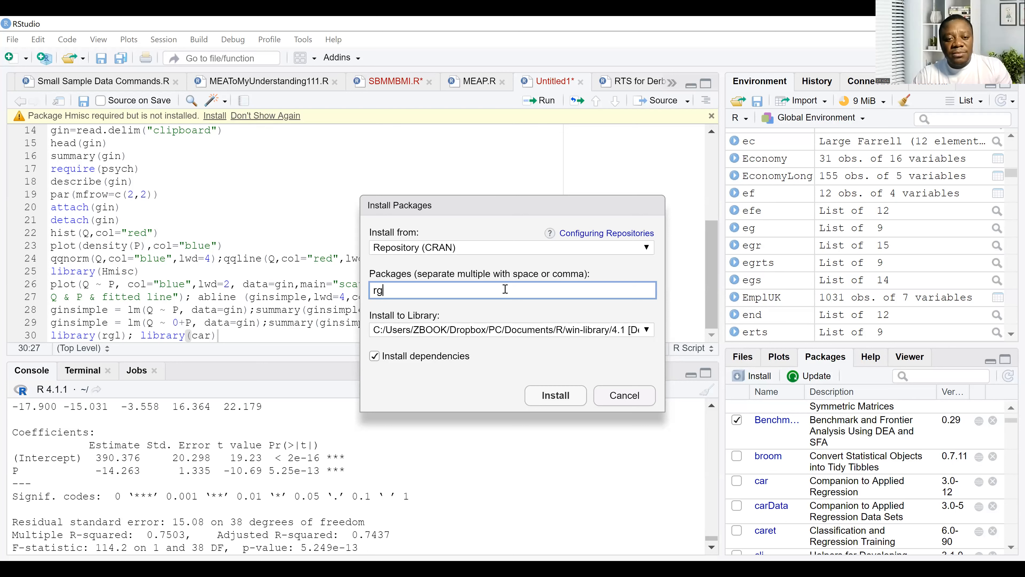
type("l")
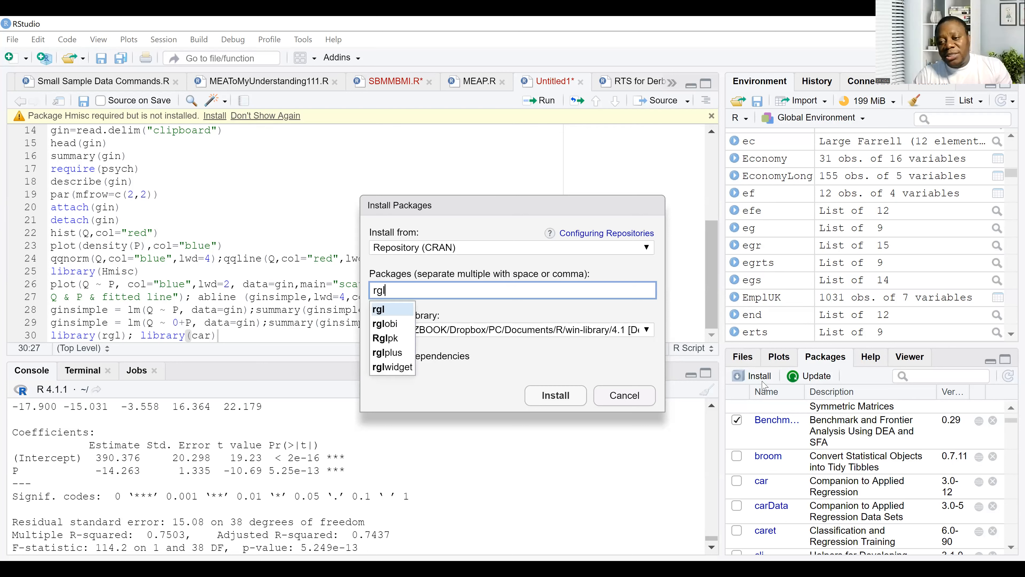
left_click(622, 399)
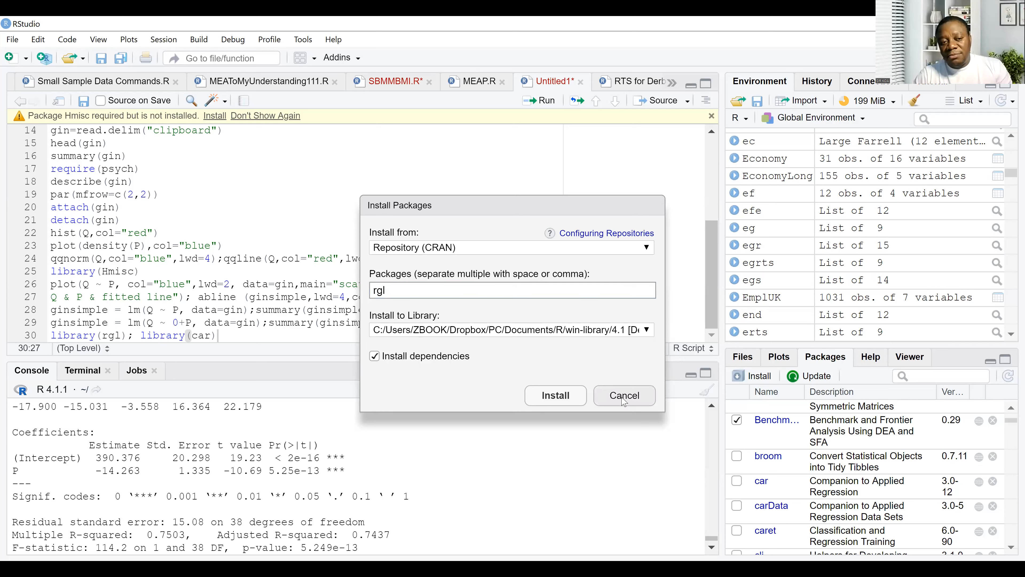
Search the installed packages for rgl
left_click(912, 375)
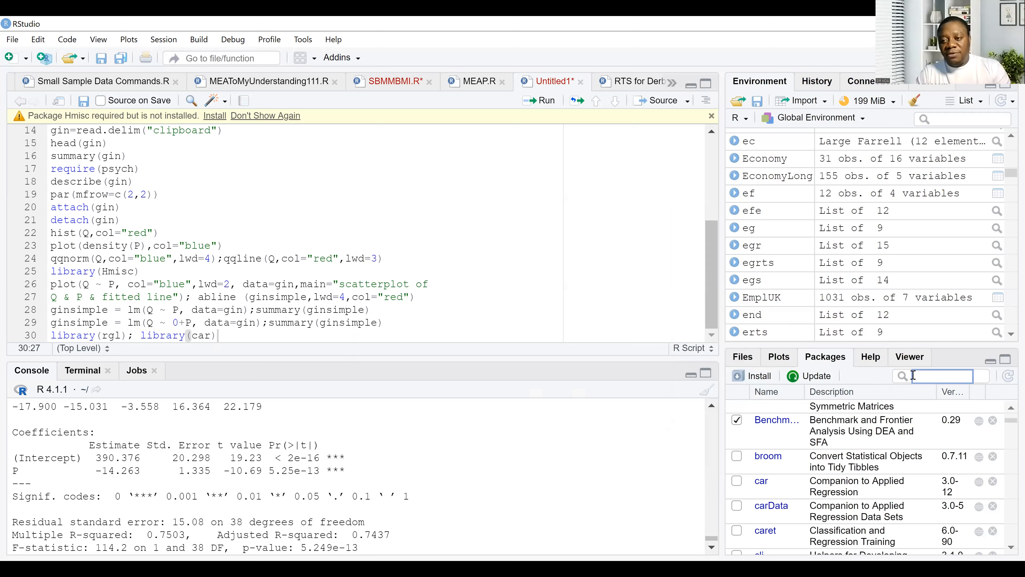
type("r")
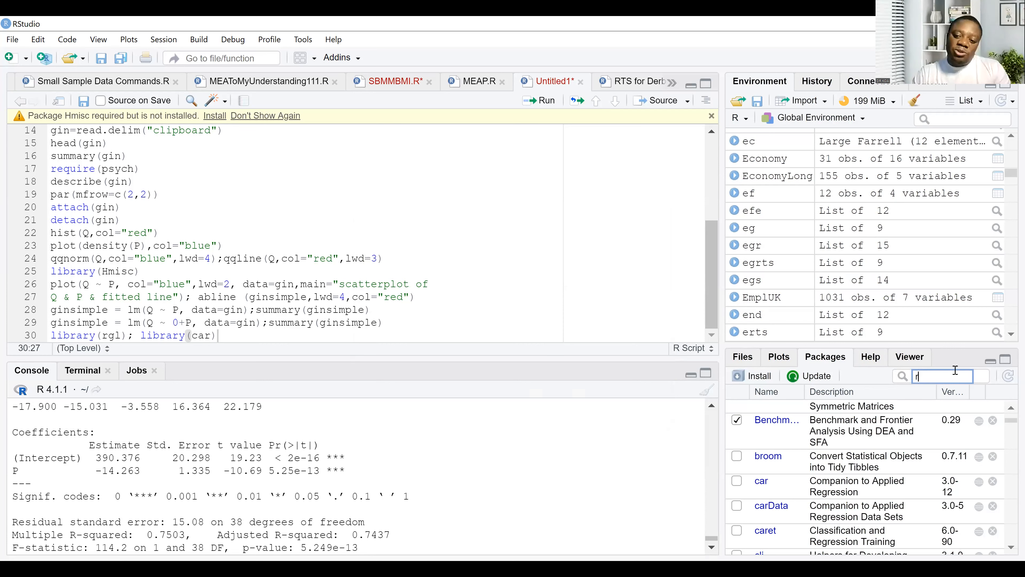
type("gl")
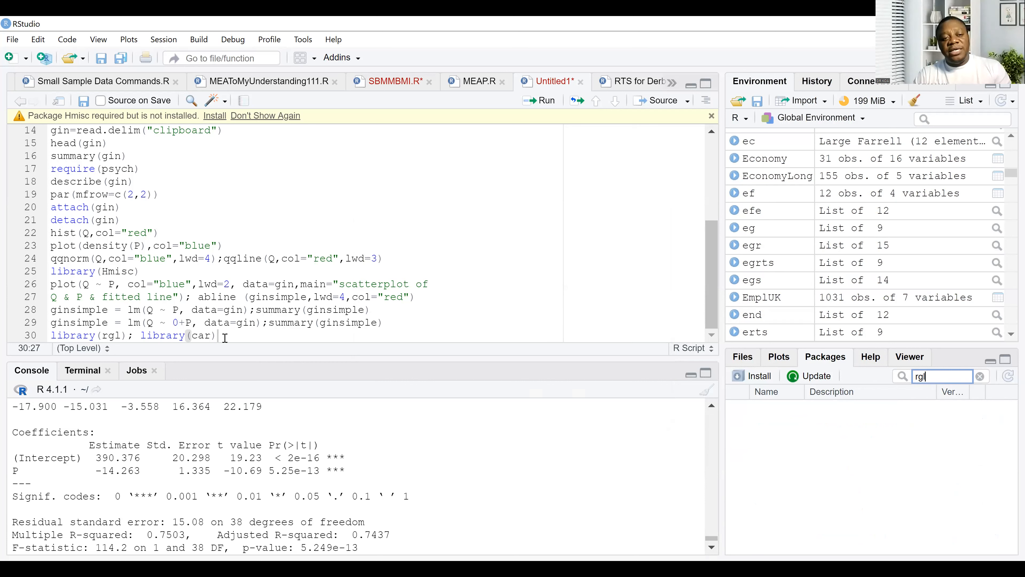
Install the rgl package with its dependencies from the CRAN repository, and run script line 30 to load rgl and car
left_click(758, 377)
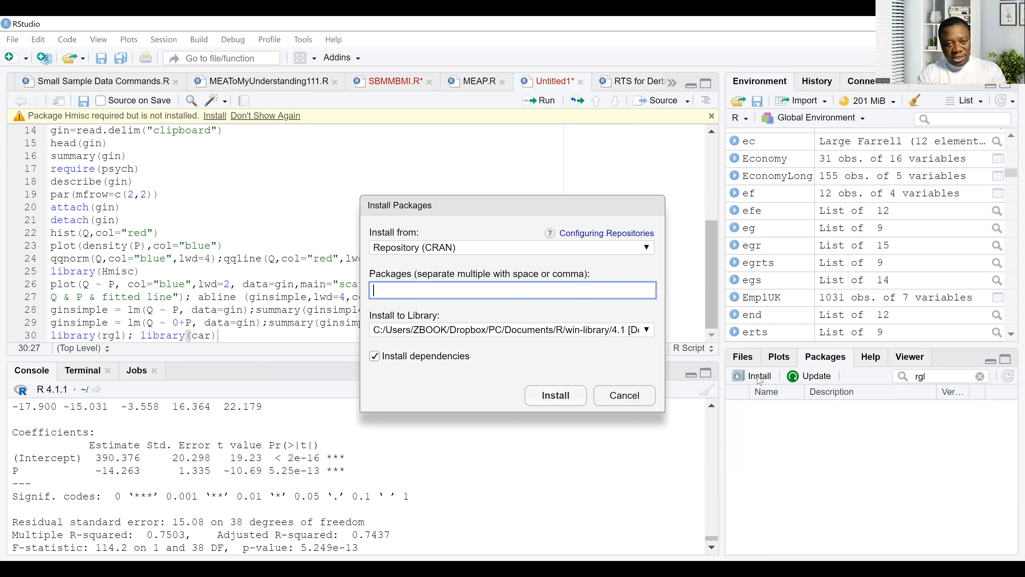
type("rgl")
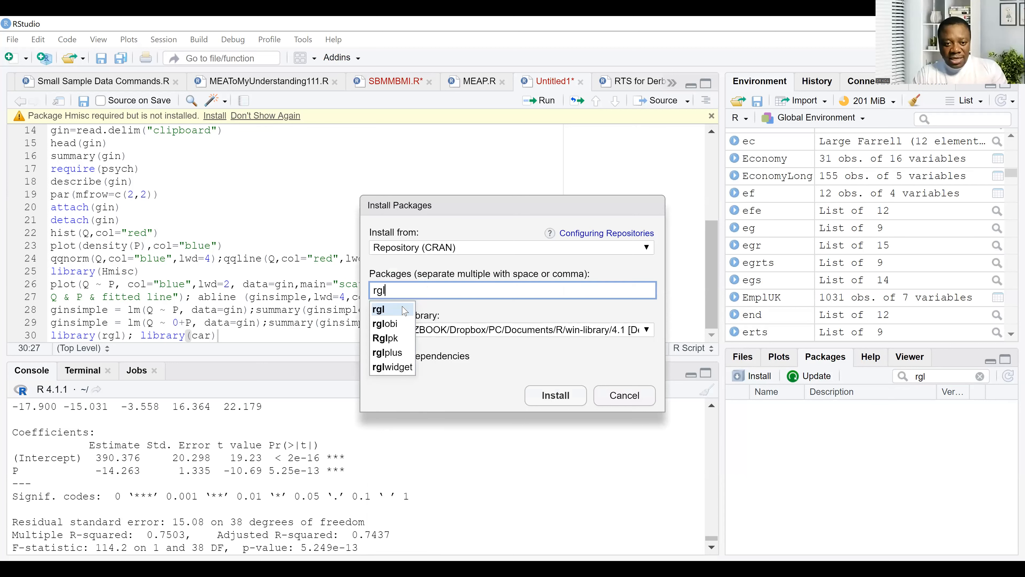
left_click(403, 308)
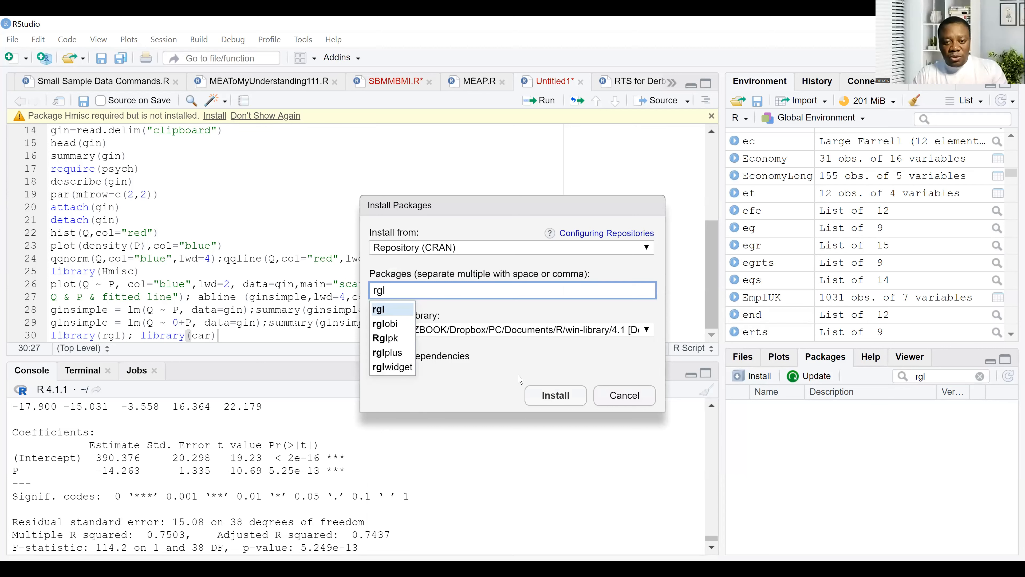
left_click(560, 399)
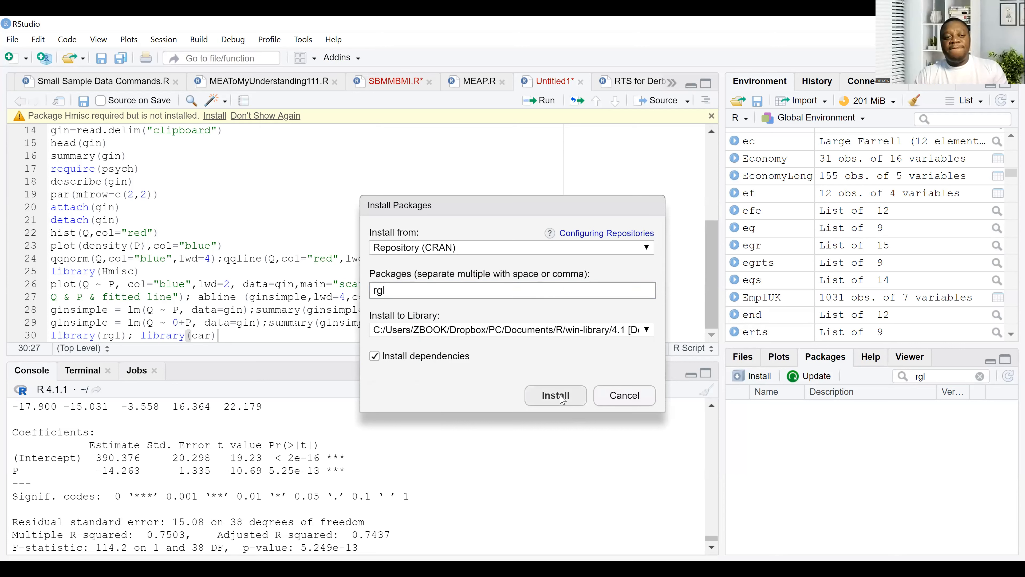
left_click(562, 398)
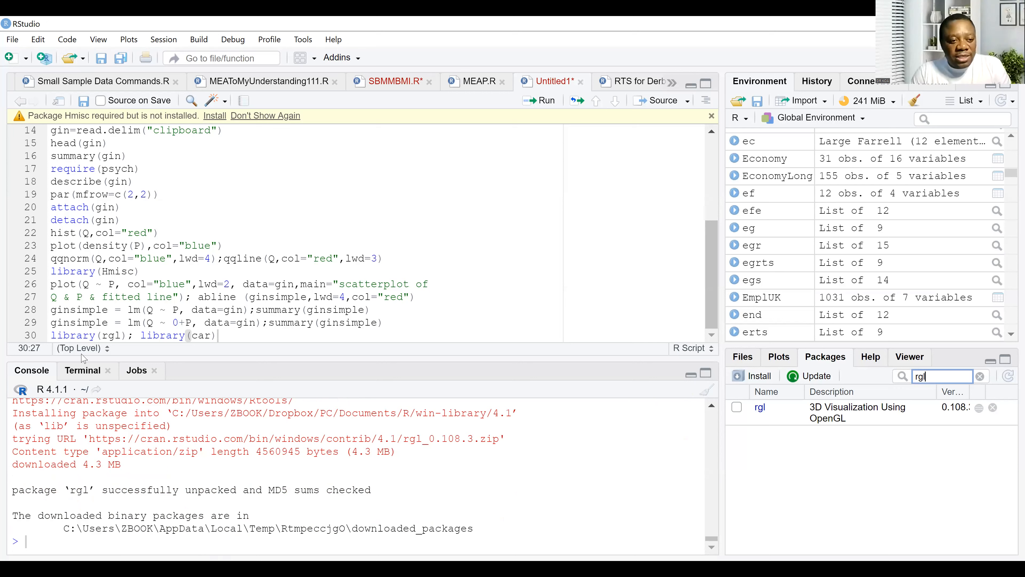
left_click(181, 334)
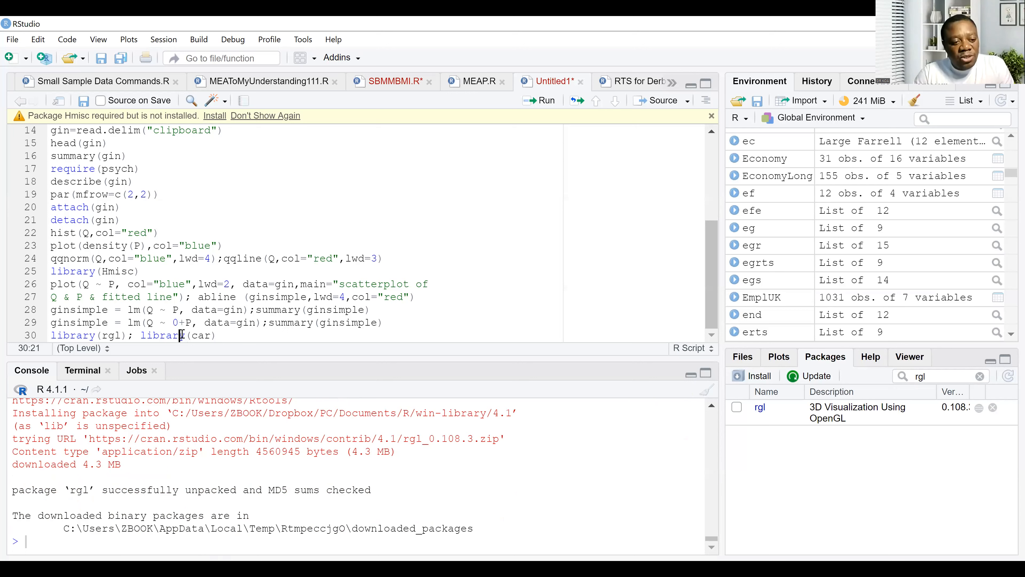
key("ctrl+Return")
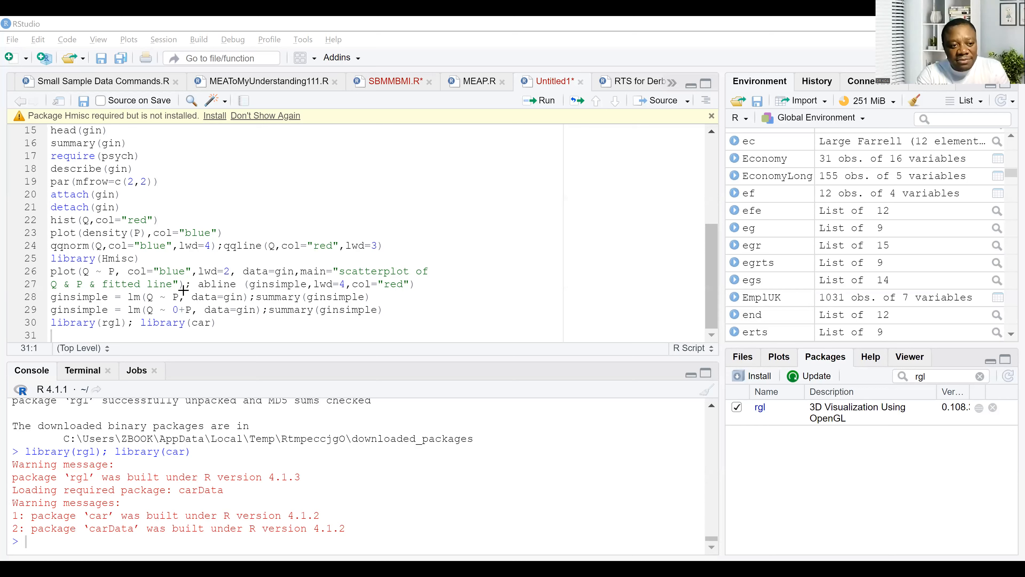
Write scatter3d(Q~P+C,col="green",data=gin) on line 31 of the script
type("scatte")
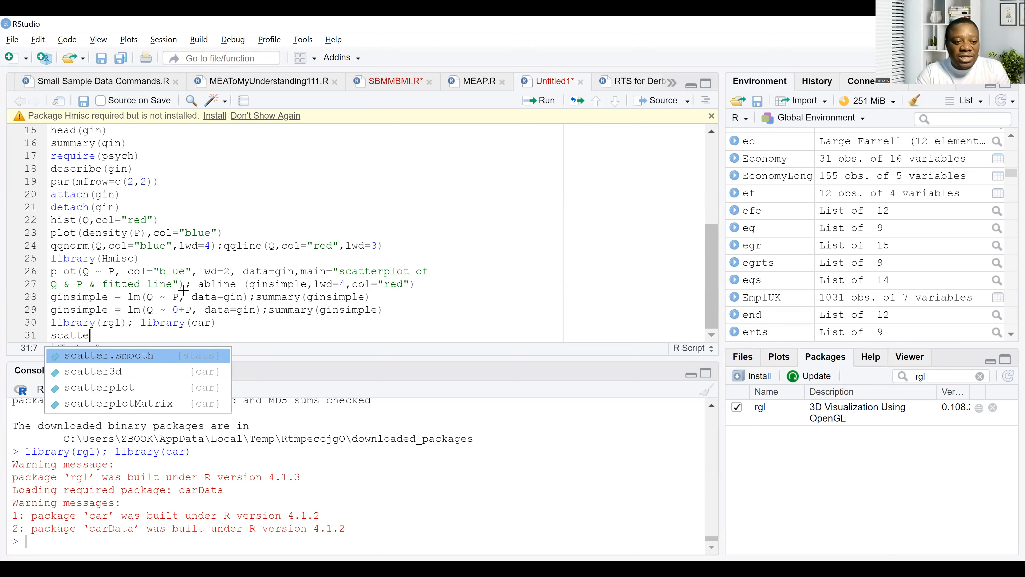
left_click(146, 373)
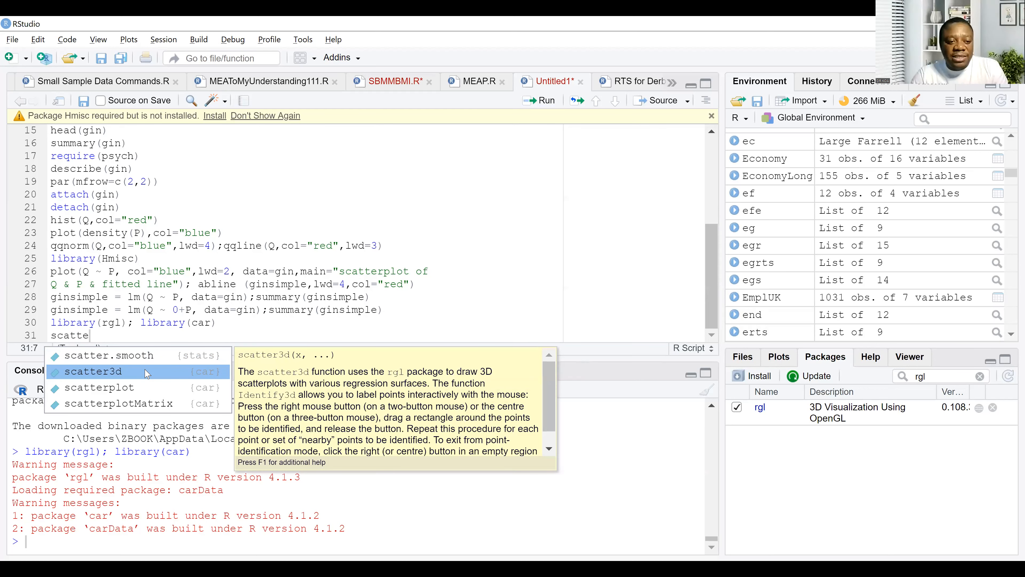
left_click(146, 373)
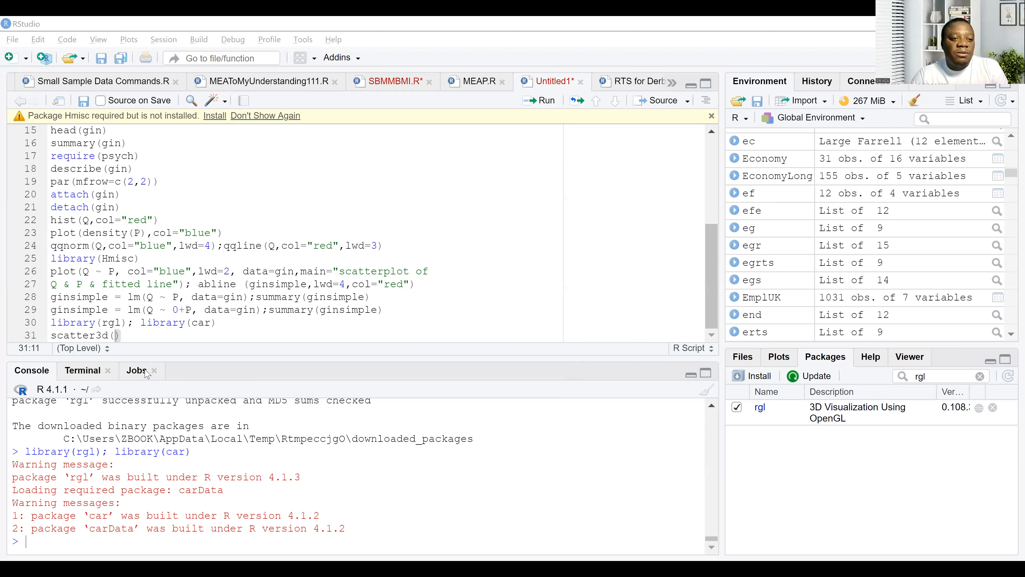
type("Q")
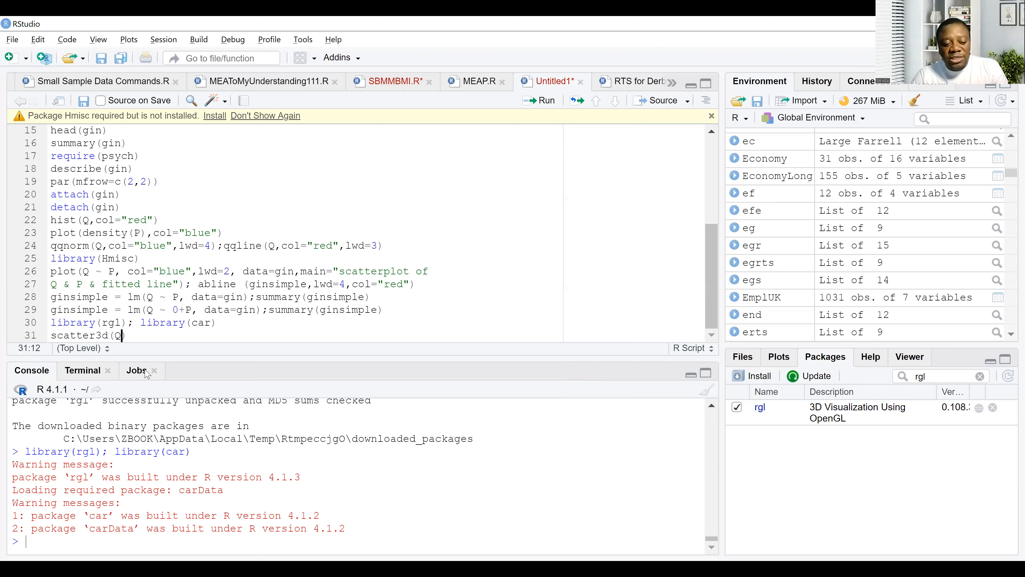
type("~P+C")
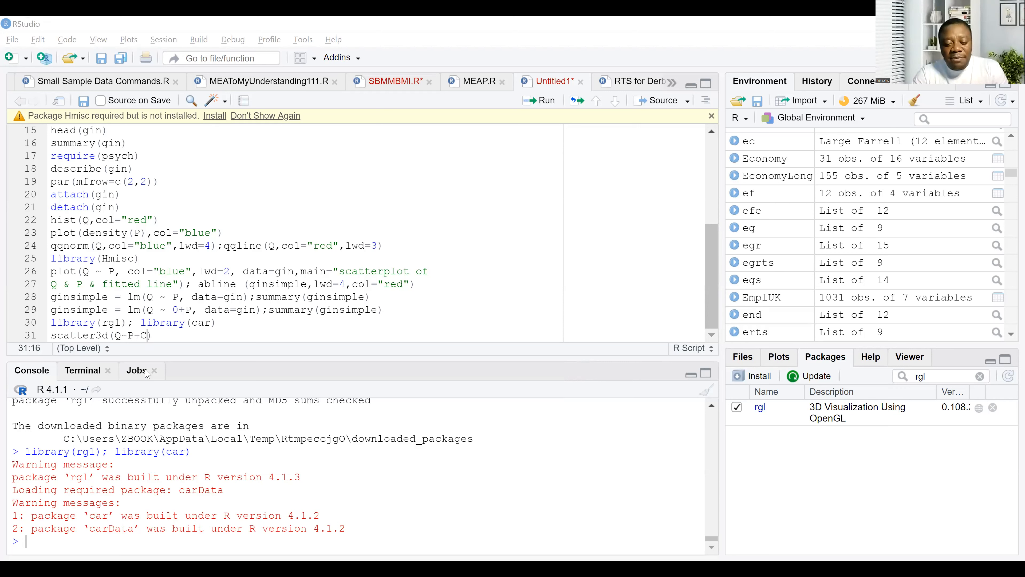
type(",col")
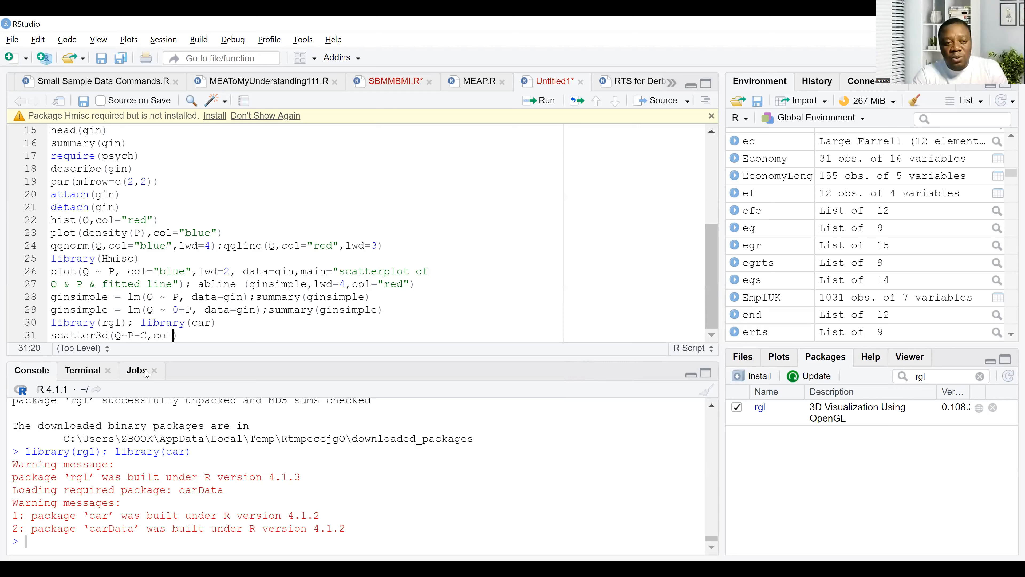
type("=")
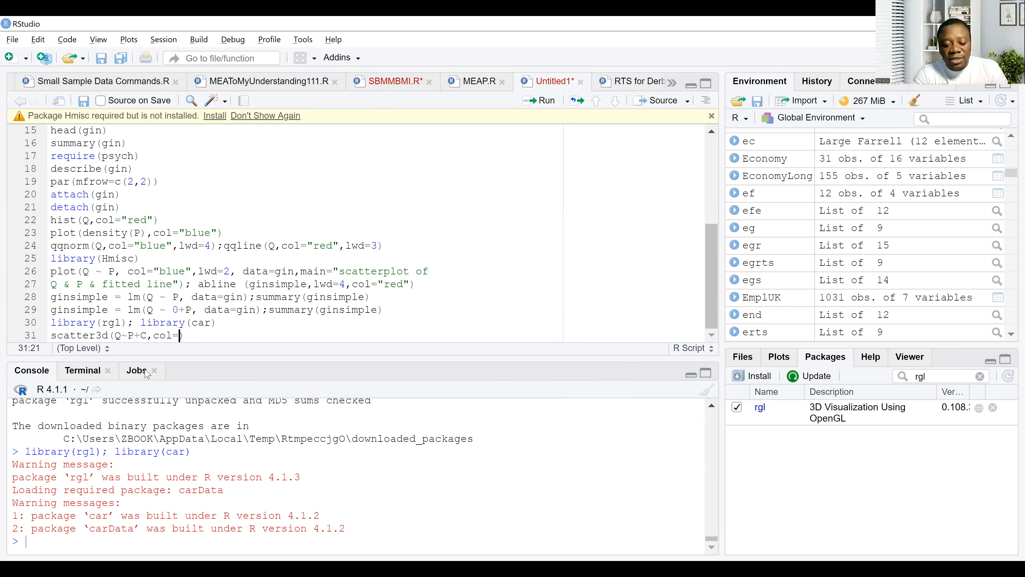
type("\"green")
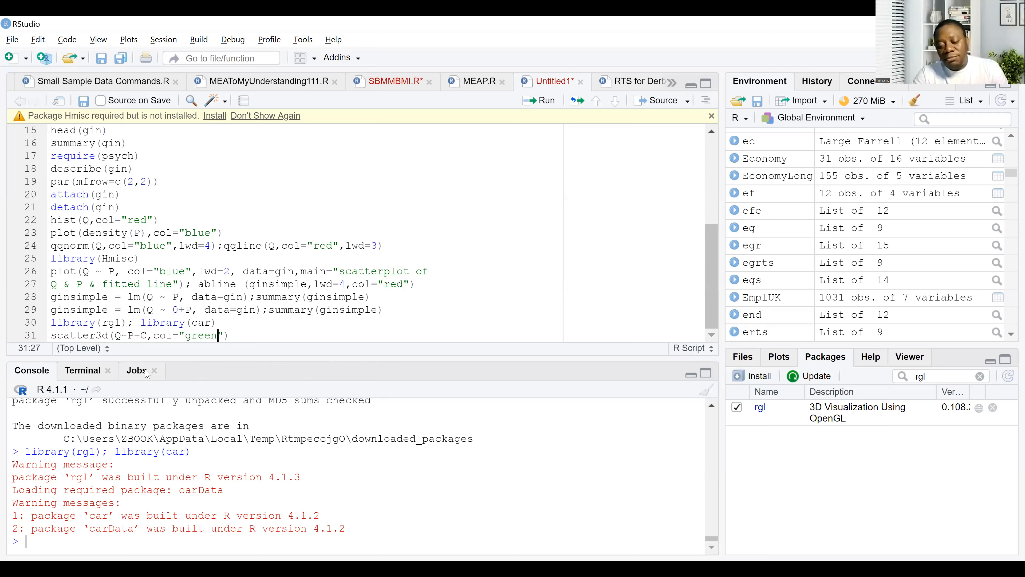
type("\"")
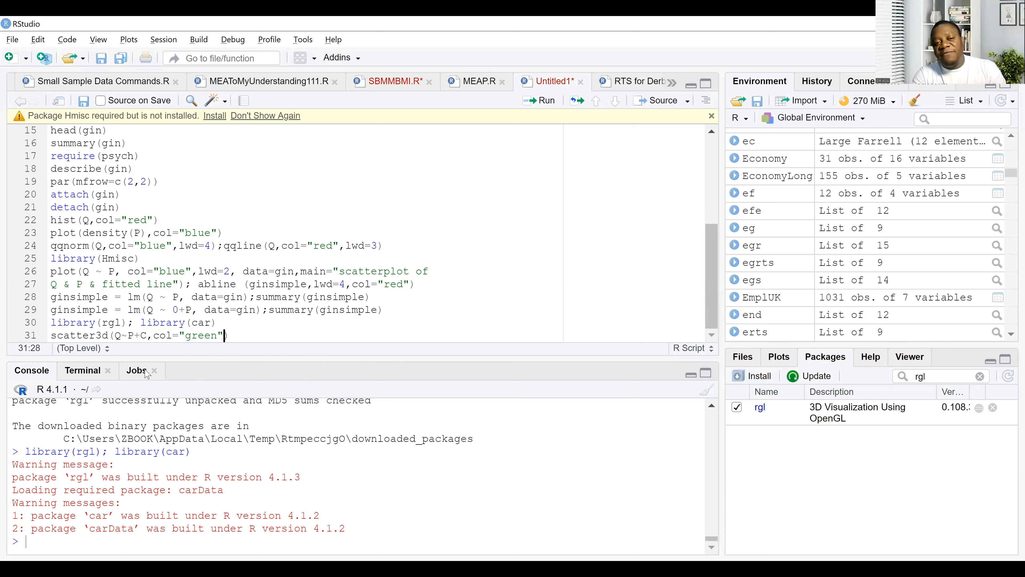
type(",dat")
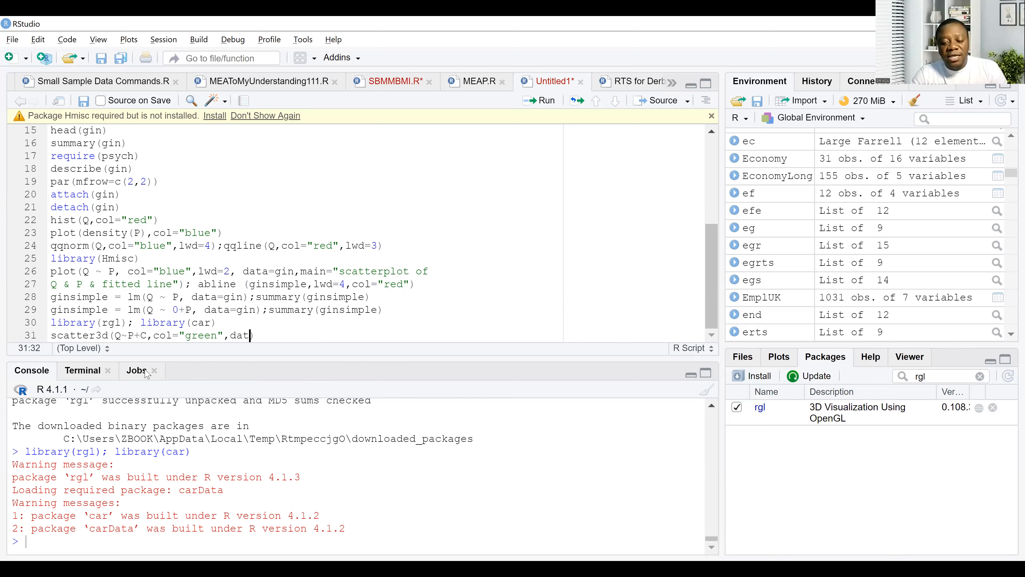
type("a")
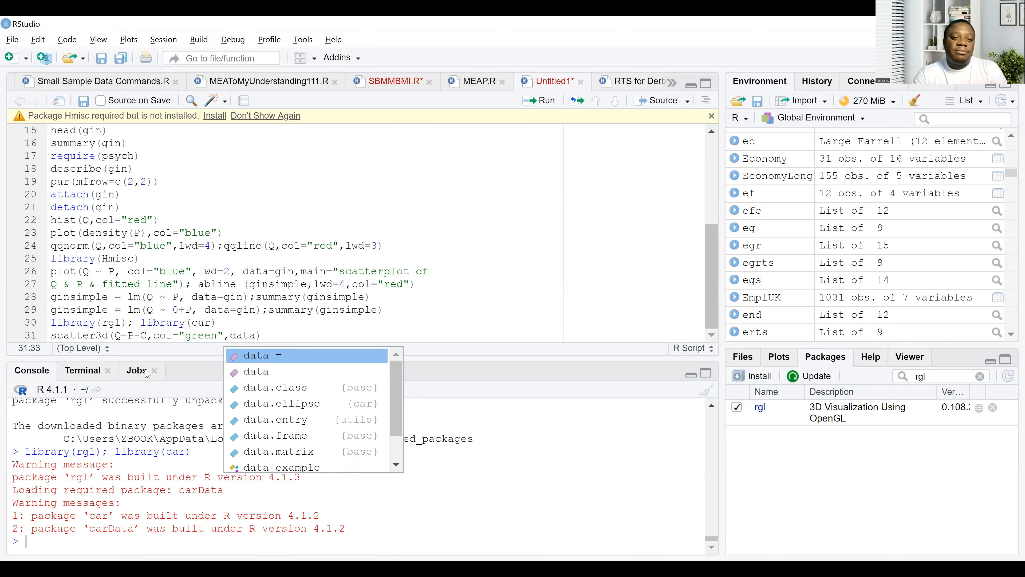
type("=gin")
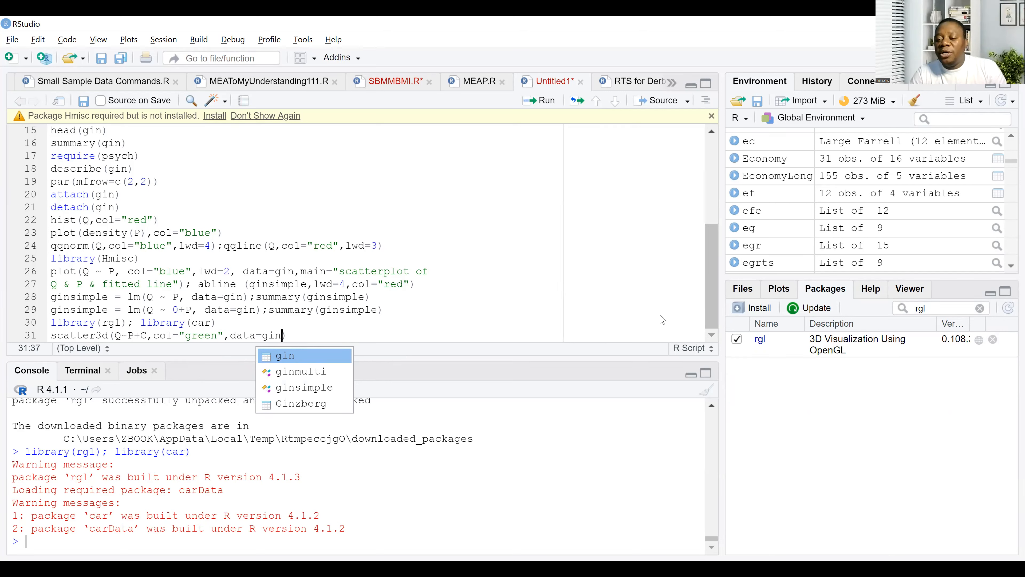
Clear the rgl search in a widened package list and run the scatter3d line to draw the 3D plot
left_click_drag(665, 318, 663, 314)
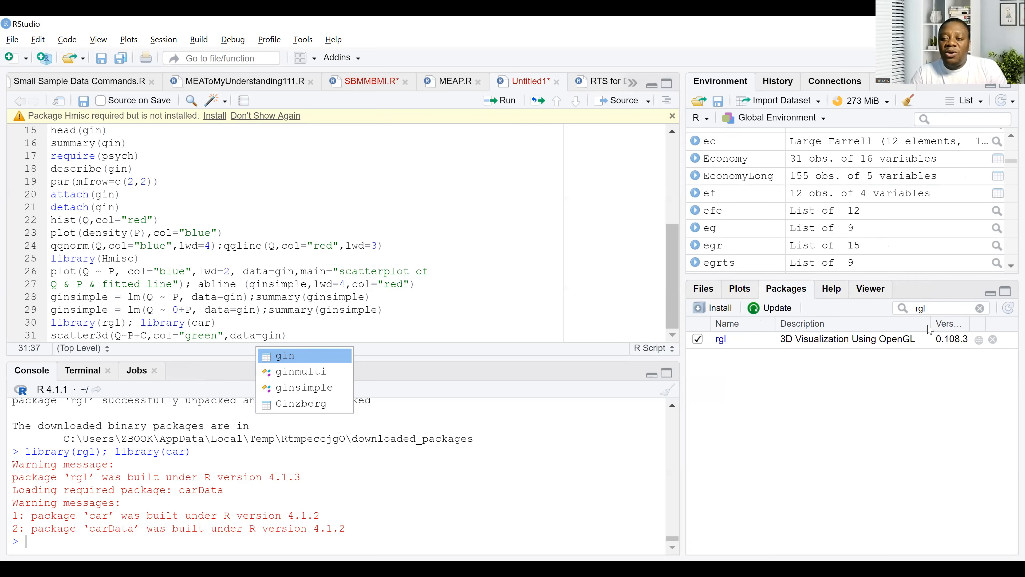
left_click(980, 311)
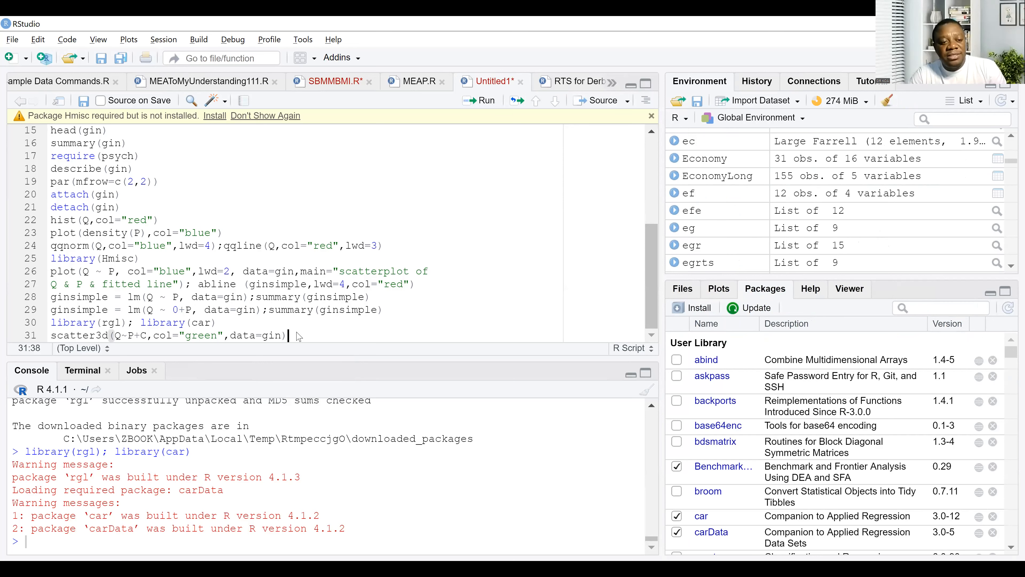
key("ctrl+Return")
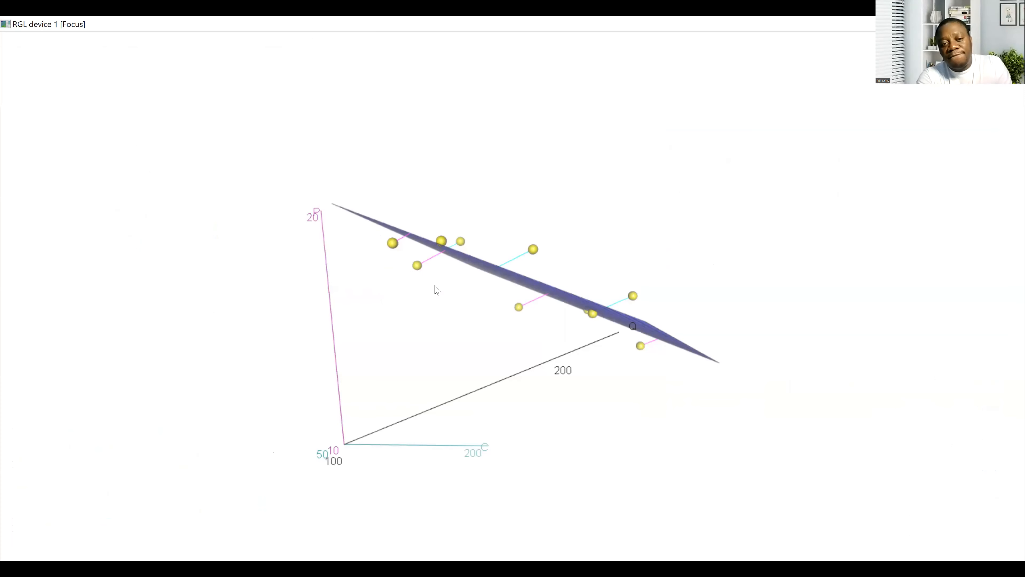
Examine the 3D scatterplot of Q, P and C from several angles, comparing the points with the fitted regression plane
left_click_drag(437, 290, 567, 376)
mouse_move(662, 258)
left_mouse_down()
mouse_move(582, 338)
mouse_move(667, 267)
left_mouse_up()
left_click_drag(628, 305, 749, 355)
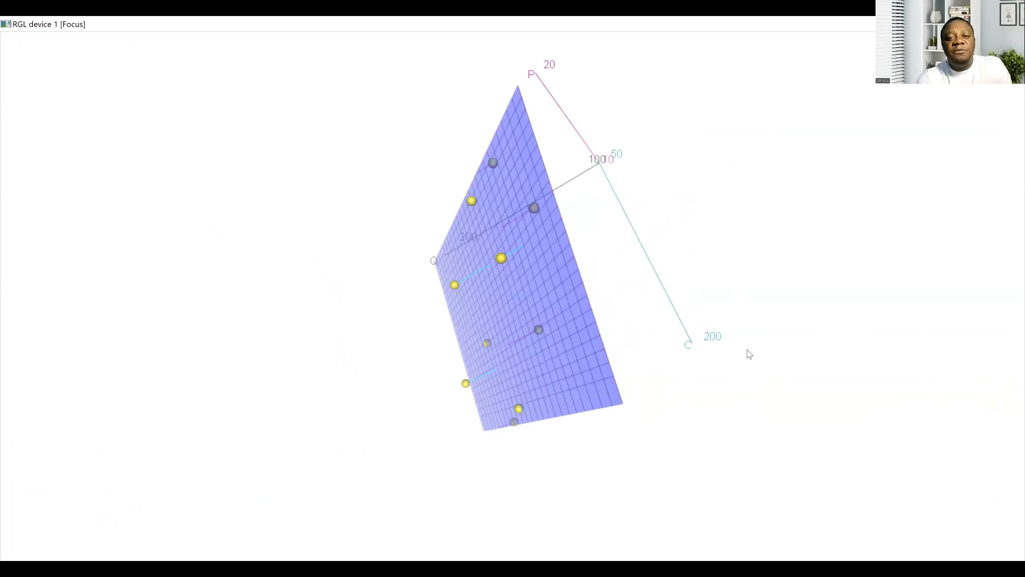
left_click_drag(667, 367, 710, 407)
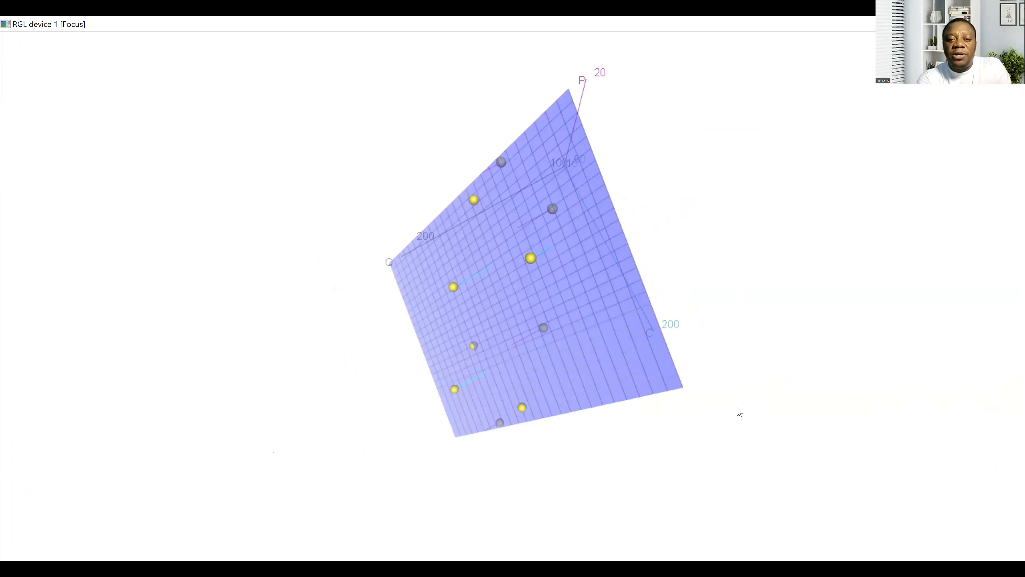
left_click_drag(780, 389, 634, 375)
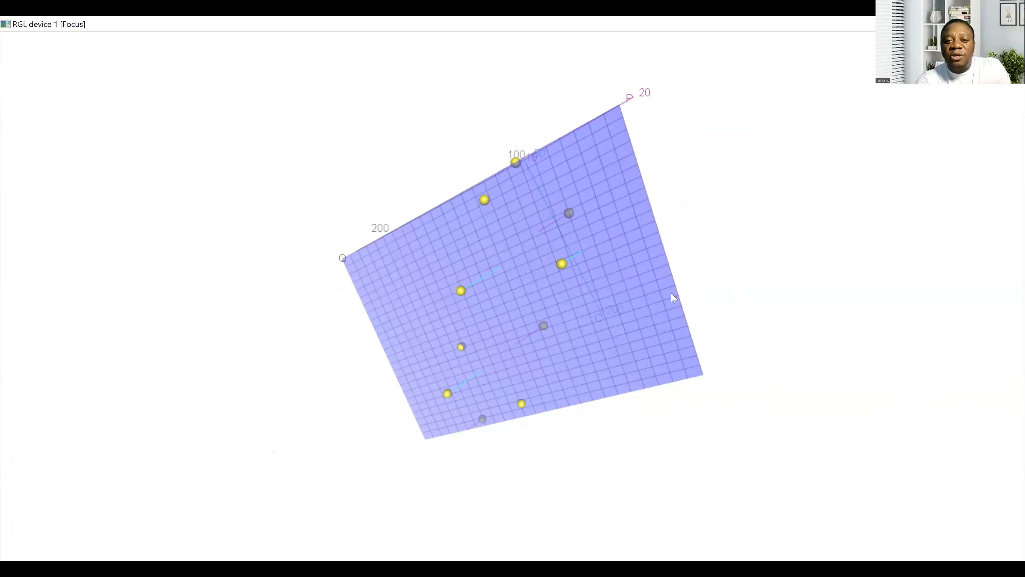
left_click_drag(667, 270, 660, 262)
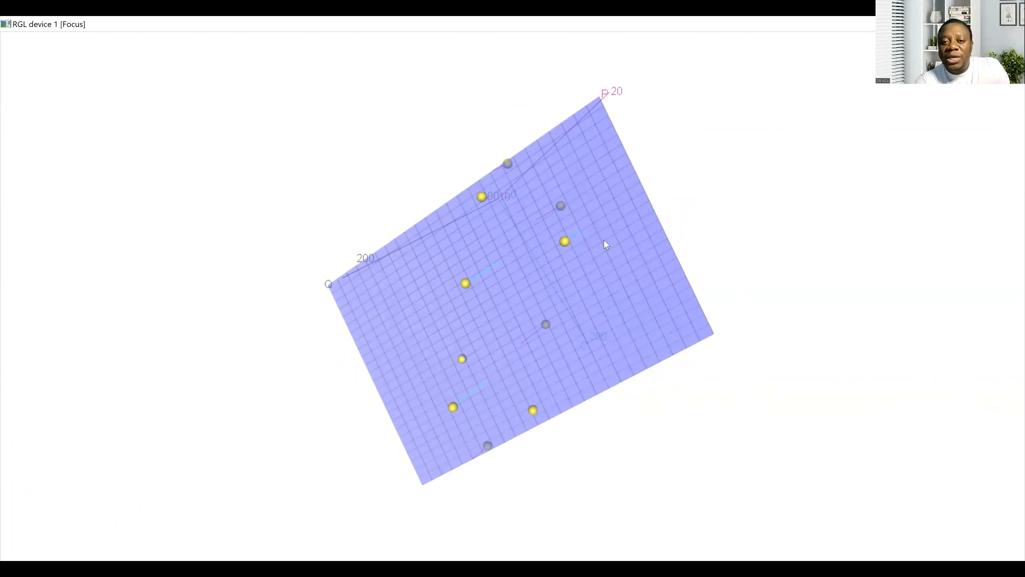
left_click_drag(517, 249, 426, 253)
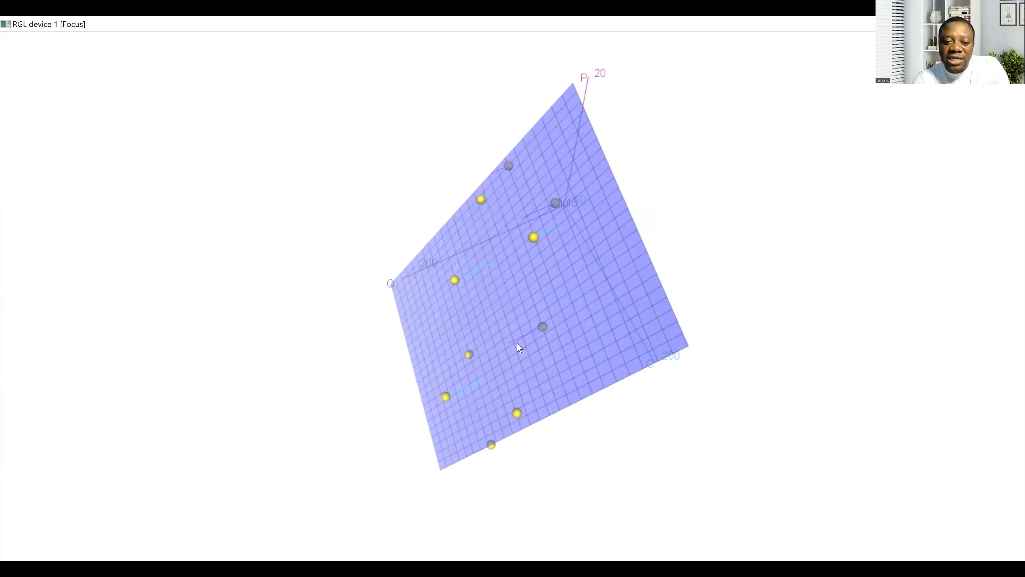
left_click_drag(519, 347, 509, 370)
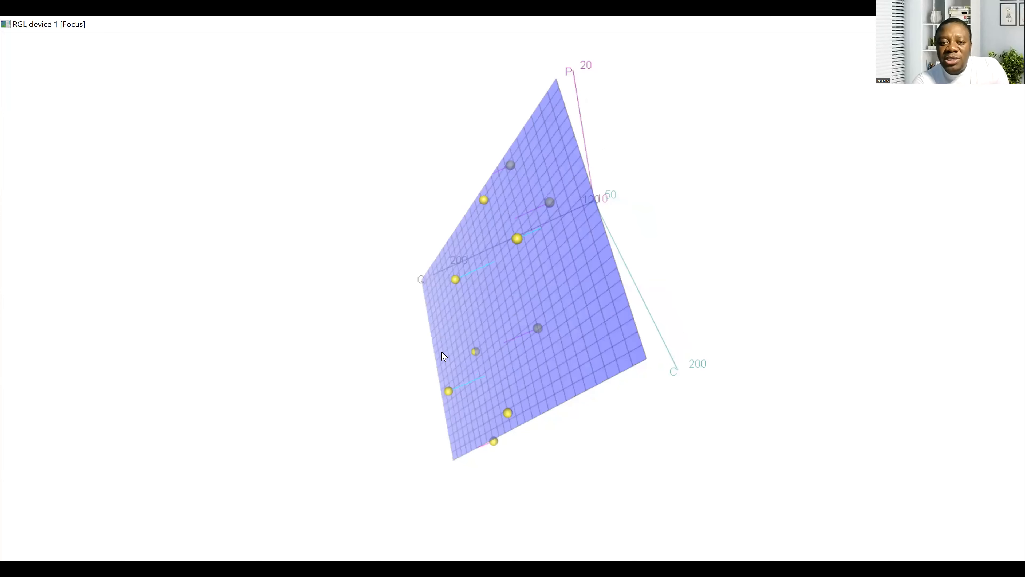
left_click_drag(442, 371, 443, 373)
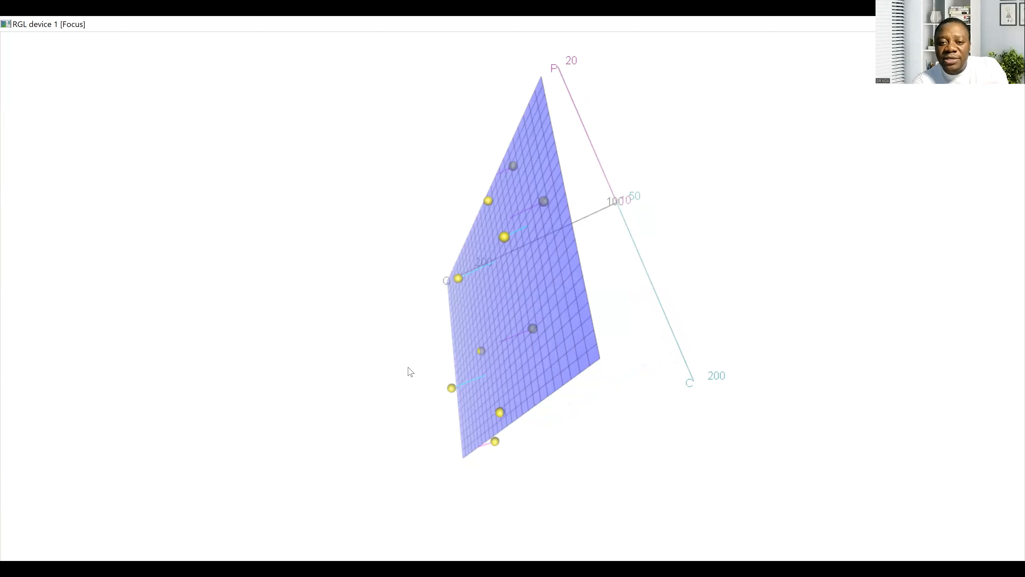
left_click_drag(424, 382, 423, 381)
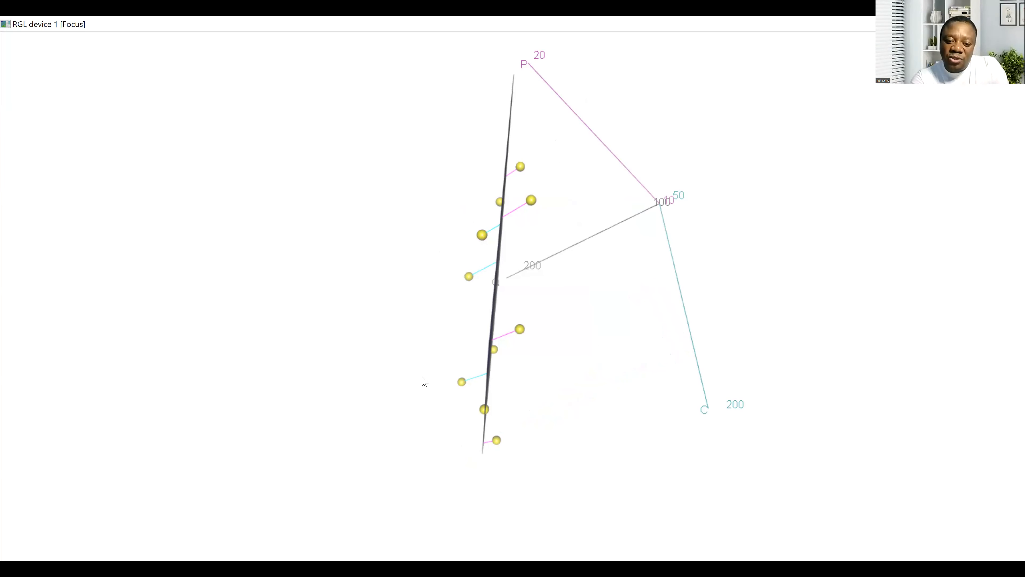
left_click_drag(675, 258, 764, 232)
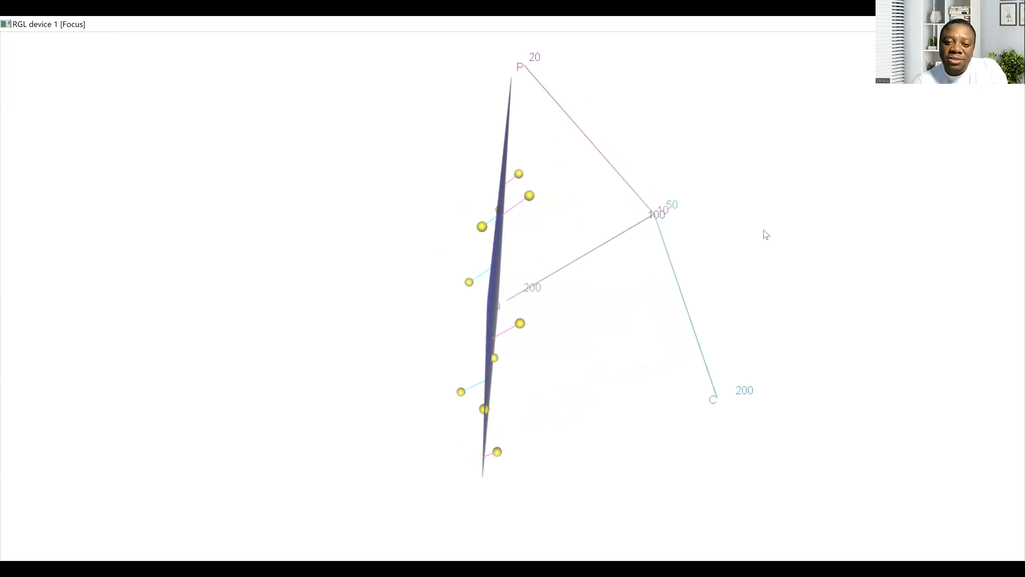
left_click_drag(675, 320, 730, 300)
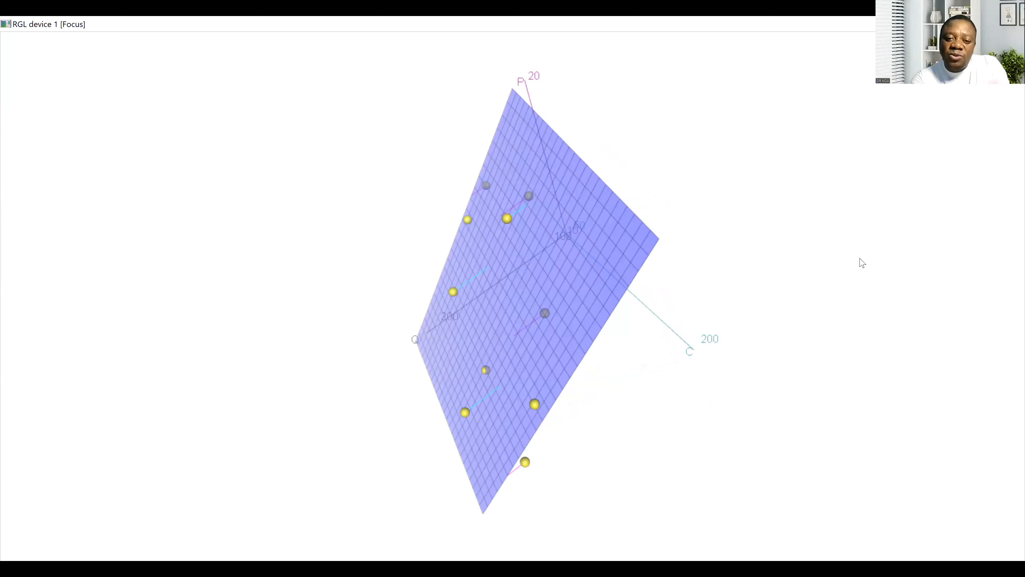
left_click_drag(865, 261, 680, 274)
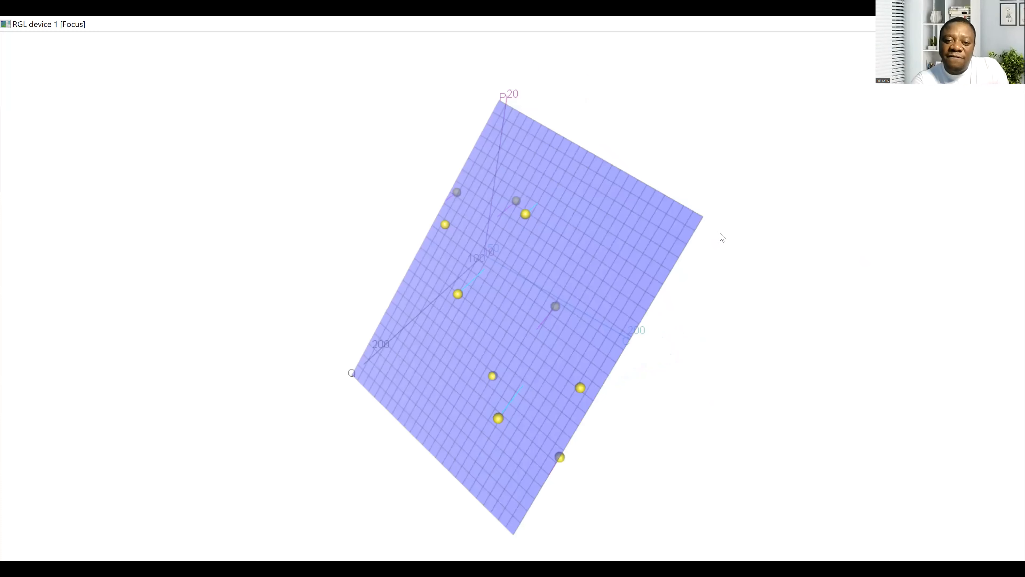
left_click_drag(625, 298, 653, 267)
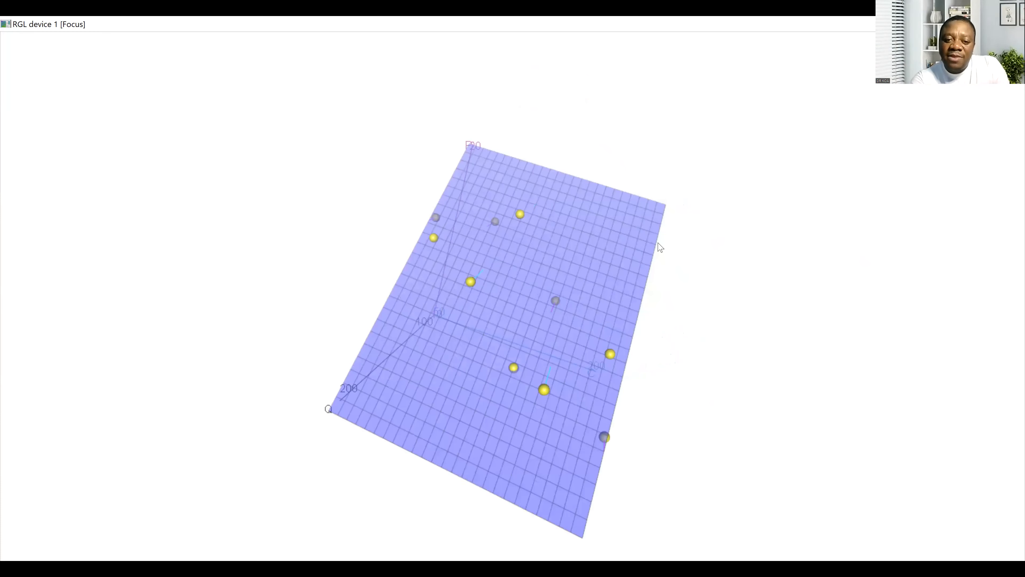
left_click_drag(614, 301, 675, 240)
left_click_drag(614, 302, 574, 266)
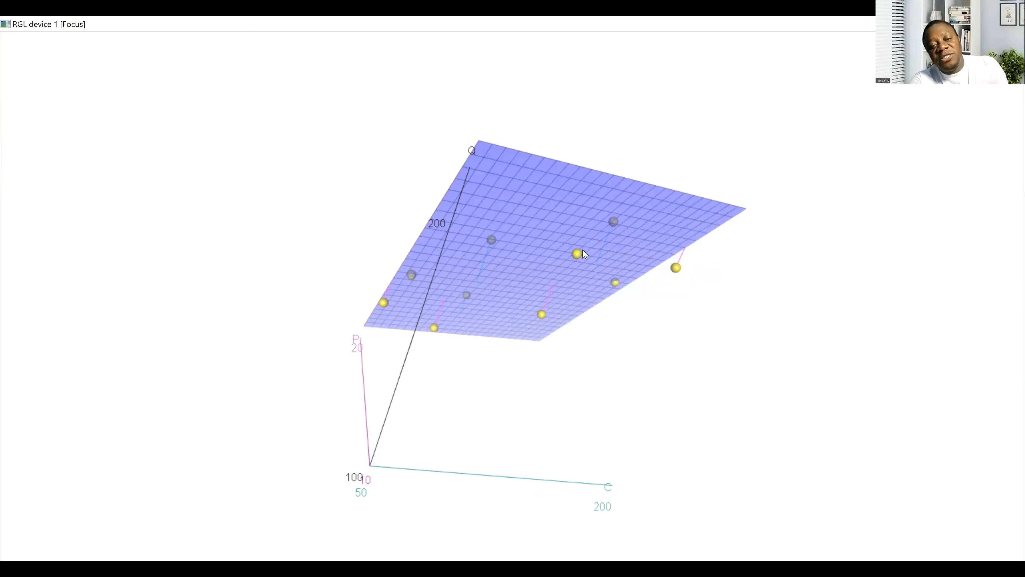
Rotate the 3D scatterplot to view the regression plane face-on, edge-on and from its opposite side
left_click_drag(550, 310, 568, 369)
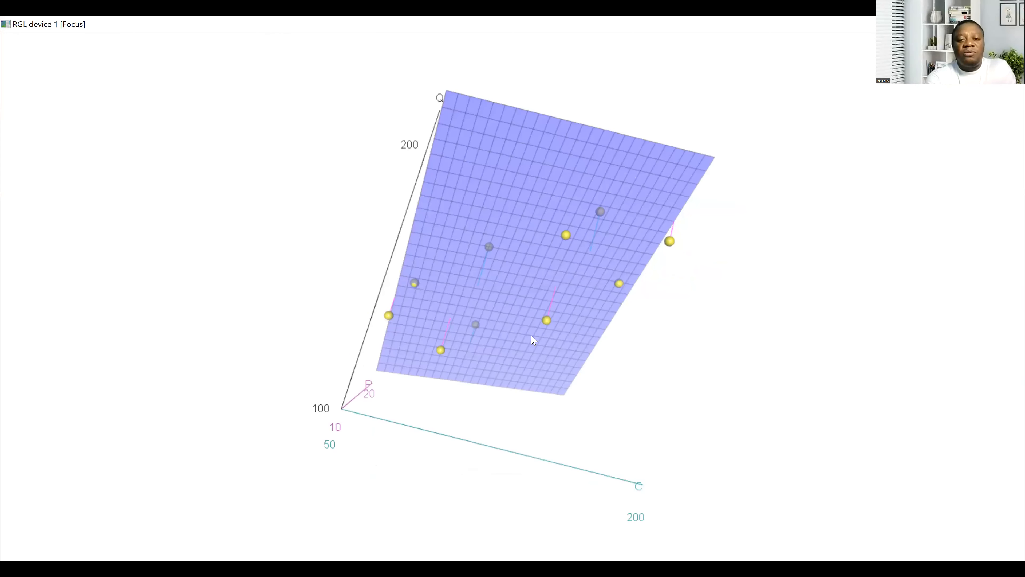
left_click_drag(350, 435, 298, 333)
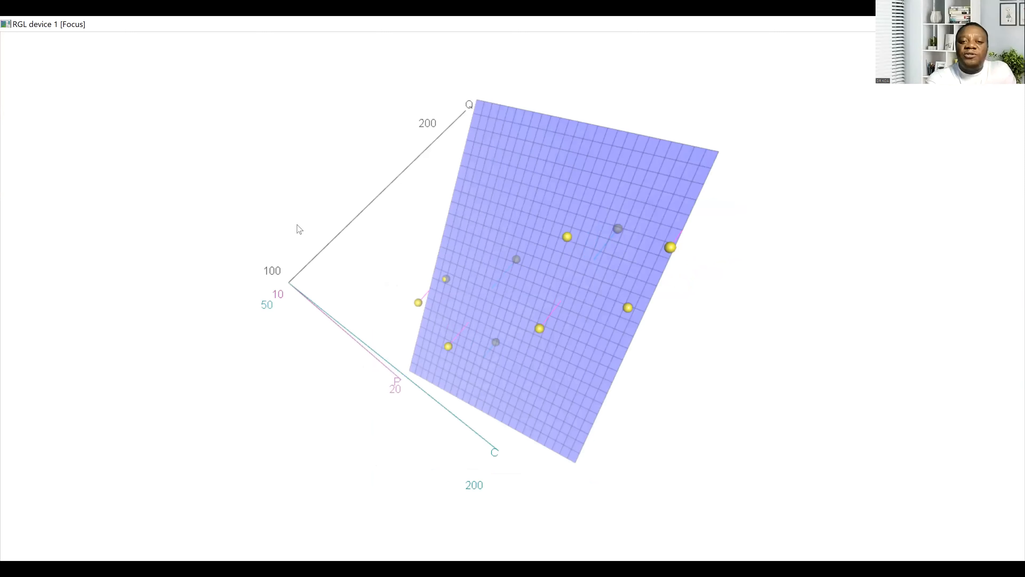
left_click_drag(289, 226, 394, 374)
left_click_drag(193, 307, 292, 347)
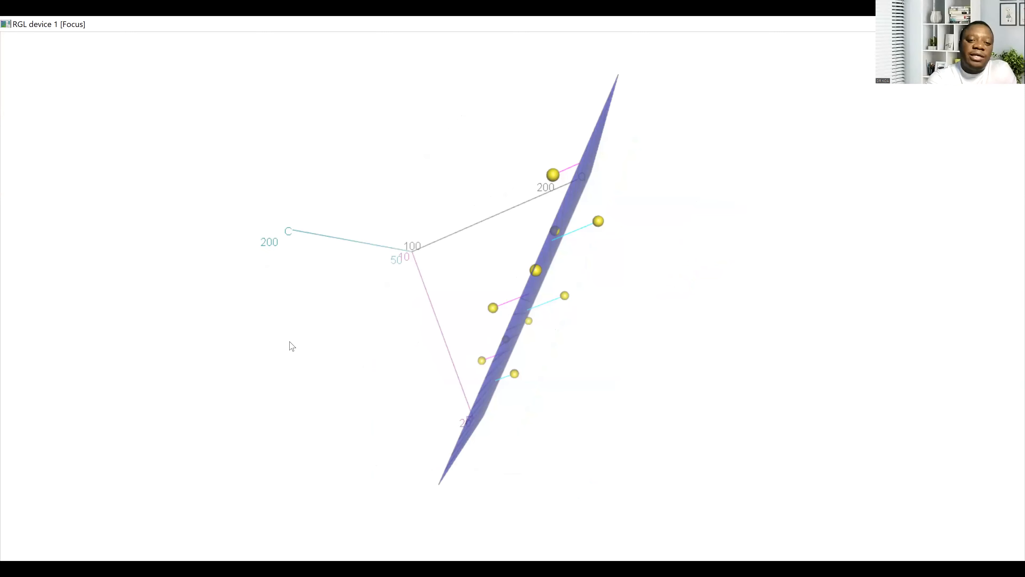
left_click_drag(218, 278, 311, 361)
left_click_drag(330, 259, 381, 174)
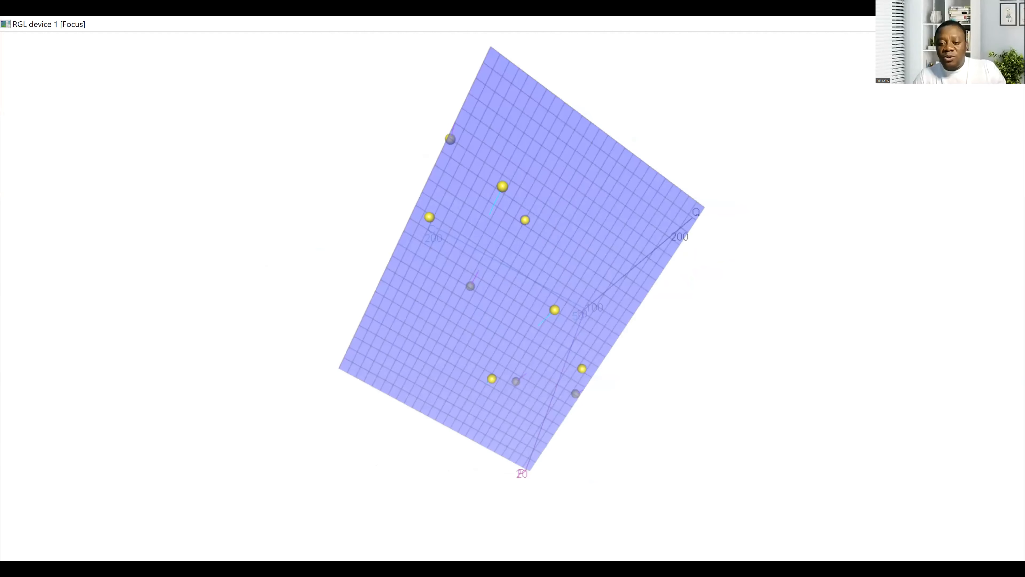
Return to the RStudio script and begin a multiple regression on line 32 with ginmulti=lm(Q~P+C)
key("alt+Tab")
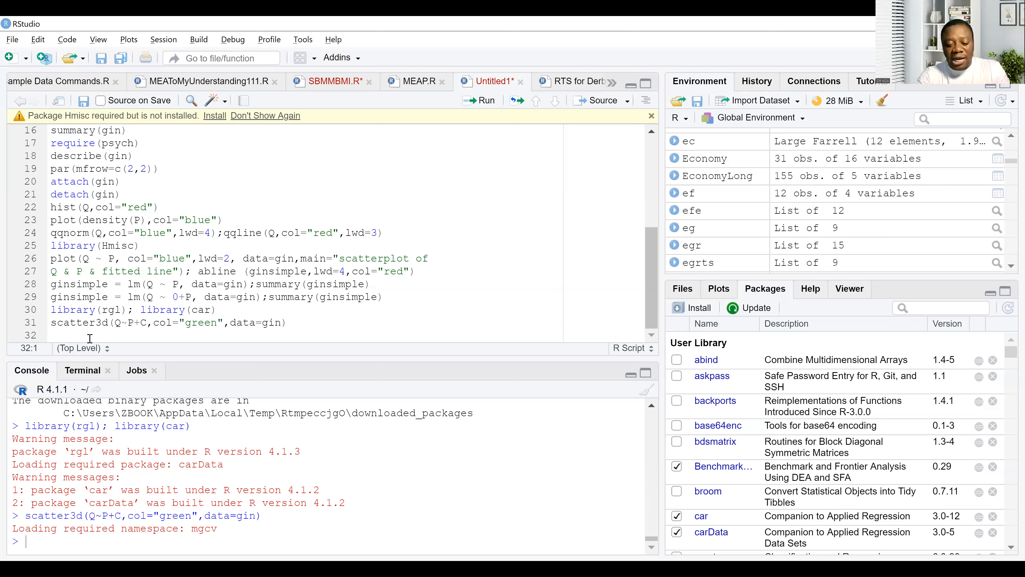
type("gi")
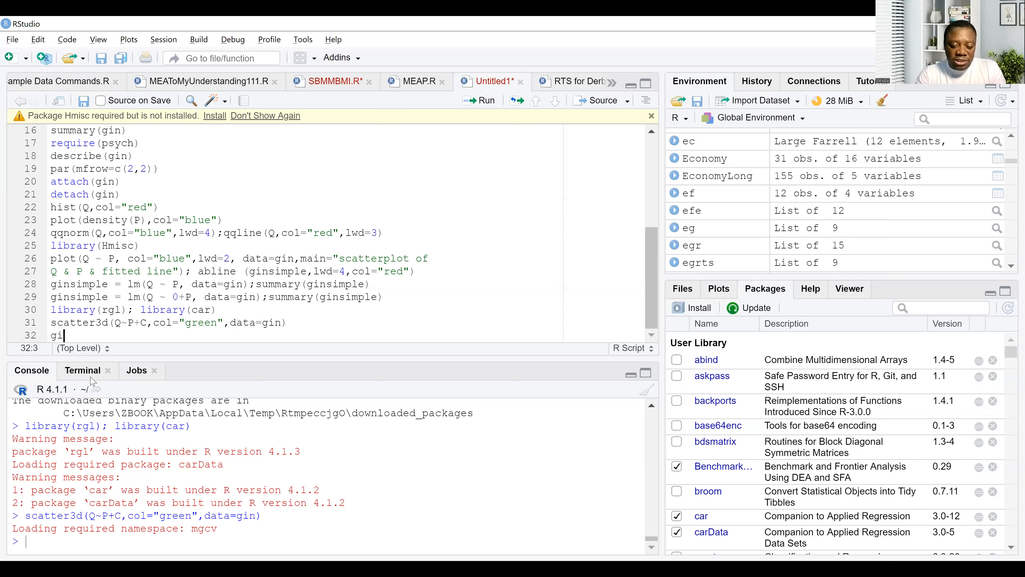
type("nmulti=")
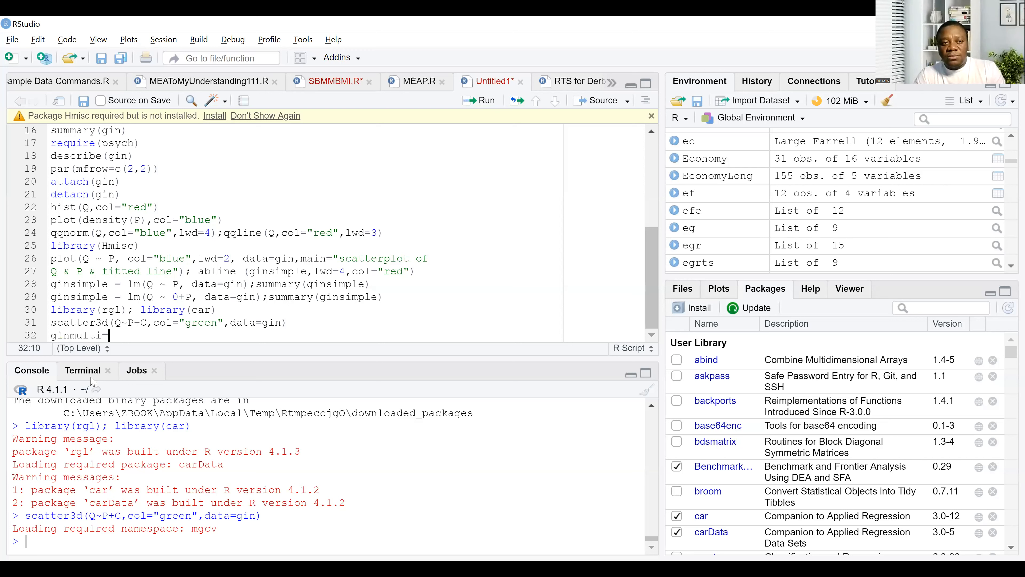
key("alt+Tab")
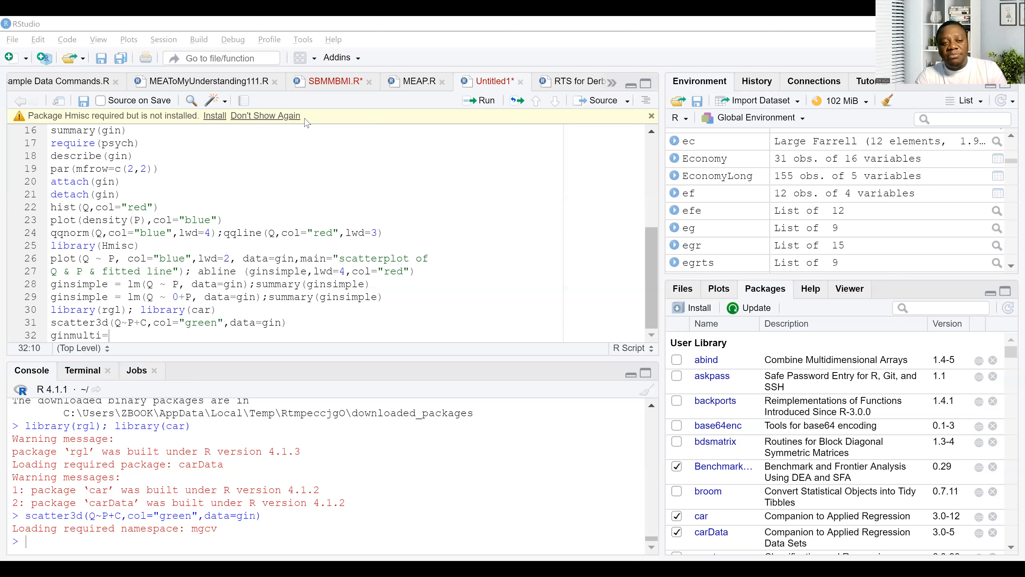
type("lm(")
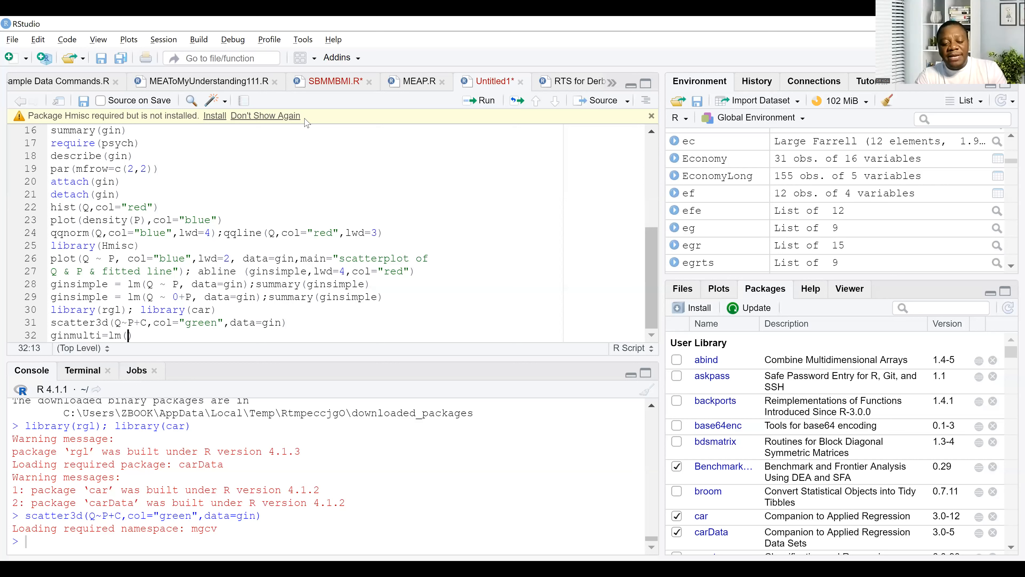
type("Q")
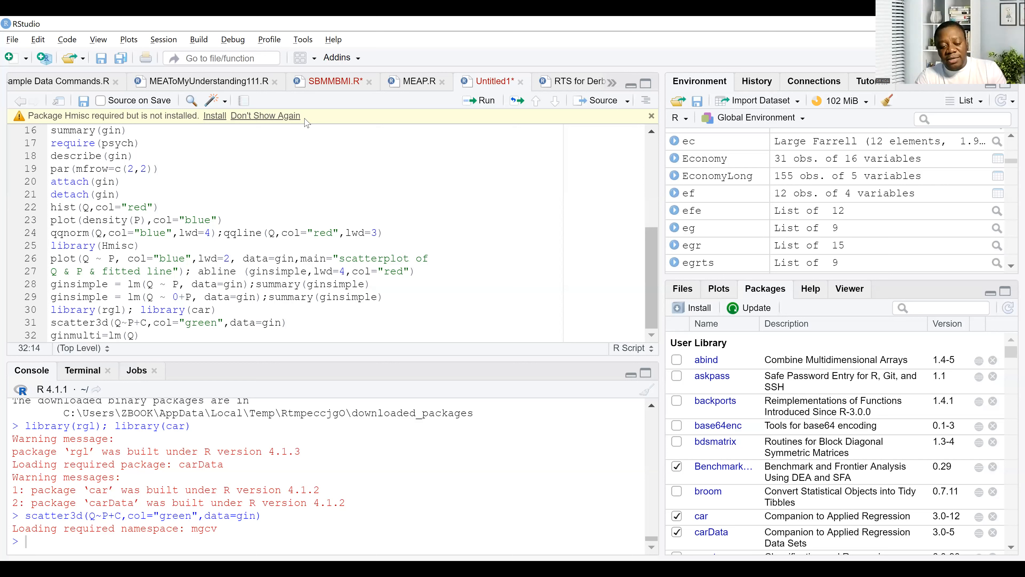
type("~")
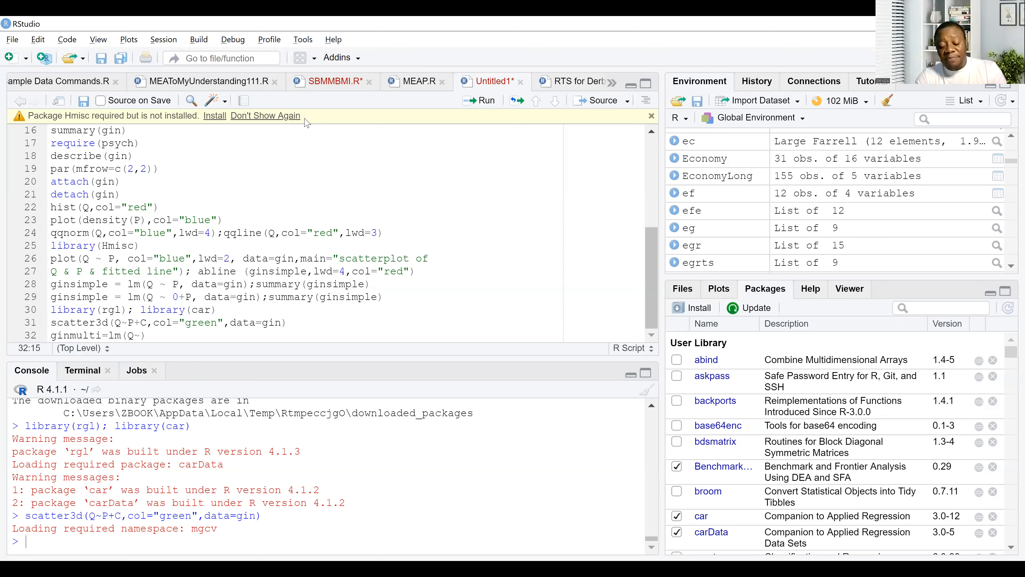
type("P")
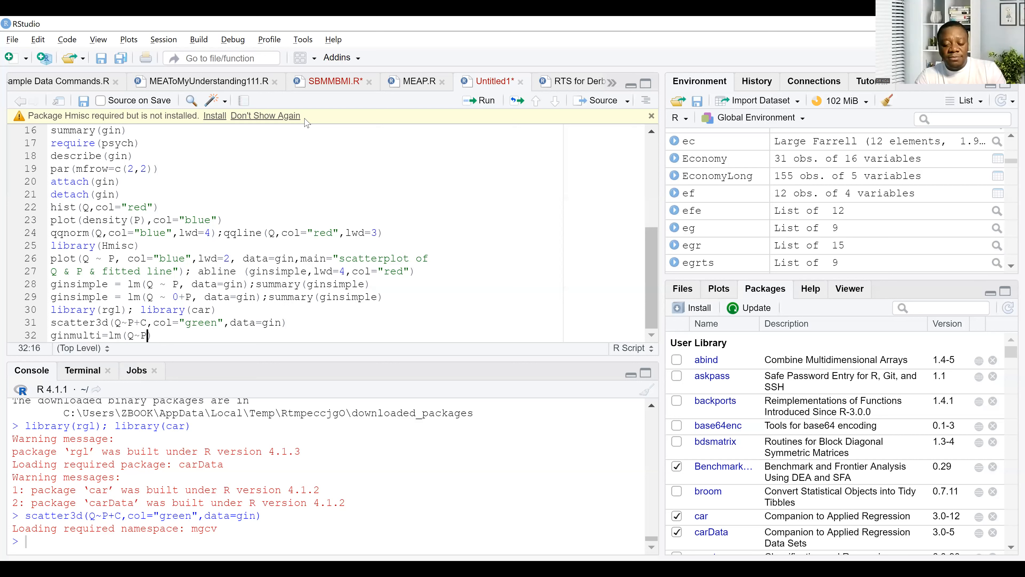
type("+C")
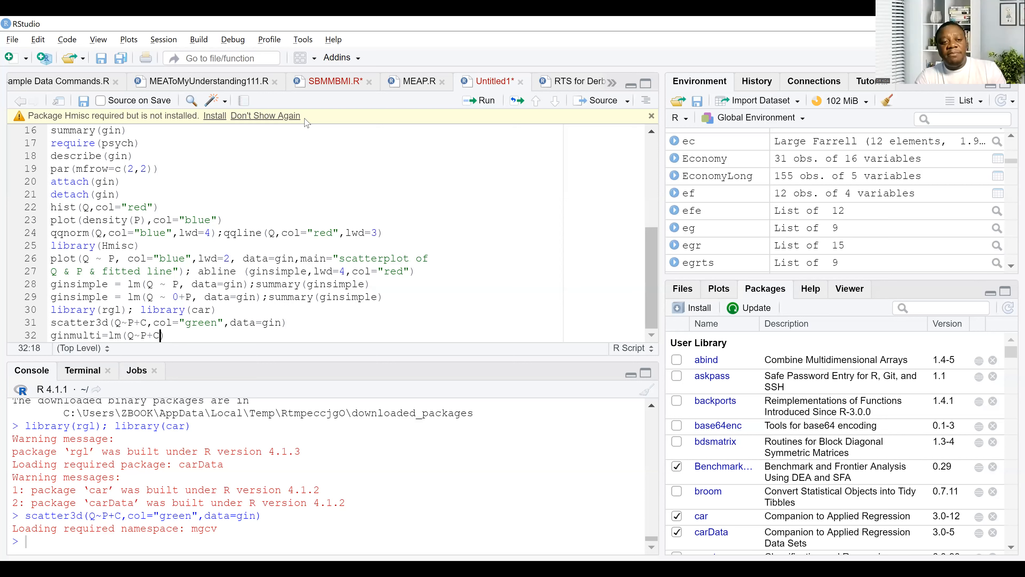
Extend the ginmulti formula with the predictors M, loc, occ and rel, and add the argument data=gin
type("+")
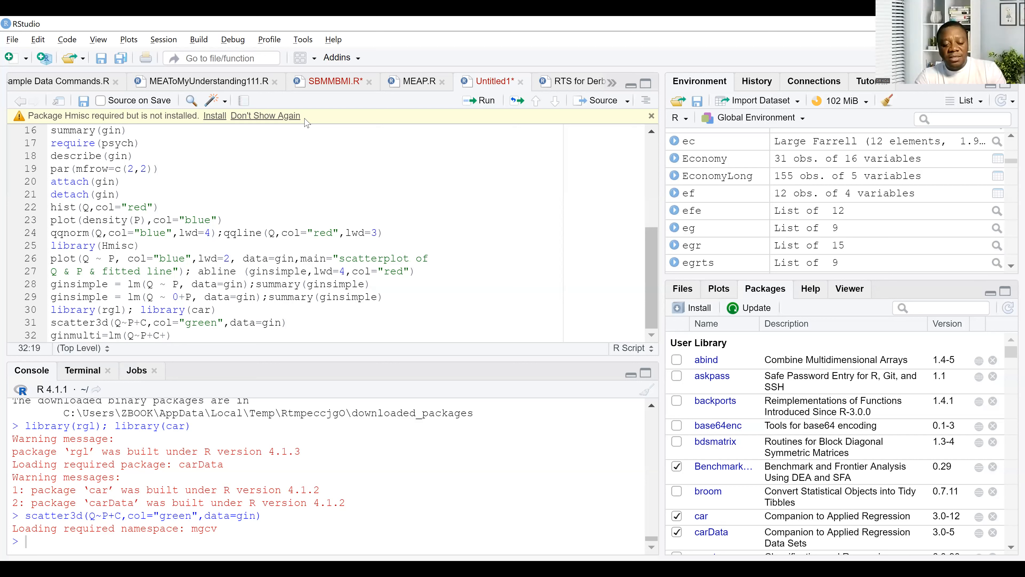
type("M")
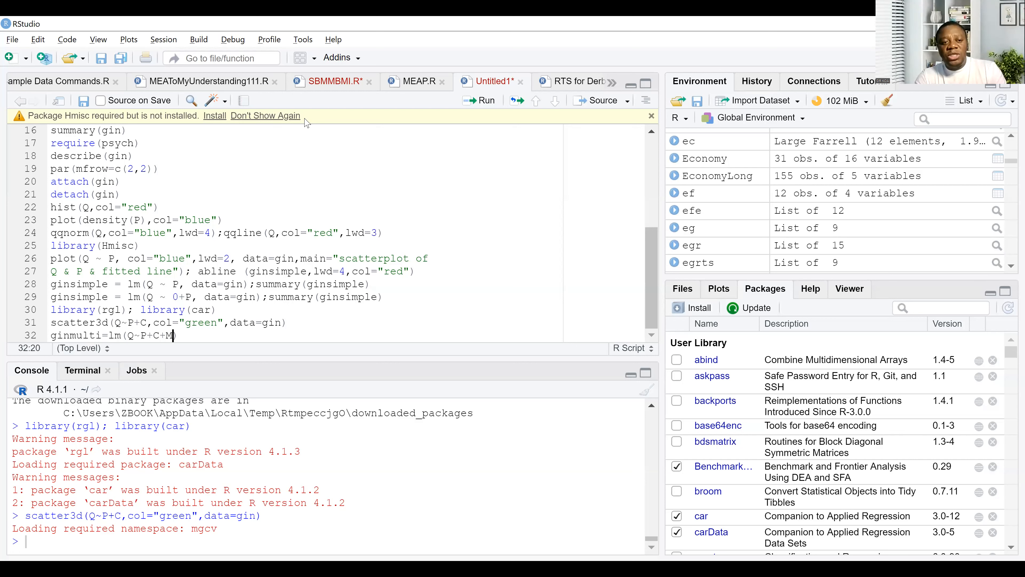
type("+")
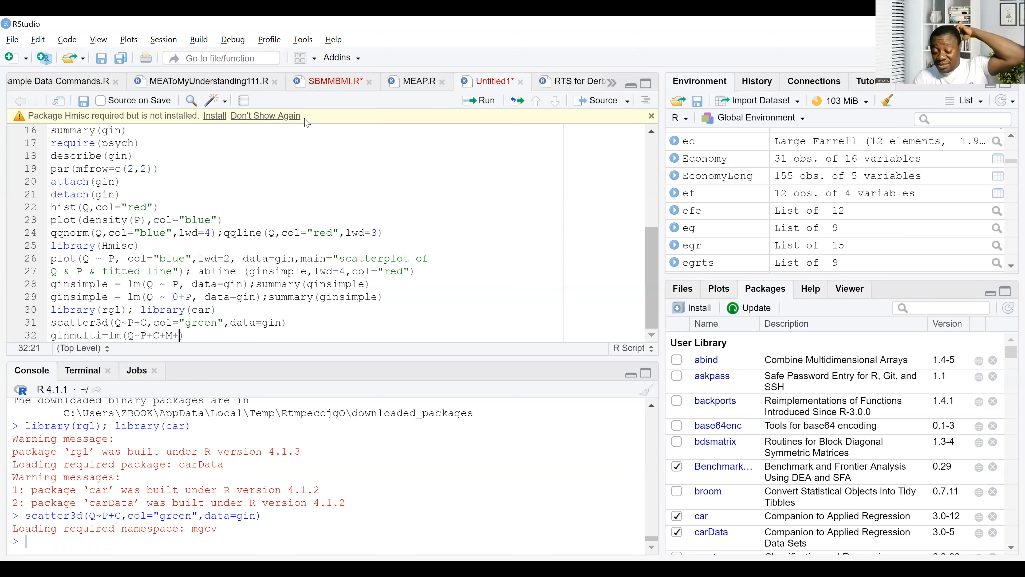
type("l")
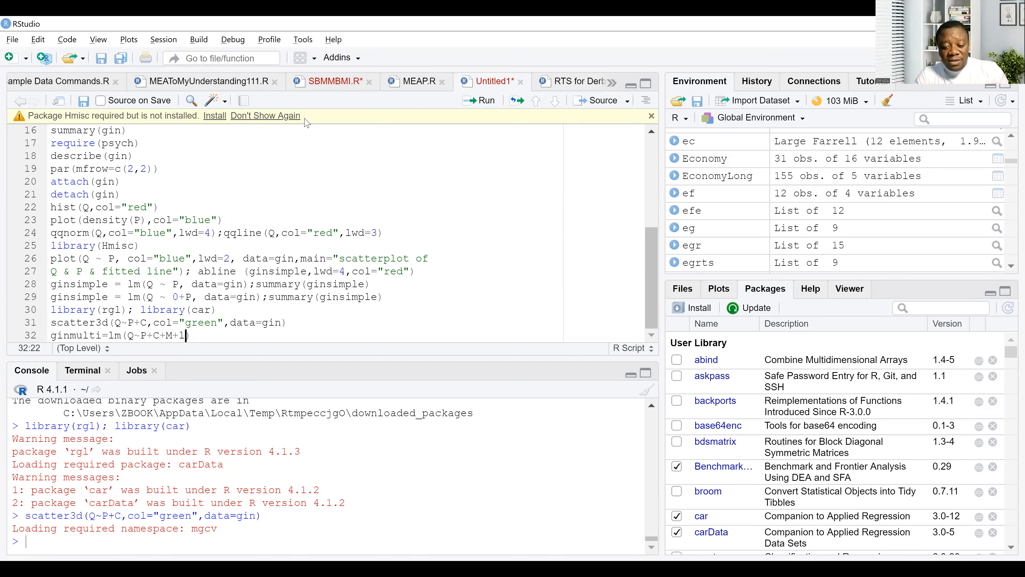
type("oca")
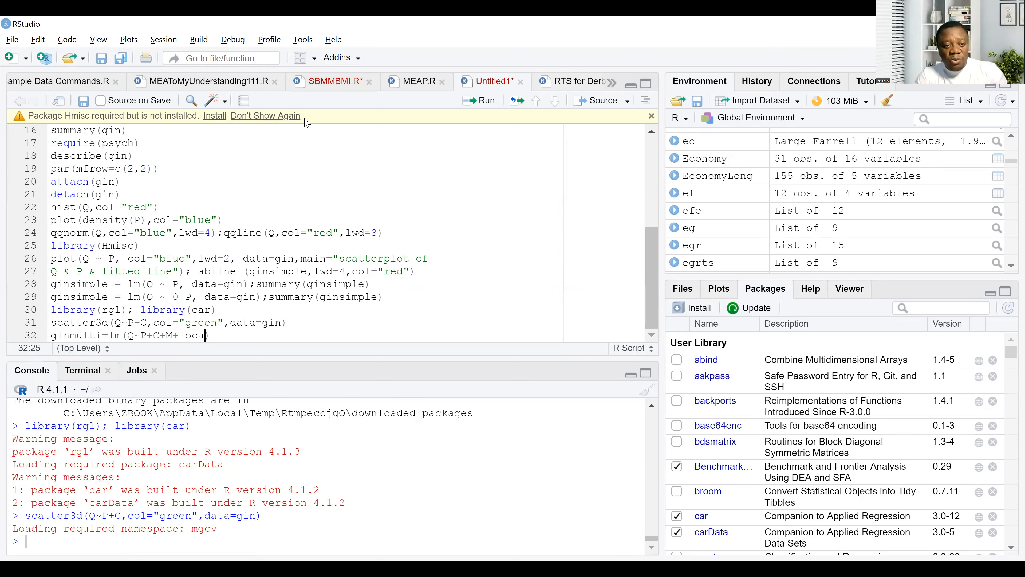
key("BackSpace")
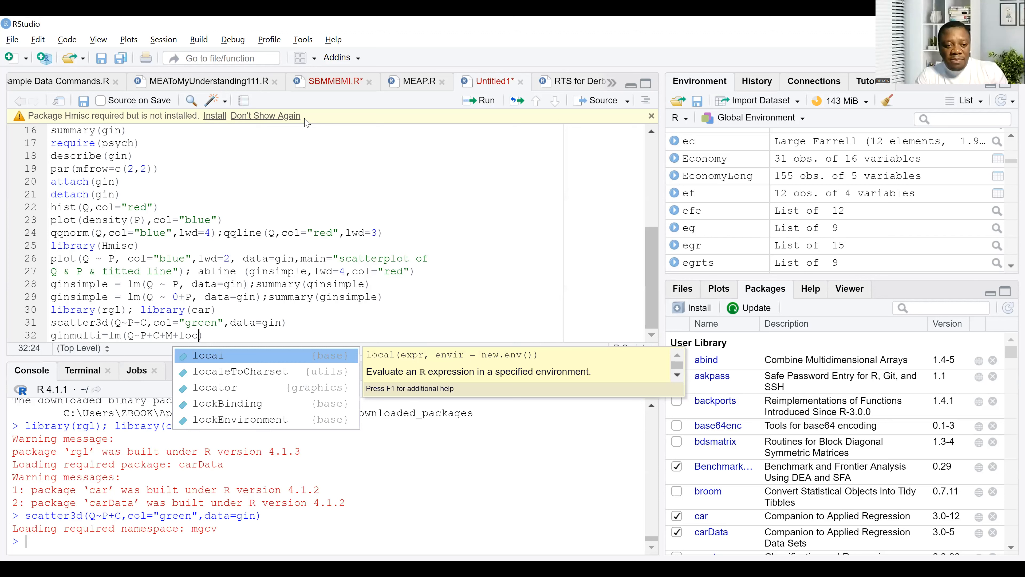
type("+")
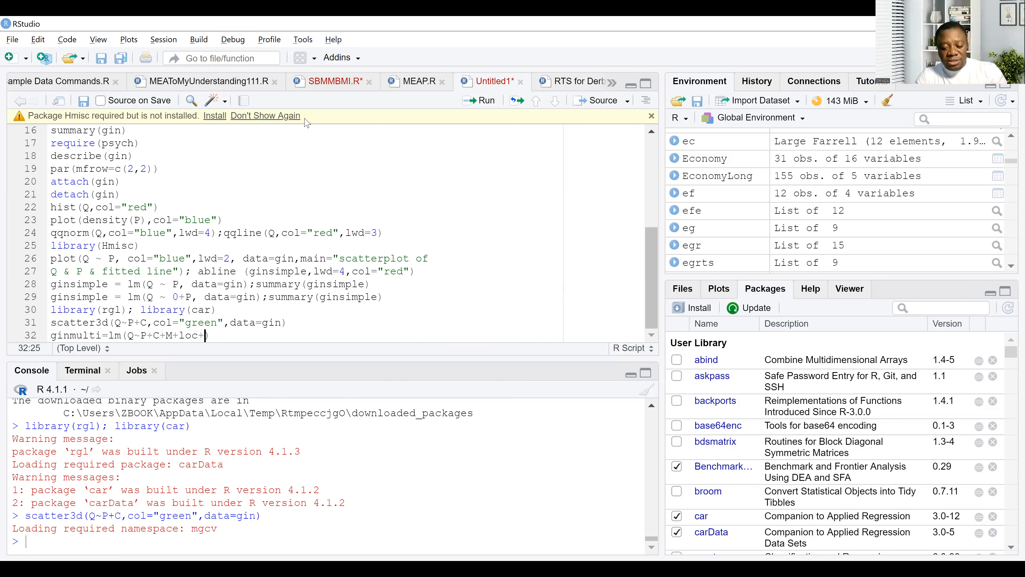
type("o")
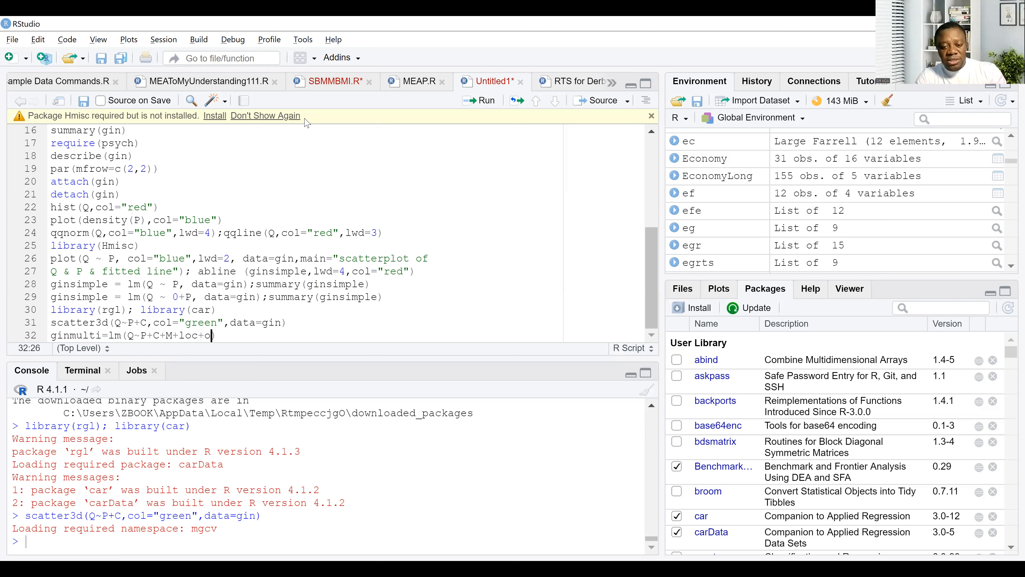
type("cc+rel")
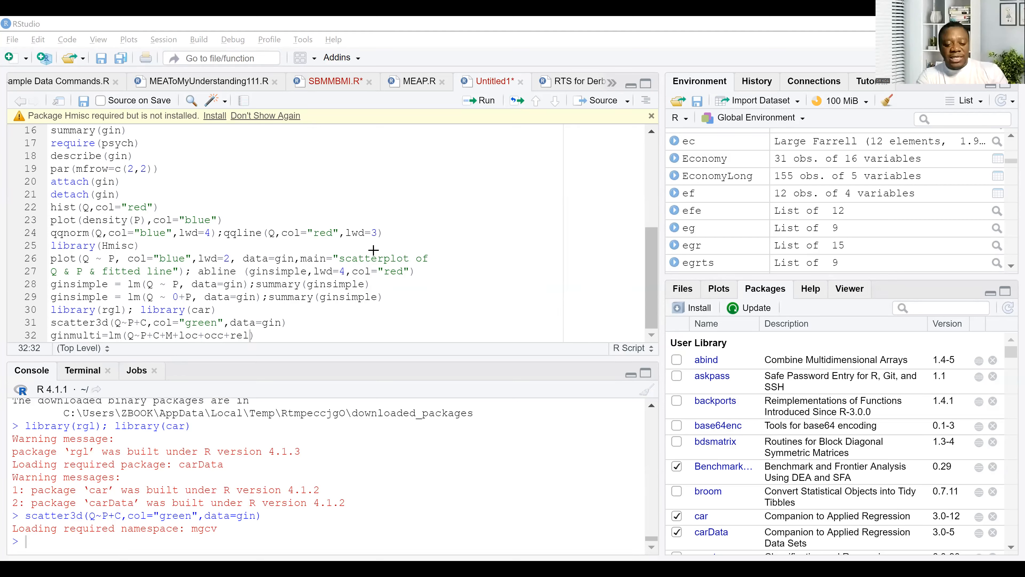
type(",data")
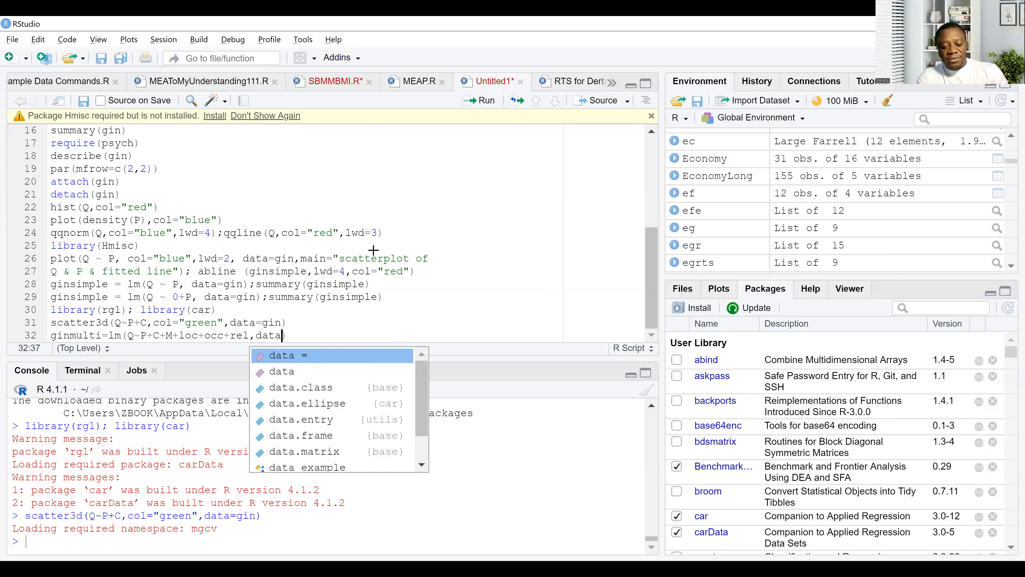
type("=gin")
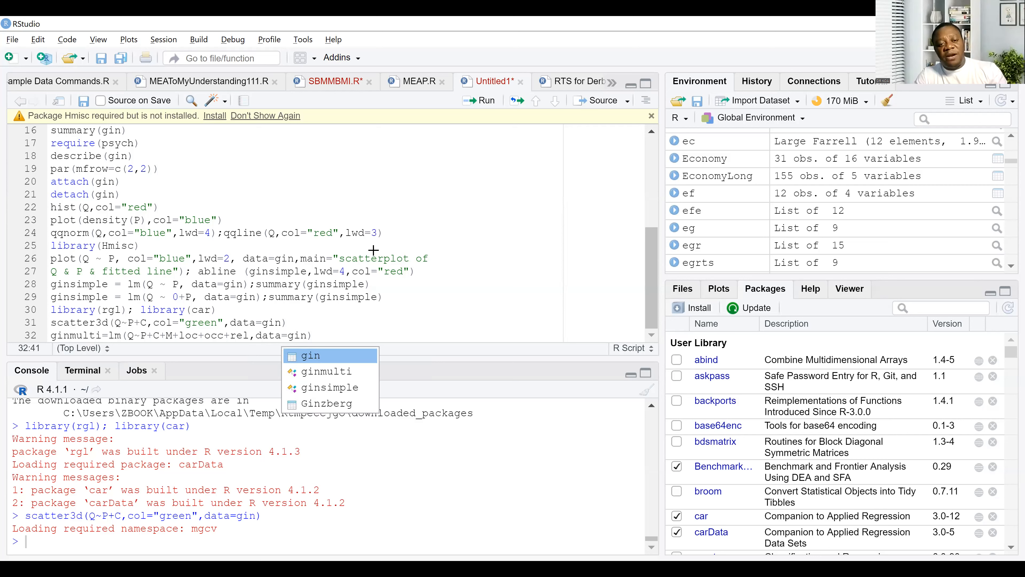
type(")")
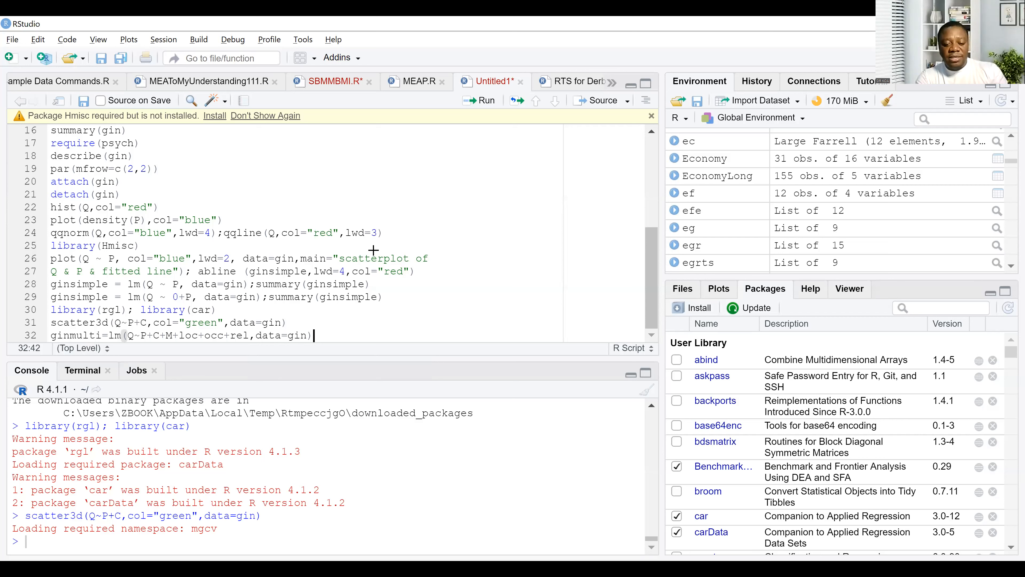
Append summary(ginmulti) to line 32, separated from the lm call by a semicolon
type("summary")
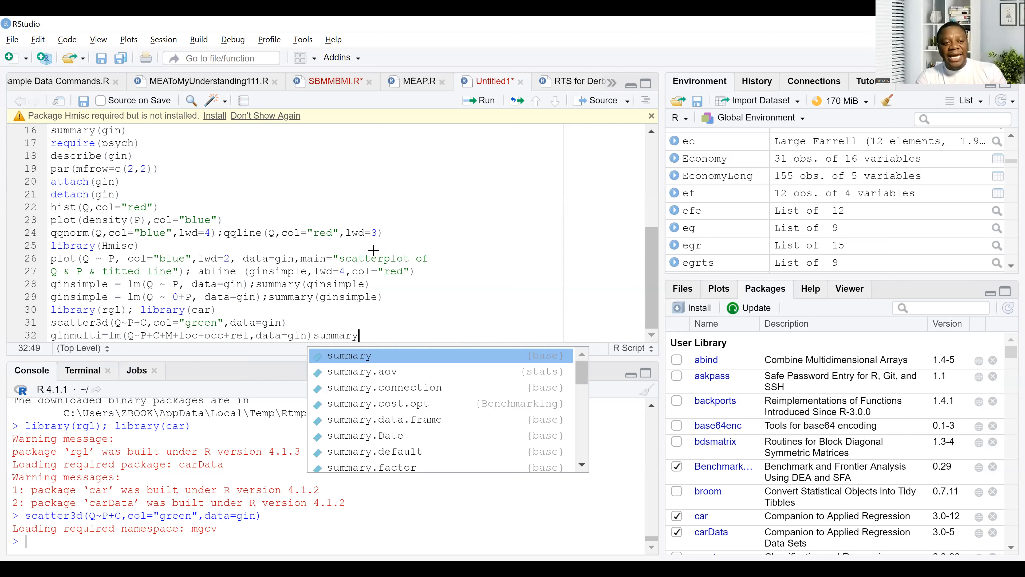
type("(")
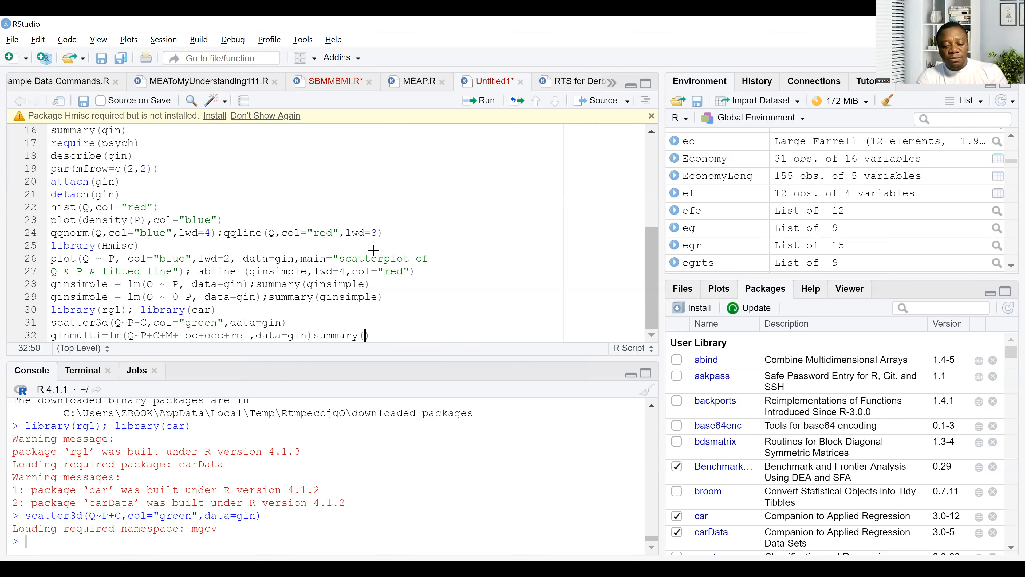
type("gin")
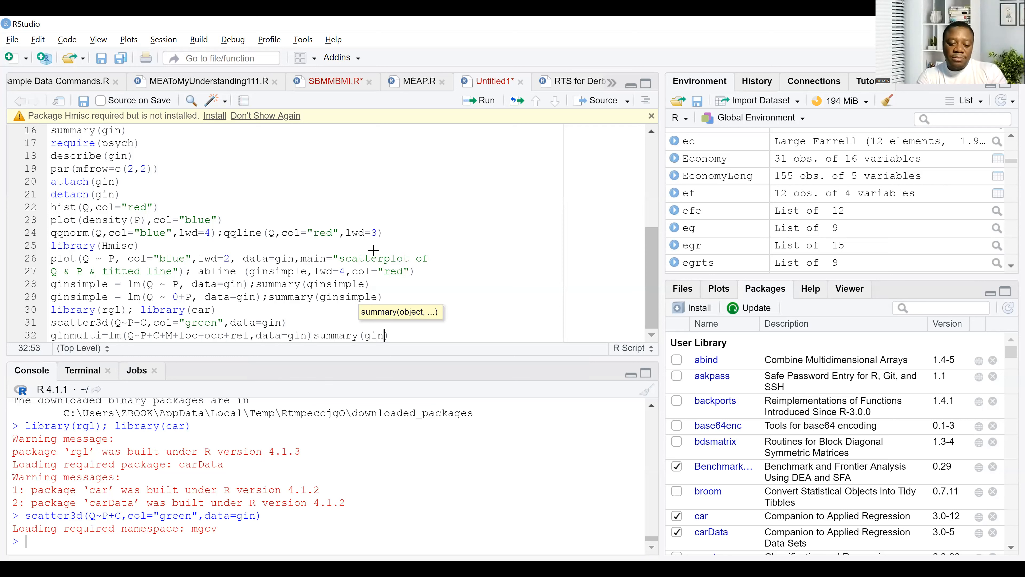
type("mult")
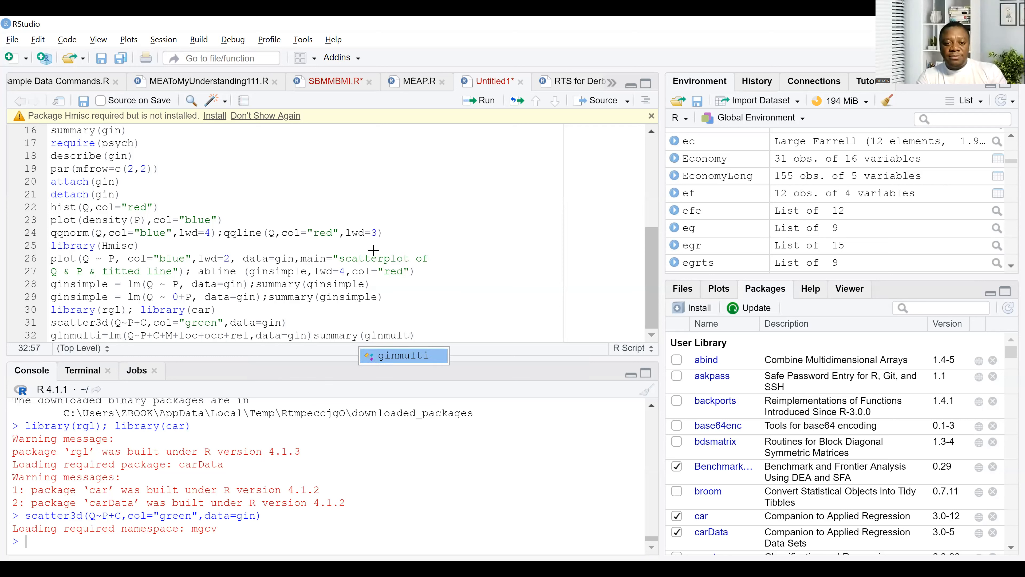
type("i")
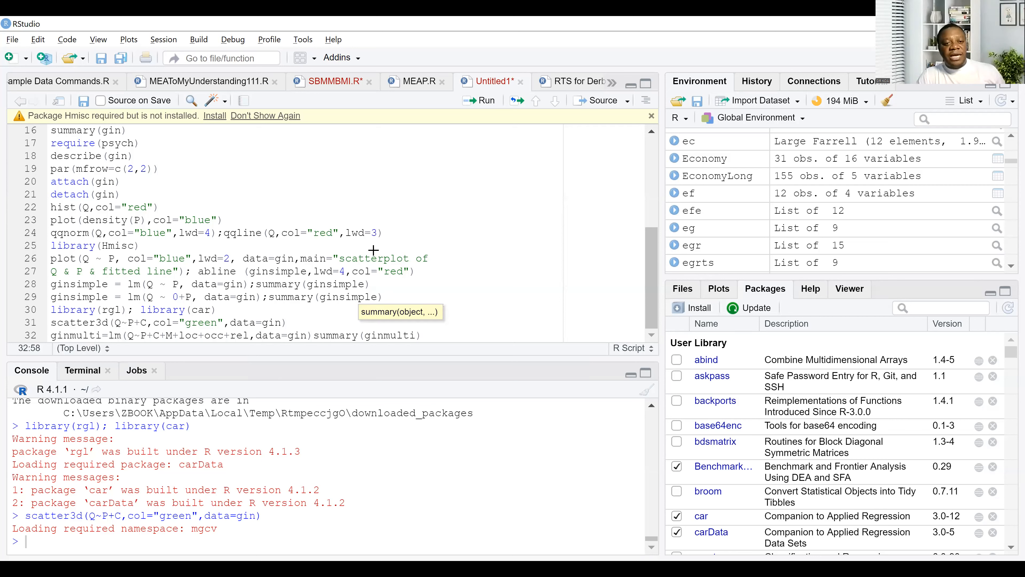
left_click(313, 336)
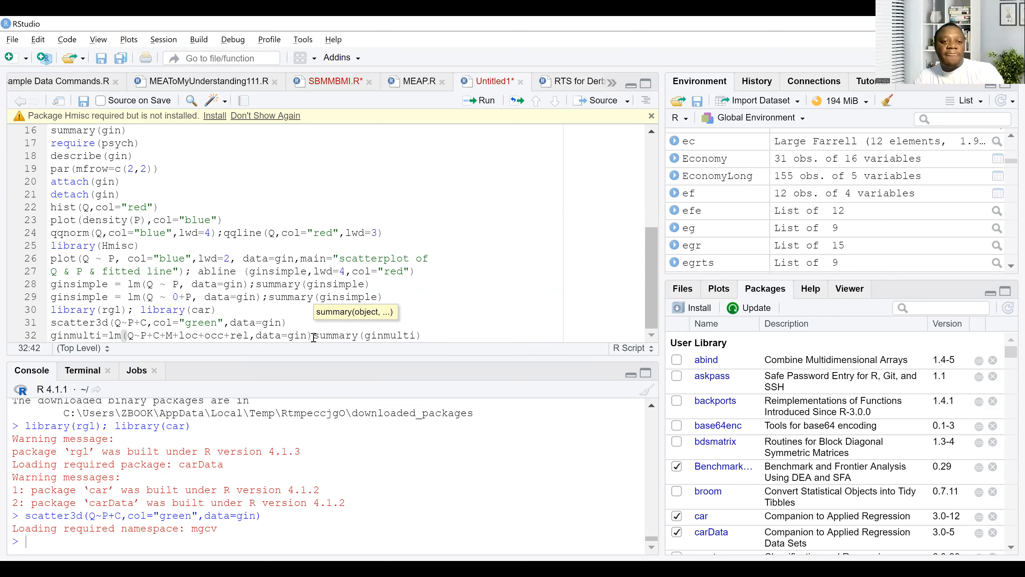
type(";")
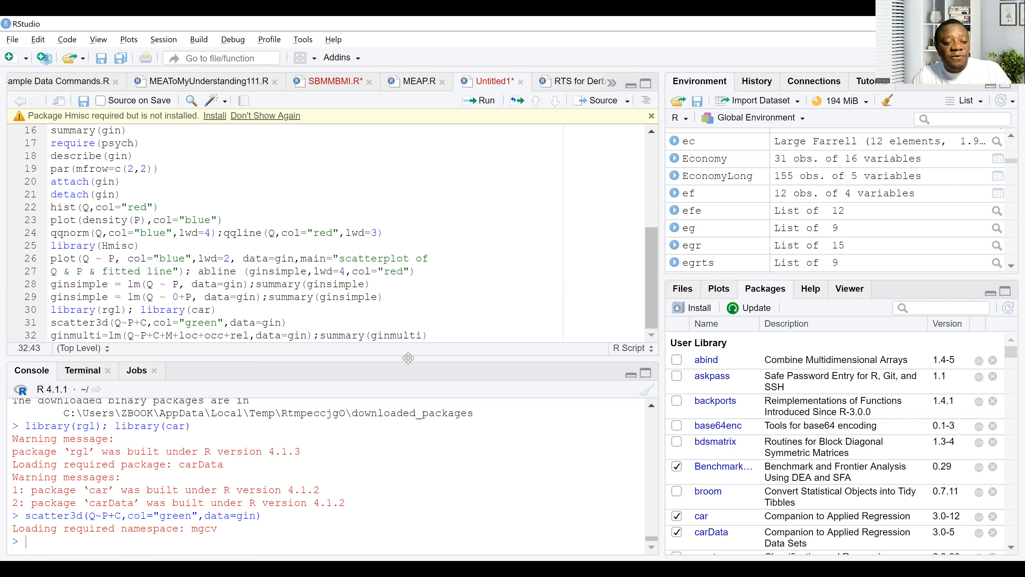
Run the ginmulti regression line and highlight the overall p-value in the resized console's model summary
key("ctrl+Return")
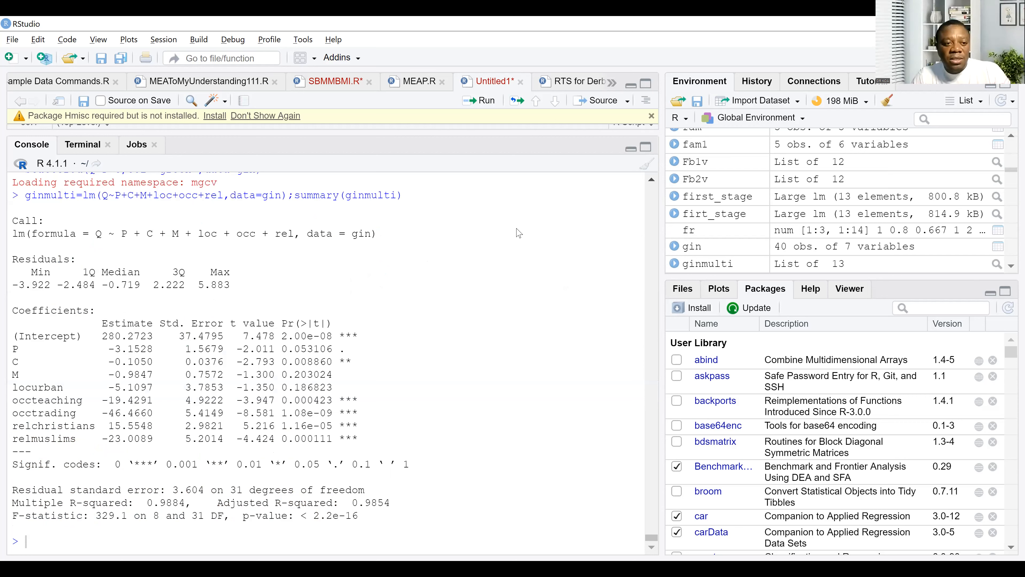
left_click_drag(517, 133, 517, 227)
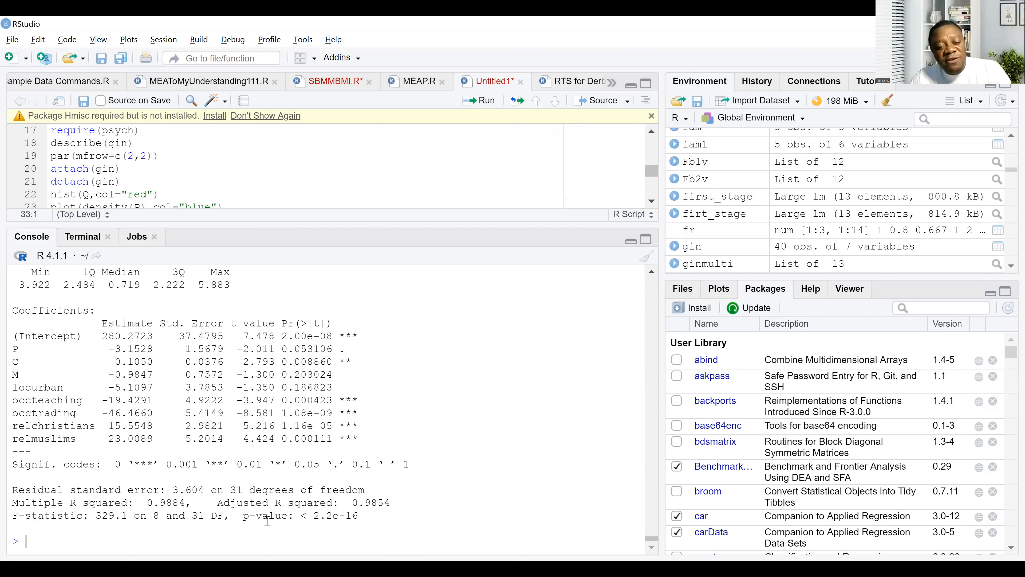
left_click_drag(244, 517, 360, 522)
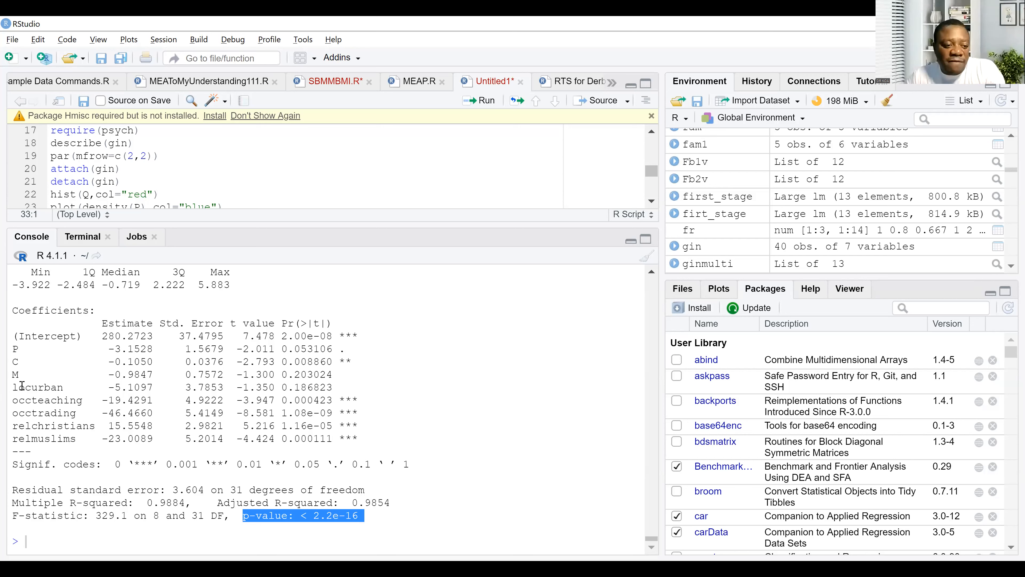
Highlight the locurban row in the coefficient table of the ginmulti summary
left_click_drag(12, 387, 70, 387)
left_click_drag(331, 382, 341, 385)
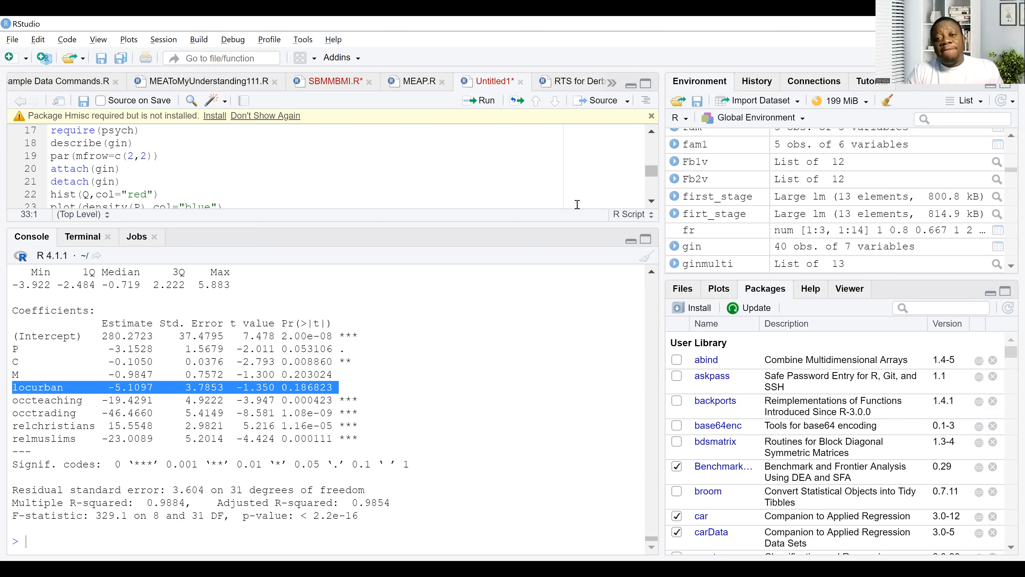
On line 33 of the script, begin a round() call with the stats function confint() nested inside it
left_click(652, 199)
left_click(651, 199)
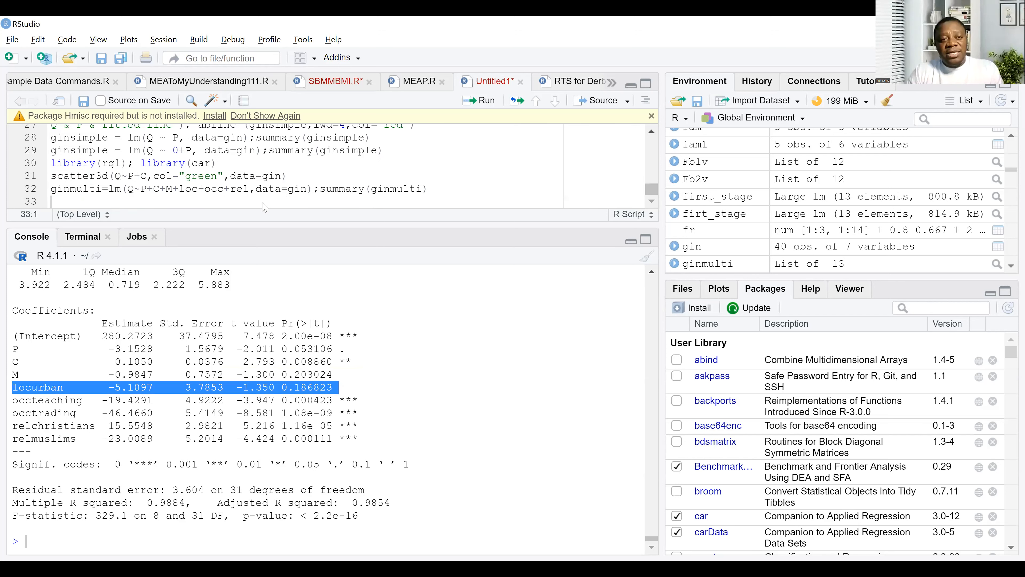
left_click(234, 200)
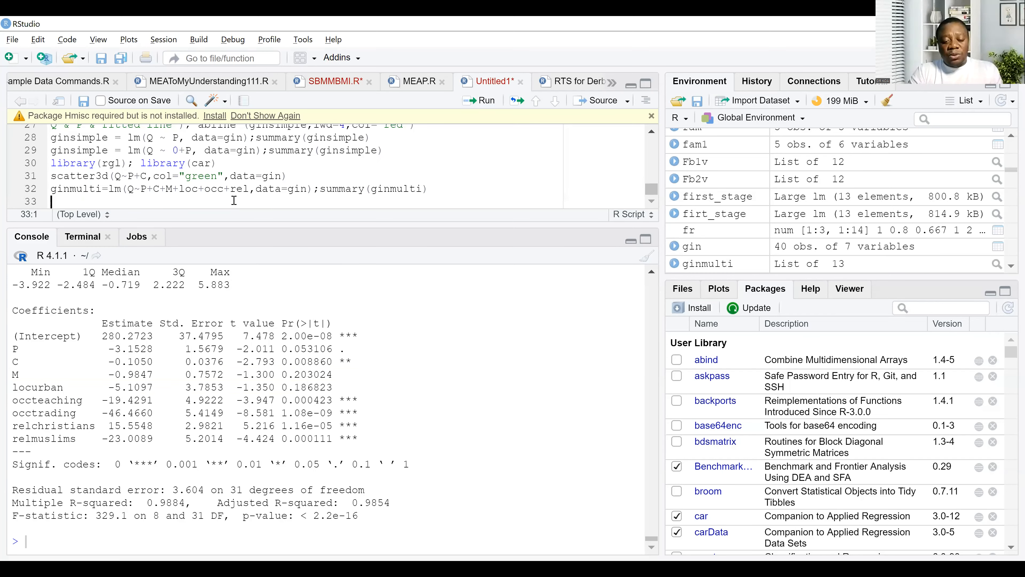
type("rou")
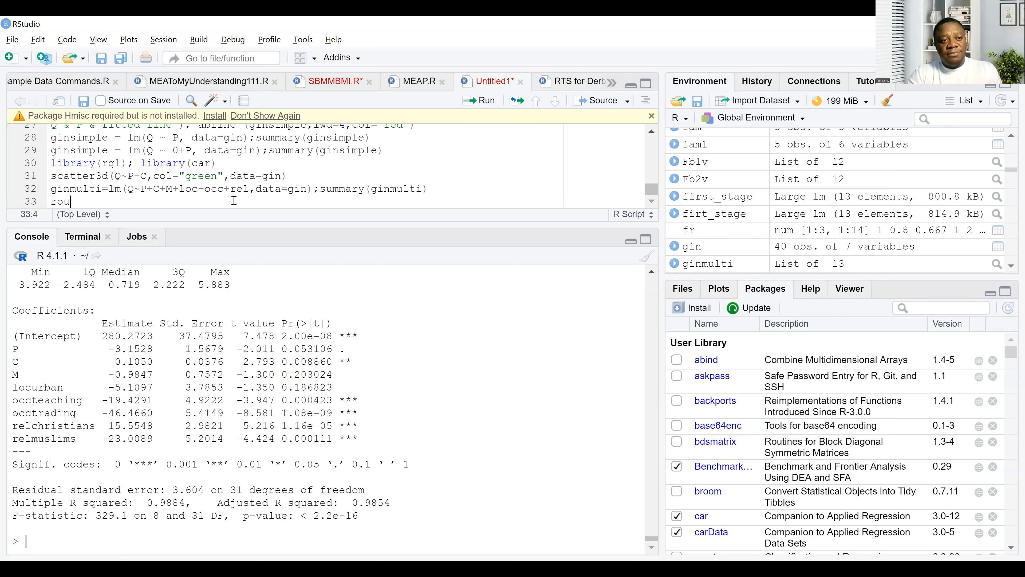
type("nd(confi")
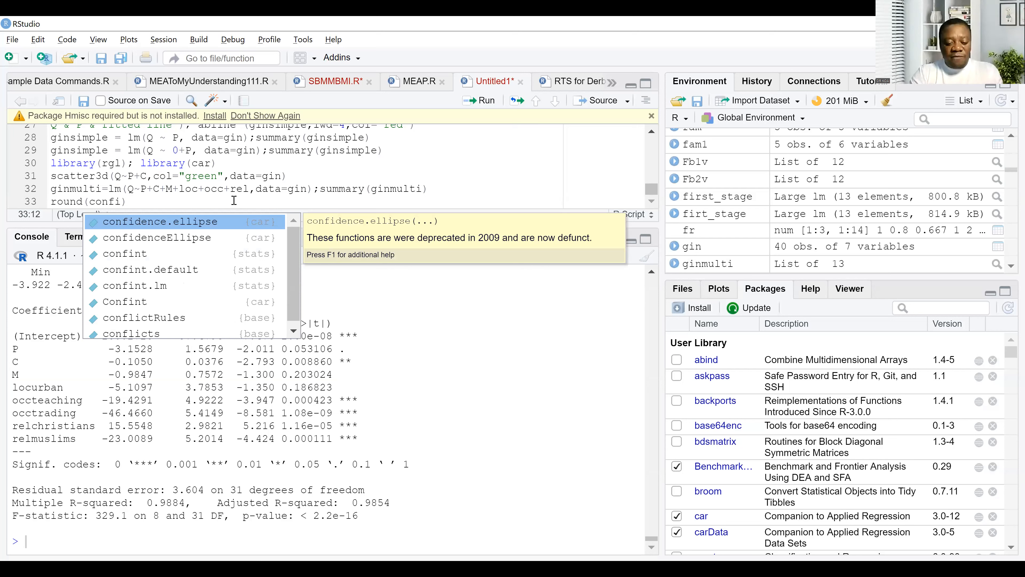
type("in")
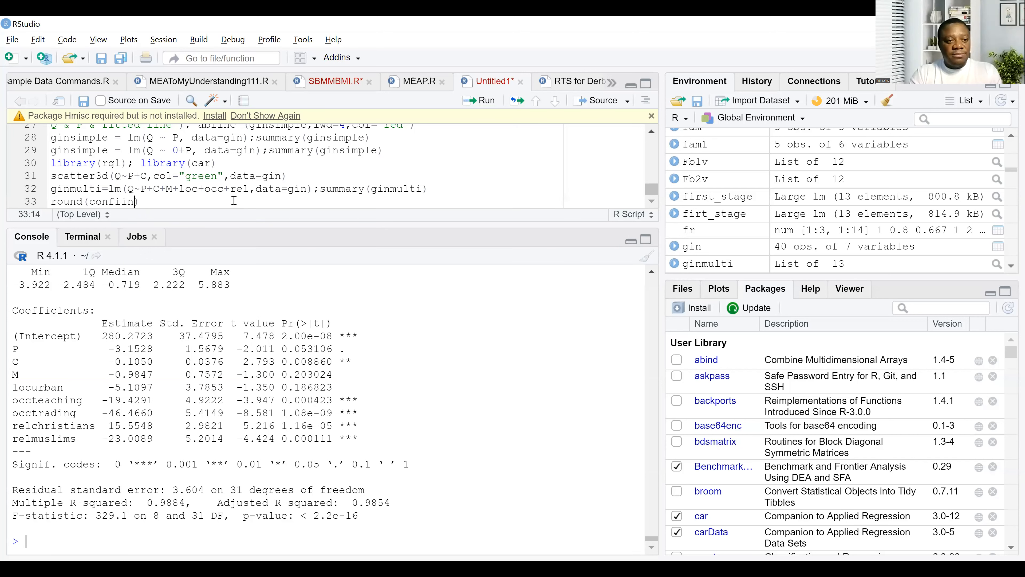
key("BackSpace")
key("BackSpace")
type("nt")
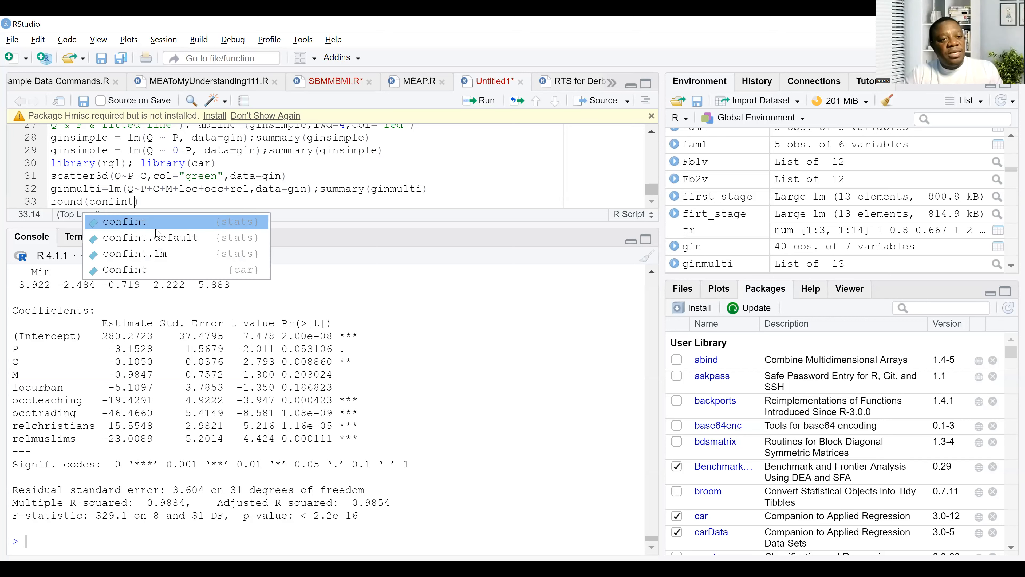
left_click(157, 225)
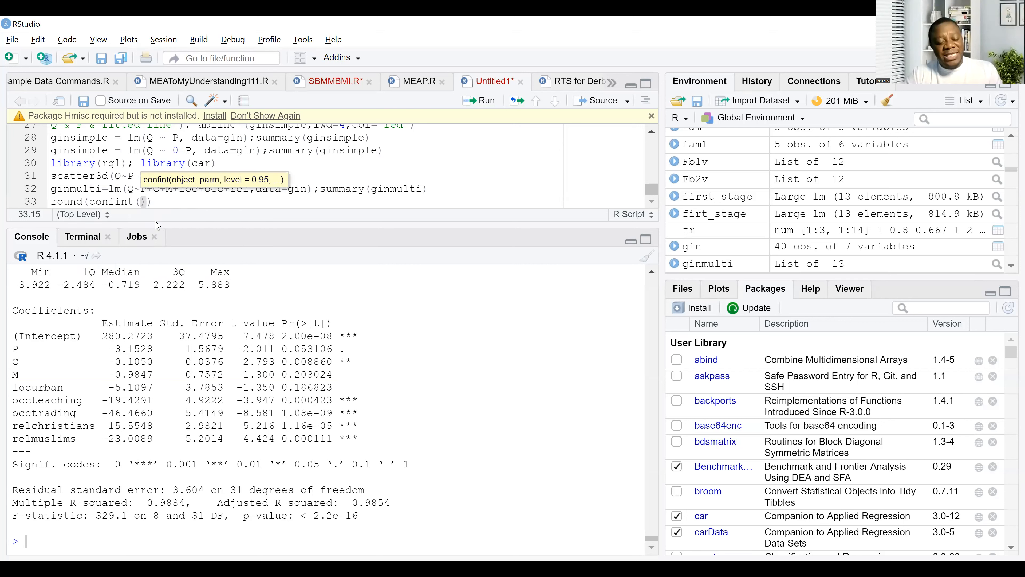
Complete the line as round(confint(ginmulti),2) and run it to get the rounded confidence intervals
type("g")
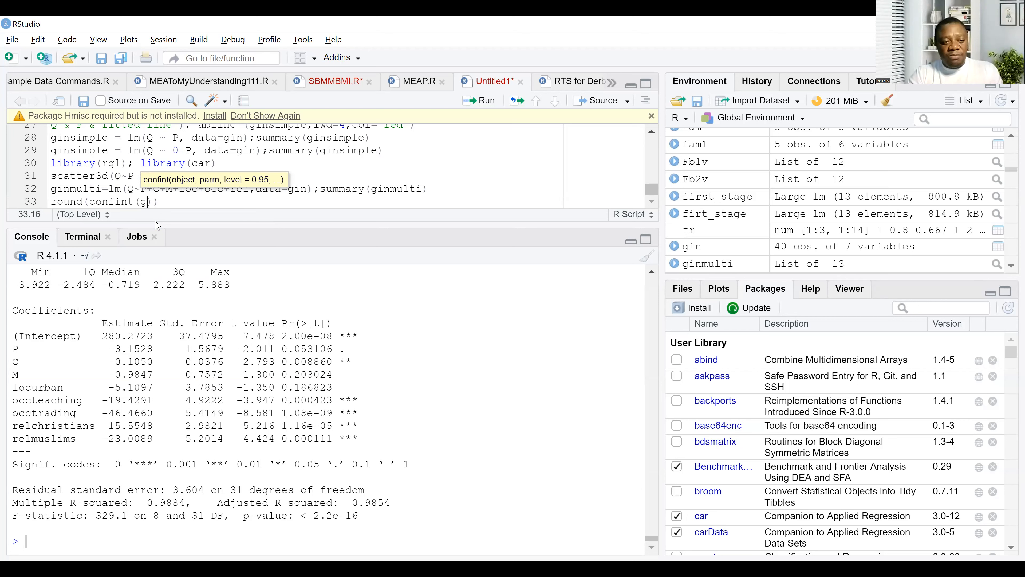
type("in")
key("Tab")
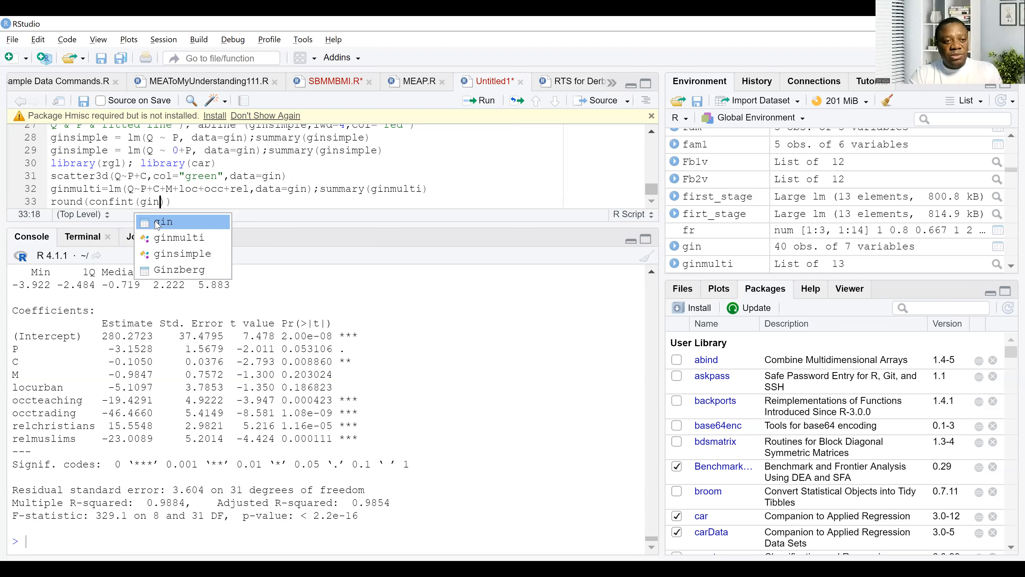
type("mult")
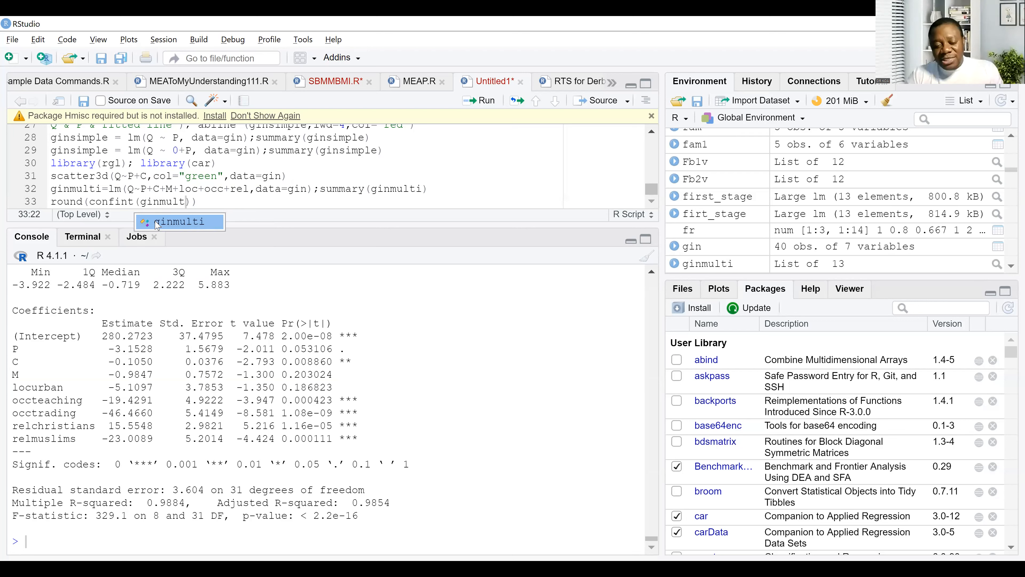
type("i)")
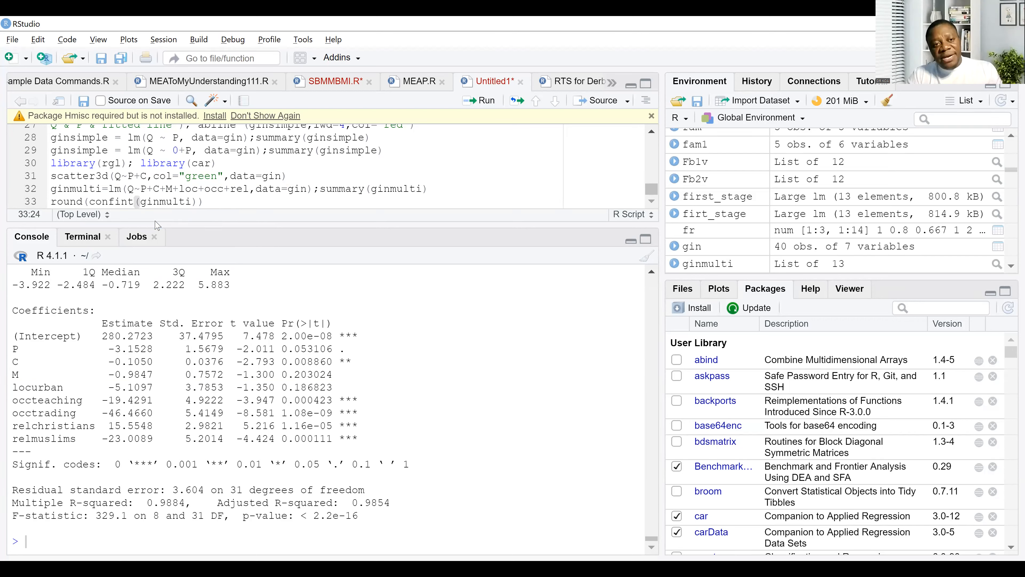
type(",")
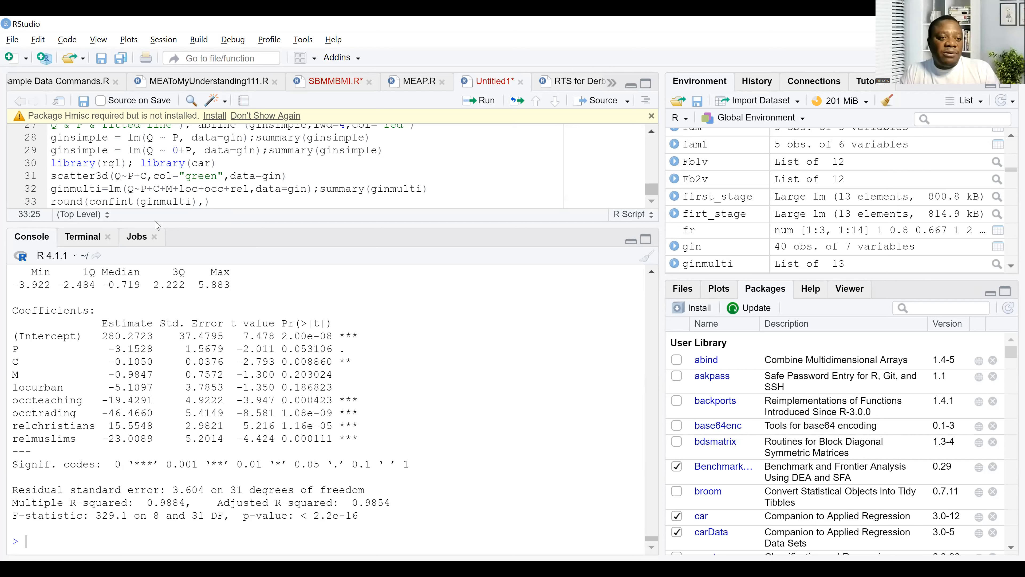
type("2")
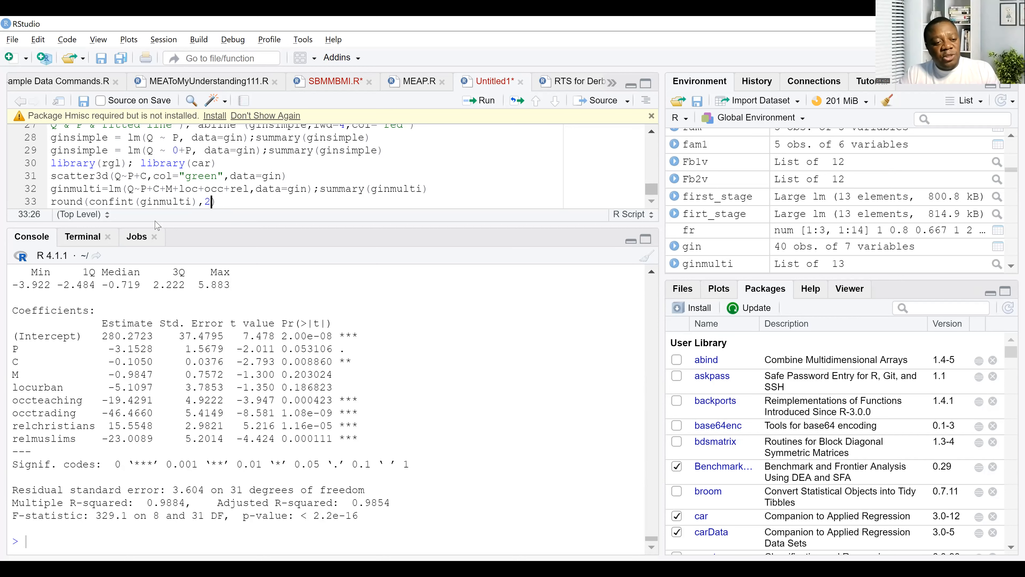
key("ctrl+Return")
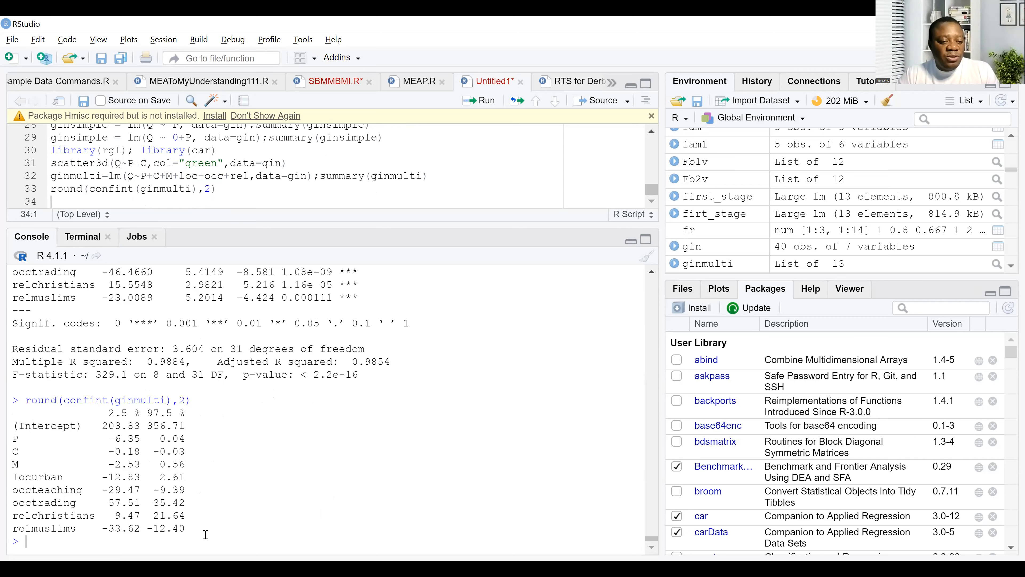
Examine the confidence interval output alongside the coefficient estimates of ginmulti, especially the interval for P
triple_click(206, 543)
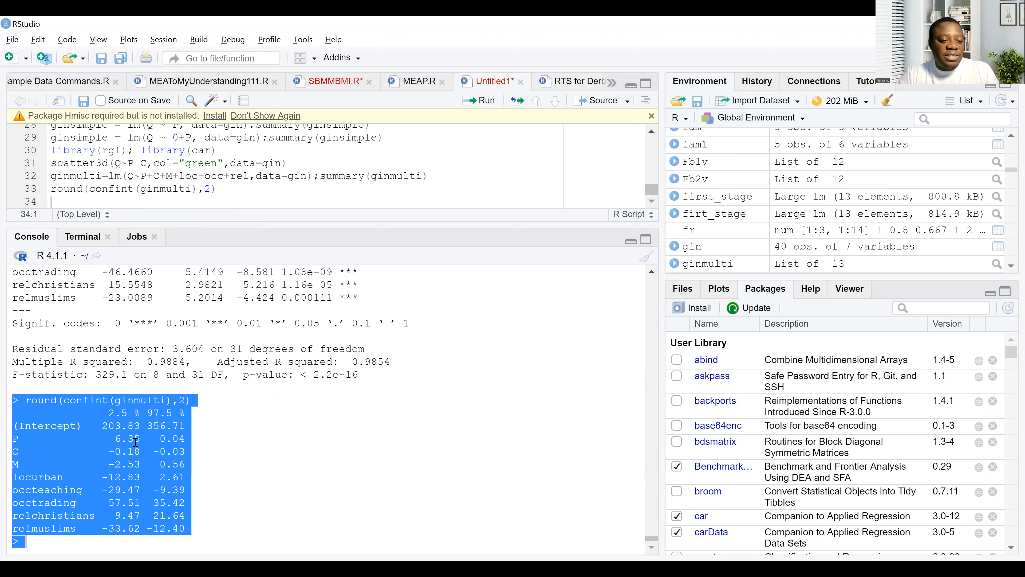
left_click(110, 441)
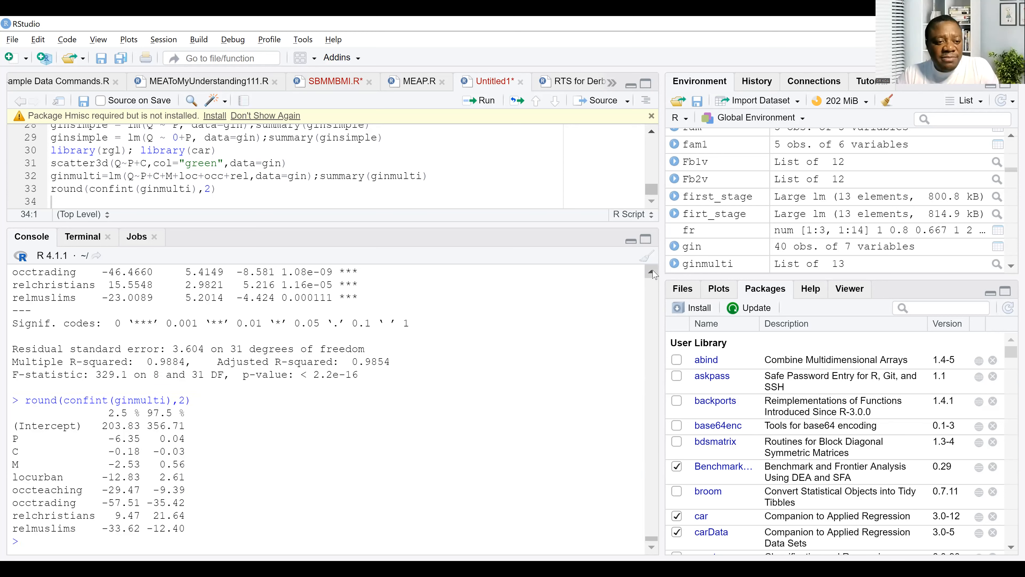
scroll(654, 274, "up", 3)
scroll(145, 381, "up", 3)
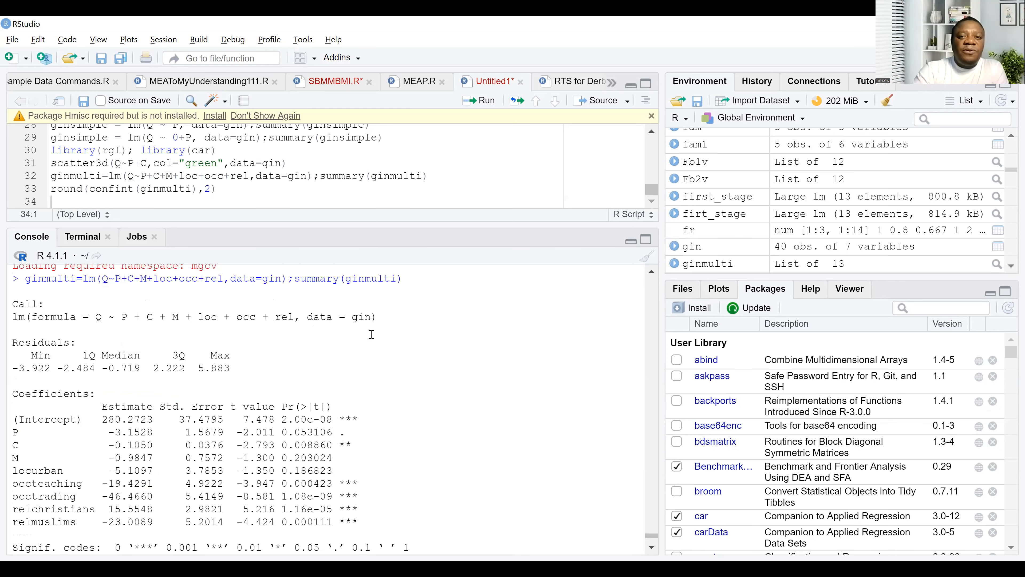
scroll(371, 334, "down", 2)
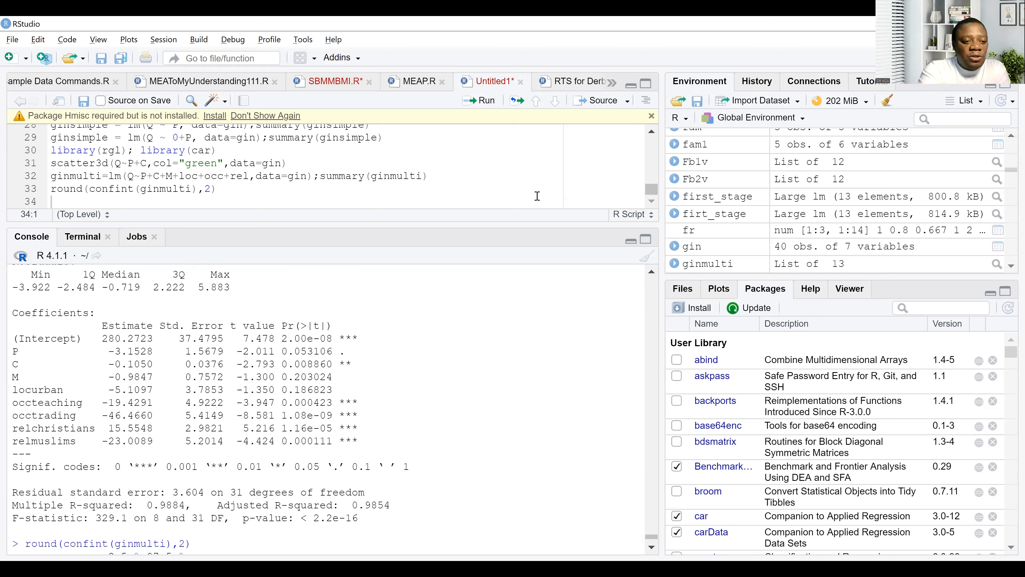
mouse_move(92, 304)
left_mouse_down()
mouse_move(164, 471)
mouse_move(167, 450)
left_mouse_up()
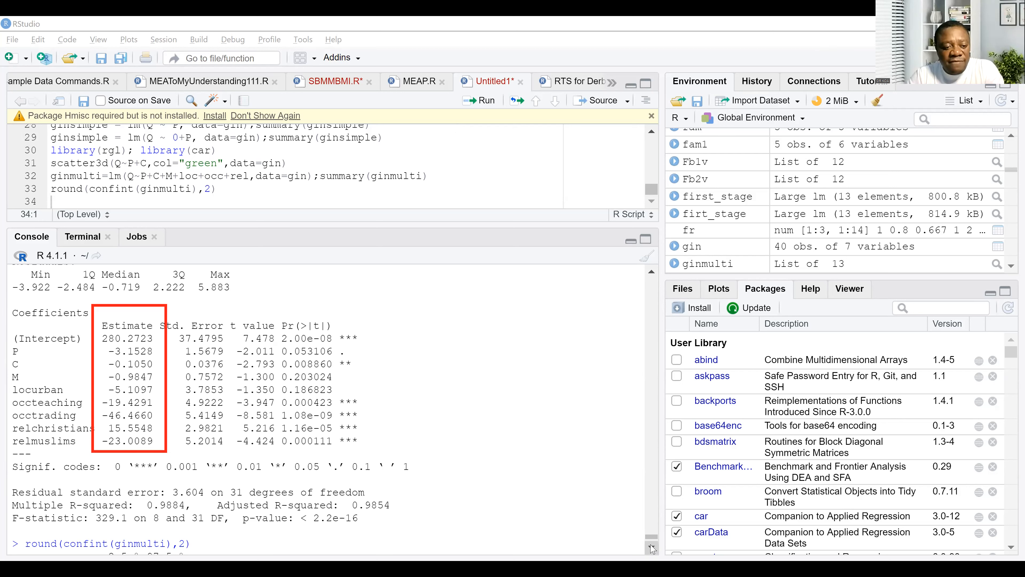
scroll(651, 548, "down", 4)
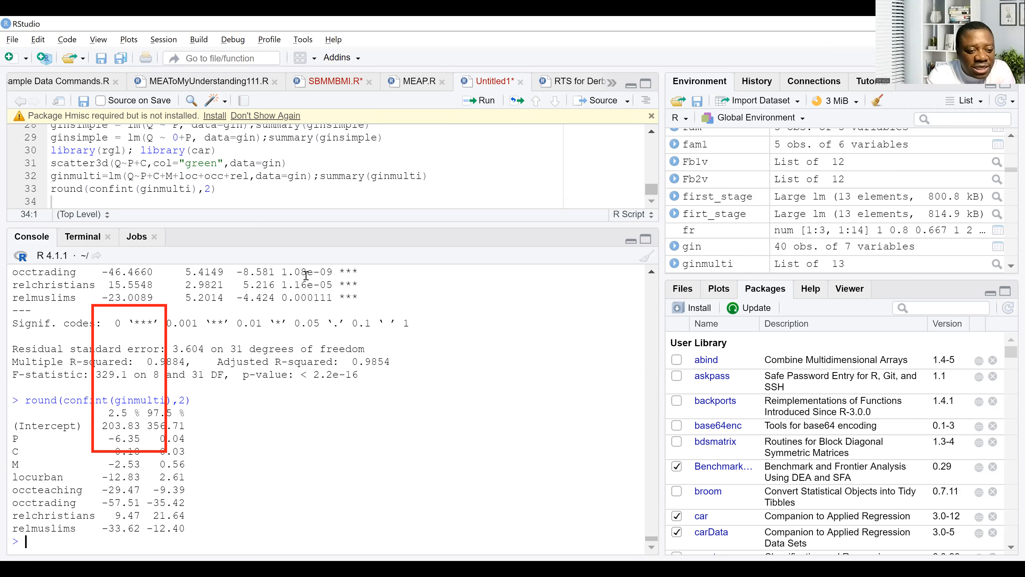
left_click_drag(103, 427, 189, 435)
key("ctrl+z")
left_click_drag(110, 446, 189, 445)
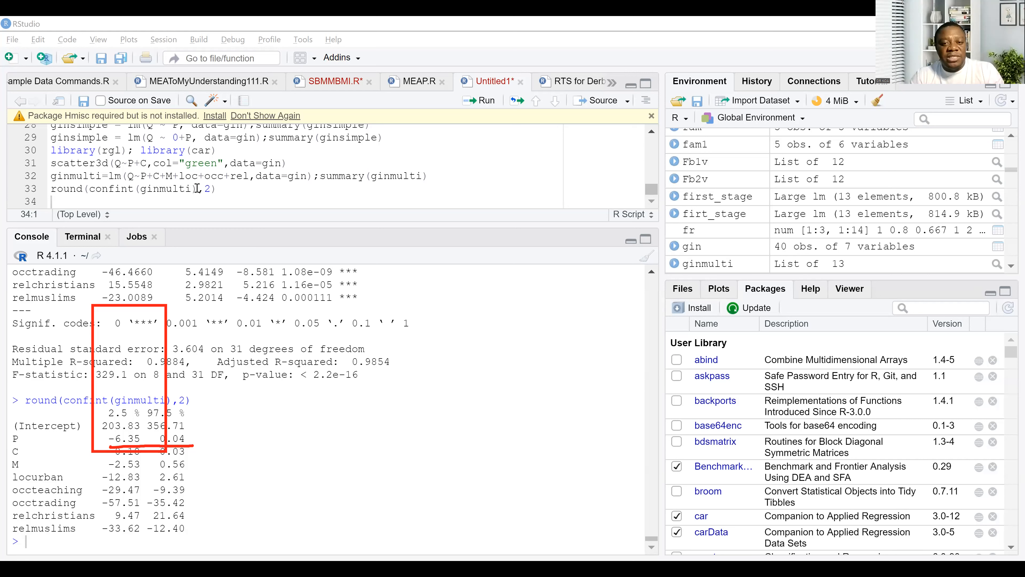
Rerun line 29, the no-intercept regression ginsimple = lm(Q ~ 0+P, data=gin), together with its summary
left_click(646, 129)
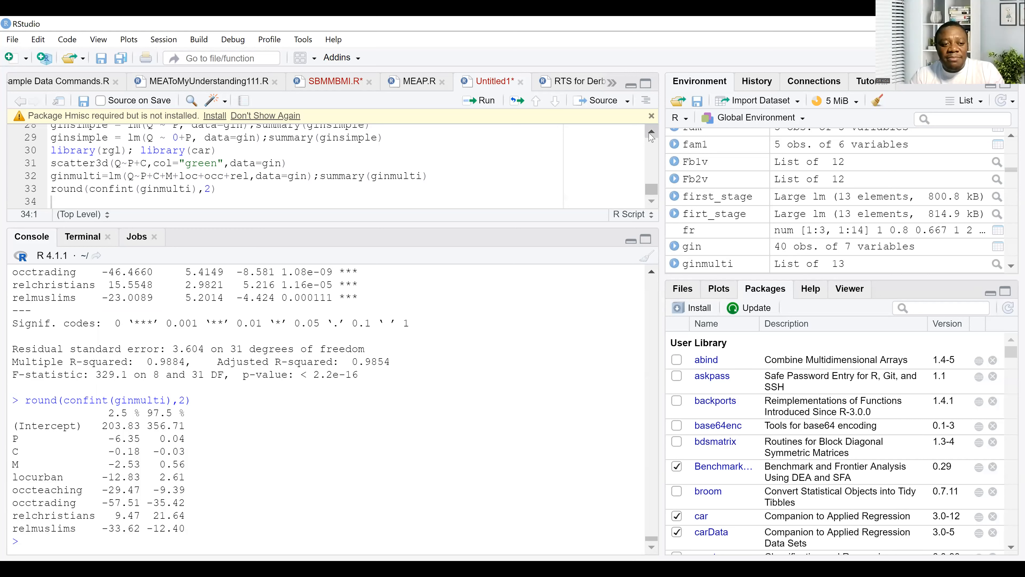
left_click(650, 276)
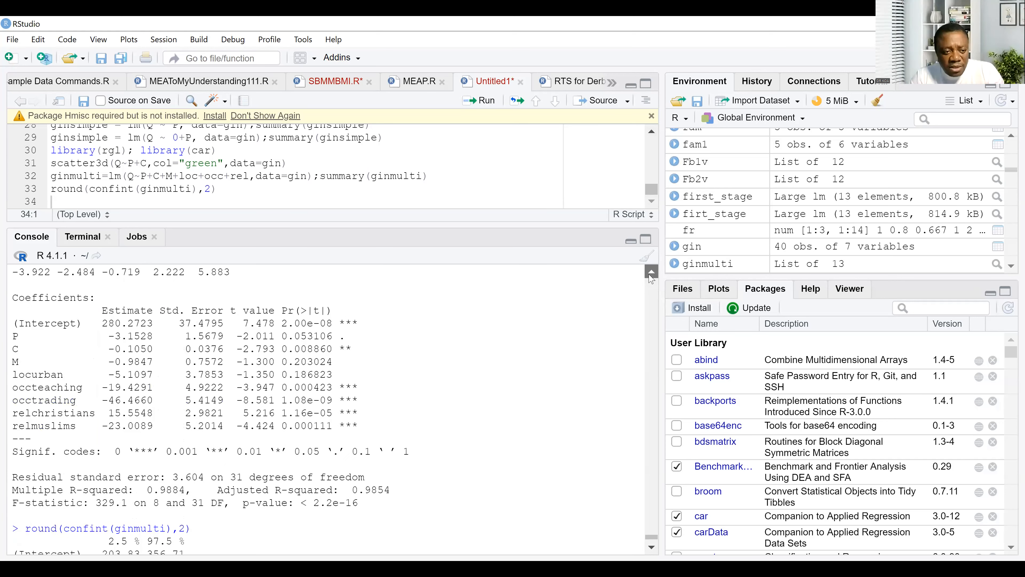
scroll(651, 277, "up", 8)
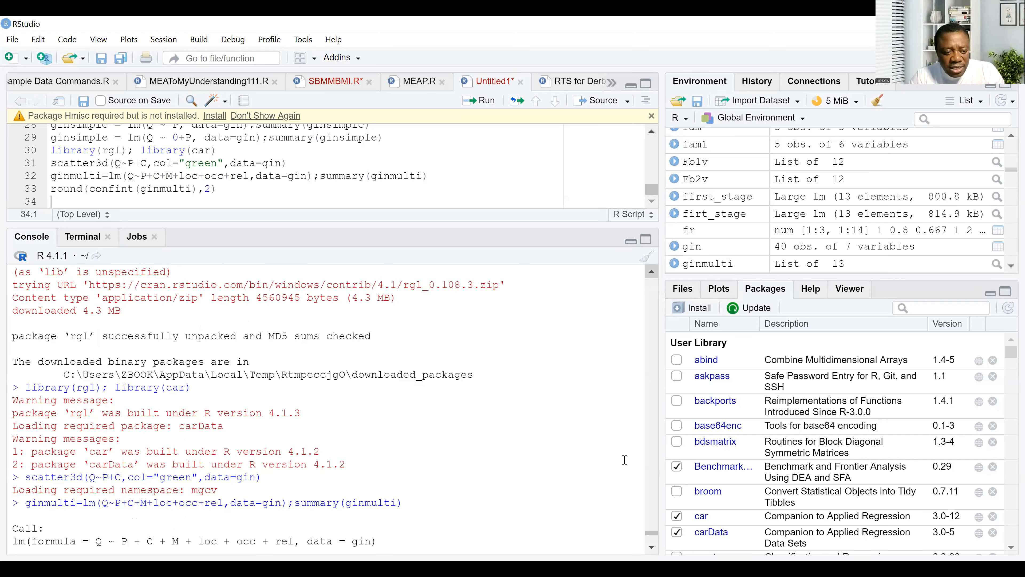
left_click(78, 141)
key("ctrl+Return")
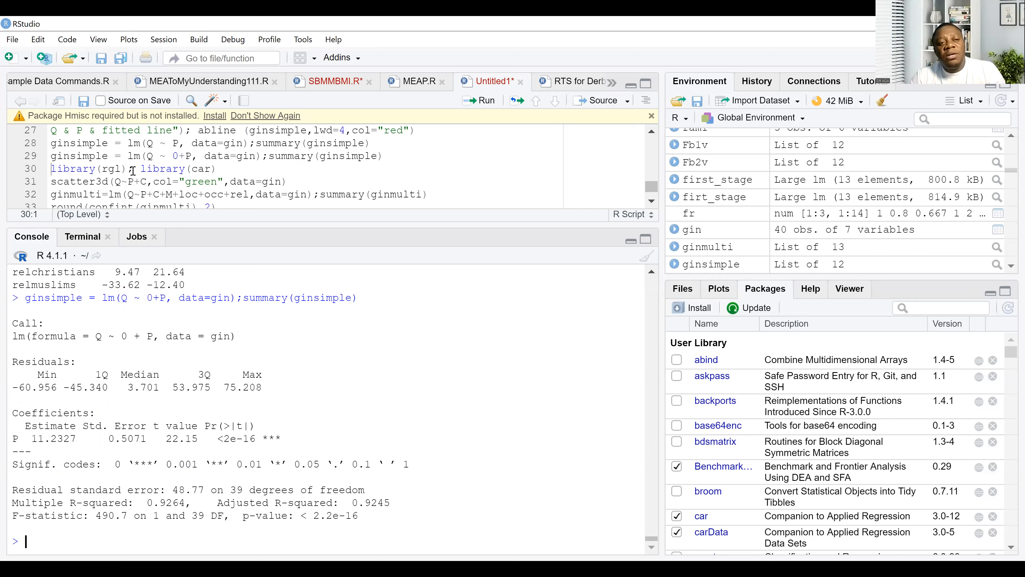
Begin line 34 of the script with a call to the stats function residuals()
left_click(651, 202)
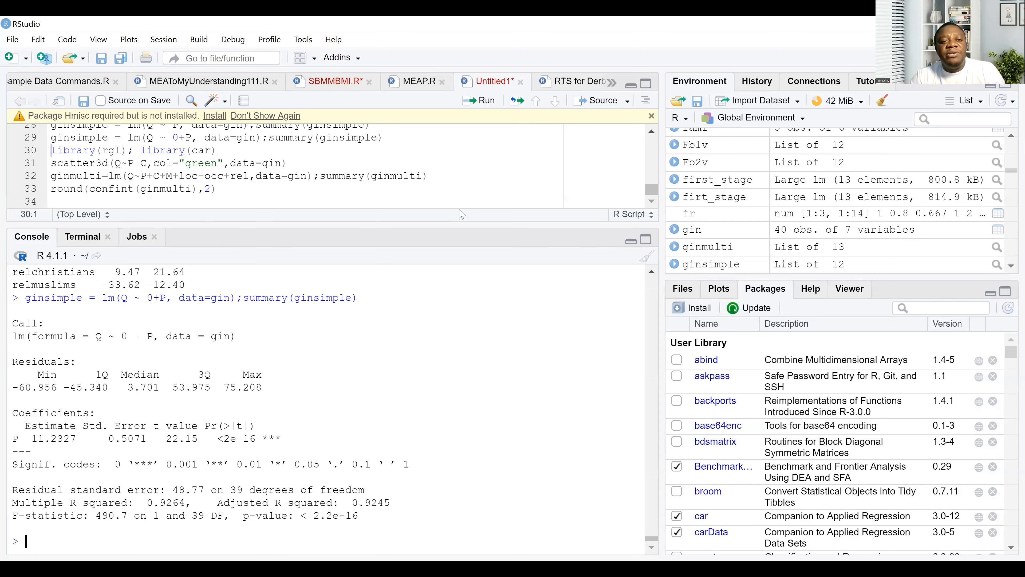
left_click(238, 201)
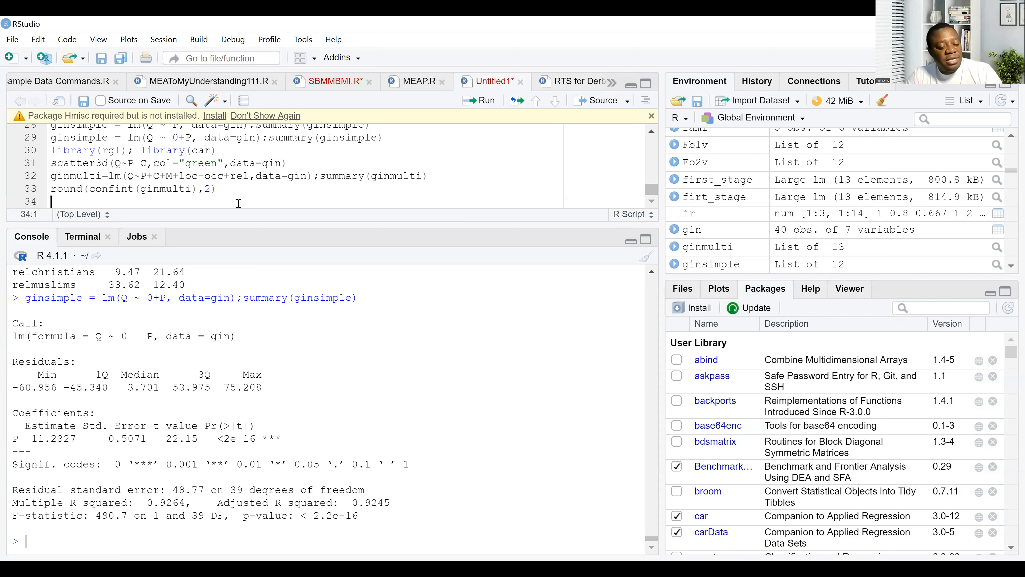
type("r")
type("es")
type("du")
key("BackSpace")
key("BackSpace")
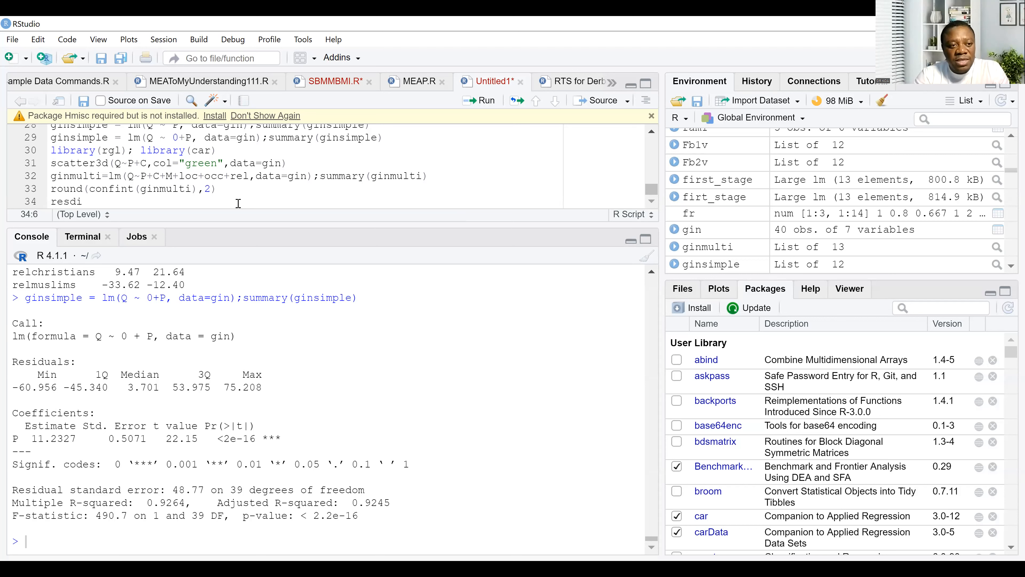
type("idual")
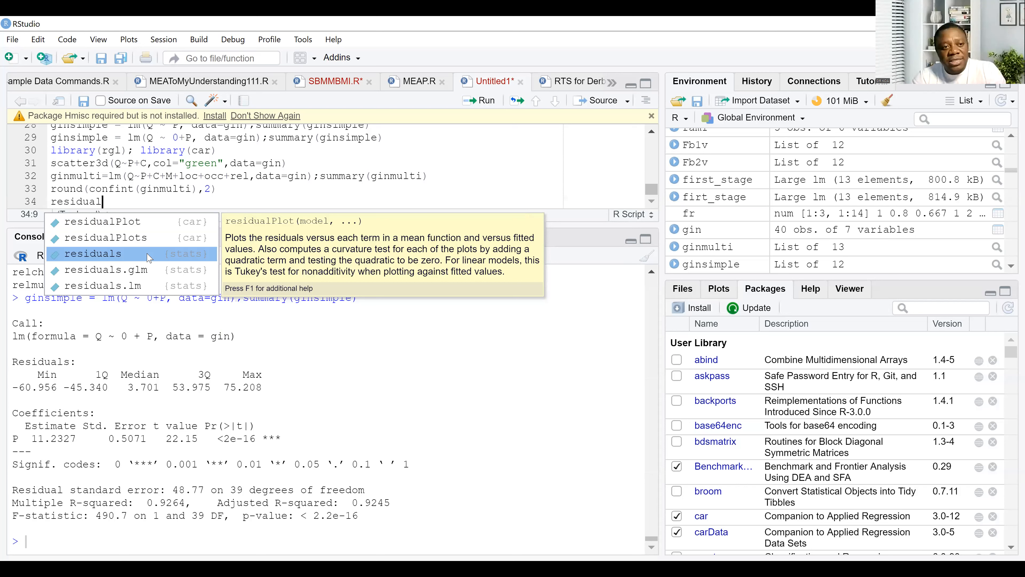
left_click(147, 254)
Pass ginsimple as the argument so that line 34 reads residuals(ginsimple)
type("((")
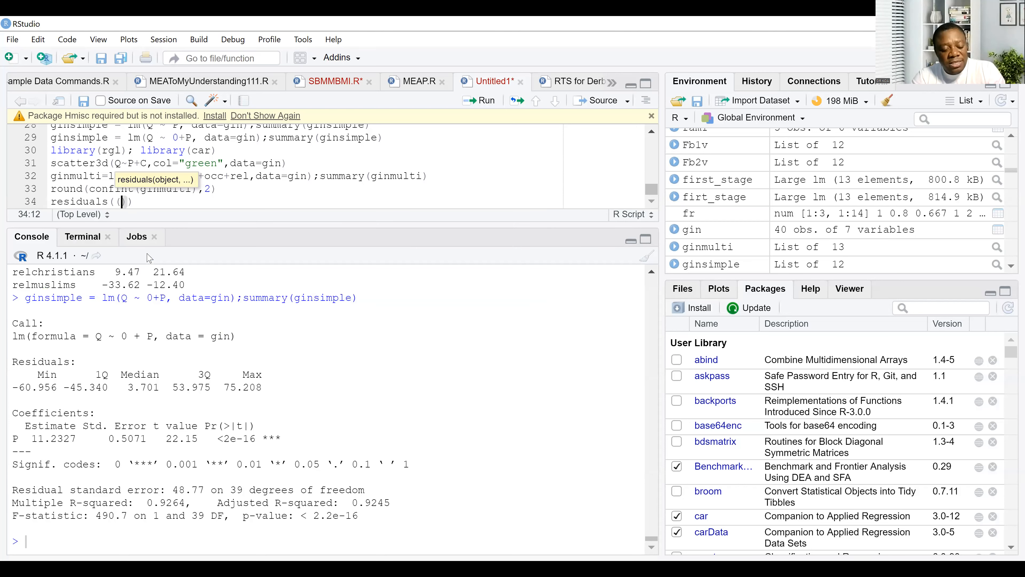
key("BackSpace")
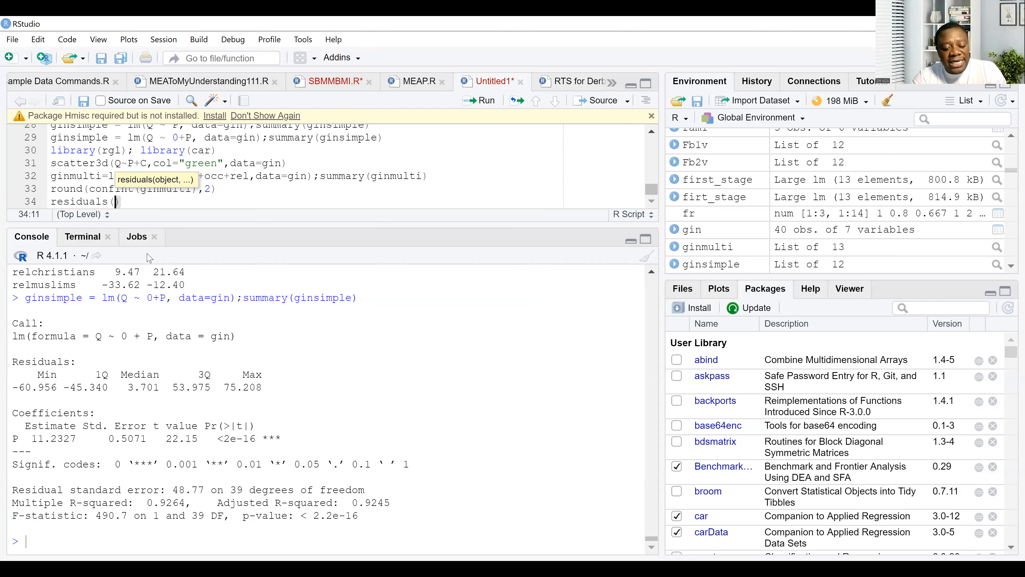
type("g")
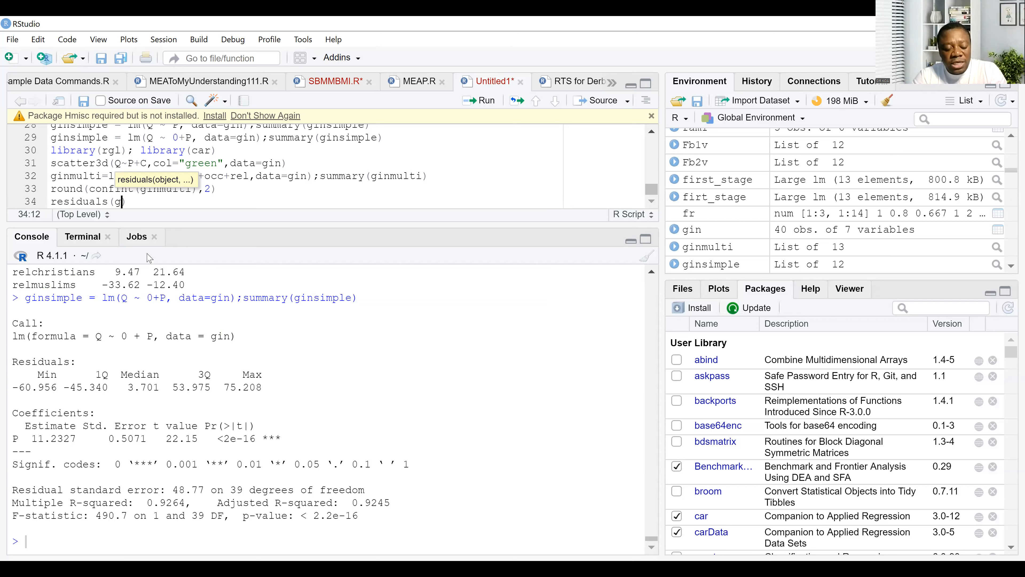
type("i")
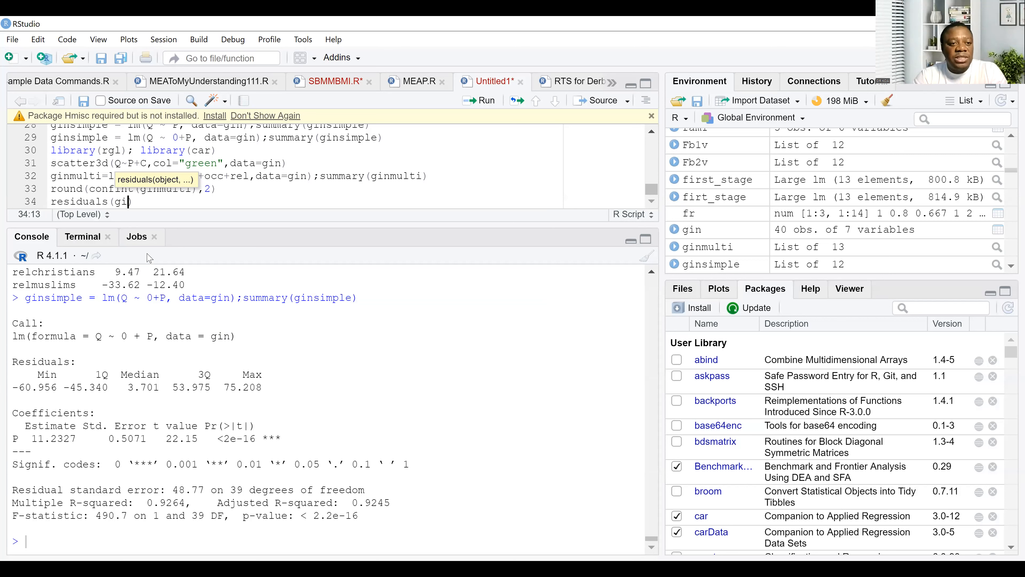
type("nsimple")
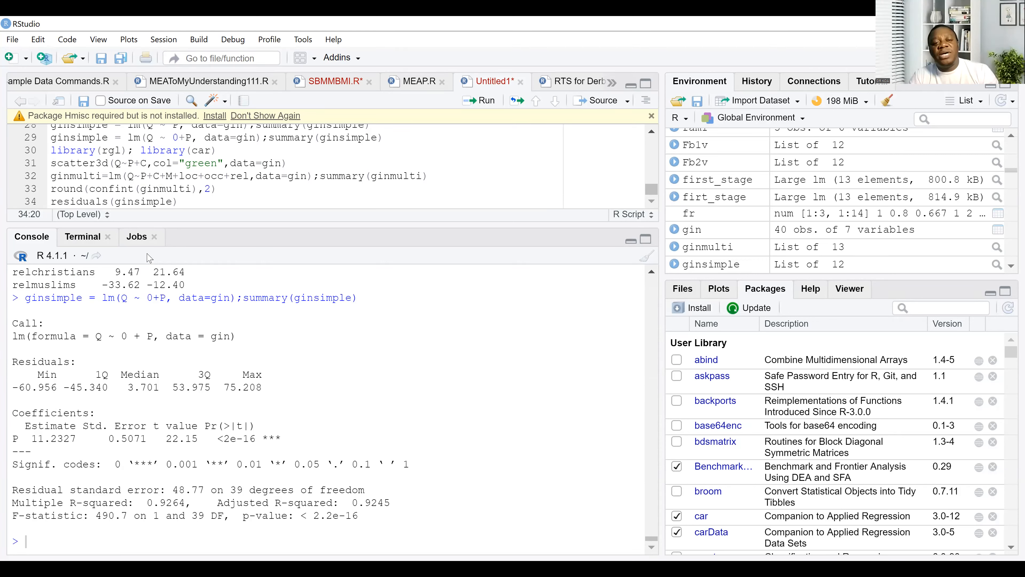
Switch to the whiteboard and handwrite the residual definition û1 = actual (DV) − predicted DV
key("alt+Tab")
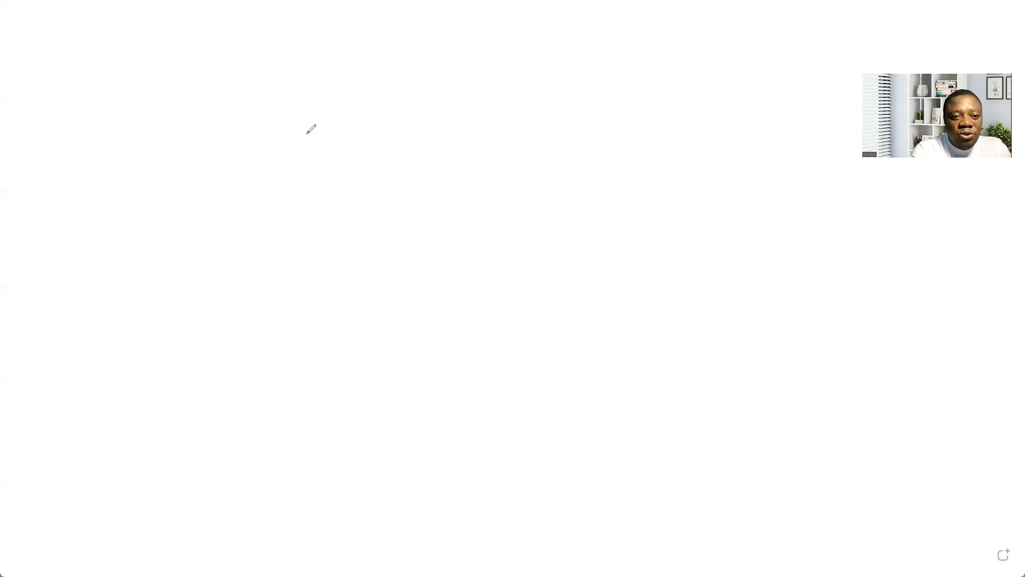
left_click_drag(227, 118, 249, 179)
left_click_drag(226, 94, 278, 166)
left_click(321, 137)
left_click_drag(321, 137, 362, 131)
left_click_drag(344, 163, 378, 154)
mouse_move(427, 121)
left_mouse_down()
mouse_move(408, 131)
mouse_move(426, 142)
left_mouse_up()
mouse_move(450, 124)
left_mouse_down()
mouse_move(463, 157)
mouse_move(469, 151)
left_mouse_up()
left_click_drag(467, 100, 467, 145)
left_click_drag(459, 123, 474, 122)
left_click_drag(477, 129, 516, 152)
mouse_move(523, 135)
left_mouse_down()
mouse_move(538, 125)
mouse_move(552, 146)
left_mouse_up()
left_click_drag(563, 103, 559, 152)
left_click_drag(598, 114, 595, 145)
left_click_drag(603, 106, 605, 144)
left_click_drag(624, 125, 630, 149)
left_click_drag(598, 97, 590, 151)
mouse_move(630, 150)
left_mouse_down()
mouse_move(649, 118)
mouse_move(644, 165)
left_mouse_up()
left_click(736, 114)
mouse_move(669, 137)
left_mouse_down()
mouse_move(695, 139)
mouse_move(736, 168)
left_mouse_up()
mouse_move(735, 114)
left_mouse_down()
mouse_move(732, 138)
mouse_move(772, 122)
mouse_move(797, 154)
left_mouse_up()
left_click(780, 142)
left_click_drag(808, 119, 822, 150)
left_click(835, 110)
left_click_drag(832, 141, 852, 161)
left_click_drag(854, 123, 891, 157)
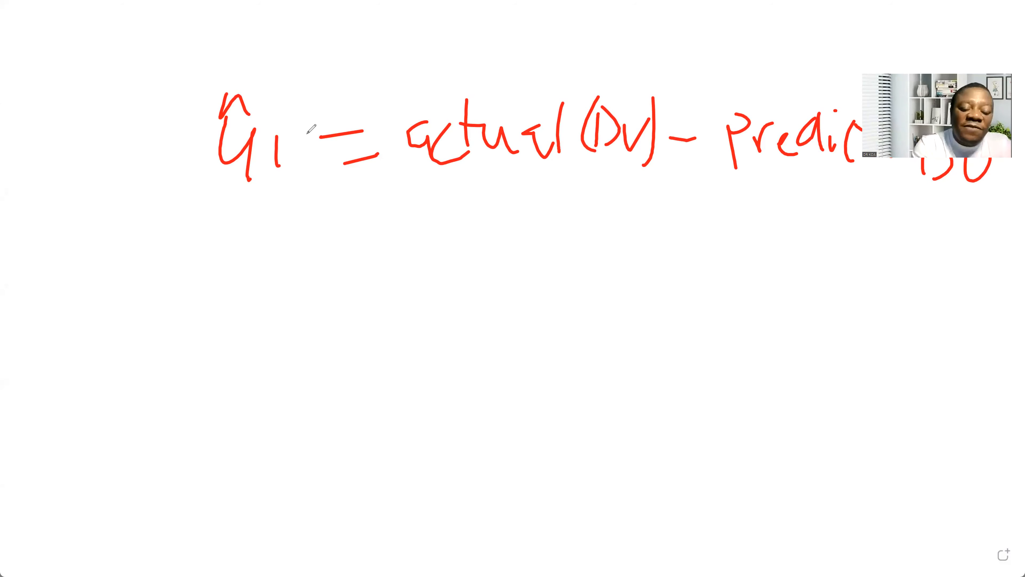
Handwrite the start of the regression equation, Y = α + β, beneath the residual definition
left_click_drag(254, 213, 332, 228)
left_click_drag(338, 200, 295, 319)
mouse_move(354, 244)
left_mouse_down()
mouse_move(400, 242)
mouse_move(406, 264)
left_mouse_up()
mouse_move(496, 217)
left_mouse_down()
mouse_move(437, 275)
mouse_move(518, 272)
left_mouse_up()
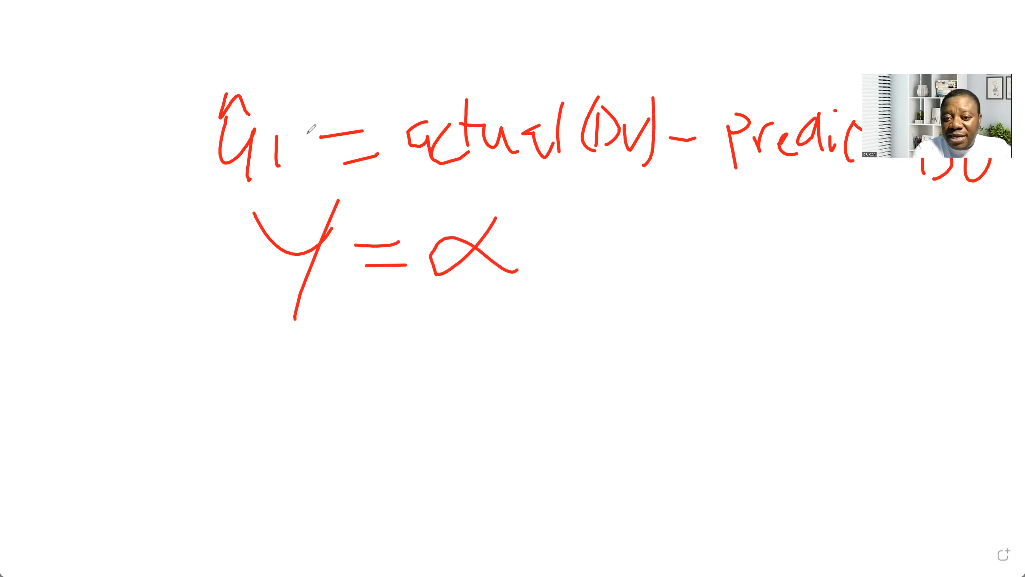
left_click_drag(562, 205, 555, 267)
left_click_drag(542, 233, 585, 233)
left_click_drag(608, 212, 648, 249)
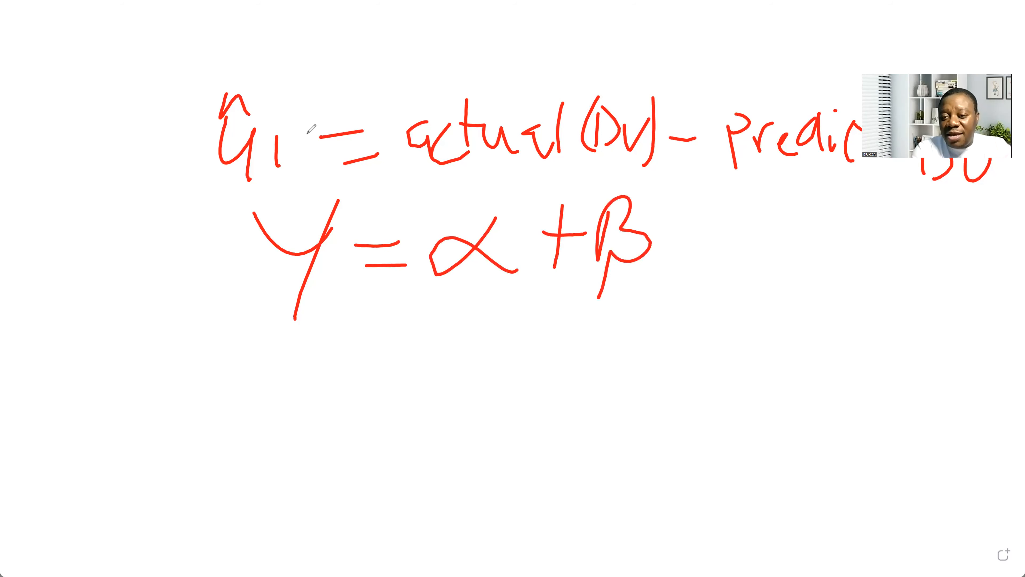
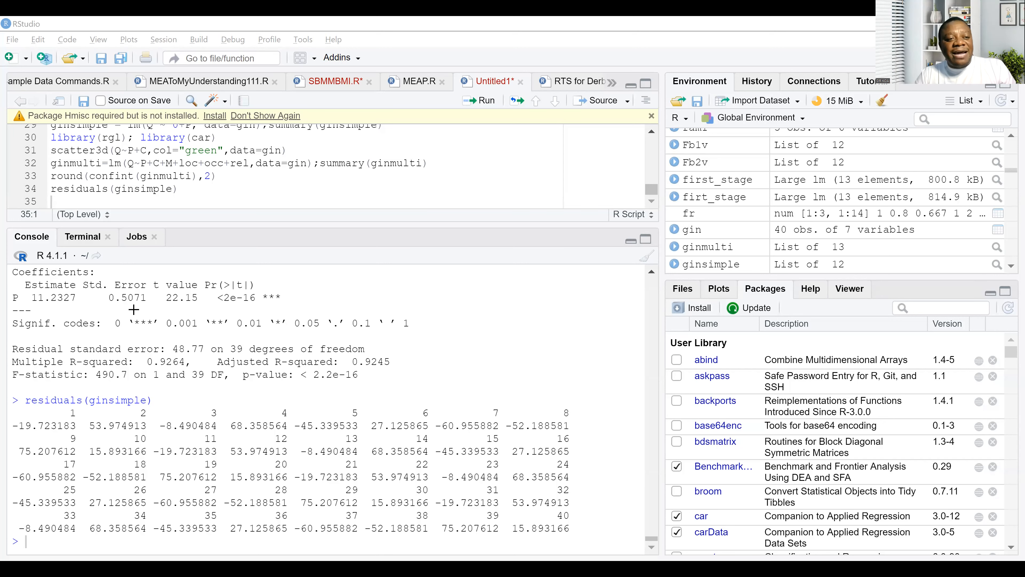
In RStudio, add fitted(ginsimple) on line 35 and run it to list the simple model's fitted values
type("fi")
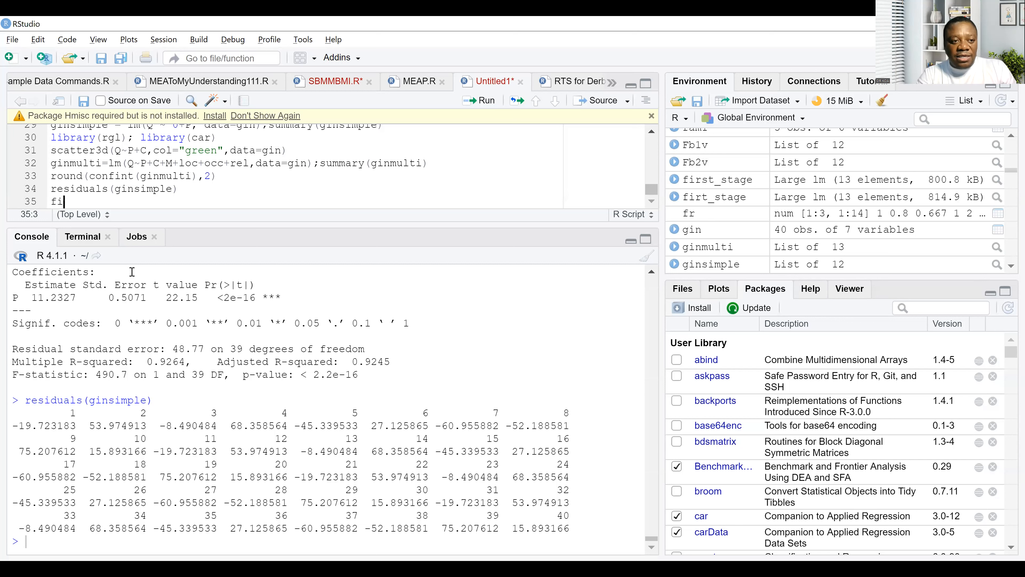
type("tted")
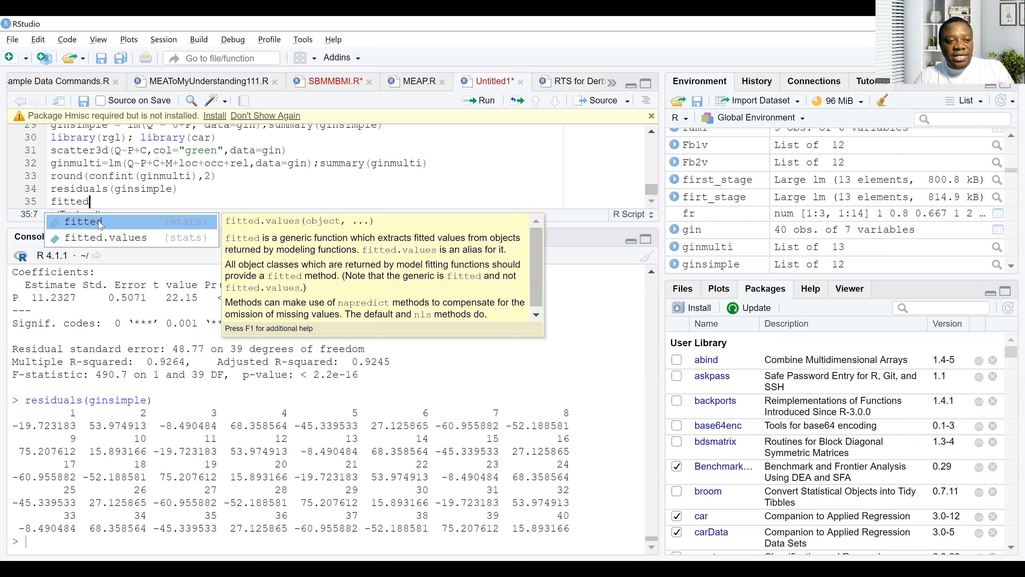
type("(")
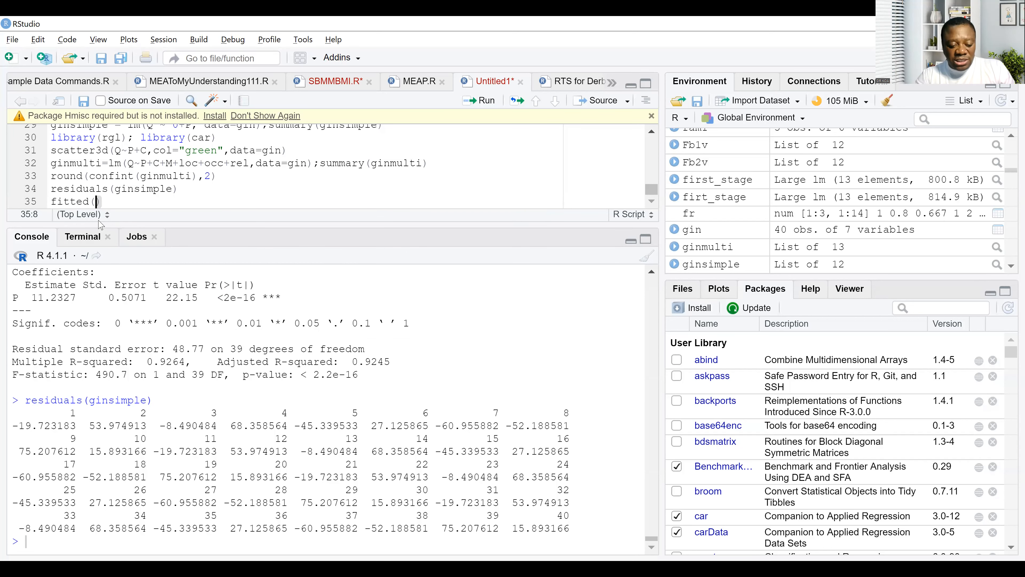
type("ginsimp")
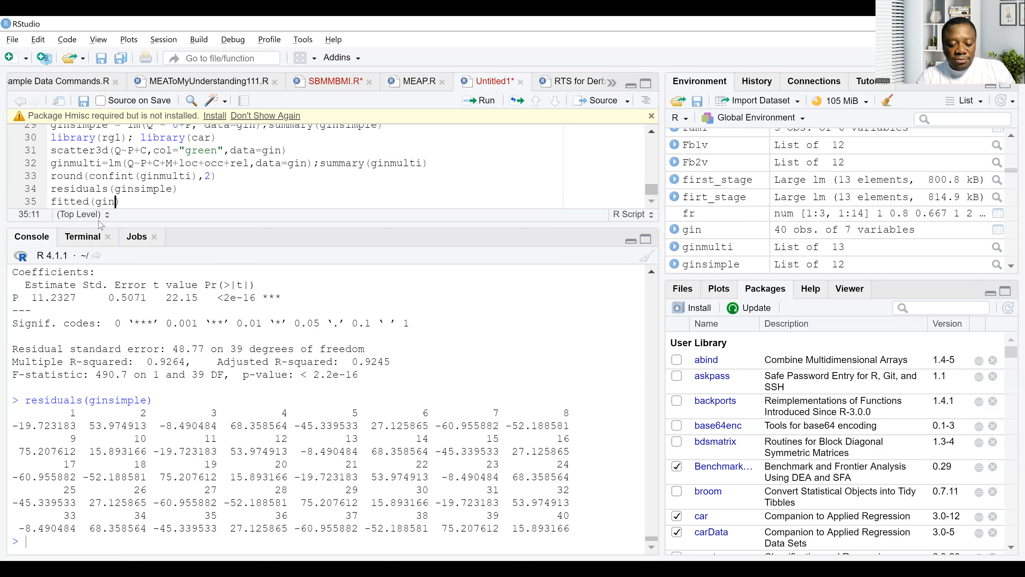
type("le")
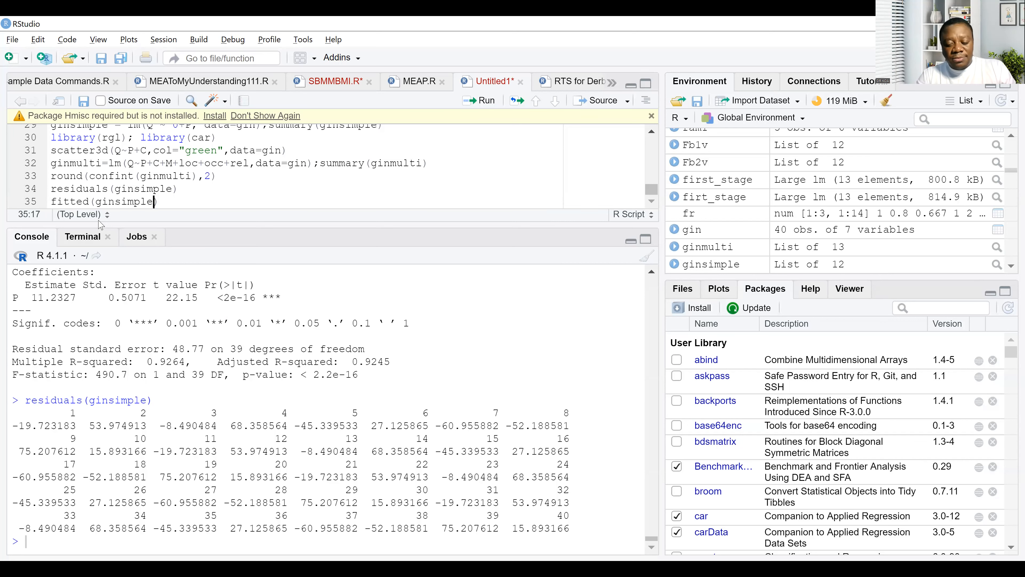
key("ctrl+Return")
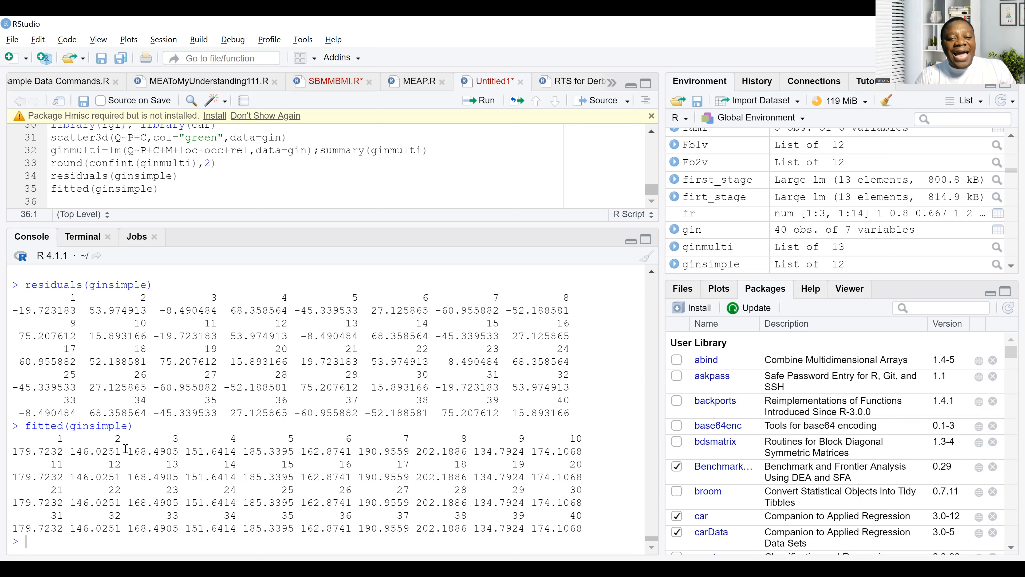
Copy the residuals(ginsimple) command from line 34 onto line 36
left_click(652, 271)
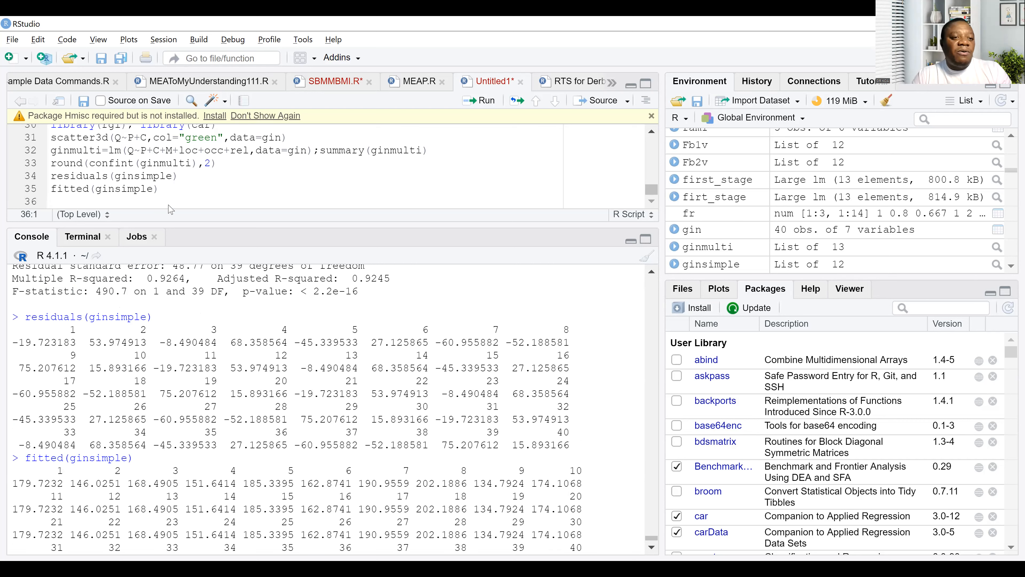
left_click_drag(178, 175, 51, 176)
key("ctrl+c")
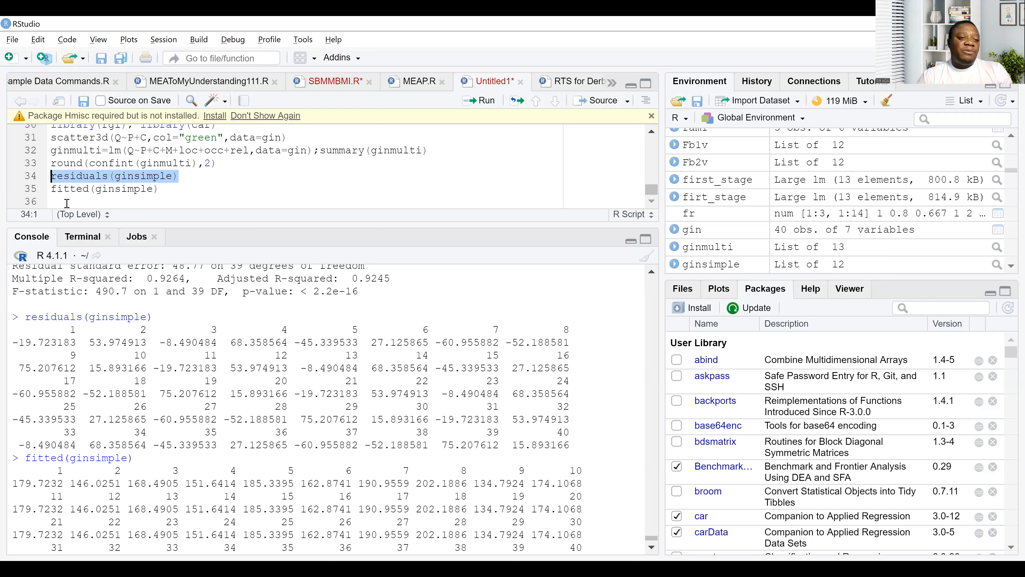
left_click(67, 204)
key("ctrl+v")
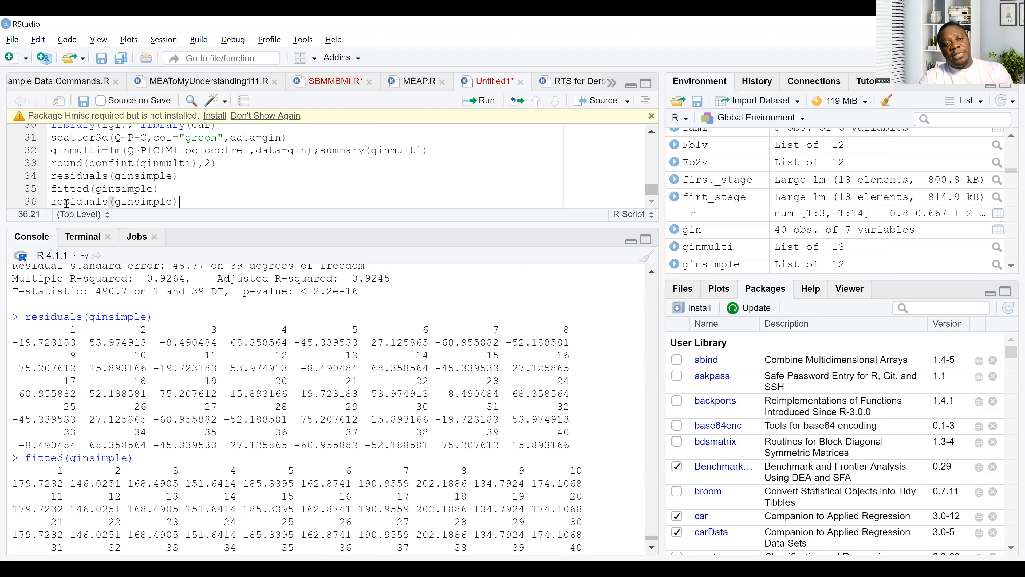
Wrap line 36 in a mean call so it reads mean (residuals(ginsimple)), and run it
left_click(51, 201)
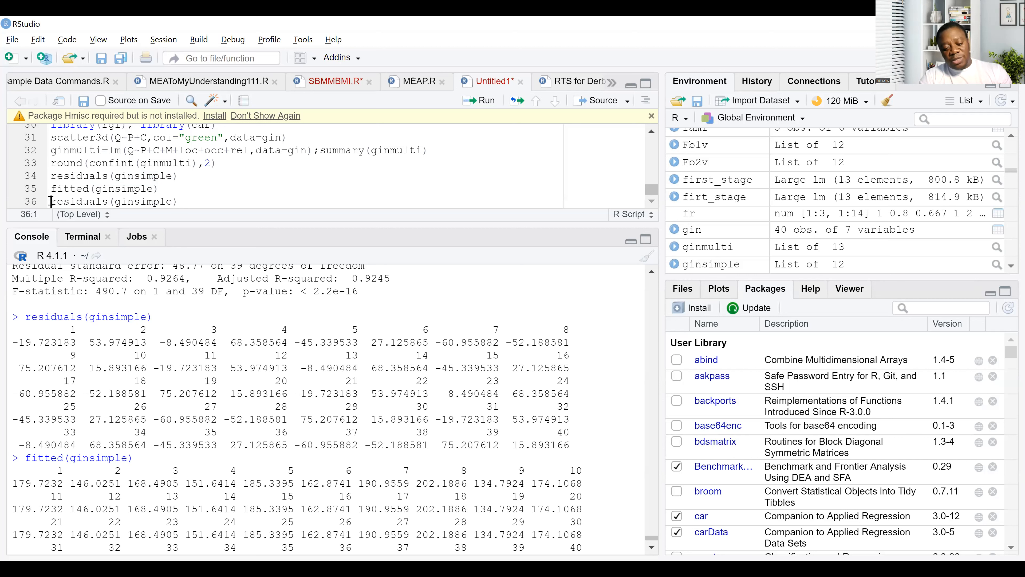
type("mean (")
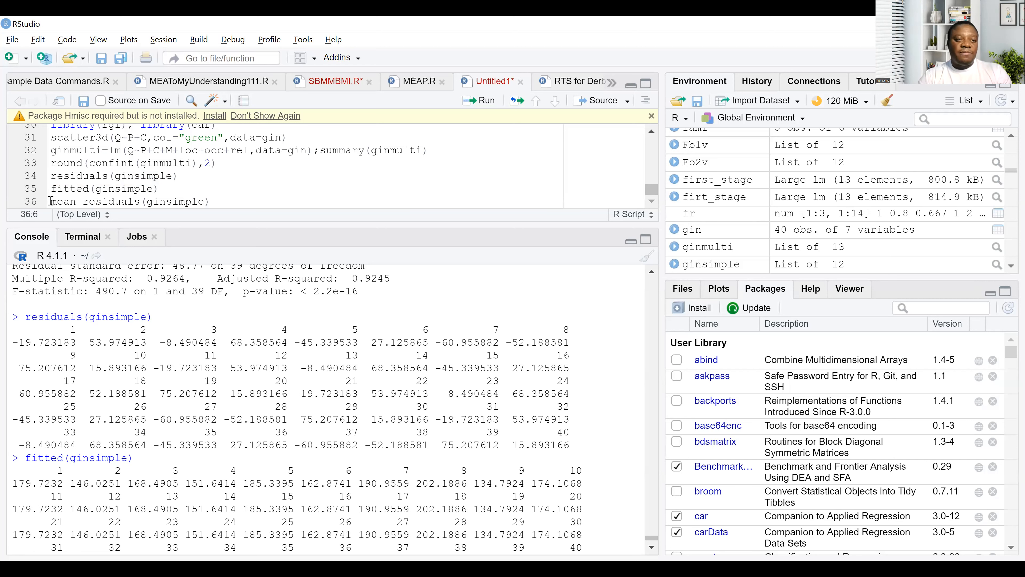
left_click(270, 198)
type(")")
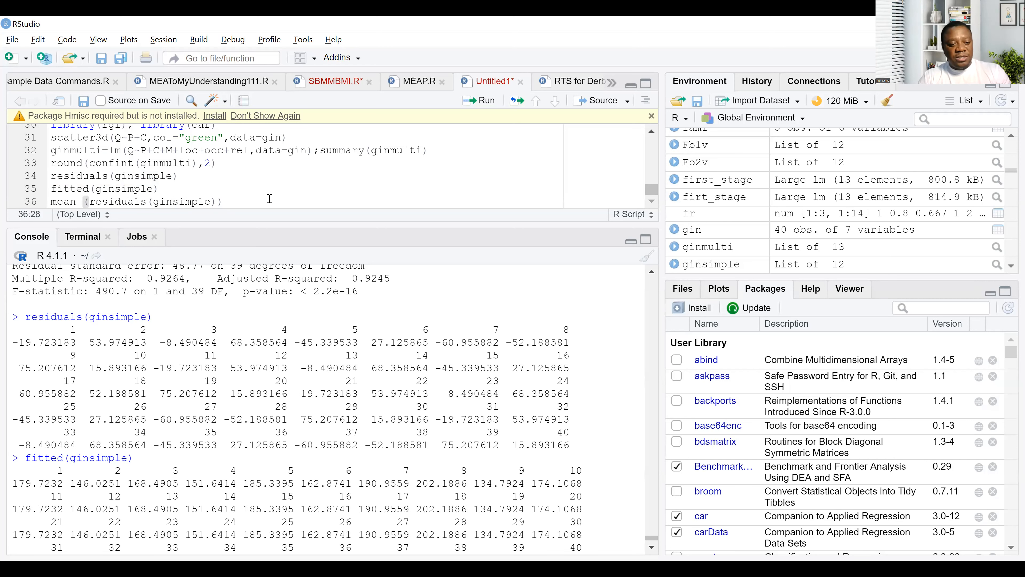
key("ctrl+Return")
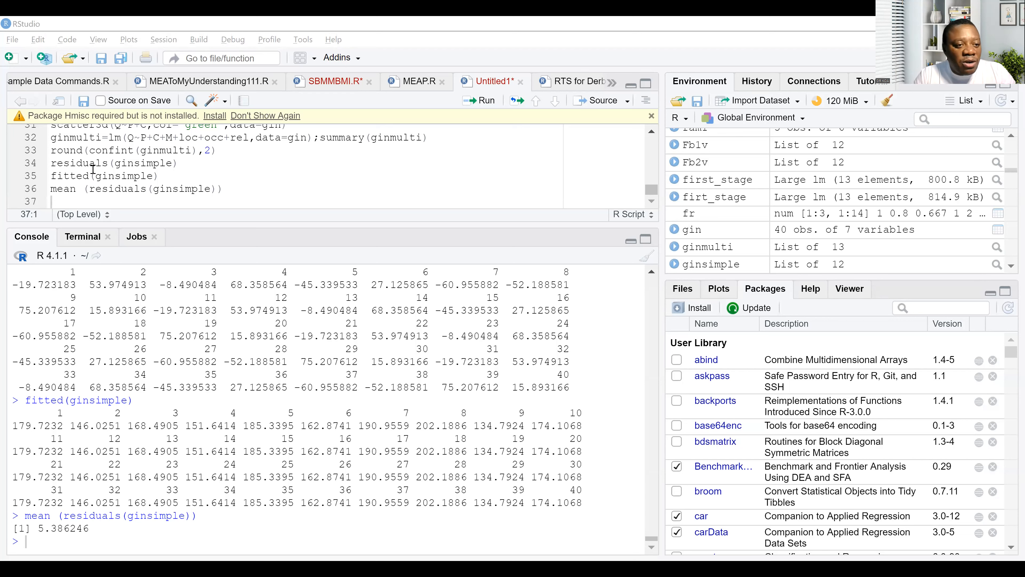
Duplicate the commands of lines 34 to 36 onto lines 37 to 39, and copy the name ginmulti from line 33
mouse_move(55, 164)
left_mouse_down()
mouse_move(210, 186)
mouse_move(44, 164)
left_mouse_up()
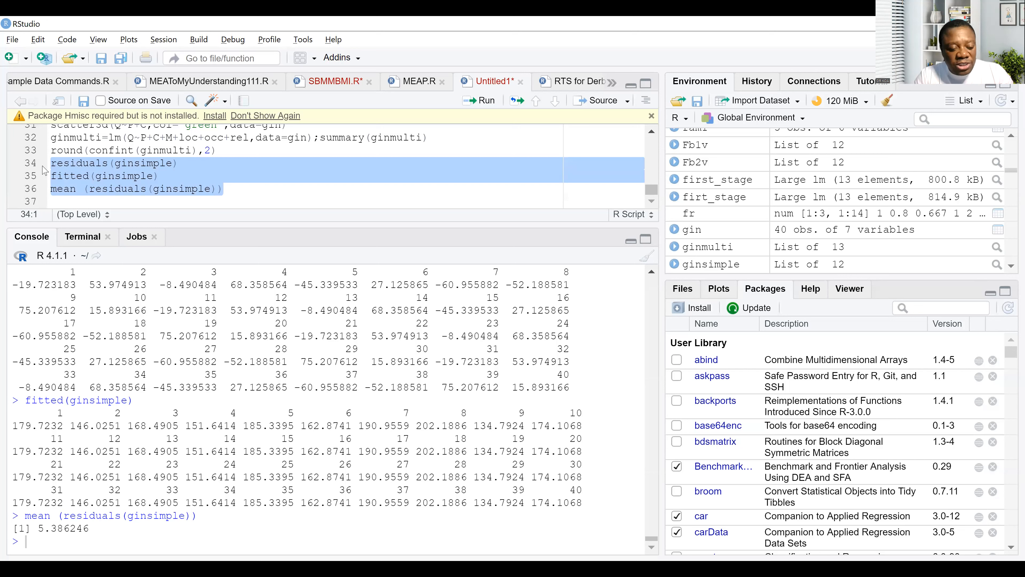
key("ctrl+c")
left_click(61, 199)
key("ctrl+v")
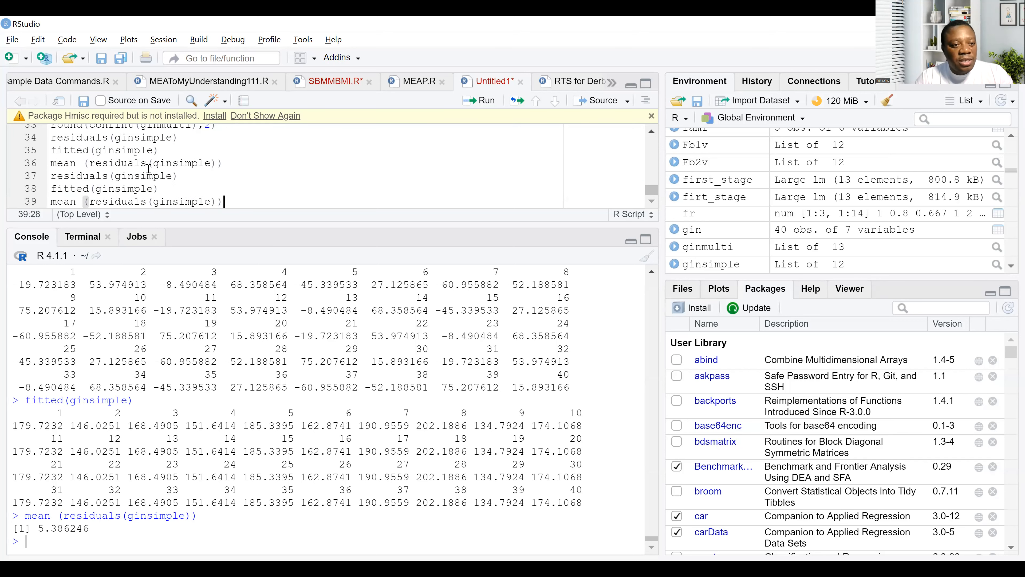
left_click(167, 129)
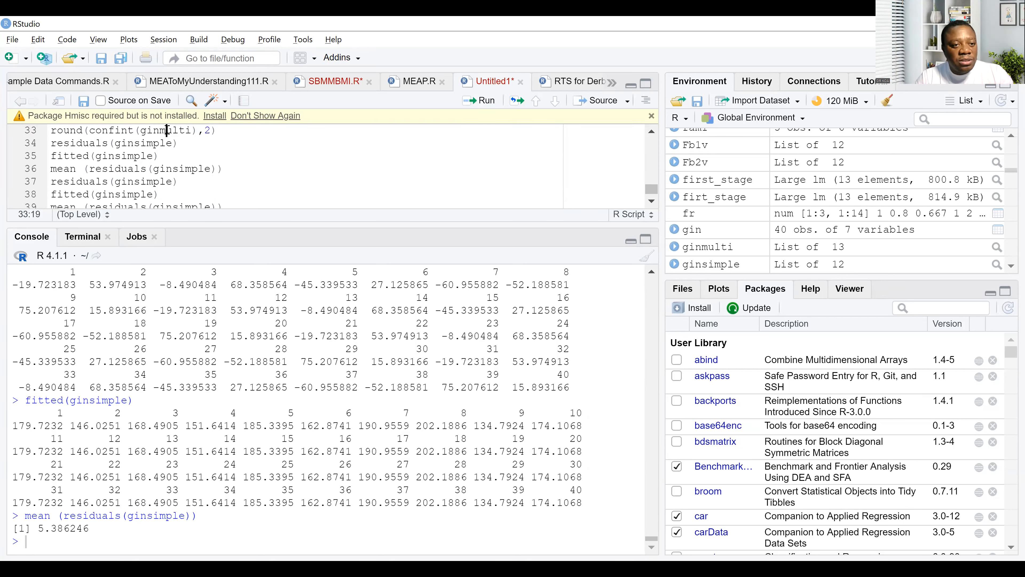
double_click(166, 130)
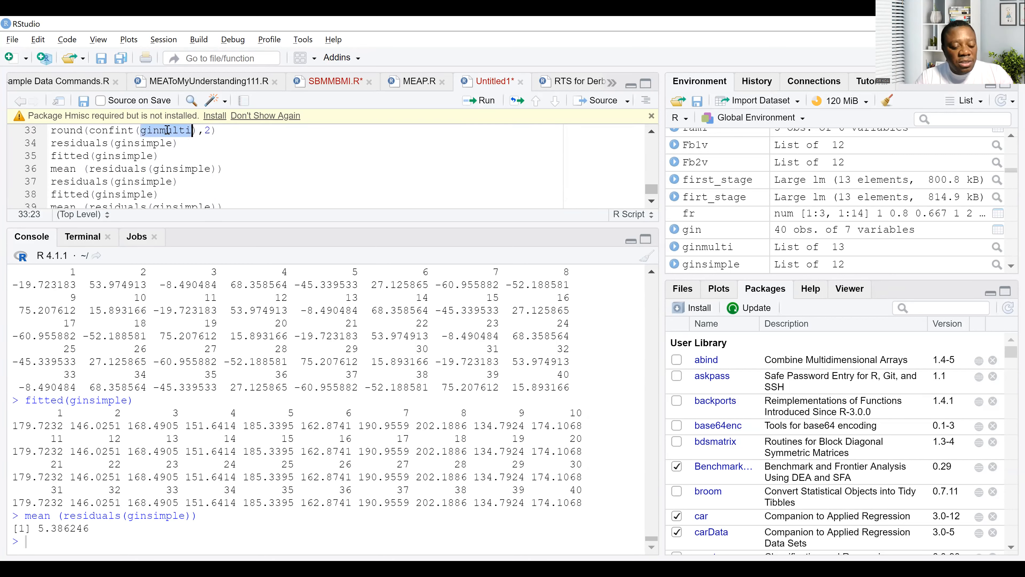
left_click(175, 169)
double_click(175, 169)
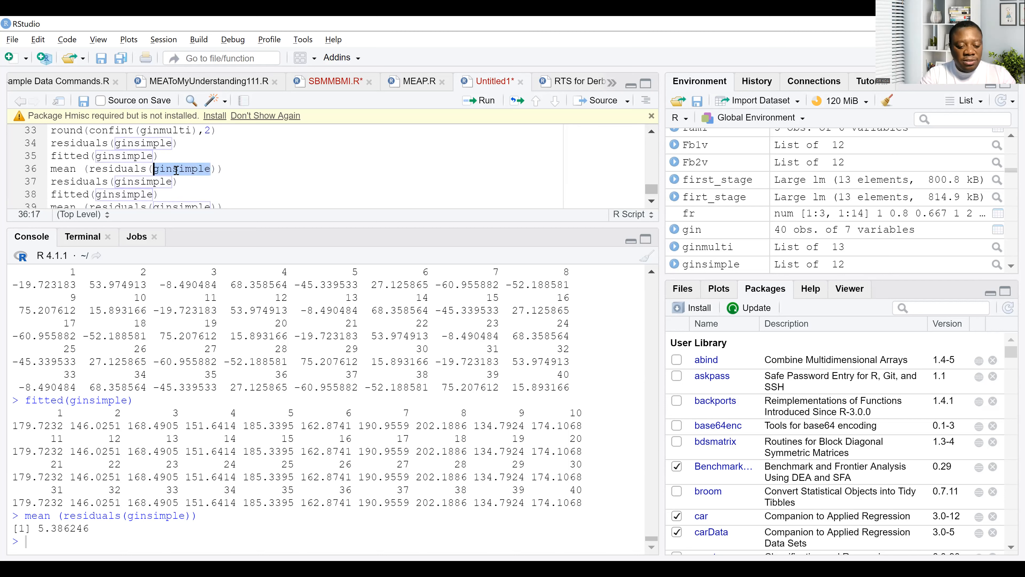
key("ctrl+v")
key("ctrl+Return")
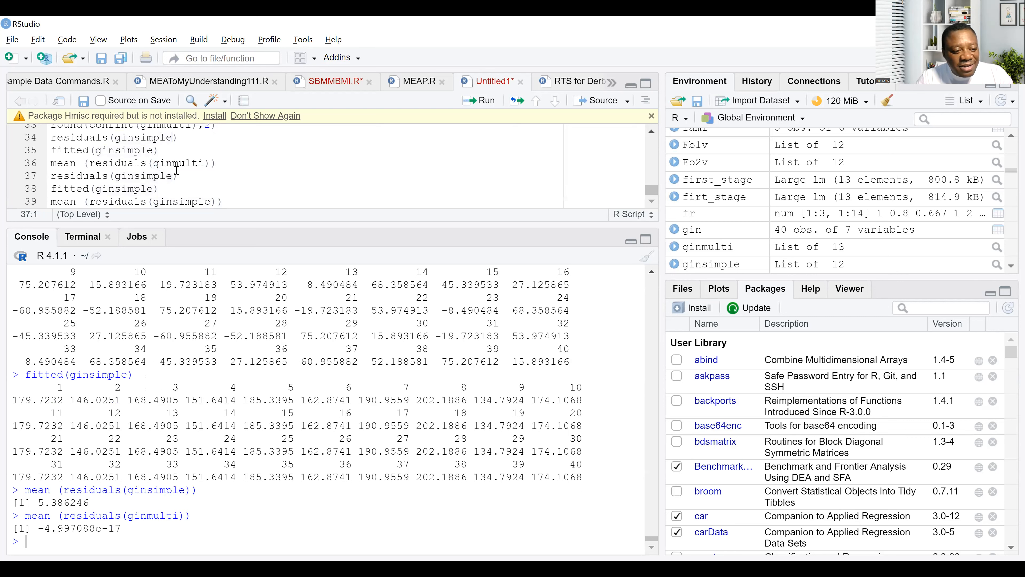
key("ctrl+z")
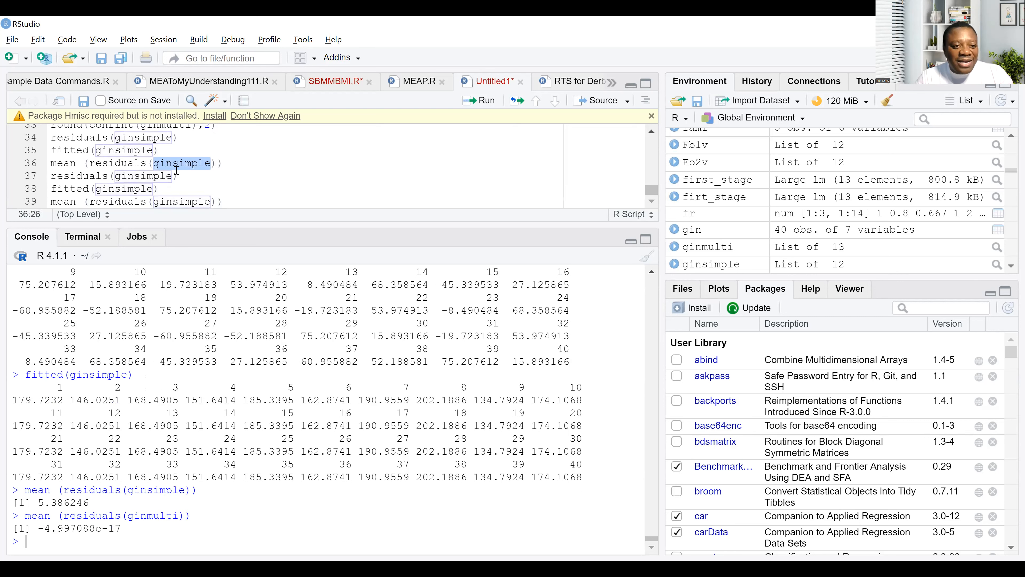
Replace ginsimple with ginmulti on lines 37 and 38, running each to list the multiple regression's residuals and fitted values
double_click(143, 176)
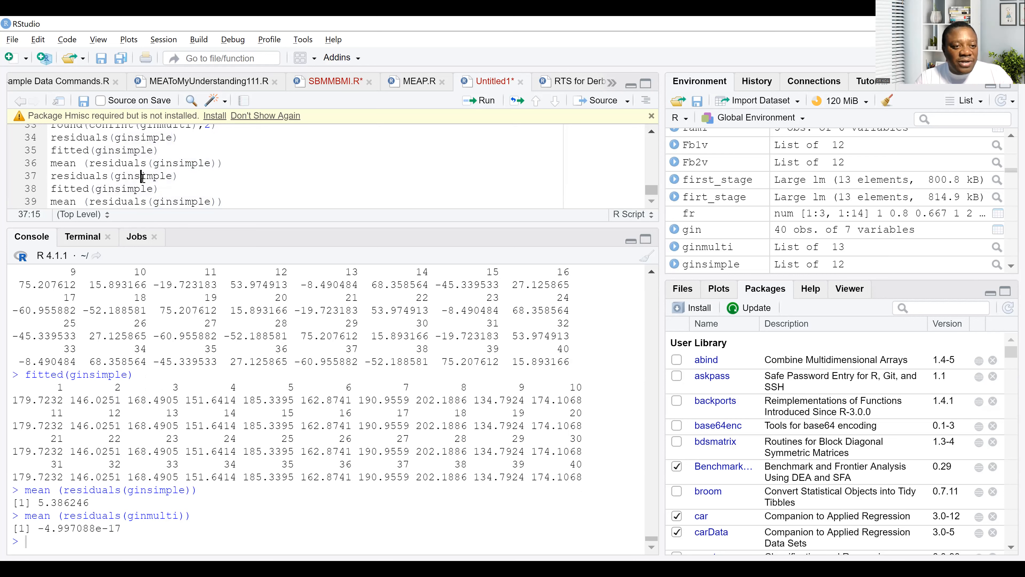
key("ctrl+v")
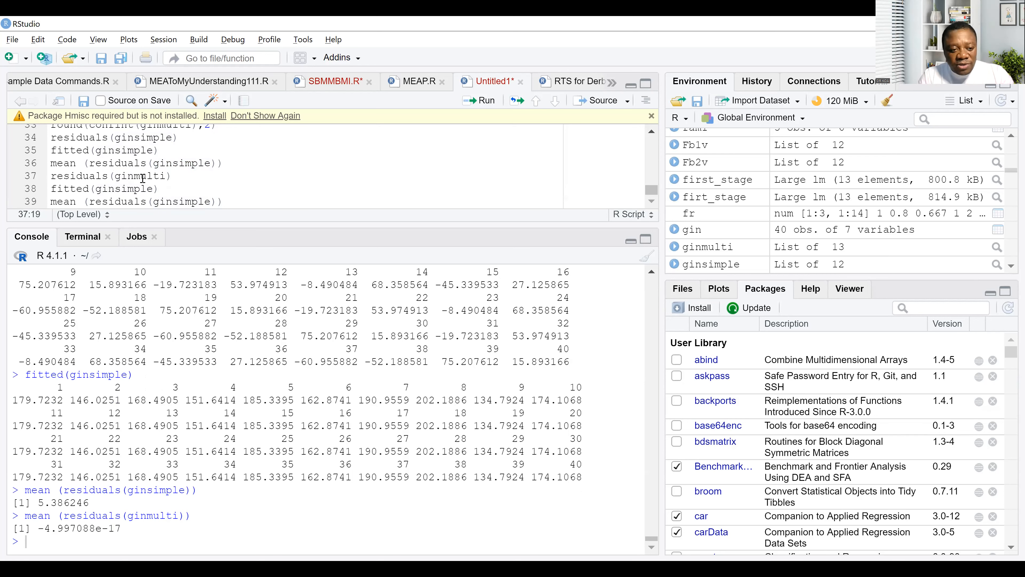
key("ctrl+Return")
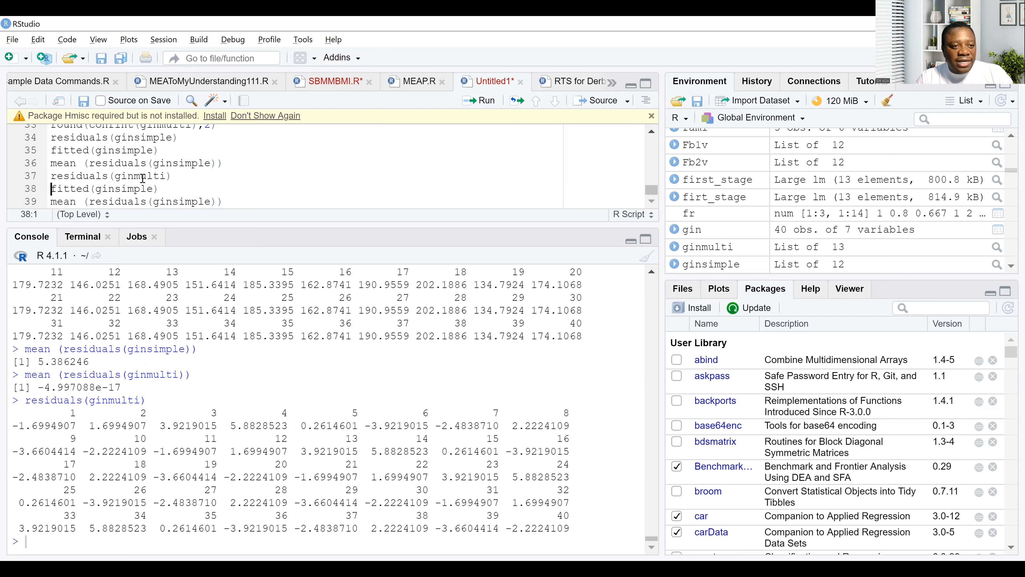
double_click(124, 191)
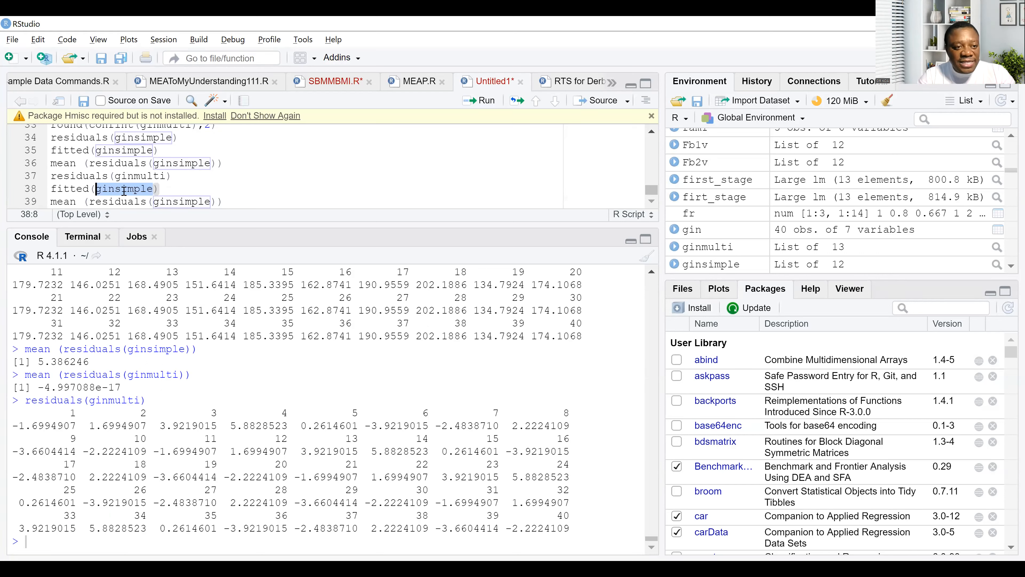
key("ctrl+v")
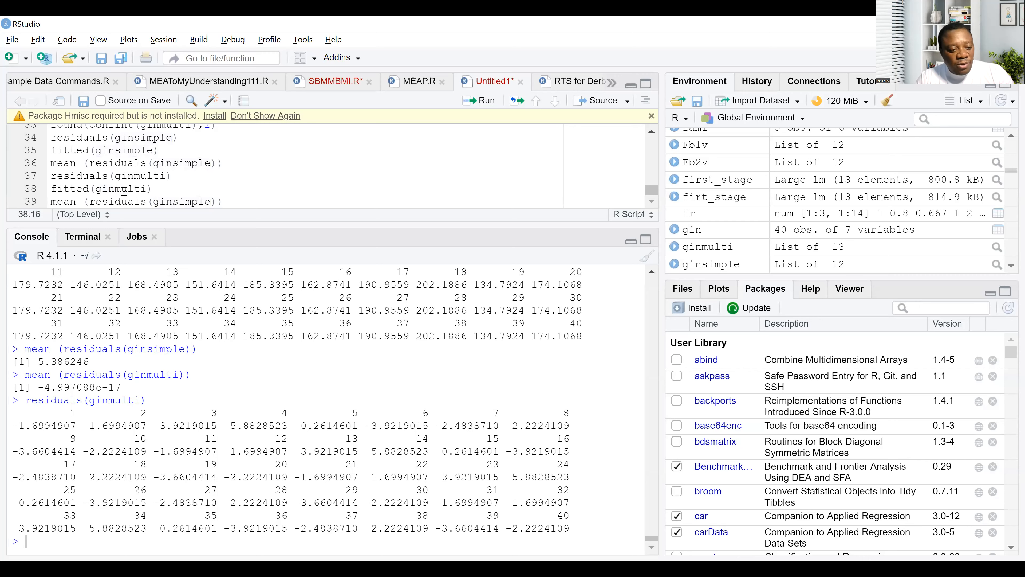
key("ctrl+Return")
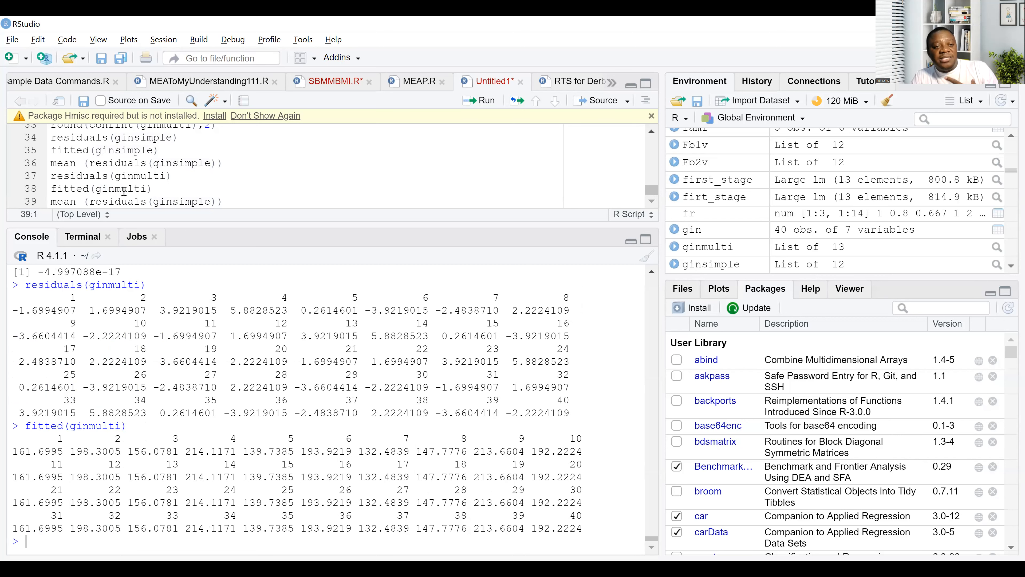
Replace ginsimple with ginmulti on line 39, run mean (residuals(ginmulti)), and place the cursor on line 40
double_click(191, 201)
type("ginmulti")
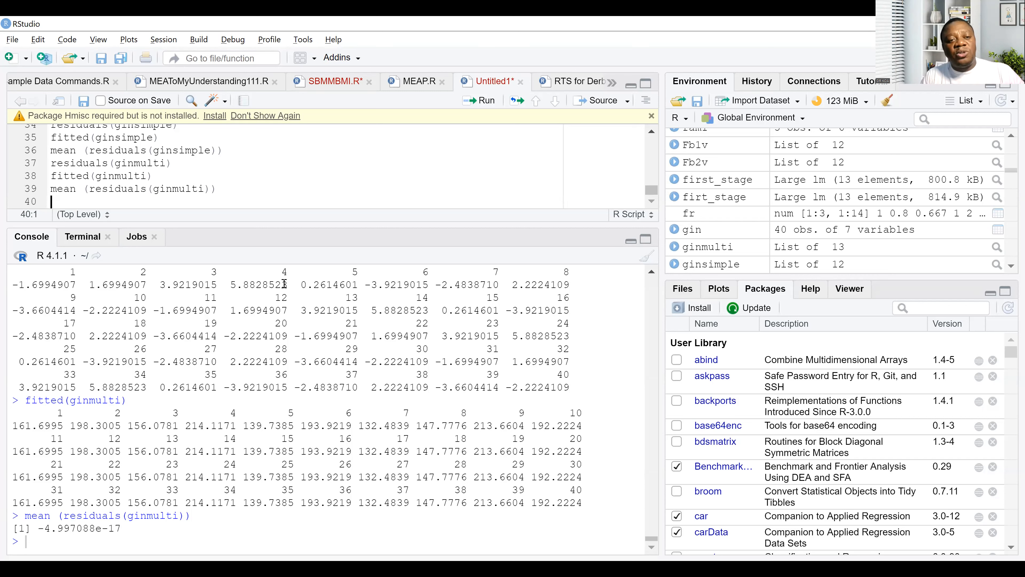
left_click(228, 187)
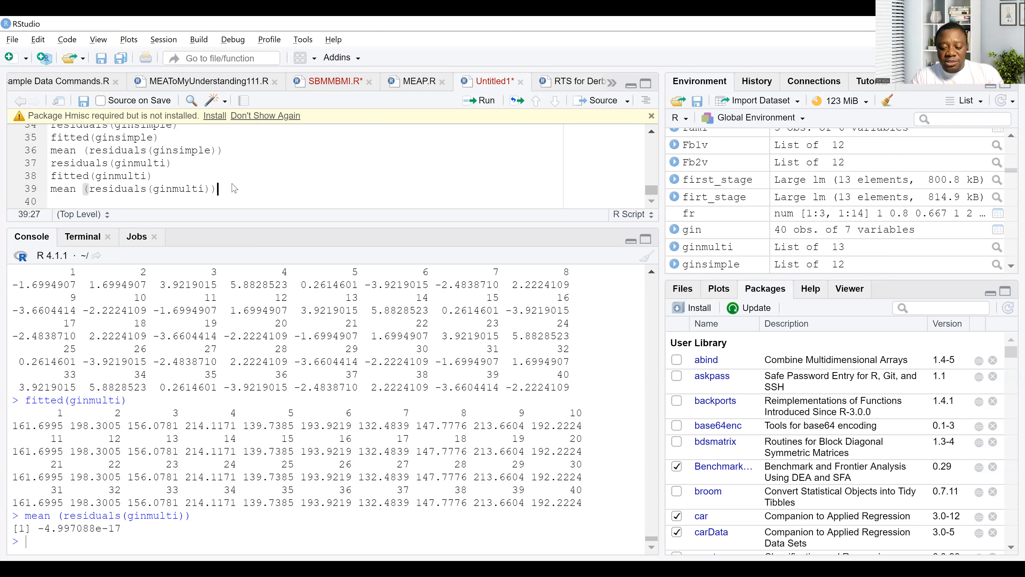
key("alt+Tab")
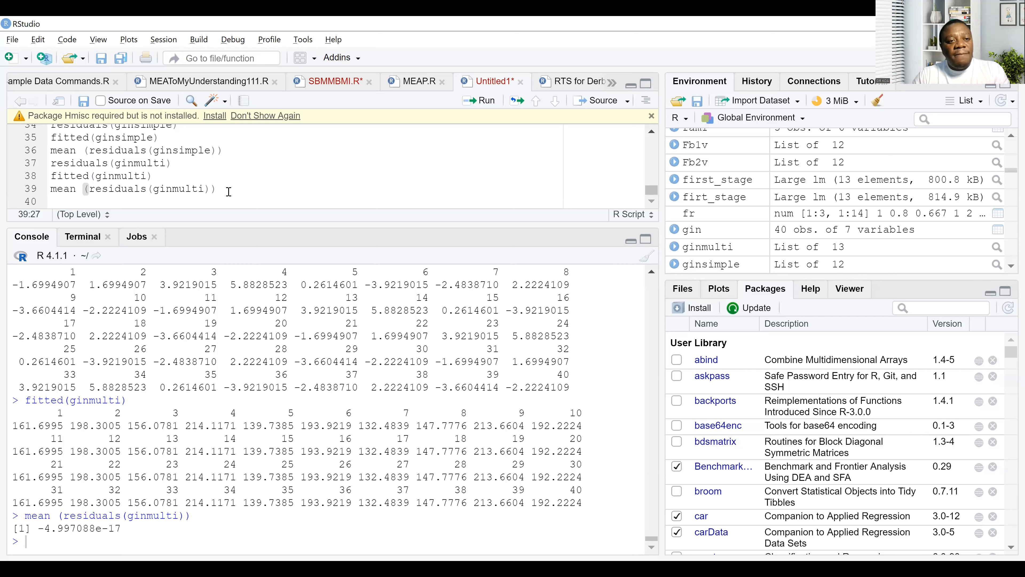
key("Return")
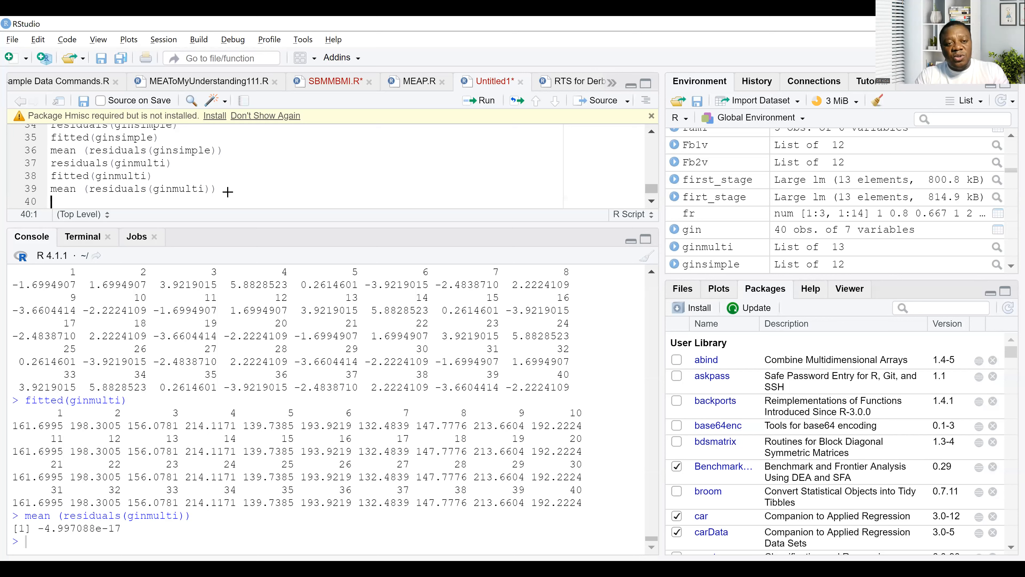
Add an empty line 41 to the script and install the jtools package with its dependencies from the CRAN repository
key("Return")
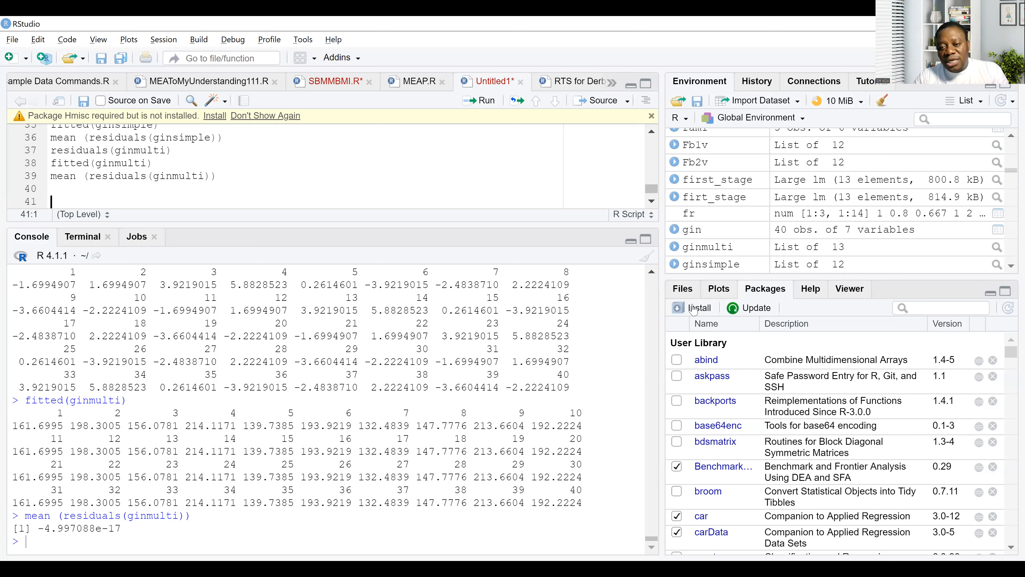
left_click(693, 308)
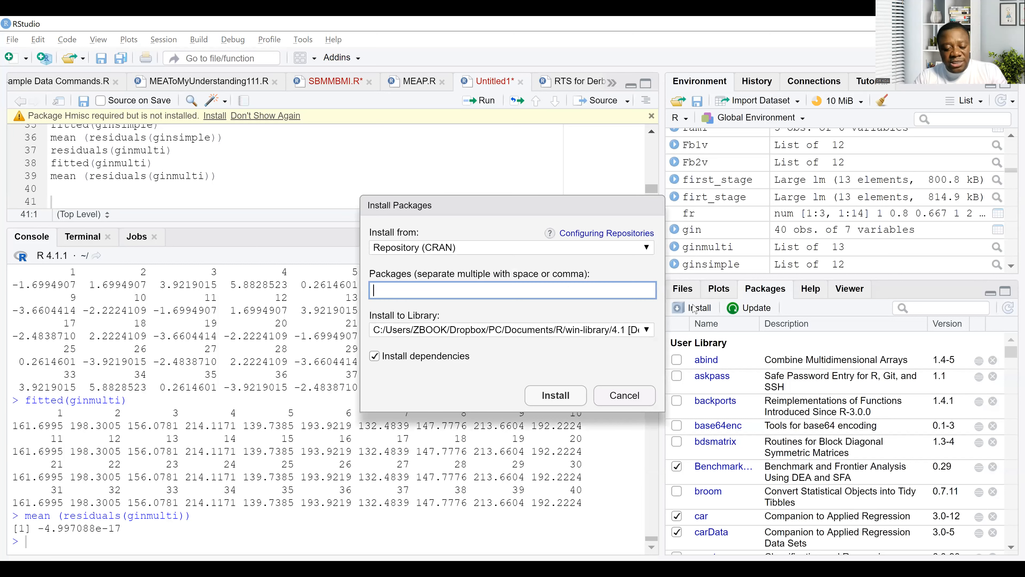
type("j")
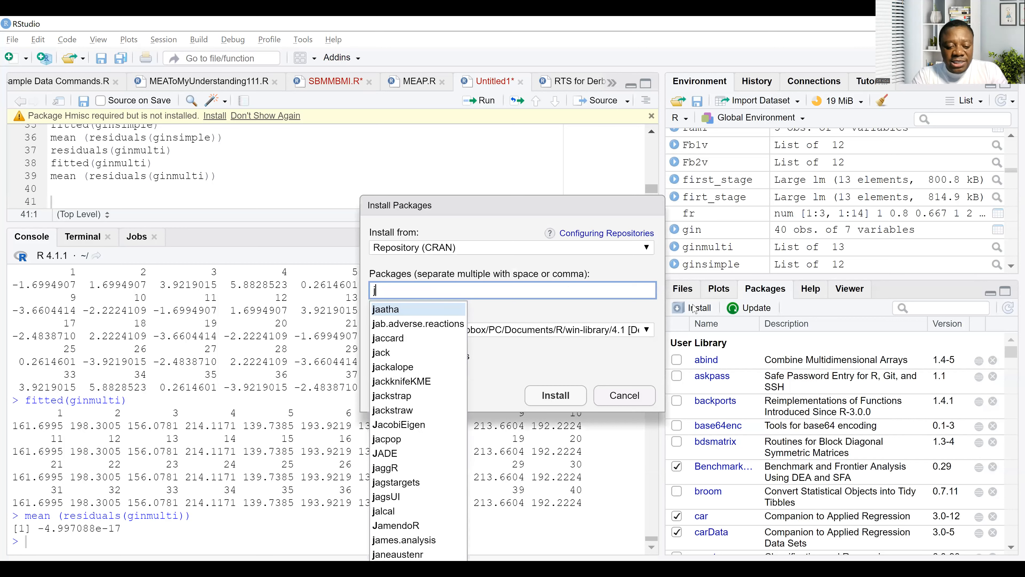
type("to")
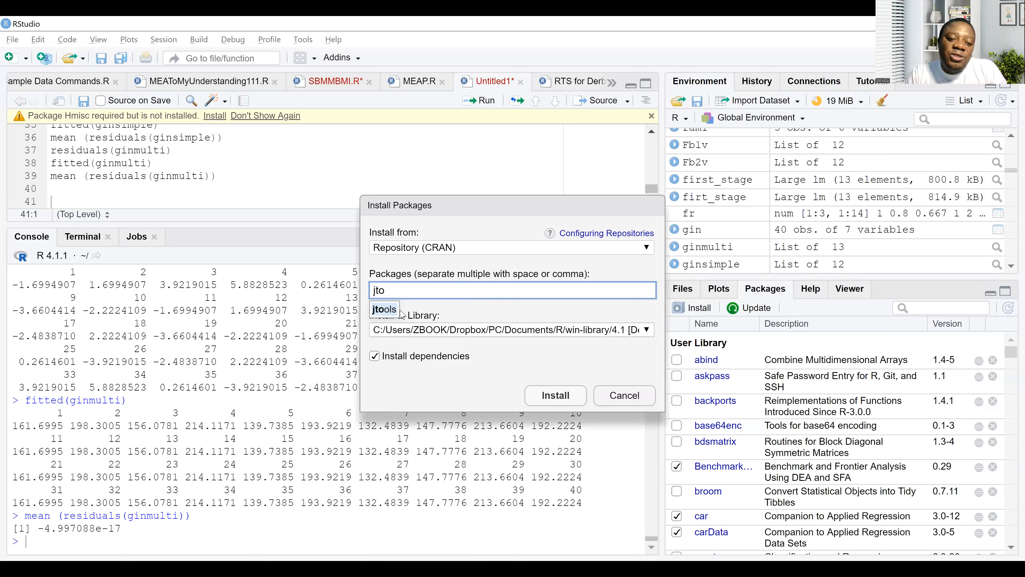
left_click(385, 309)
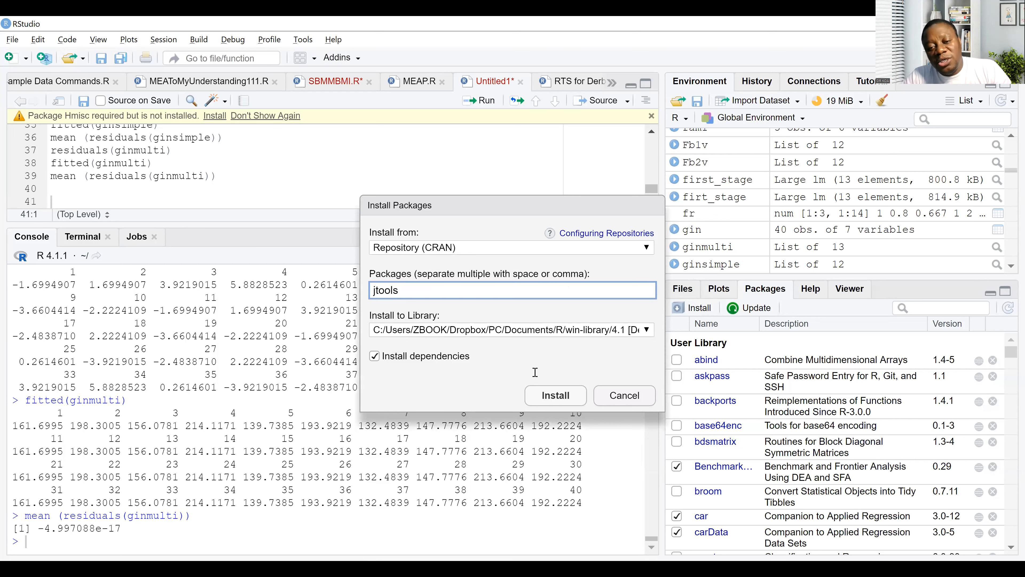
left_click(555, 395)
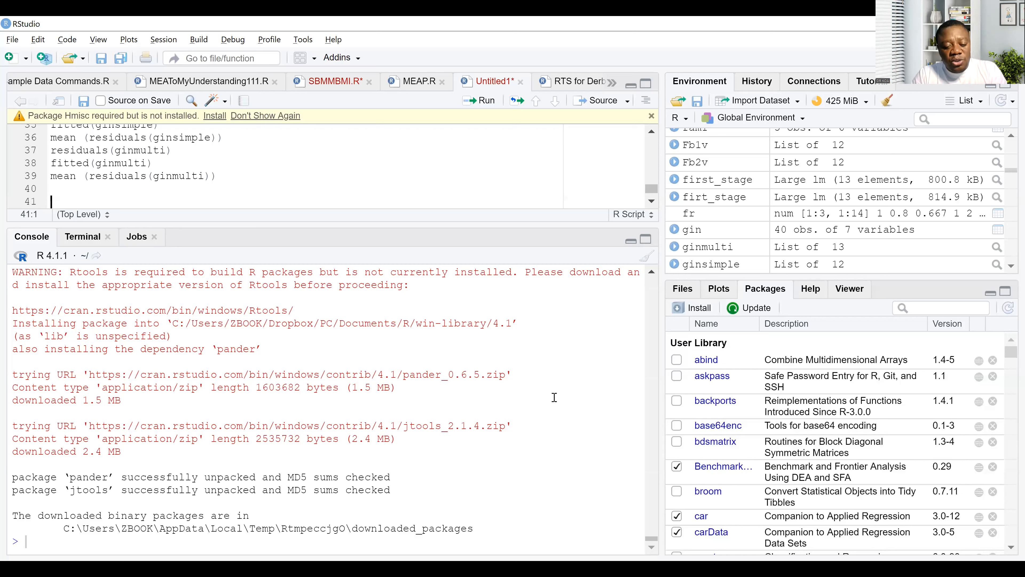
Write library(jtools)#install and invoke jtools on line 41 and run it to load the package
type("library(")
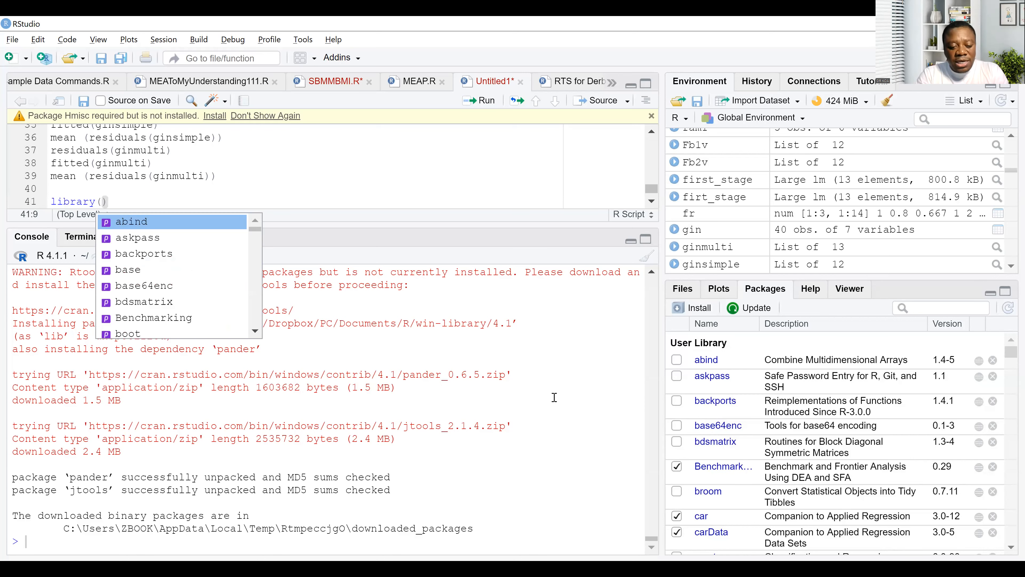
type("jto")
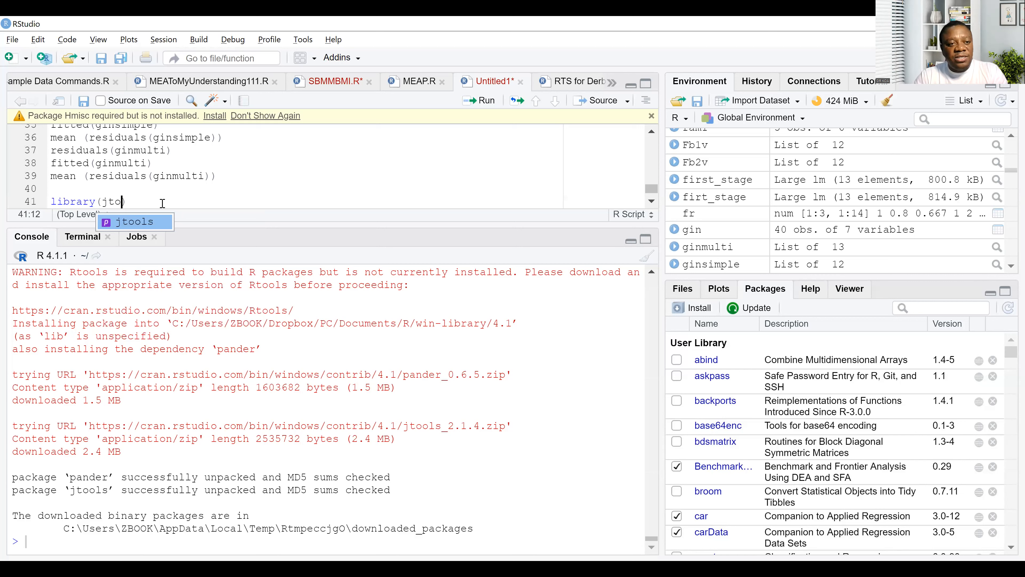
key("Return")
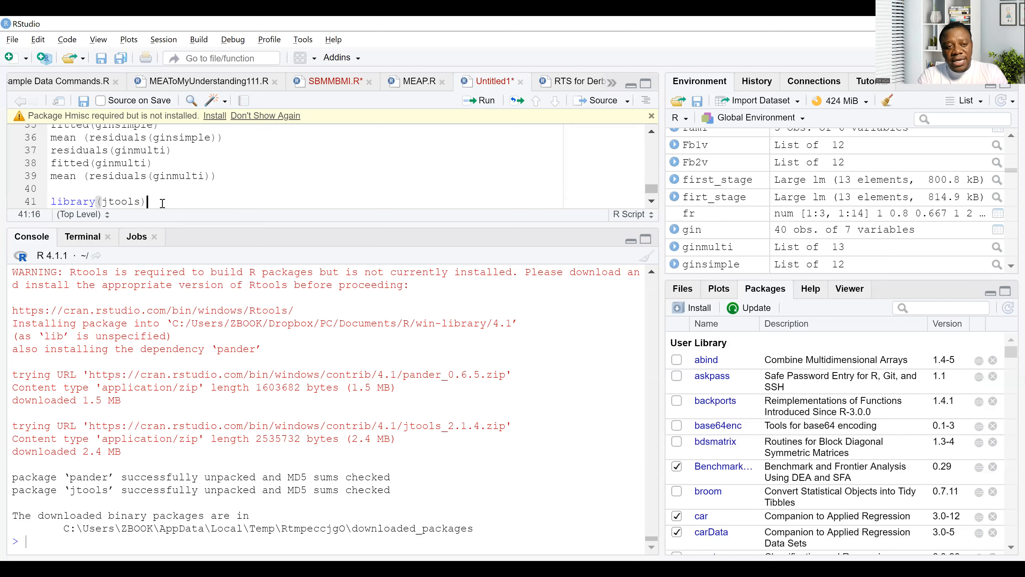
type("#install and in")
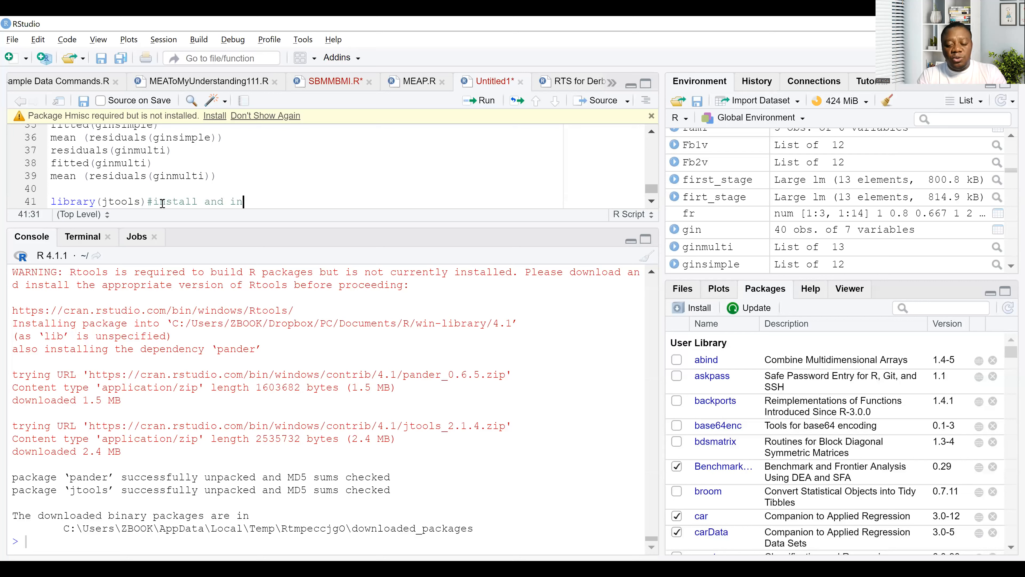
type("voke jtools")
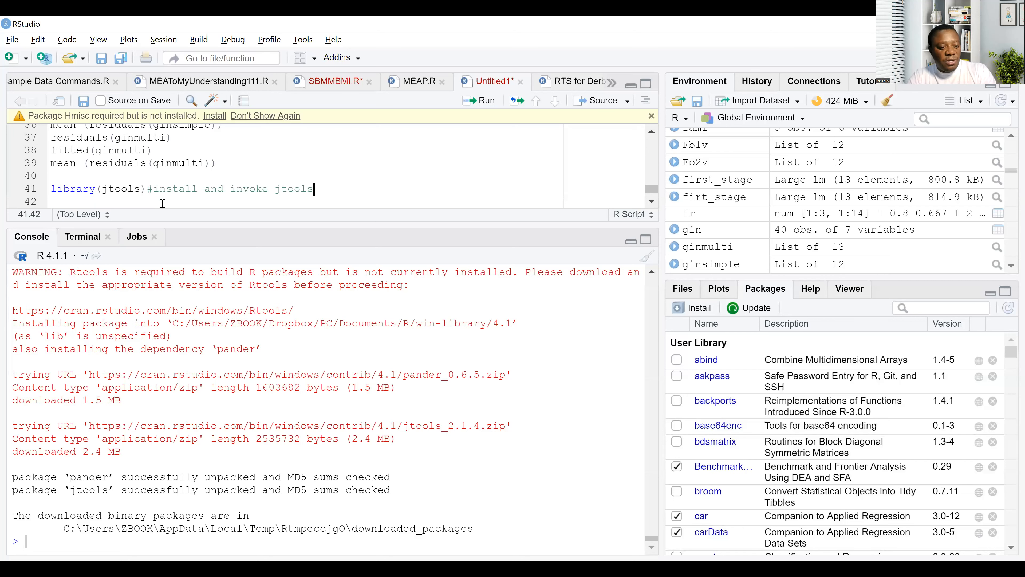
key("ctrl+Return")
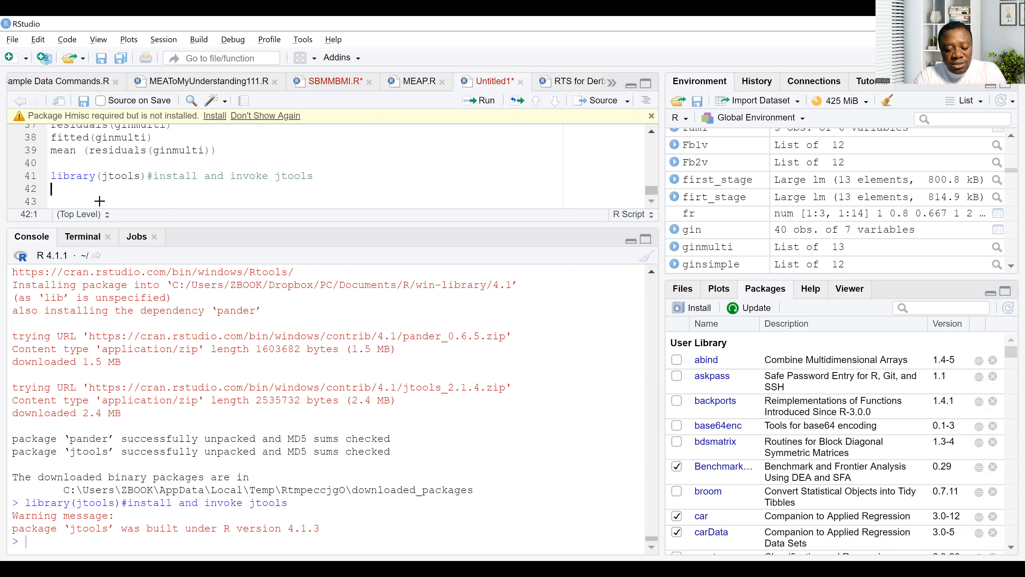
On line 42, begin assigning ginmulti as a linear model with the formula Q~P+C+M+loc+occ+rel
type("gin")
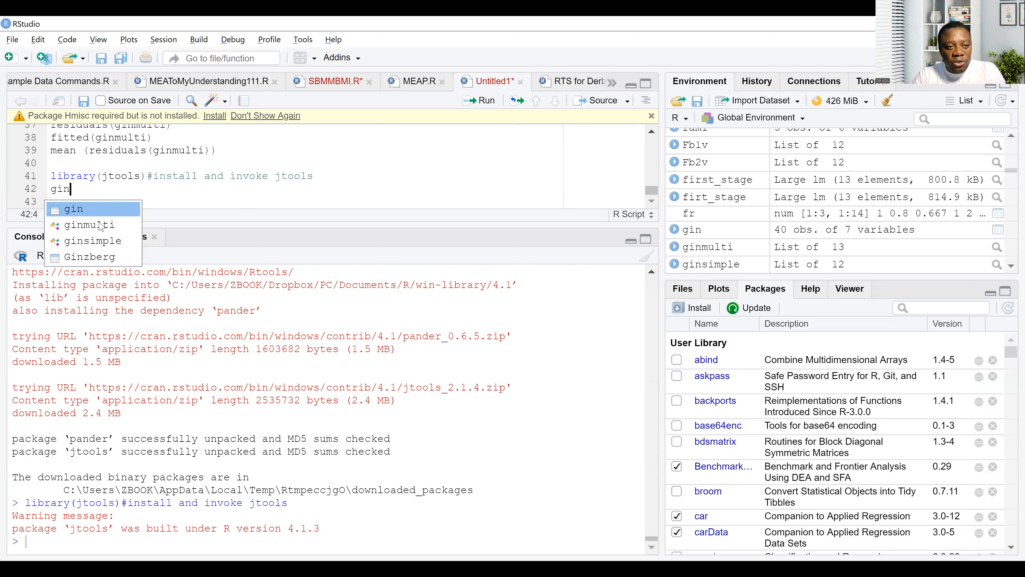
left_click(99, 223)
type("=")
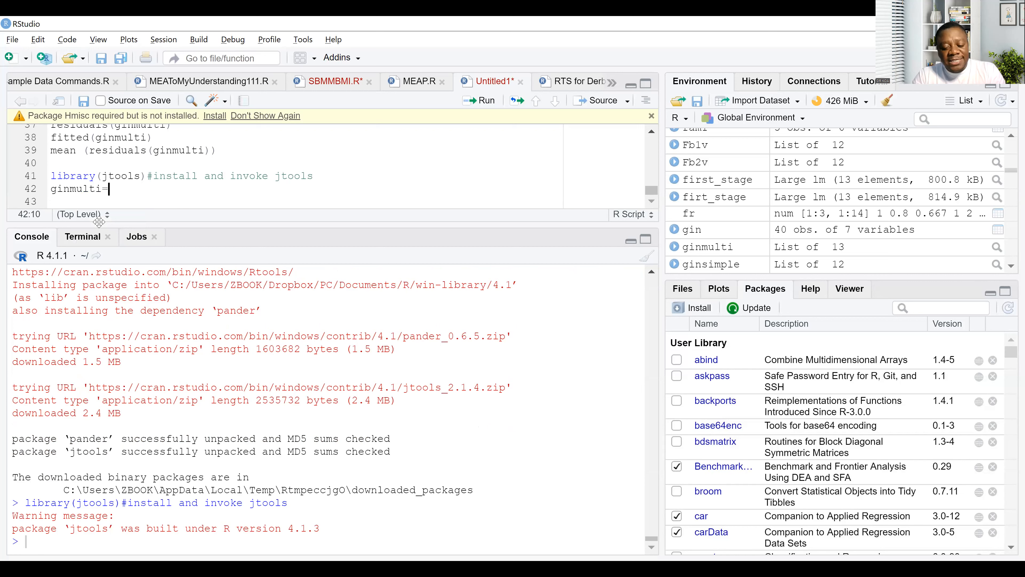
key("alt+Tab")
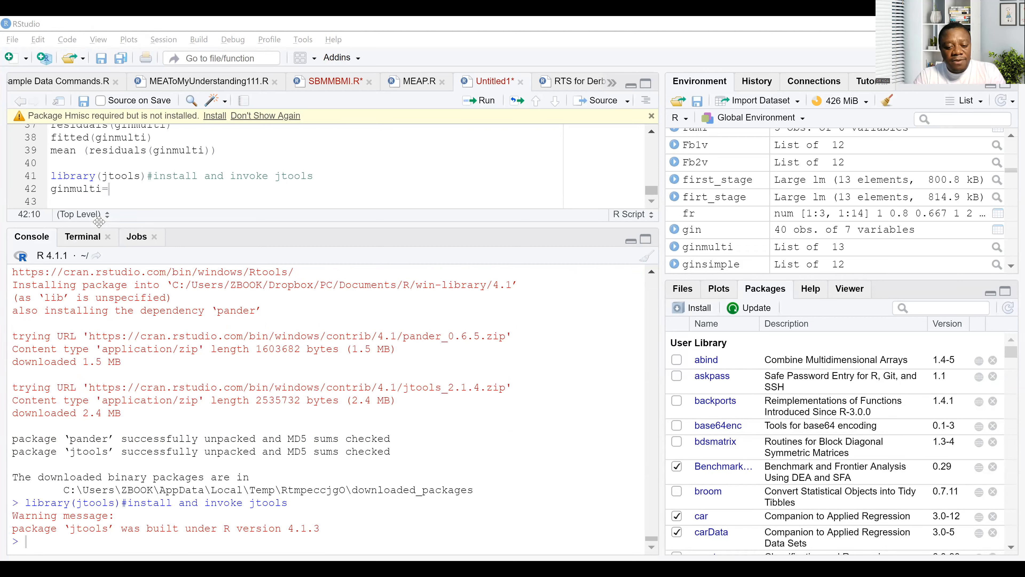
key("alt+Tab")
type("lm")
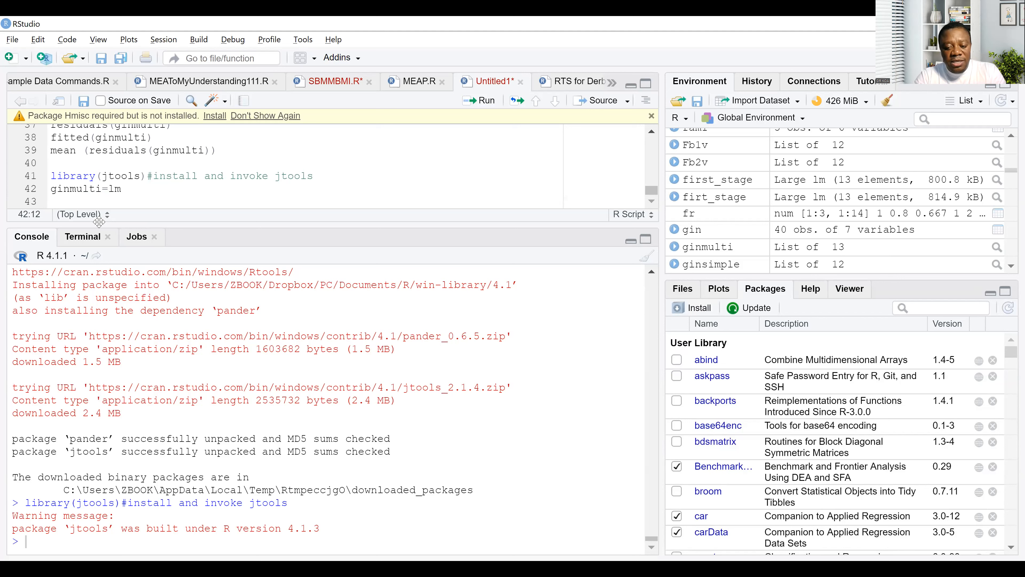
type("(Q~P+C")
type("+M")
type("+l")
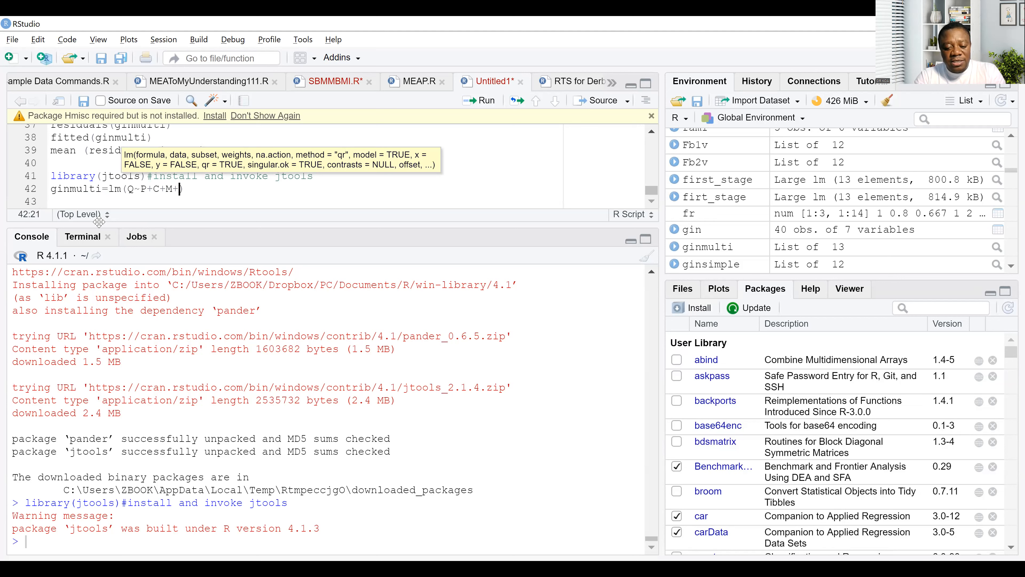
type("oc")
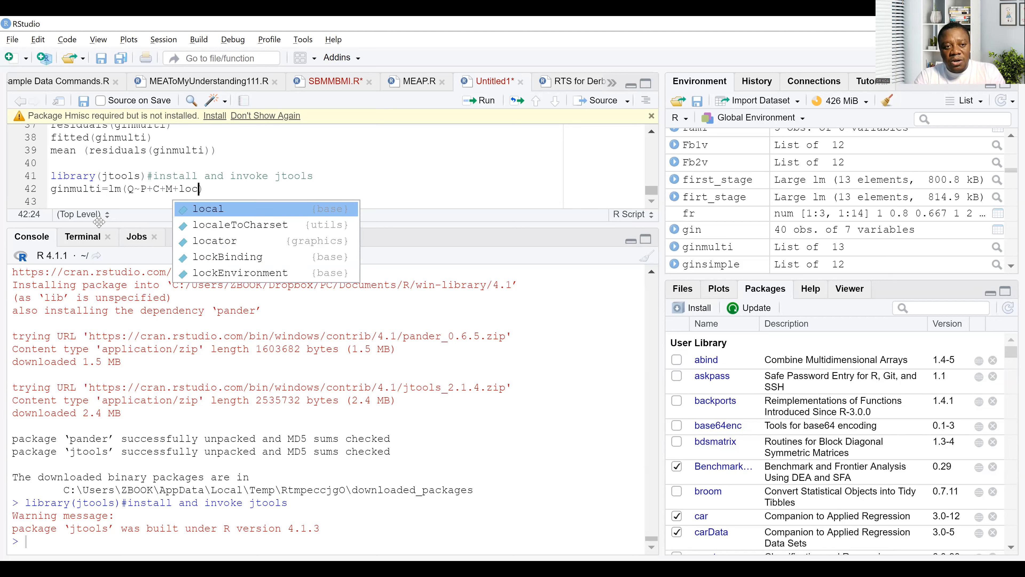
type("+occ")
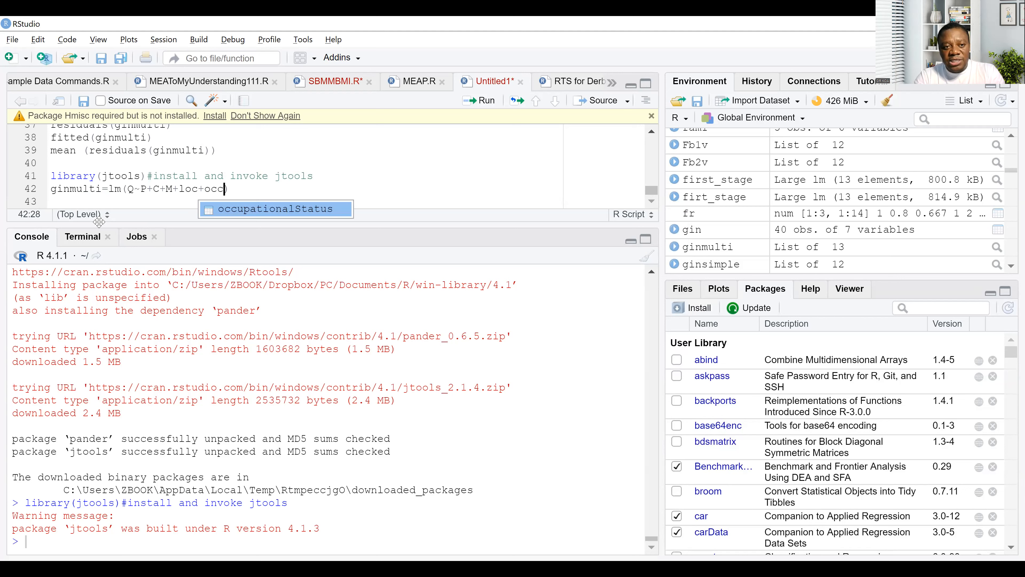
type("+rel")
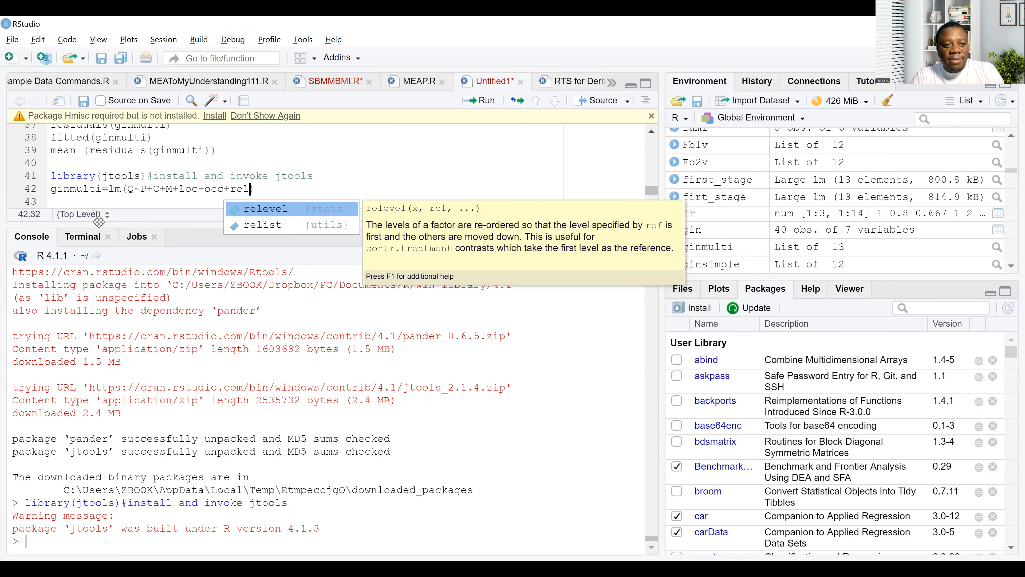
Complete line 42 with data=gin and append ;summ(ginmulti), and run it to print the jtools regression summary
type(",")
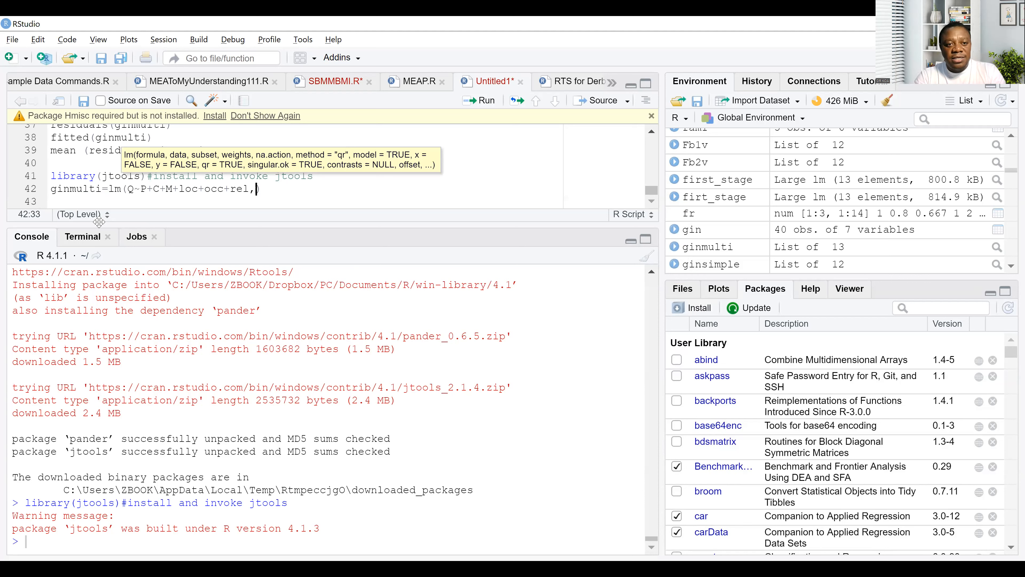
type("data")
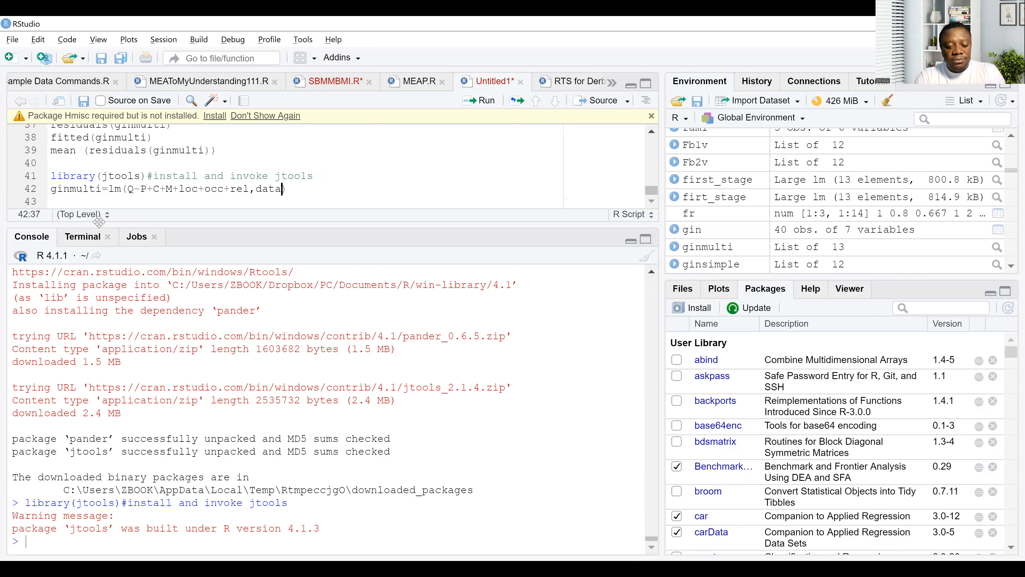
type("=gin")
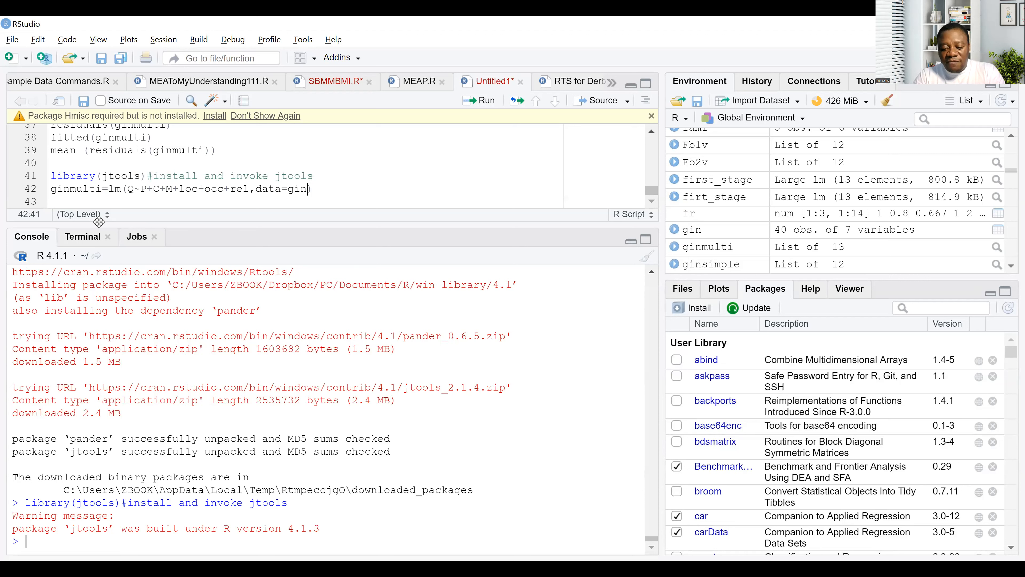
type(");")
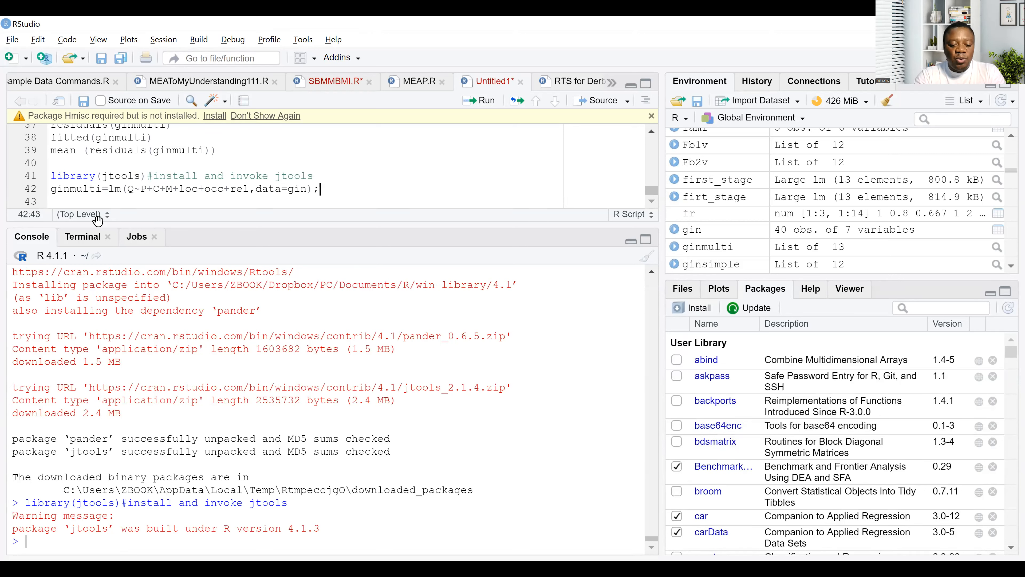
type("summ")
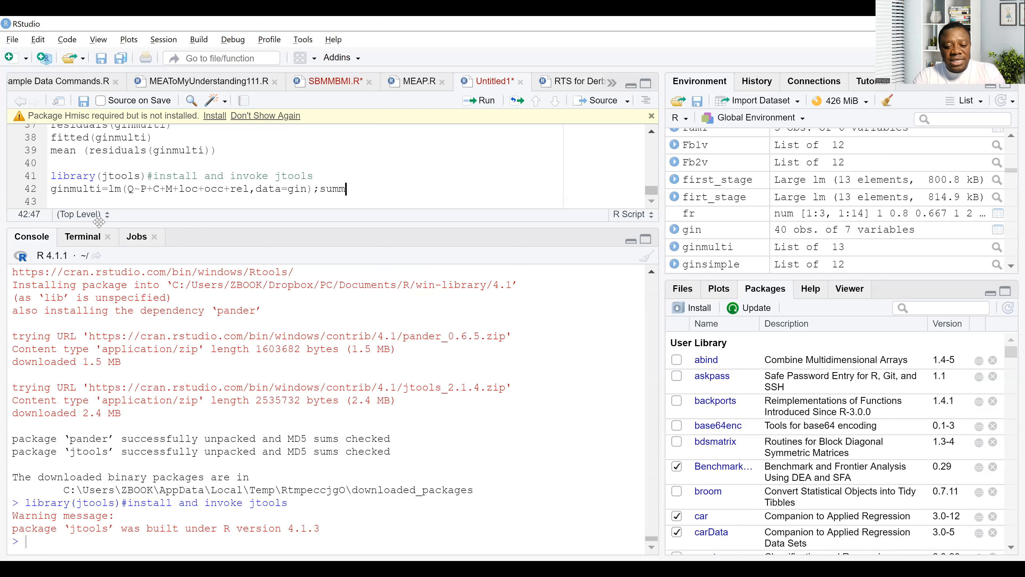
type("(")
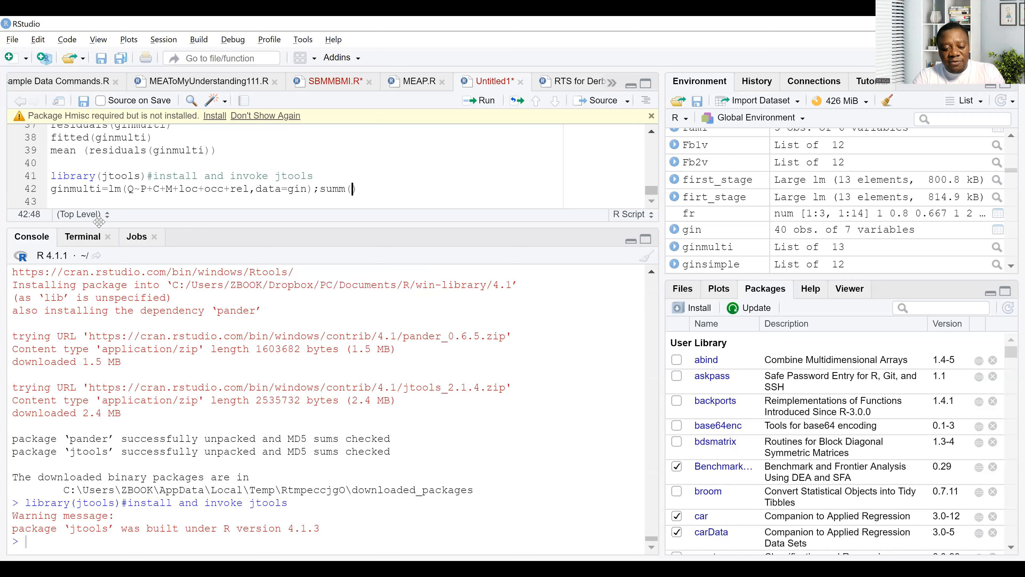
type("gin")
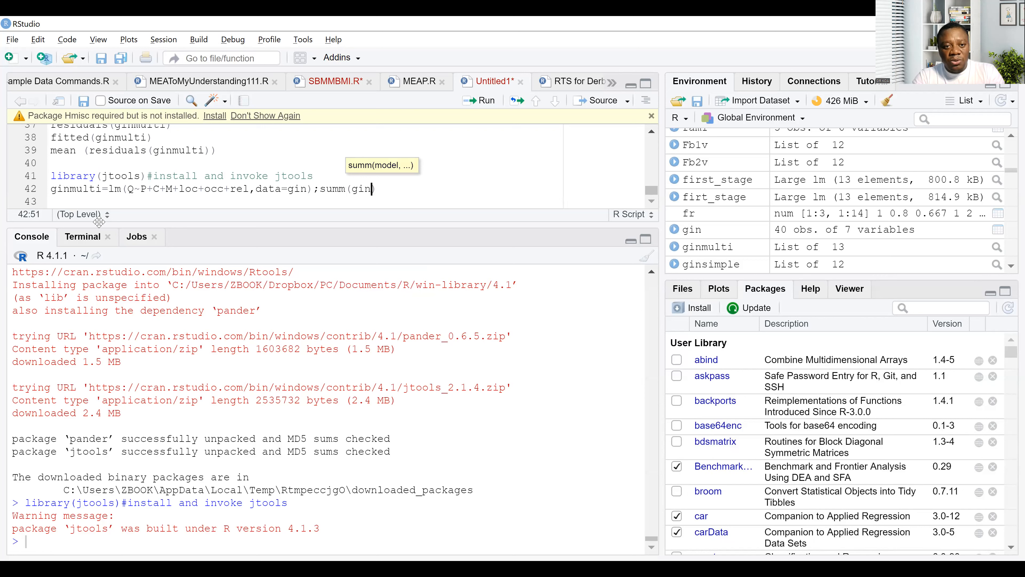
type("m")
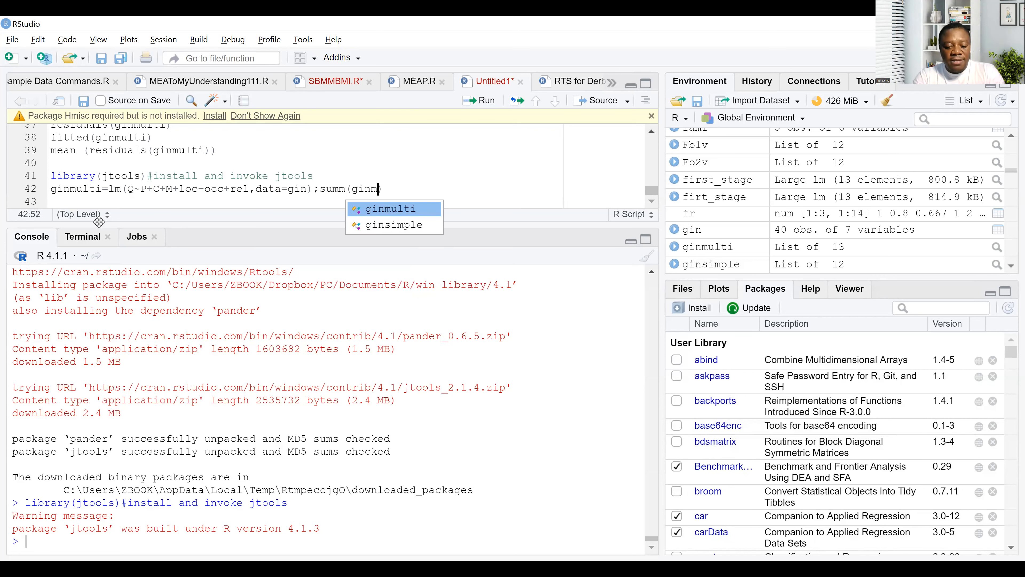
key("Return")
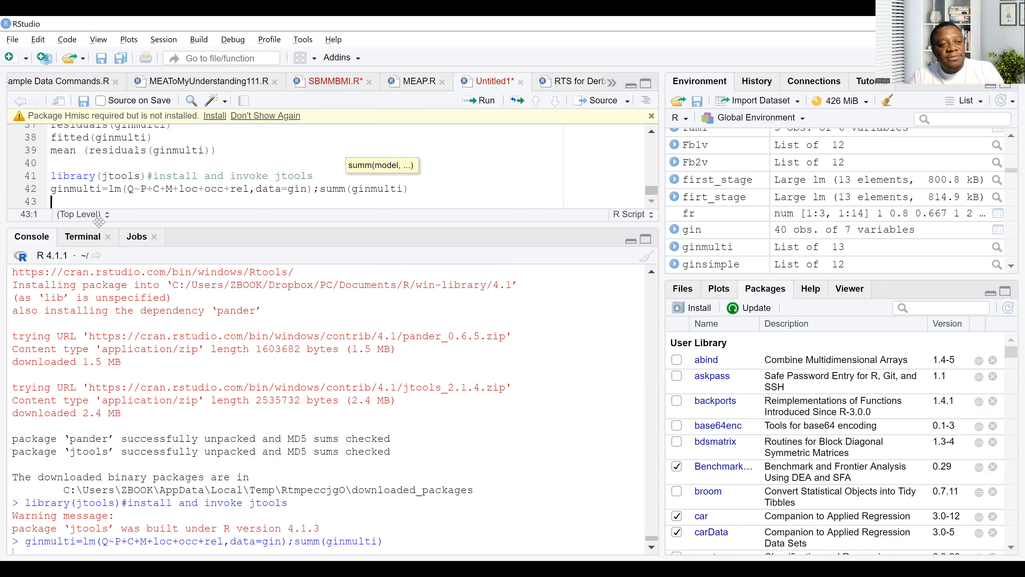
key("ctrl+Return")
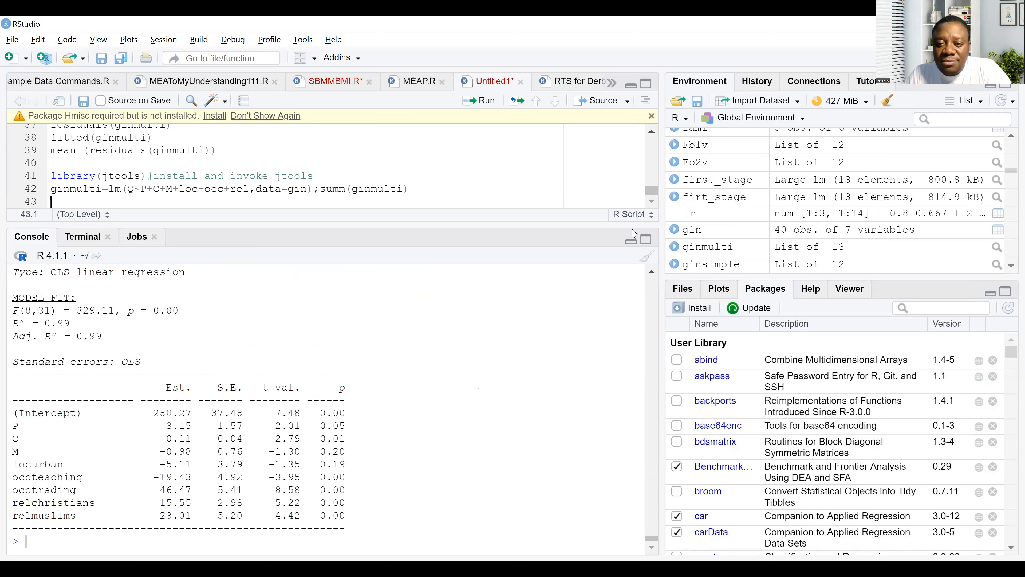
Examine the model information, model fit and coefficient table of the summ output, highlighting the p-value of the F test
left_click(652, 271)
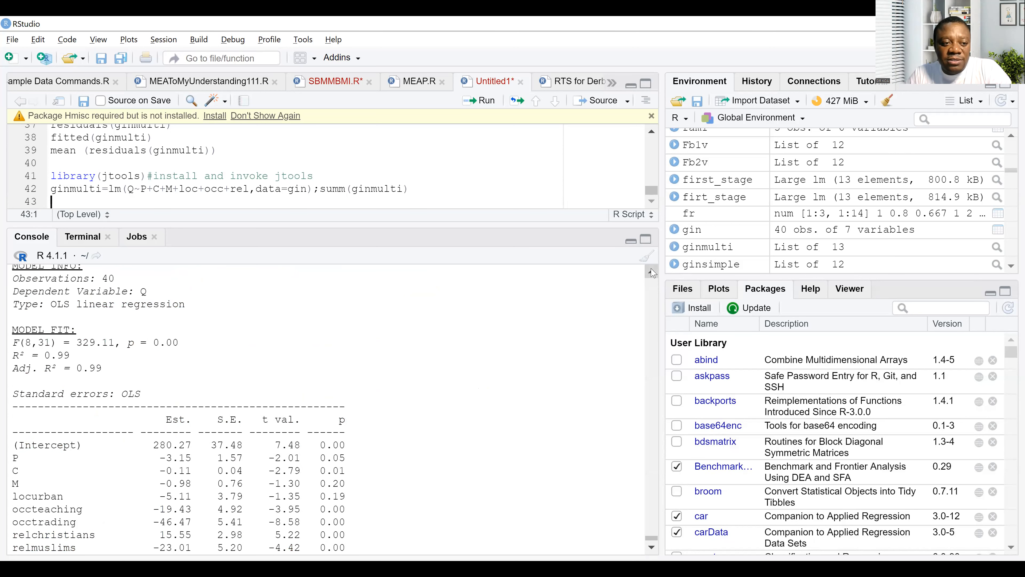
left_click(652, 272)
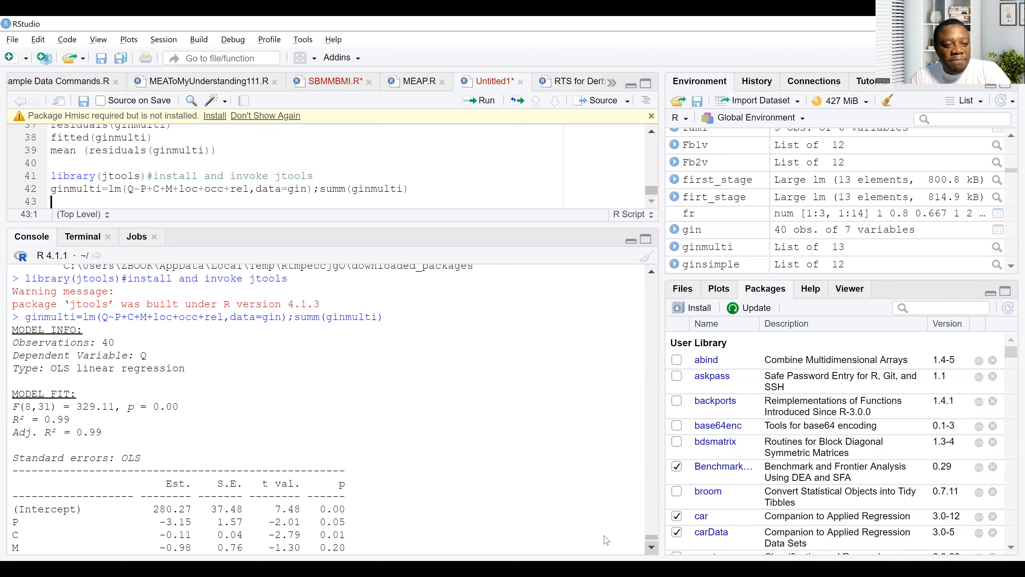
scroll(282, 403, "down", 2)
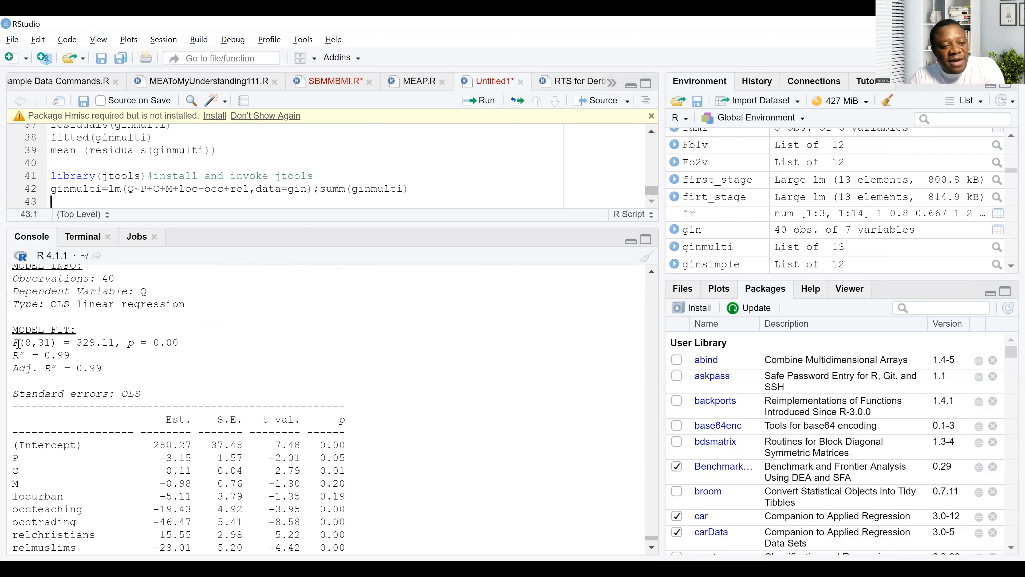
left_click_drag(154, 343, 185, 342)
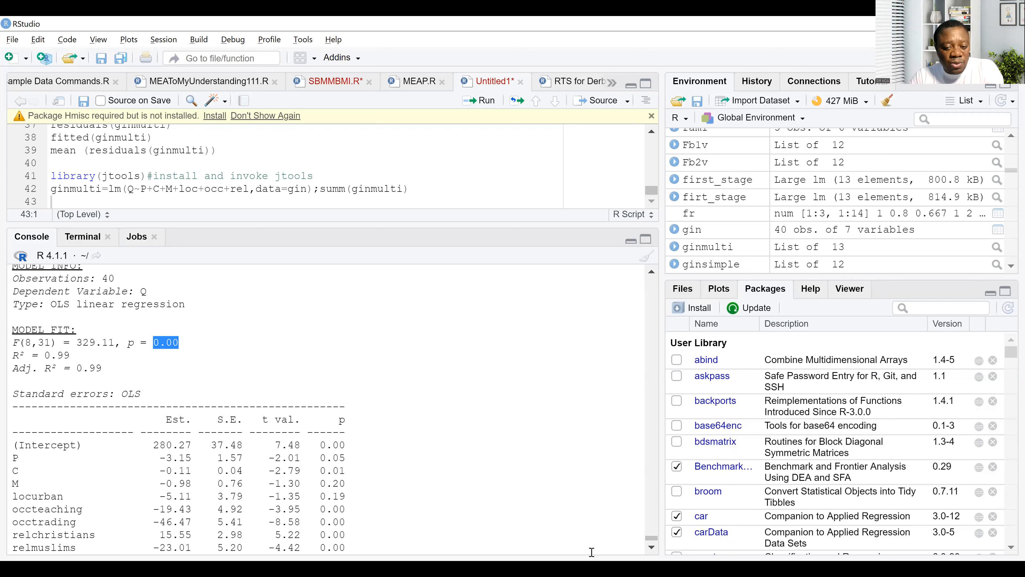
left_click(651, 547)
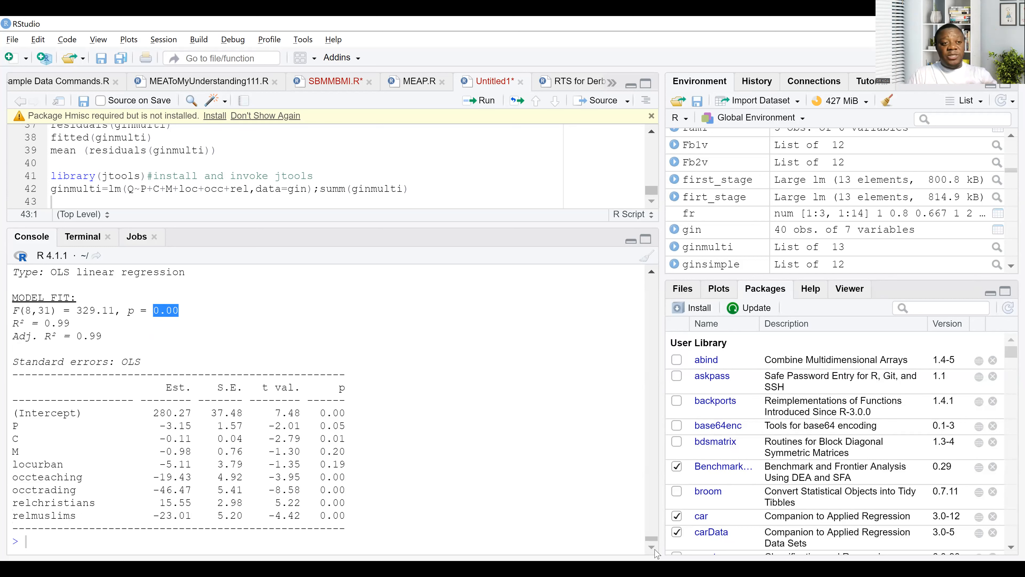
Insert 0+ before P in the ginmulti formula on line 42 and rerun the line to fit the model without an intercept
left_click(197, 197)
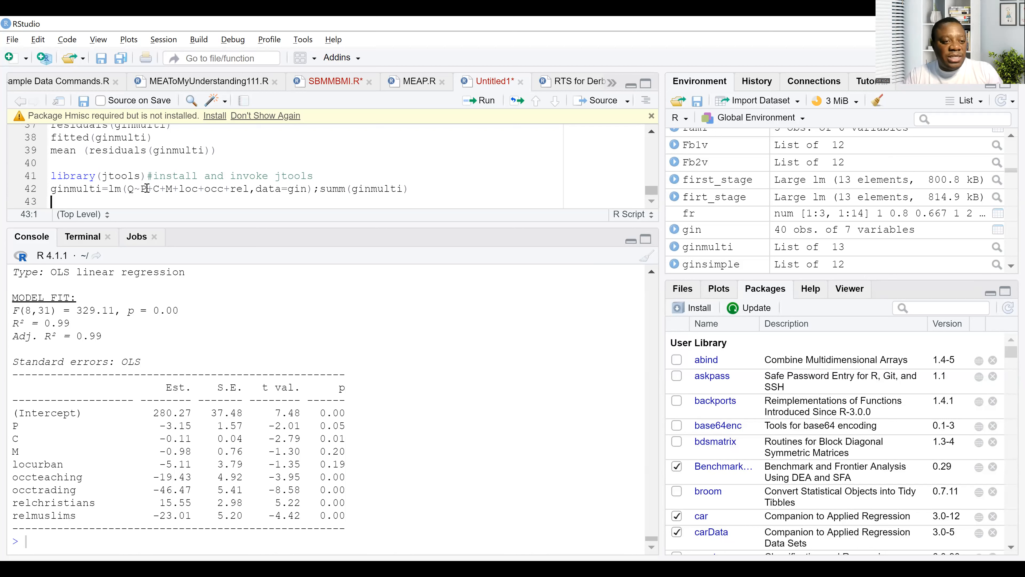
left_click(141, 188)
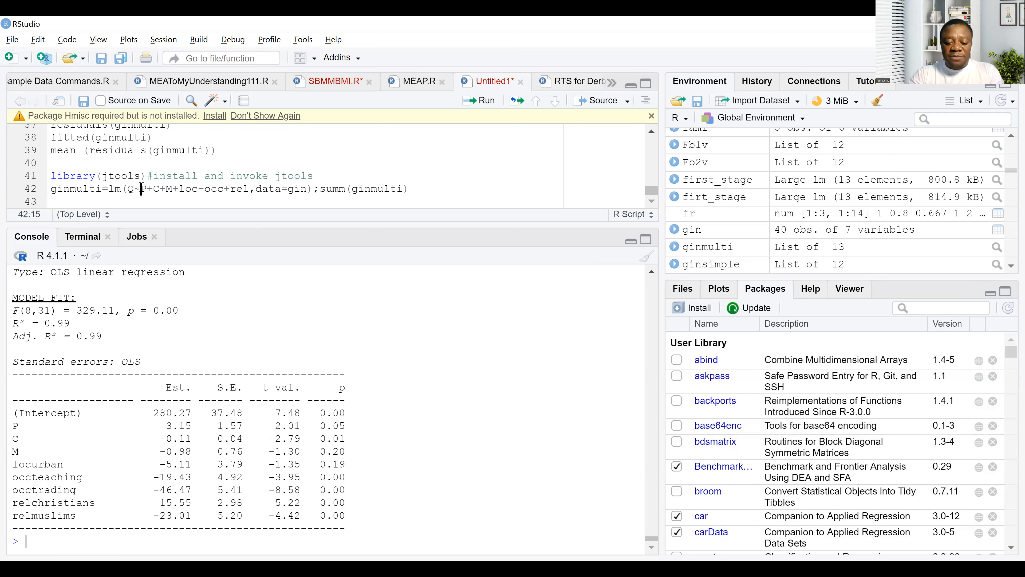
type("0+")
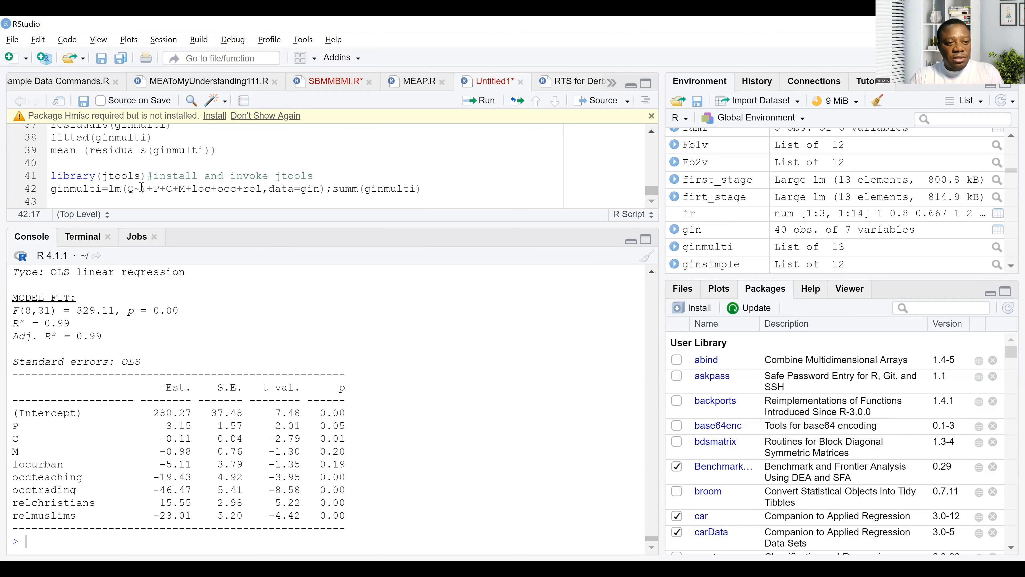
left_click(147, 189)
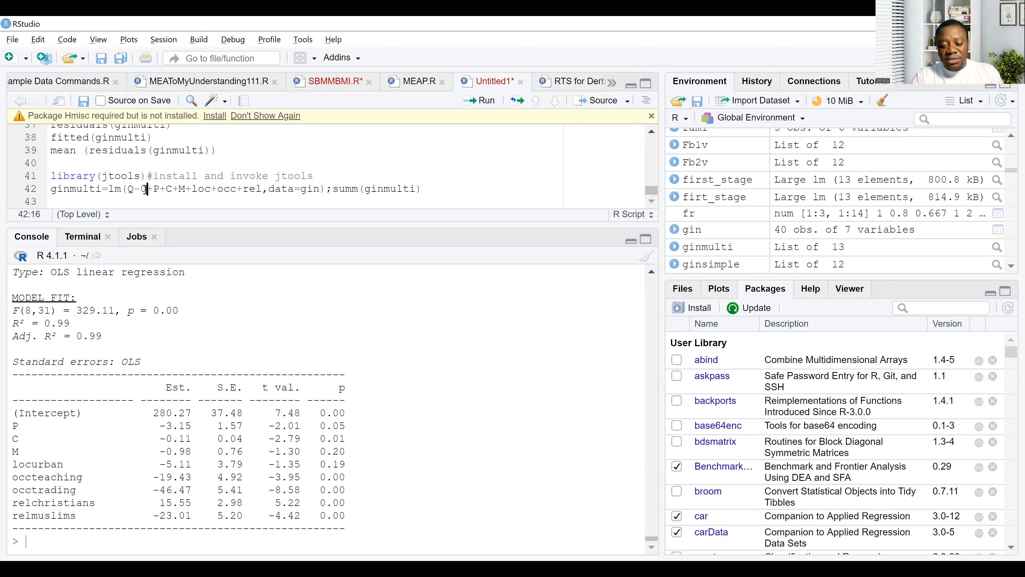
key("ctrl+Return")
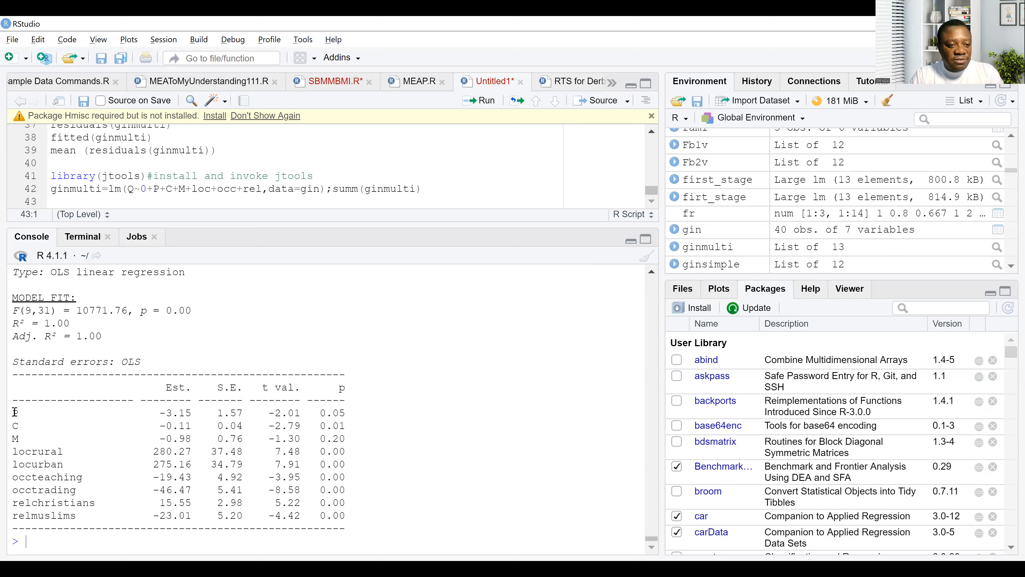
Examine the coefficient table of the no-intercept model, highlighting its rows and the Est. and S.E. headings
left_click_drag(15, 411, 348, 518)
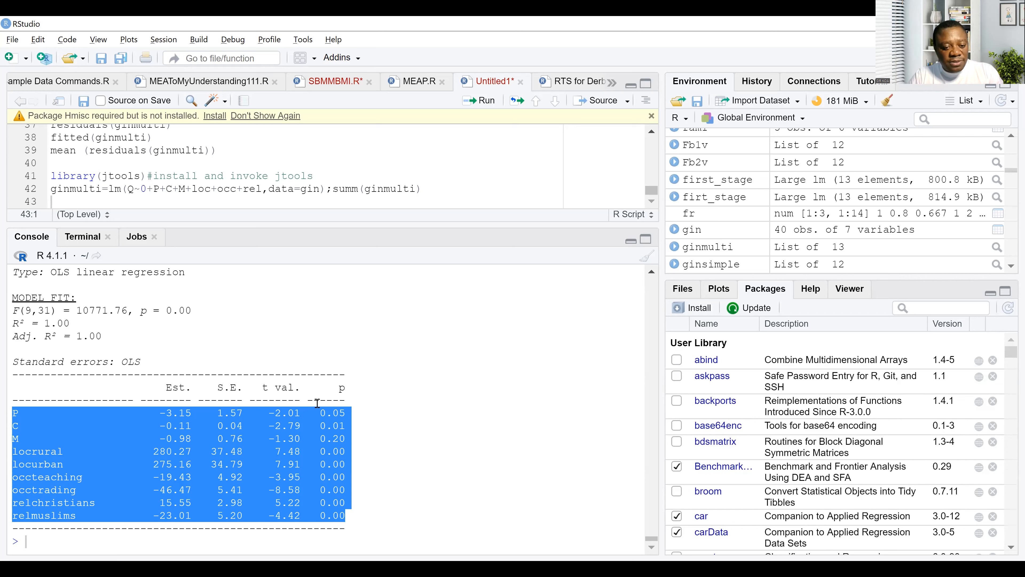
left_click(170, 183)
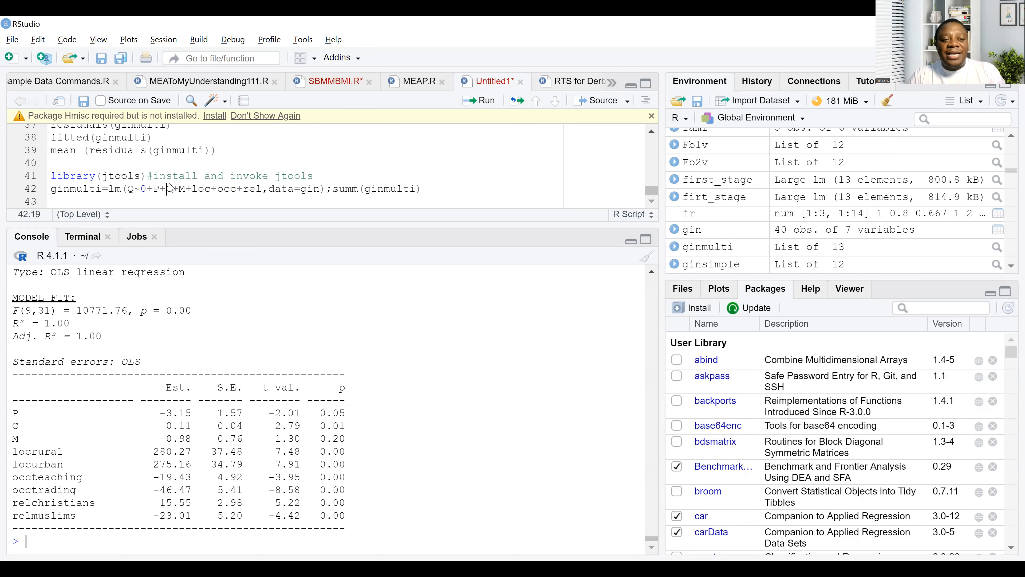
key("ctrl+s")
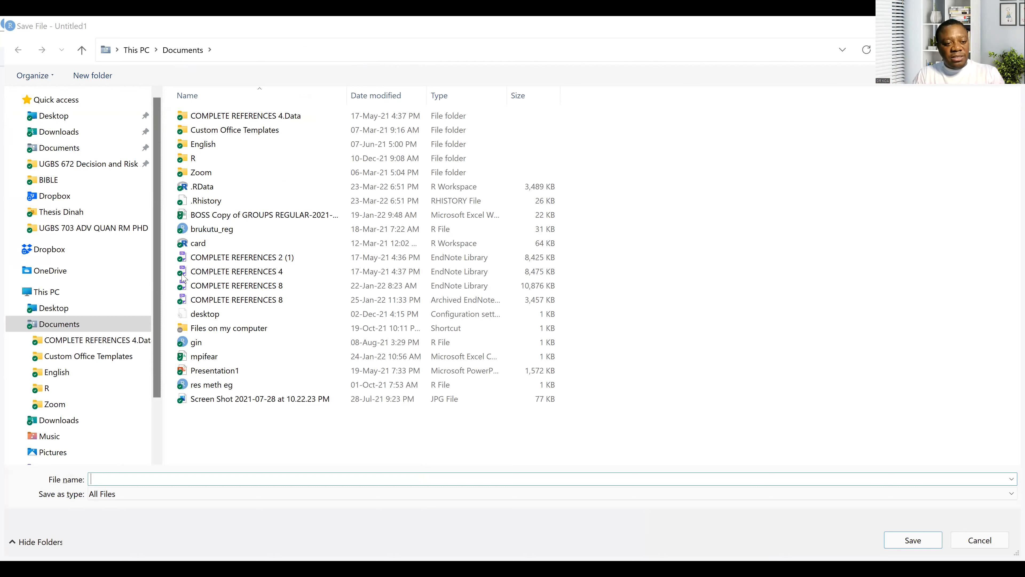
left_click(971, 546)
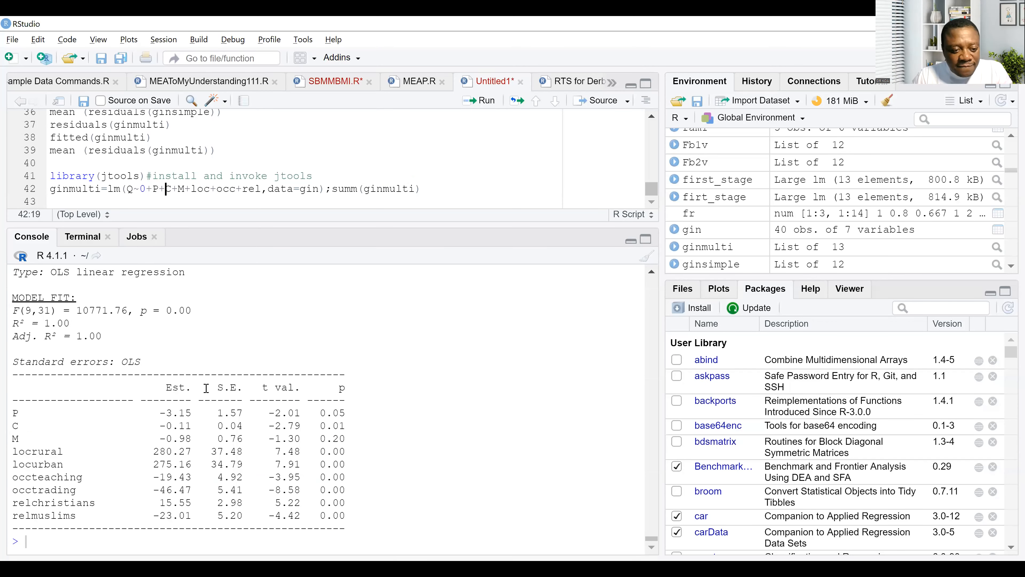
double_click(185, 390)
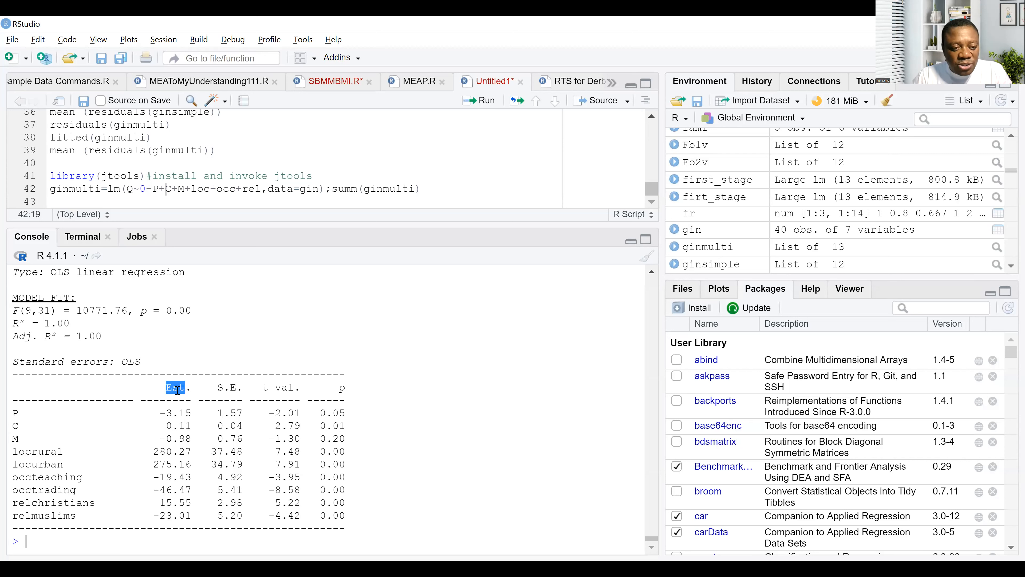
left_click(216, 389)
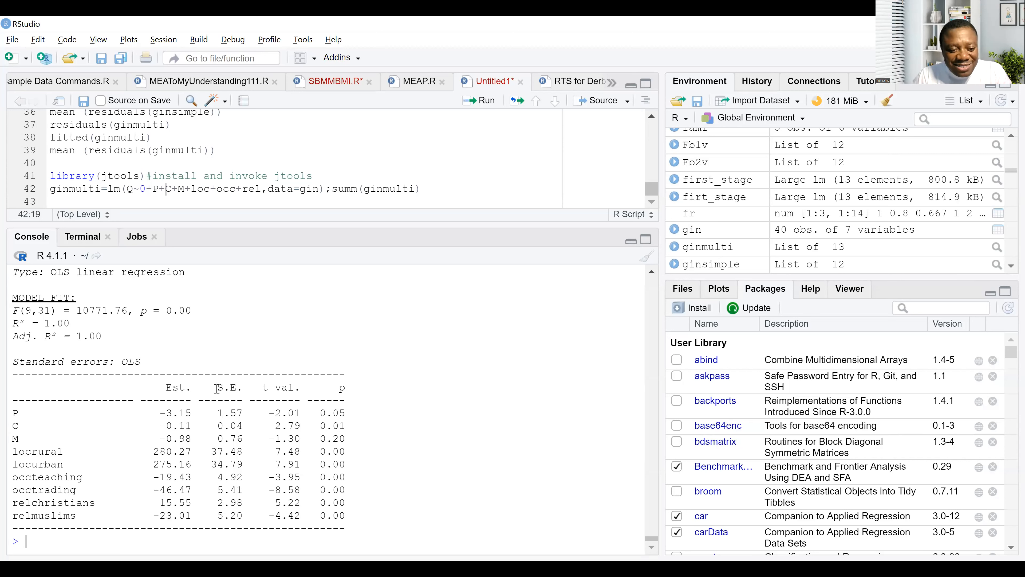
double_click(242, 388)
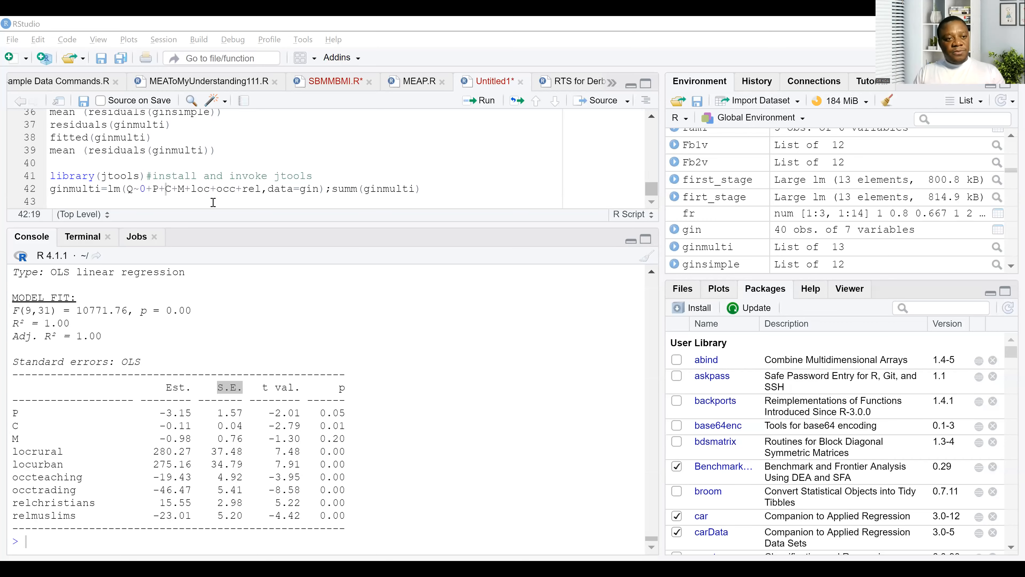
left_click(149, 200)
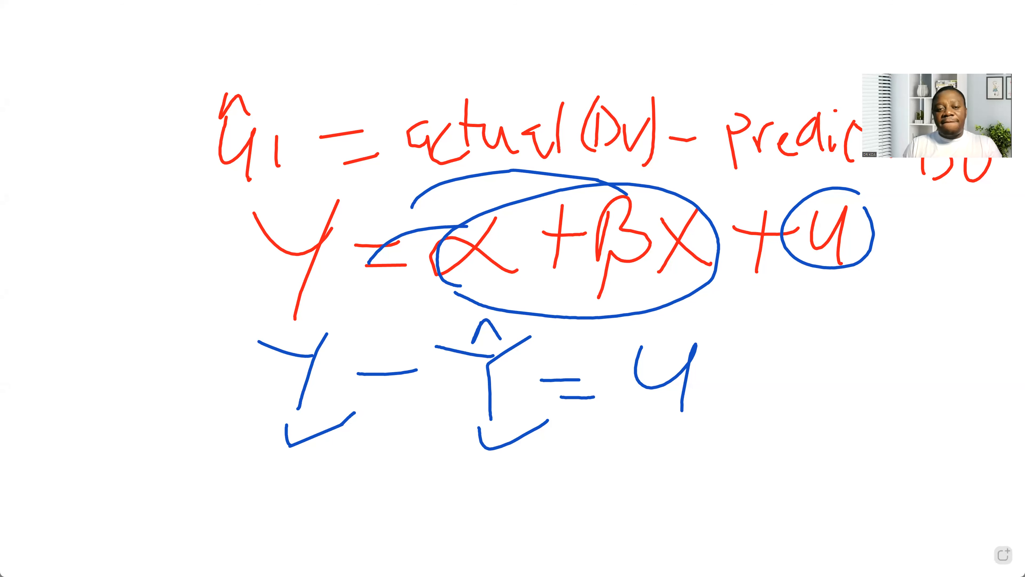
Switch to the whiteboard, add a blank page and handwrite H0 with H1 below it in blue
left_click(1003, 555)
mouse_move(147, 89)
left_mouse_down()
mouse_move(148, 198)
mouse_move(165, 189)
left_mouse_up()
mouse_move(131, 156)
left_mouse_down()
mouse_move(201, 152)
mouse_move(211, 185)
left_mouse_up()
left_click_drag(213, 129, 208, 185)
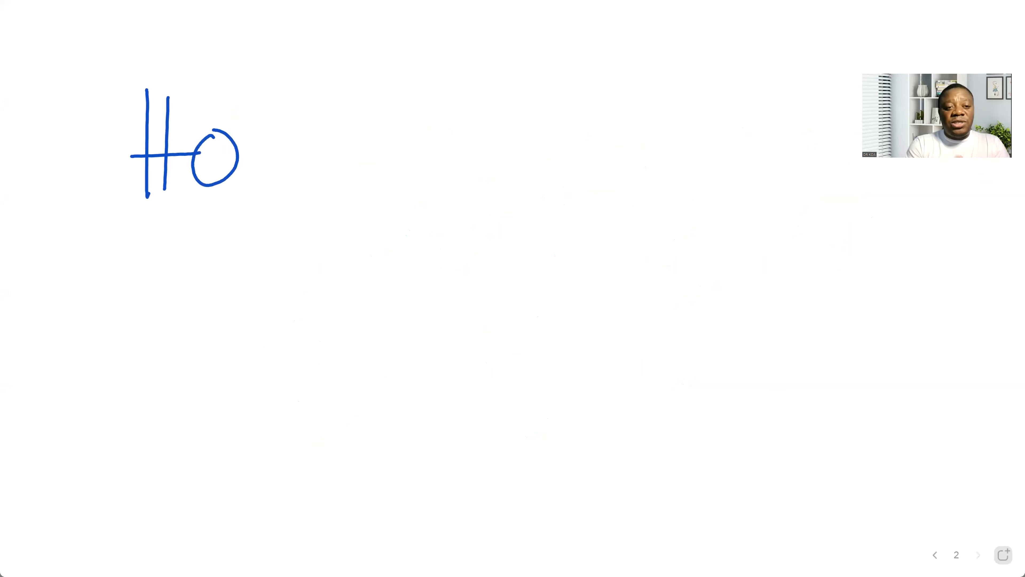
mouse_move(153, 213)
left_mouse_down()
mouse_move(154, 279)
mouse_move(181, 280)
mouse_move(198, 259)
left_mouse_up()
left_click_drag(224, 230, 220, 295)
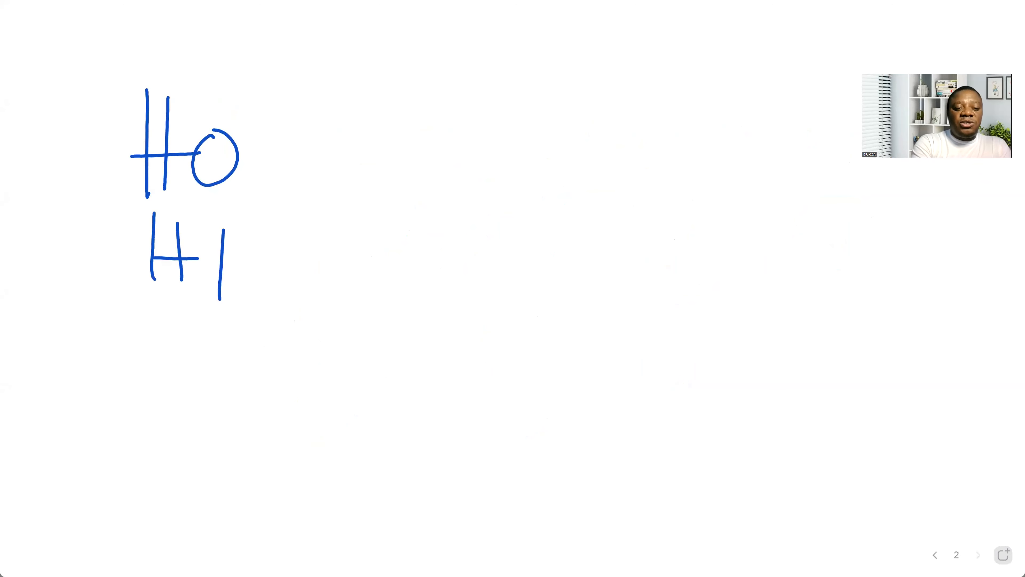
Handwrite H2 and H3 below H1 to continue the column of hypotheses
left_click_drag(153, 318, 151, 394)
mouse_move(185, 325)
left_mouse_down()
mouse_move(179, 376)
mouse_move(178, 358)
left_mouse_up()
left_click_drag(195, 344, 242, 384)
left_click_drag(173, 403, 173, 473)
left_click_drag(205, 408, 204, 463)
mouse_move(172, 443)
left_mouse_down()
mouse_move(238, 441)
mouse_move(260, 474)
mouse_move(236, 485)
left_mouse_up()
Handwrite H4 and H5 as a second column beside the first, with a short horizontal dash after H5
left_click_drag(418, 123, 419, 189)
left_click_drag(448, 135, 448, 186)
left_click_drag(407, 157, 461, 163)
left_click_drag(472, 152, 499, 203)
left_click_drag(447, 251, 445, 307)
left_click_drag(476, 242, 475, 313)
mouse_move(446, 276)
left_mouse_down()
mouse_move(492, 281)
mouse_move(485, 330)
left_mouse_up()
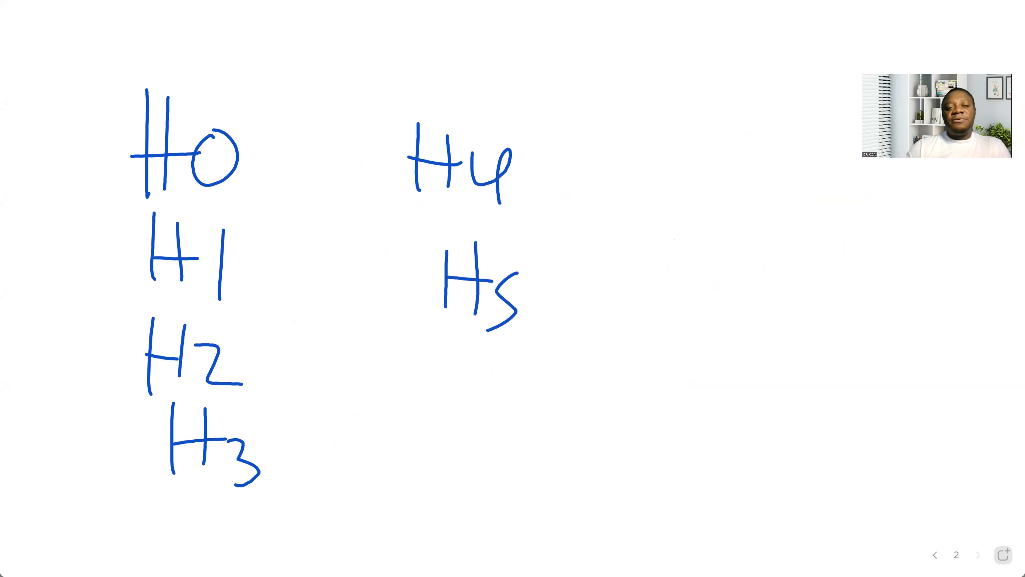
left_click_drag(521, 276, 577, 279)
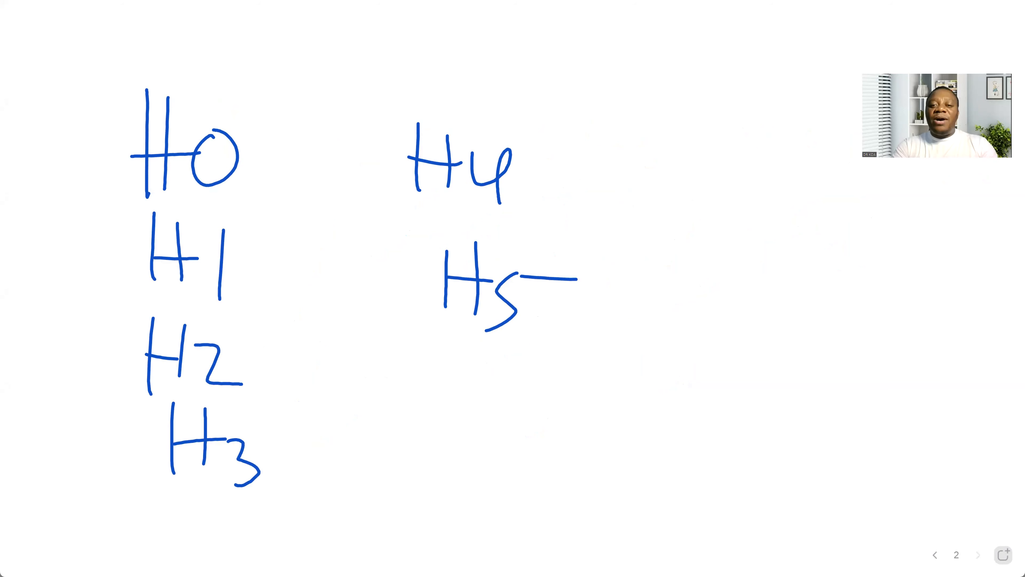
Handwrite "Model 1" beside the hypotheses, circle it and draw two long vertical lines beneath it
mouse_move(644, 117)
left_mouse_down()
mouse_move(659, 159)
mouse_move(731, 141)
mouse_move(737, 170)
left_mouse_up()
left_click_drag(751, 147, 762, 158)
left_click_drag(760, 121, 761, 178)
left_click_drag(794, 128, 794, 172)
mouse_move(604, 165)
left_mouse_down()
mouse_move(686, 102)
mouse_move(647, 112)
left_mouse_up()
left_click_drag(665, 184, 676, 520)
left_click_drag(749, 231, 765, 539)
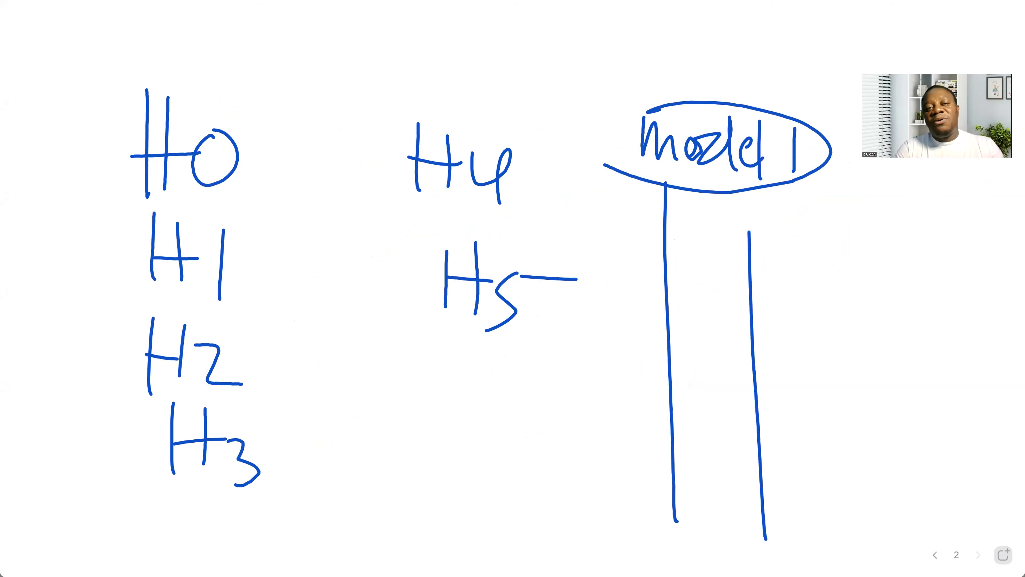
Handwrite a short label for a second model beside Model 1 and draw two long vertical lines beneath it
mouse_move(850, 146)
left_mouse_down()
mouse_move(848, 165)
mouse_move(877, 159)
left_mouse_up()
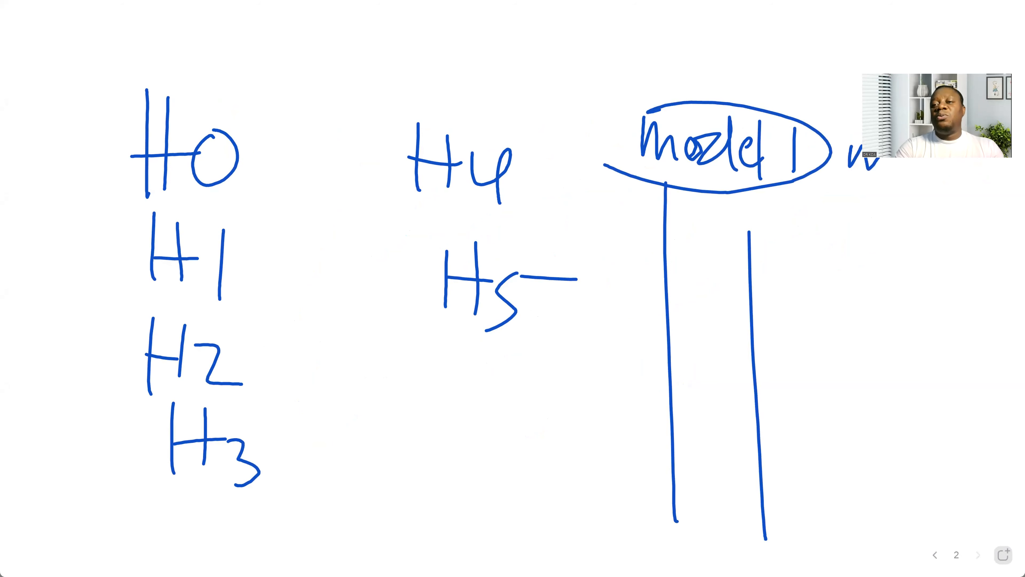
mouse_move(856, 209)
left_mouse_down()
mouse_move(872, 496)
mouse_move(877, 487)
left_mouse_up()
left_click_drag(933, 214, 943, 545)
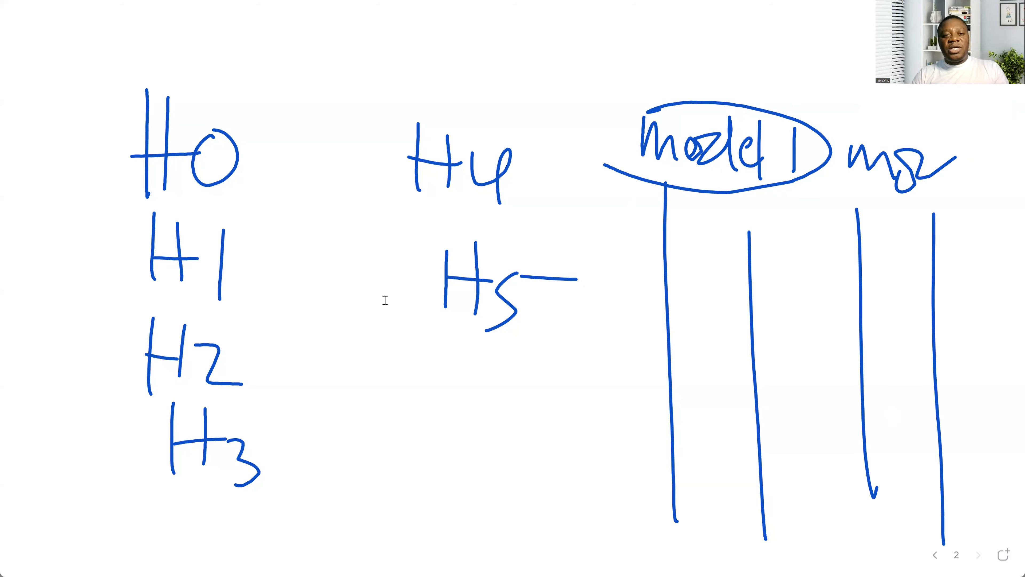
Switch back to RStudio and start a new assignment on line 43 with ginmultiglm=
key("alt+Tab")
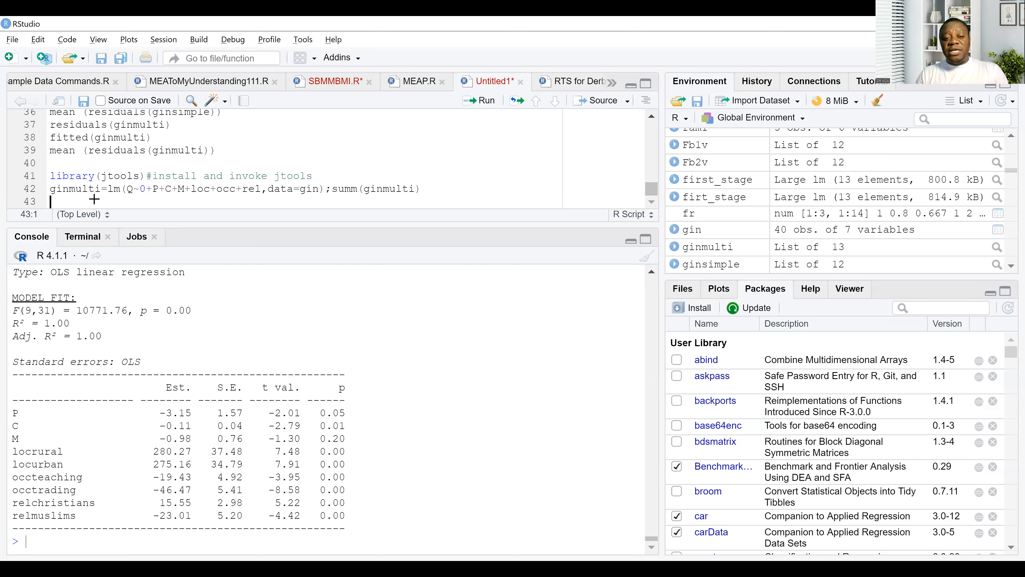
key("alt+Tab")
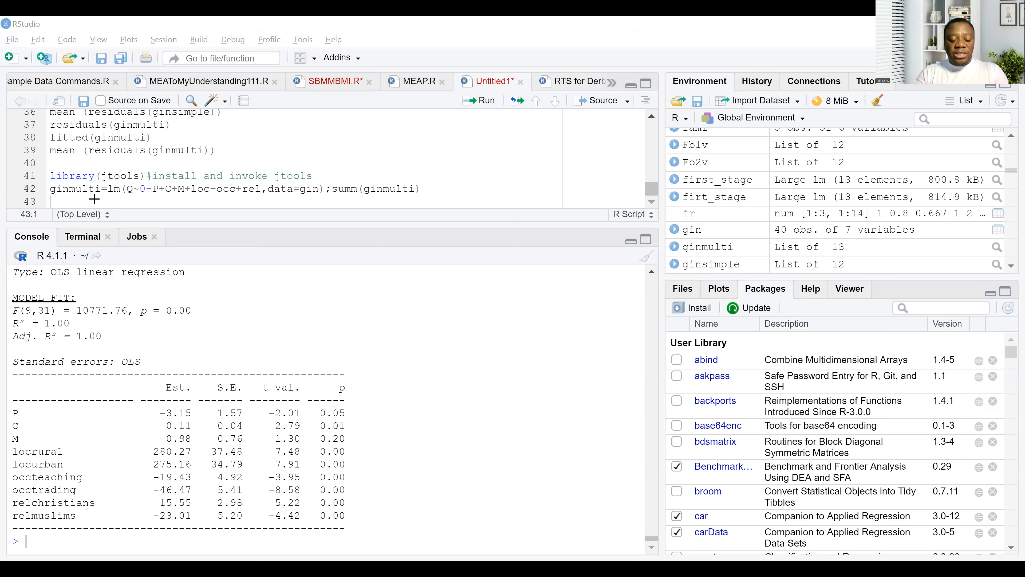
key("alt+Tab")
type("ginm")
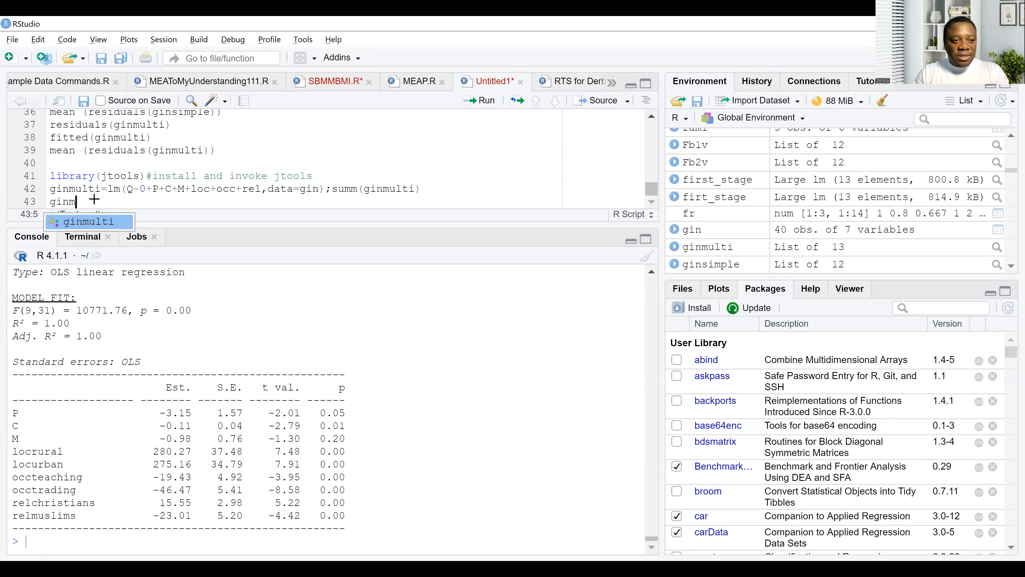
left_click(106, 221)
type("glm")
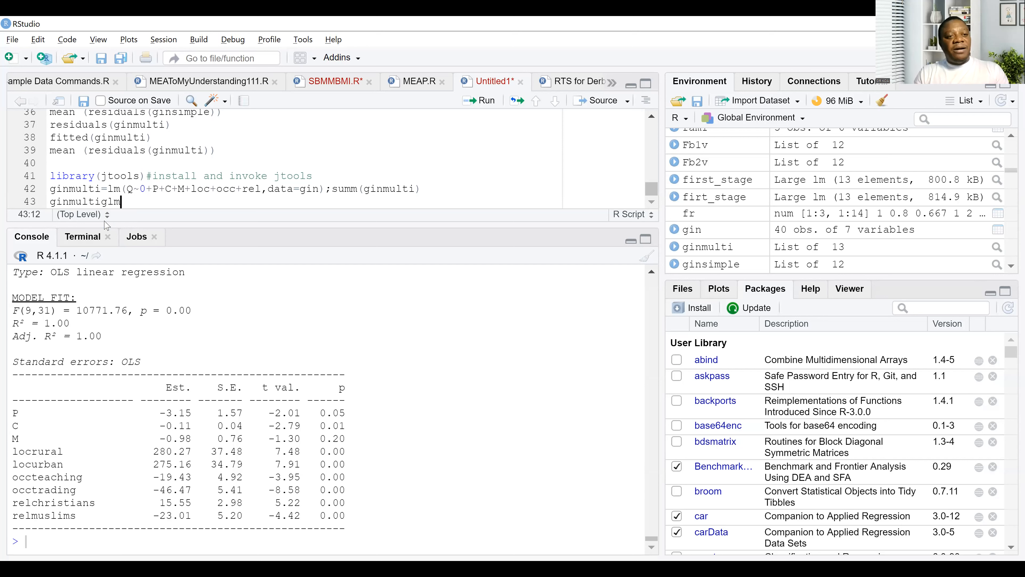
type("=")
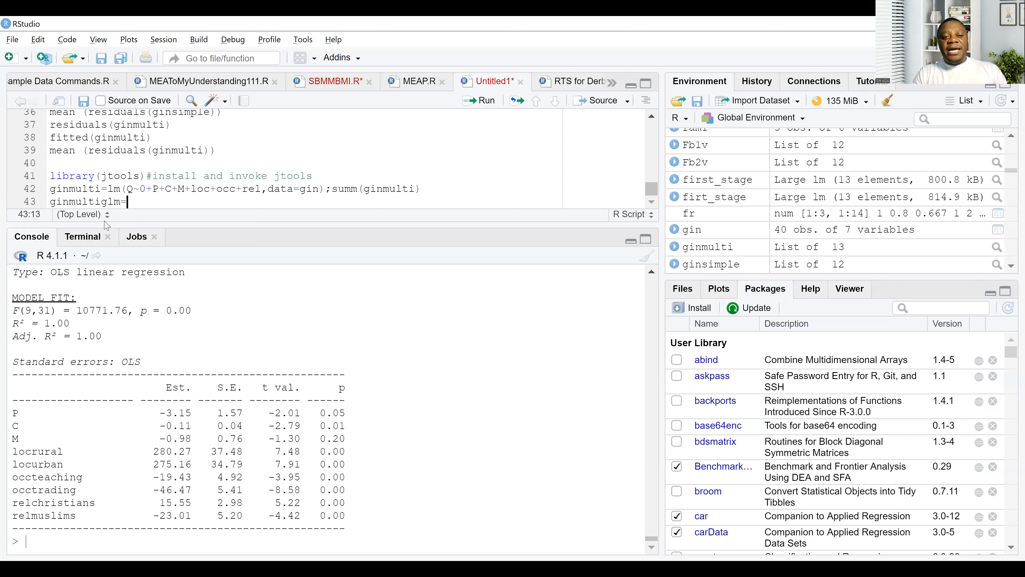
Complete the assignment on line 43 with glm(Q~P+C+M+loc+occ+rel,data=gin)
key("alt+Tab")
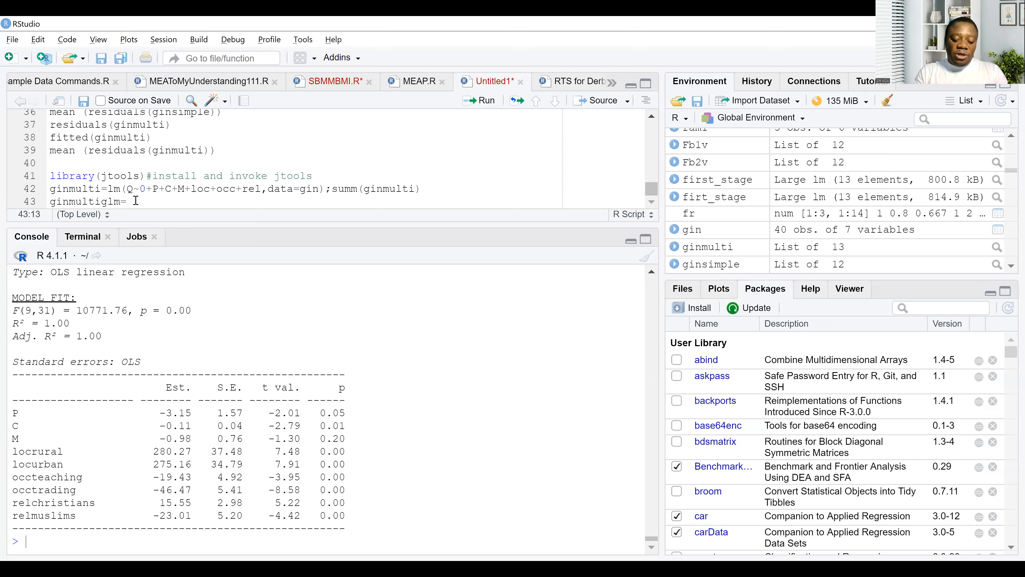
type("glm")
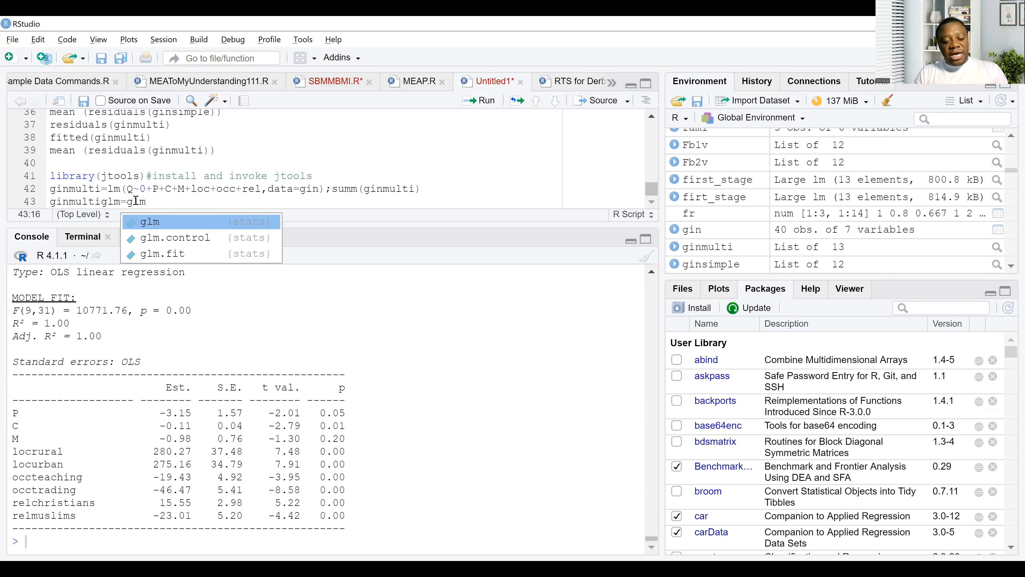
type("(Q~")
type("P")
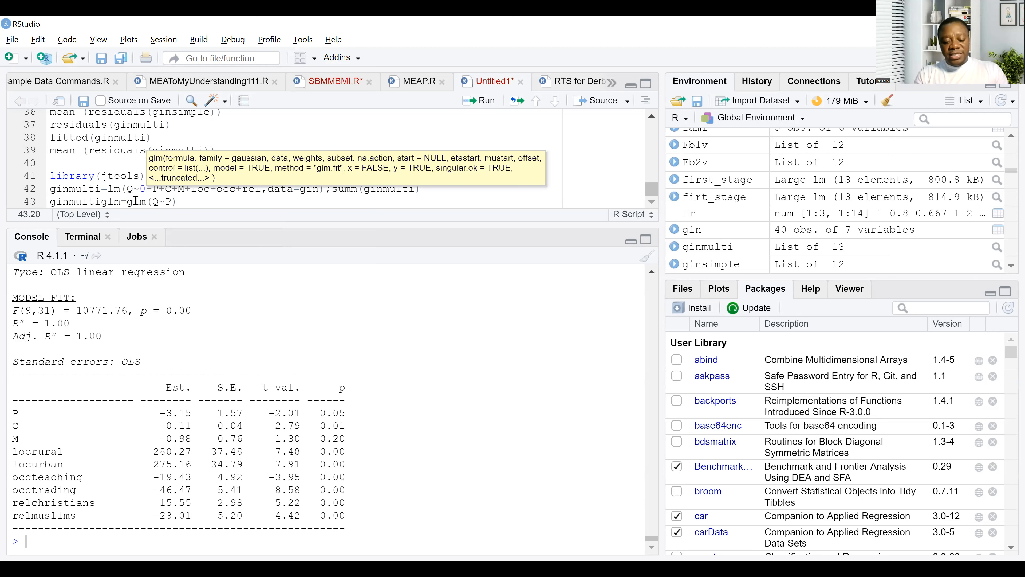
type("+C+M+")
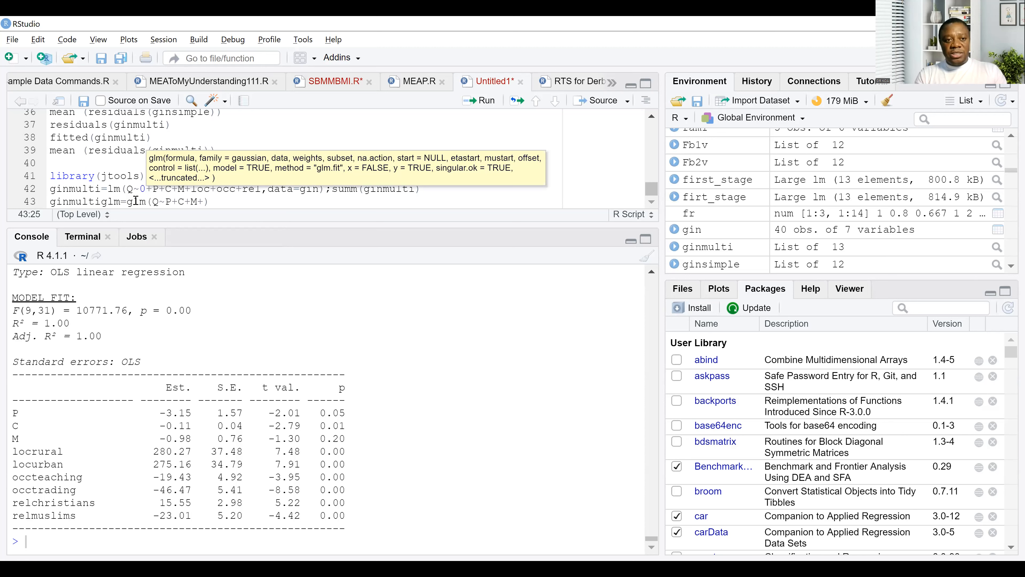
type("loc+occ")
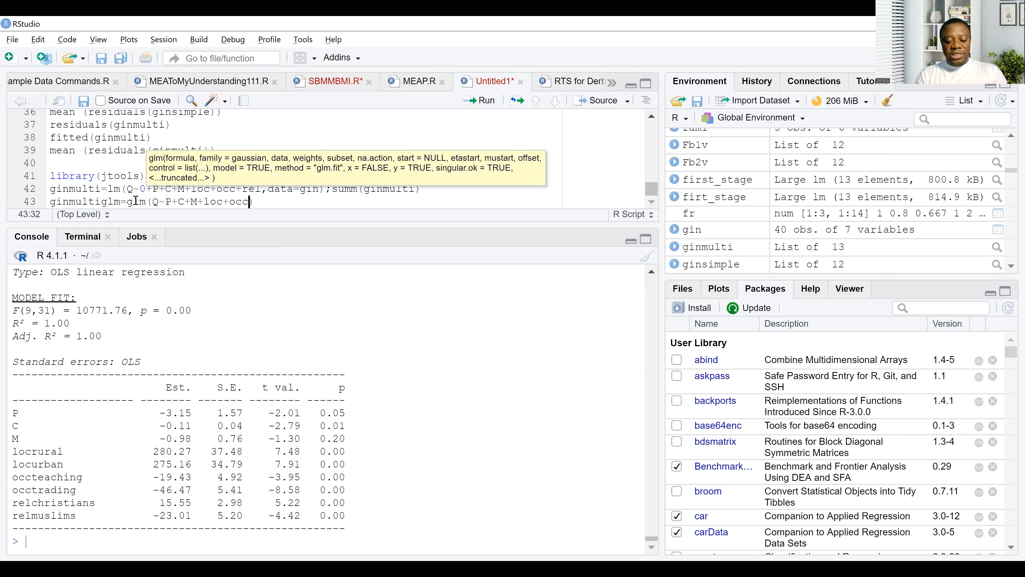
type("+rel,dat")
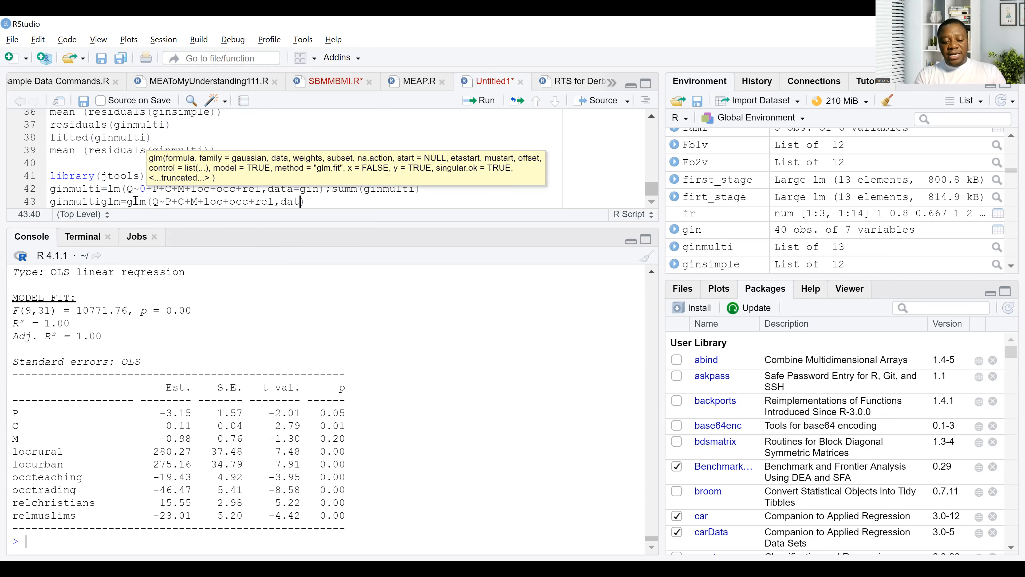
type("a=gin")
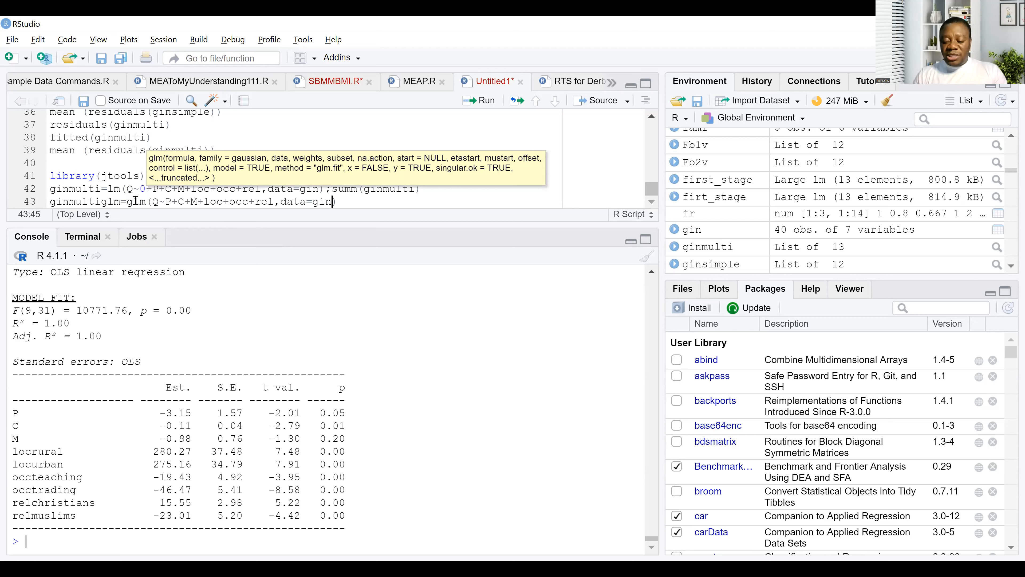
type(")")
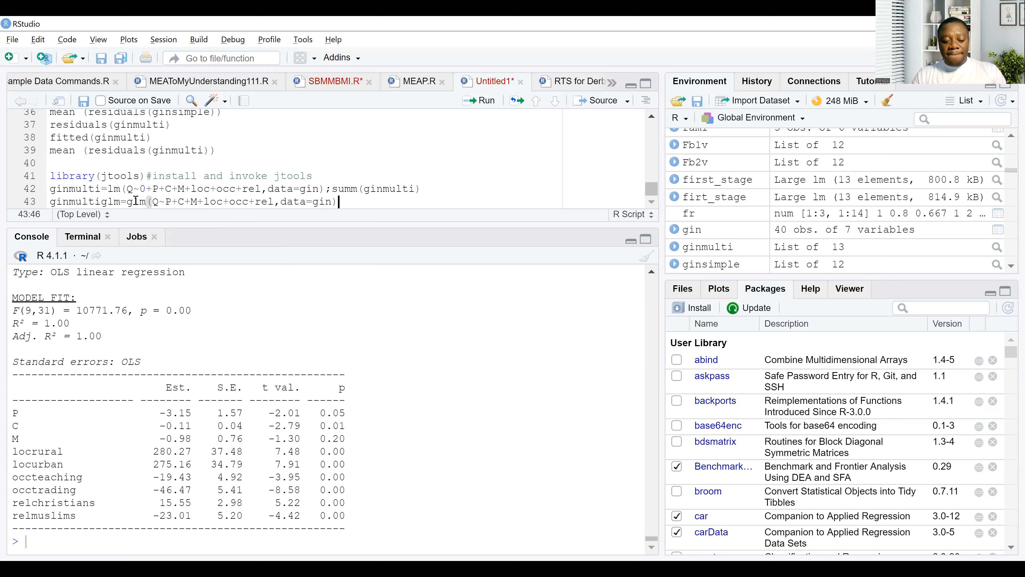
Append ;summ(ginmultiglm) to the glm assignment on line 43 and run the line
type(";summ")
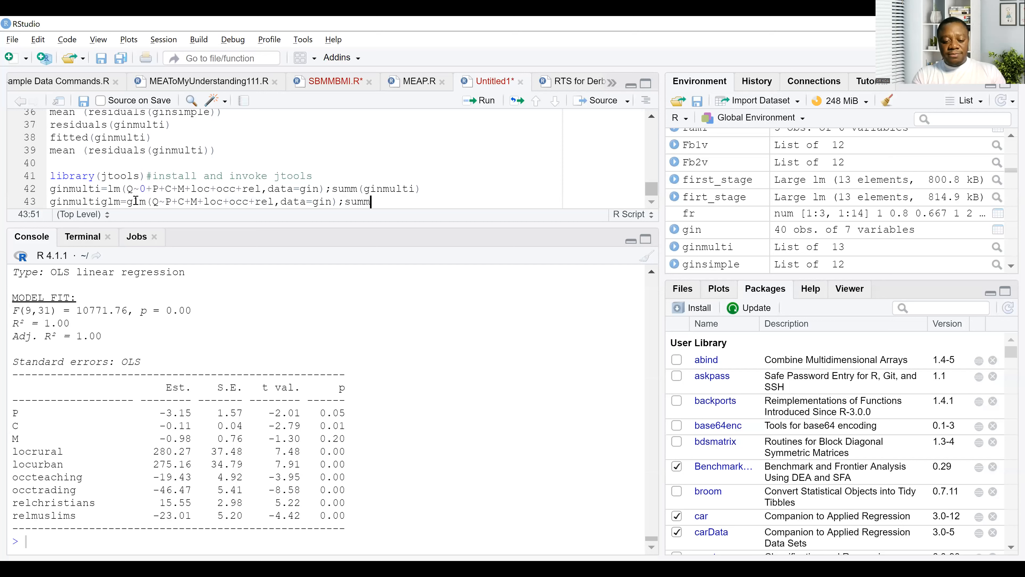
type("(ginmu")
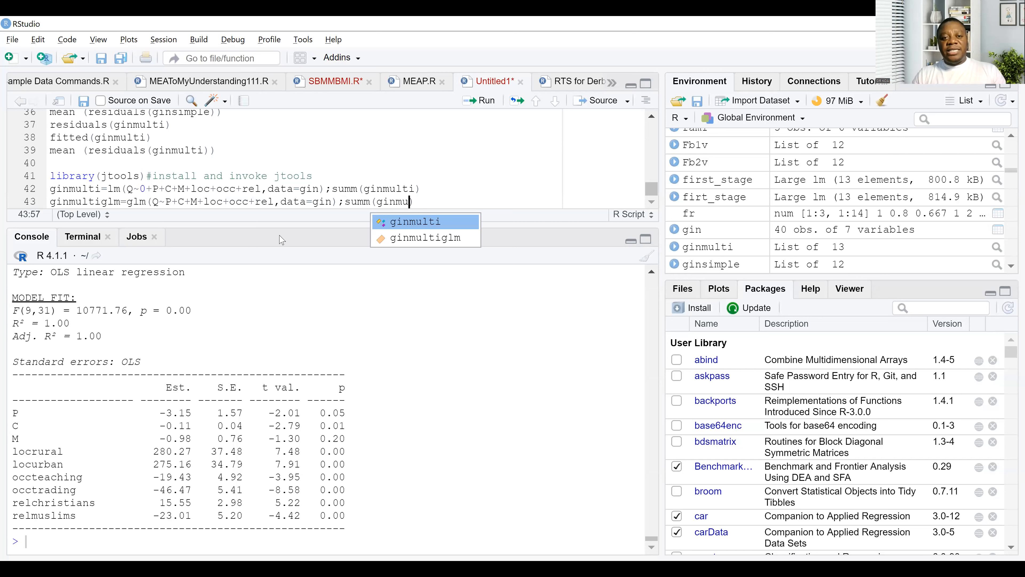
left_click(394, 238)
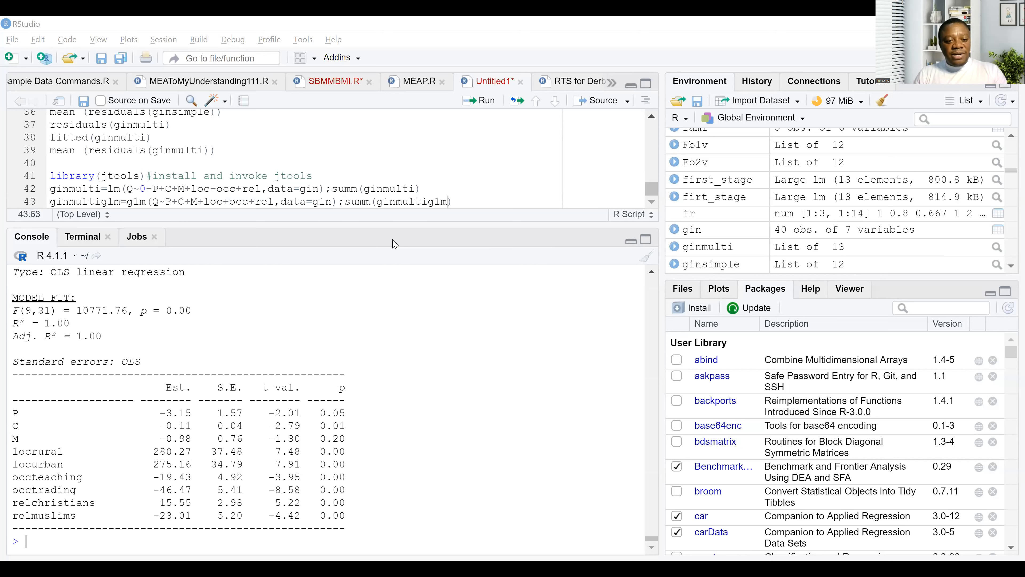
key("ctrl+Return")
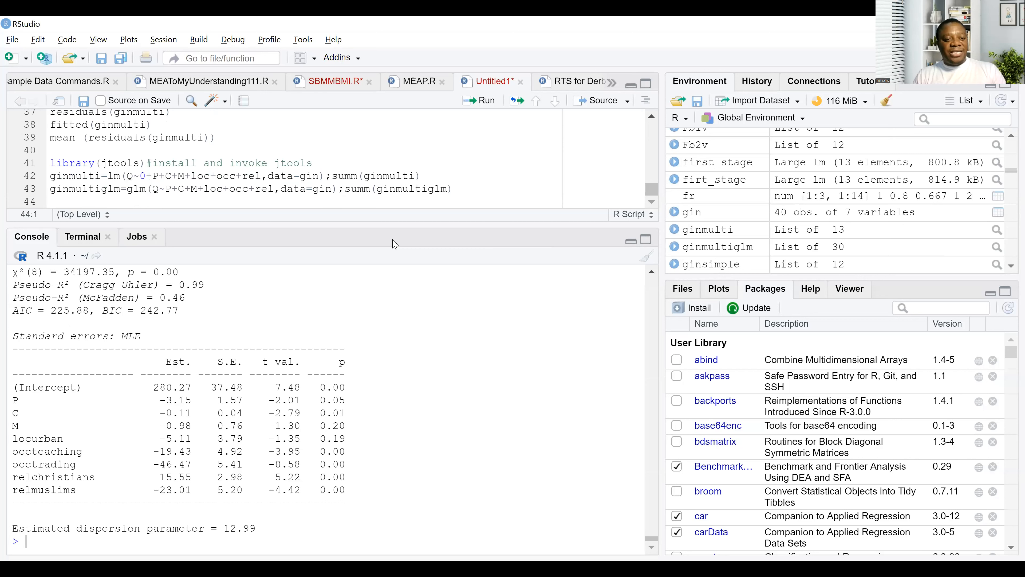
Review the ginmultiglm summary in the console, covering model info, fit statistics, standard-error type and the coefficient table
left_click(651, 273)
left_click(651, 274)
left_click(651, 273)
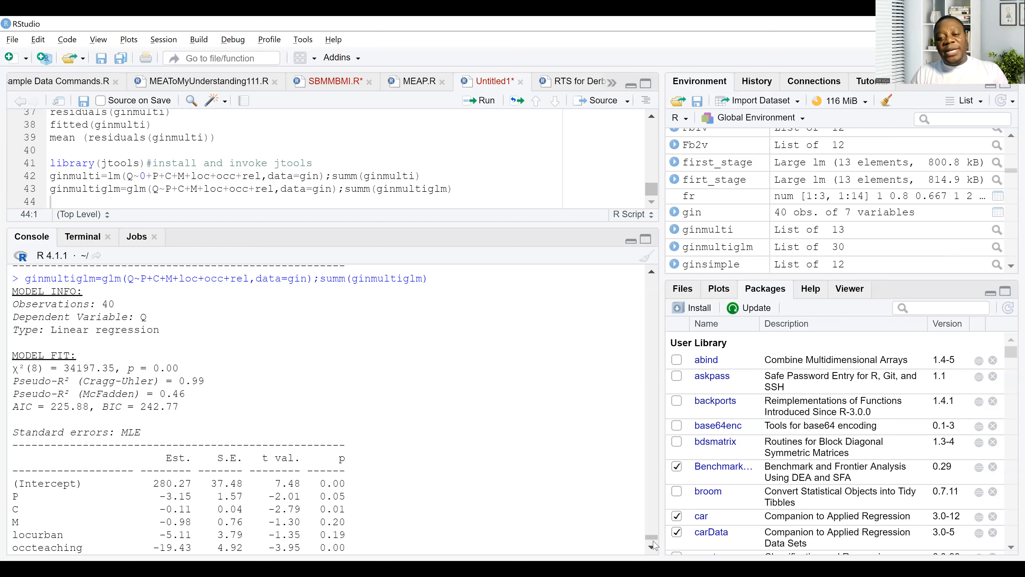
left_click(651, 548)
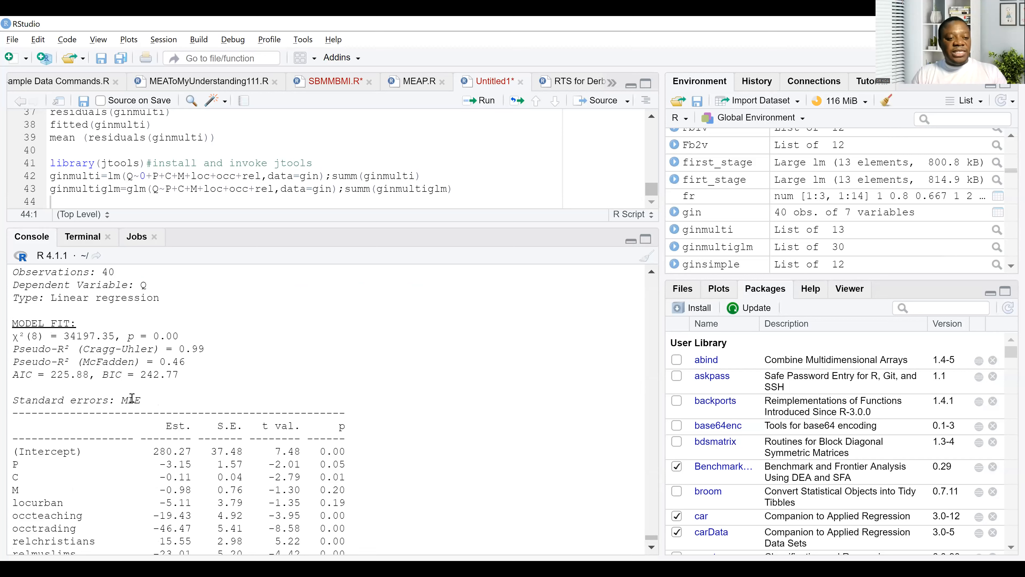
double_click(158, 397)
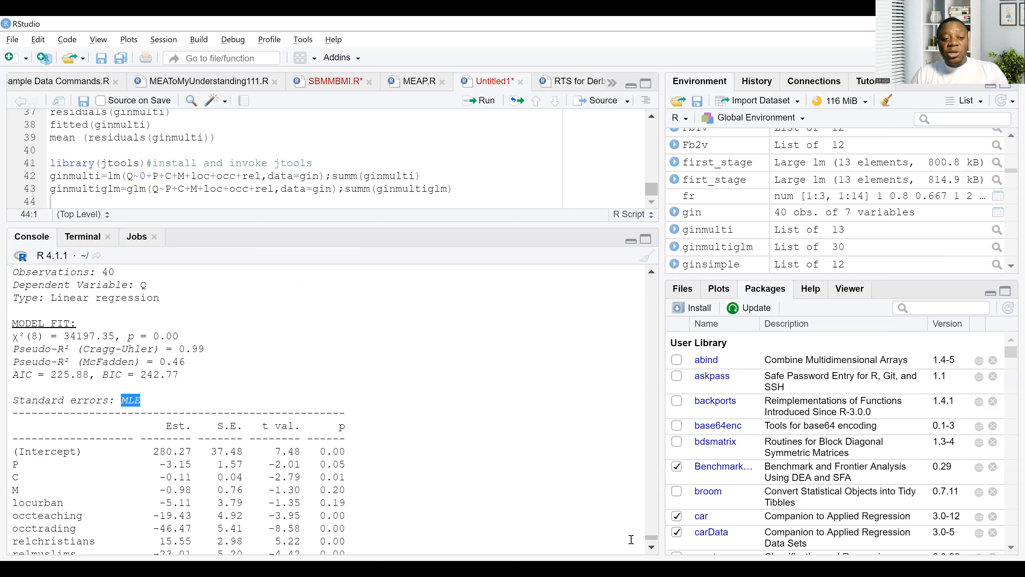
scroll(325, 404, "down", 2)
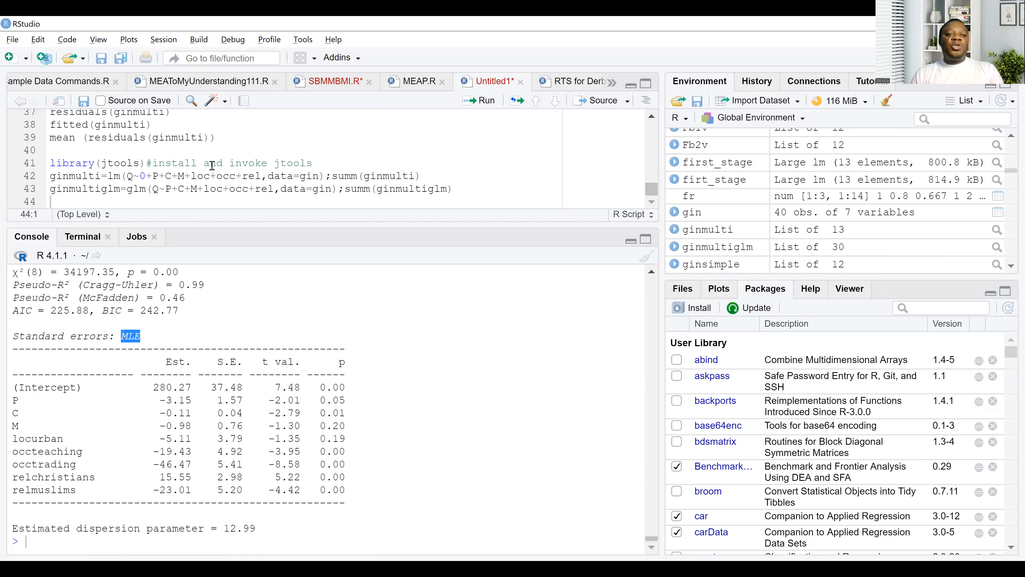
left_click(203, 187)
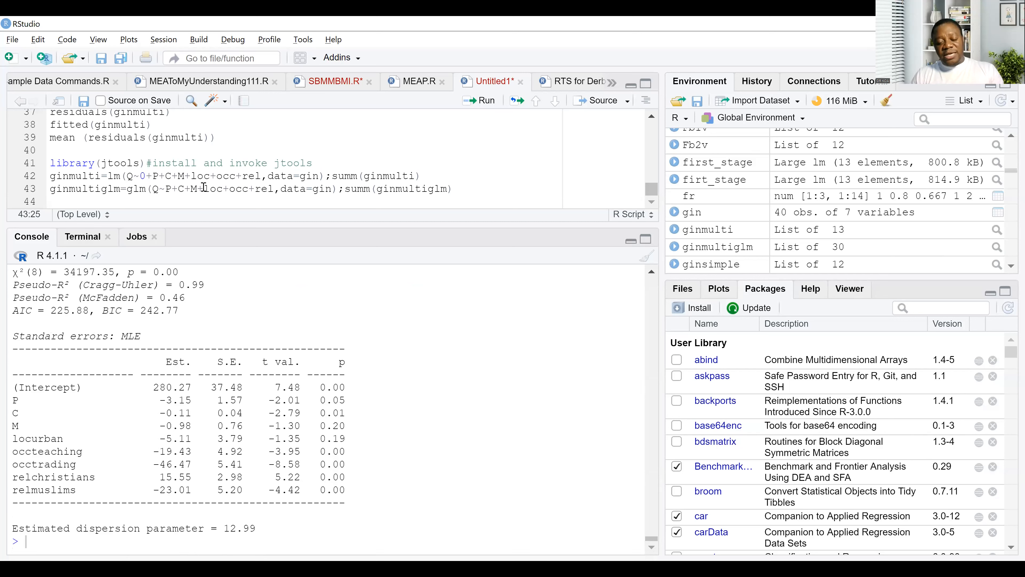
key("alt+Tab")
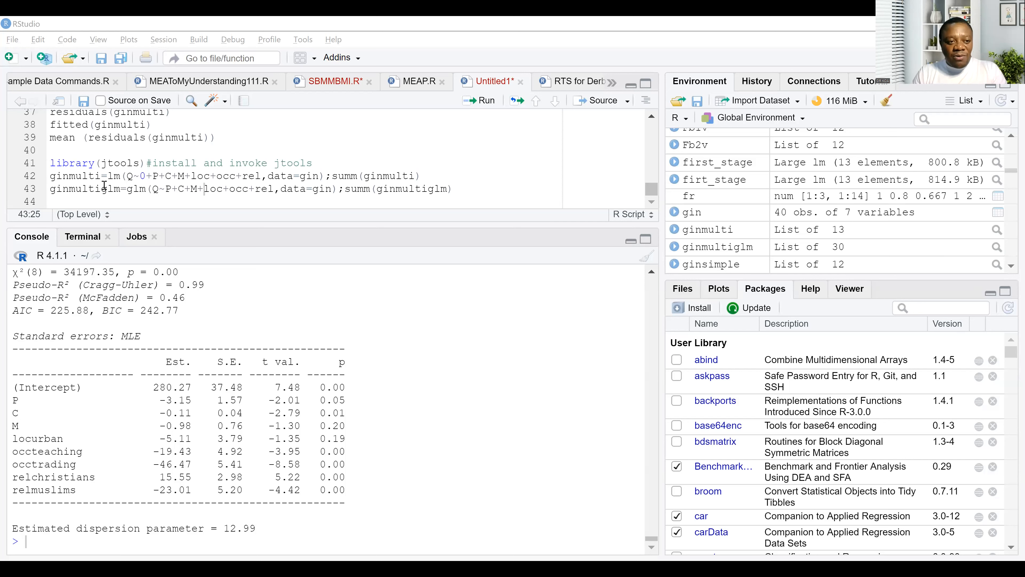
Copy the ginmulti regression line from line 42 onto the empty line 44
triple_click(83, 178)
key("ctrl+c")
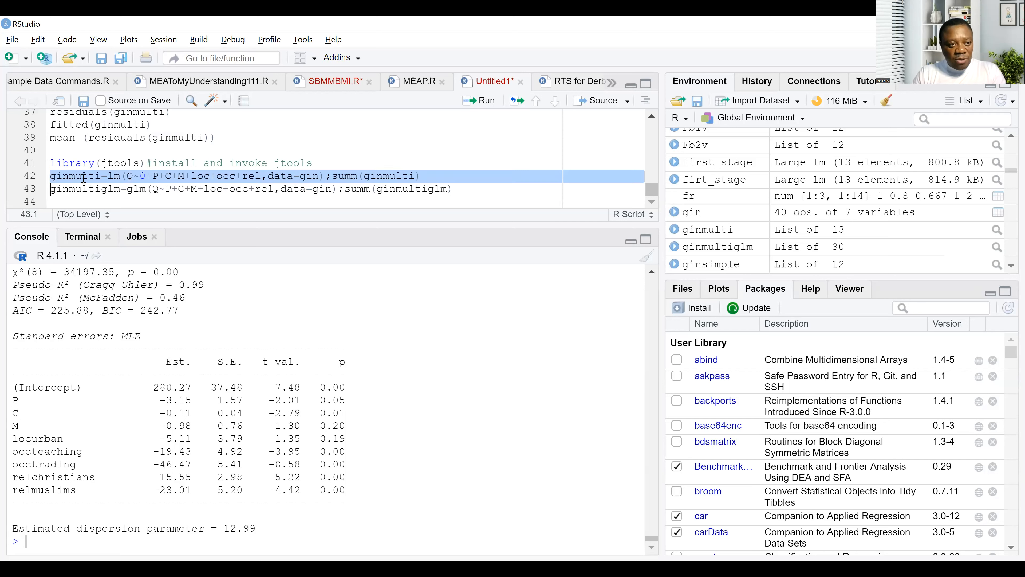
left_click(88, 198)
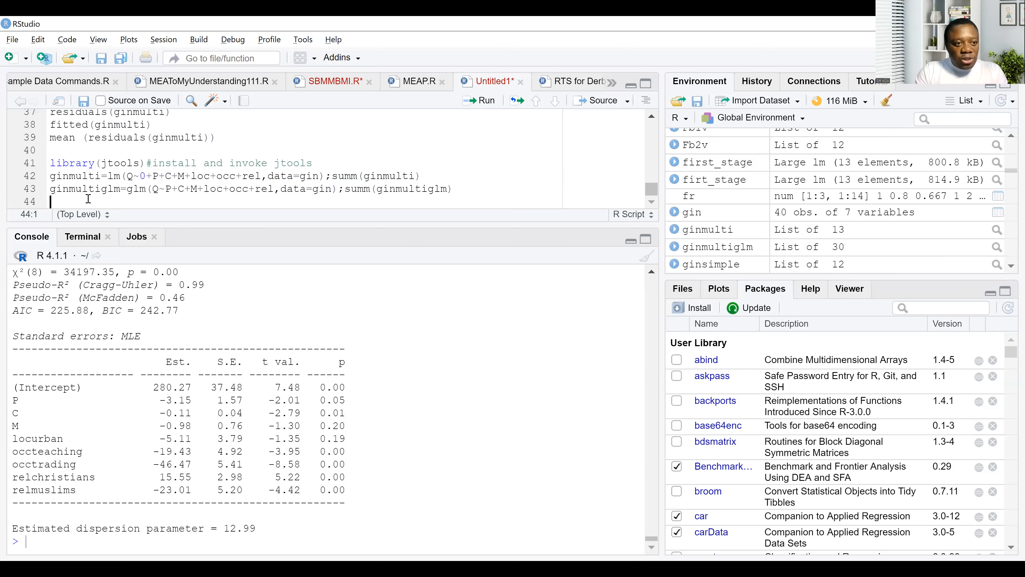
key("ctrl+v")
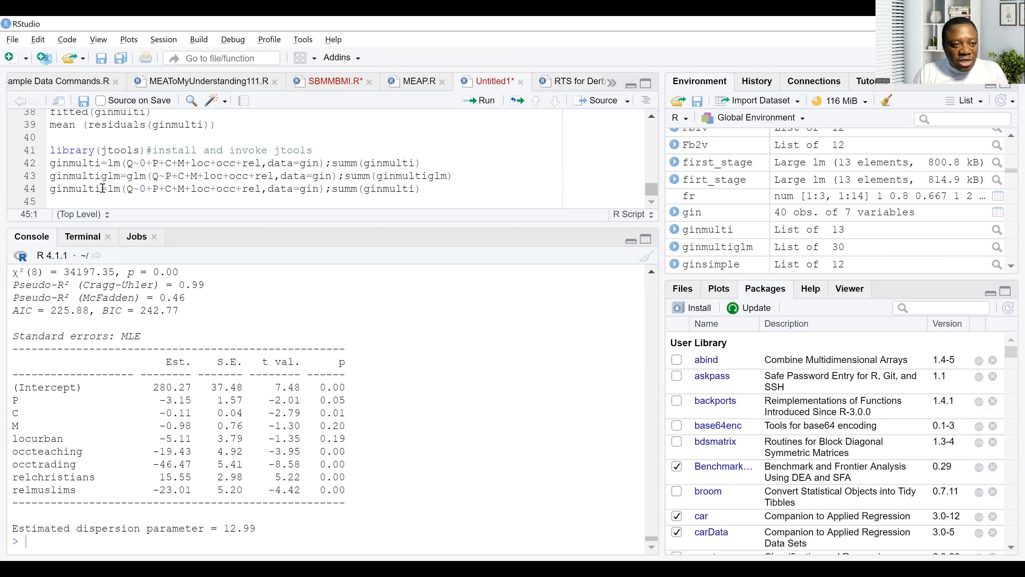
On line 44, rename the assigned model to ginmultirobust and change its function from lm to rlm
left_click(102, 188)
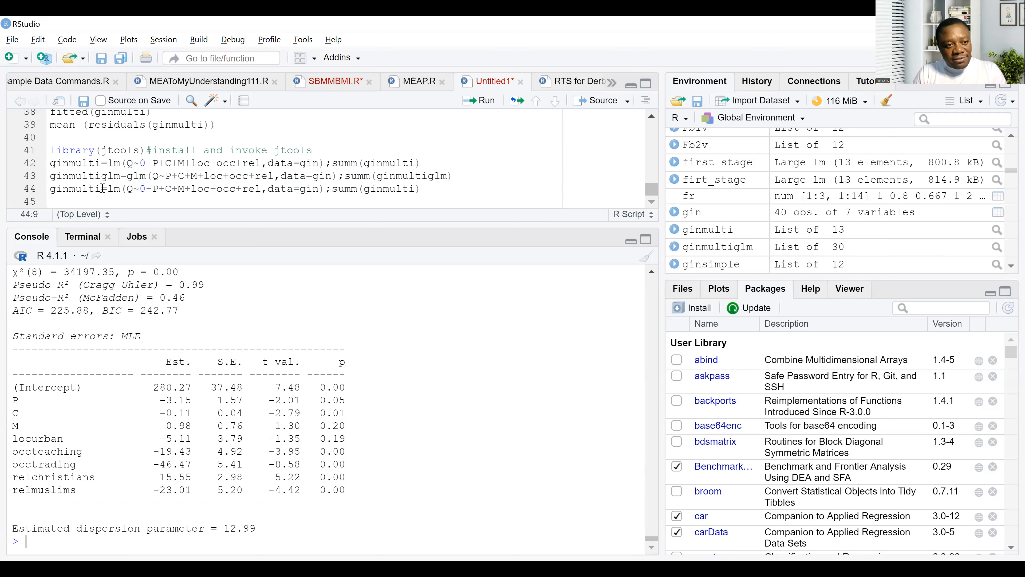
type("2")
type("o")
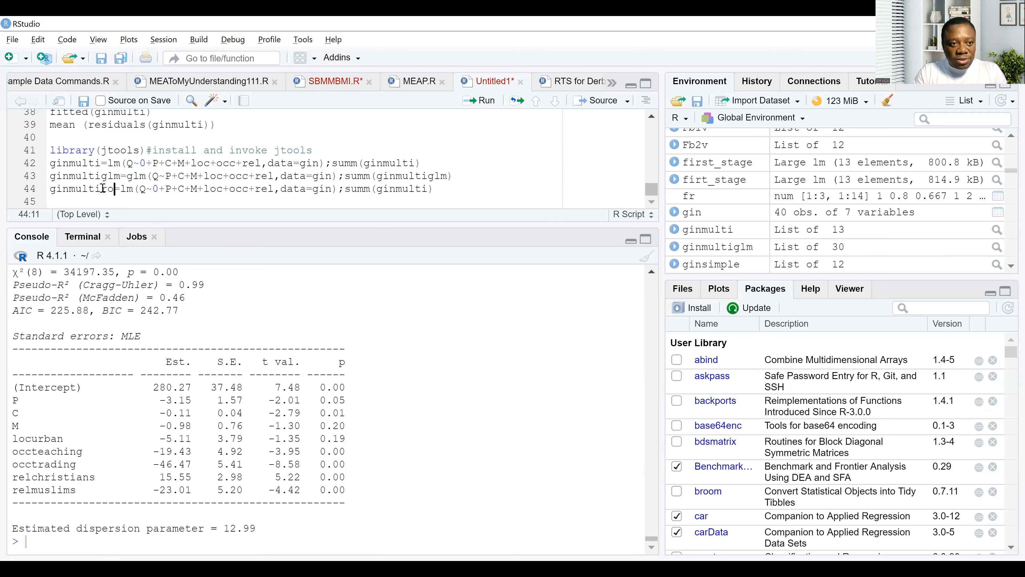
type("bust")
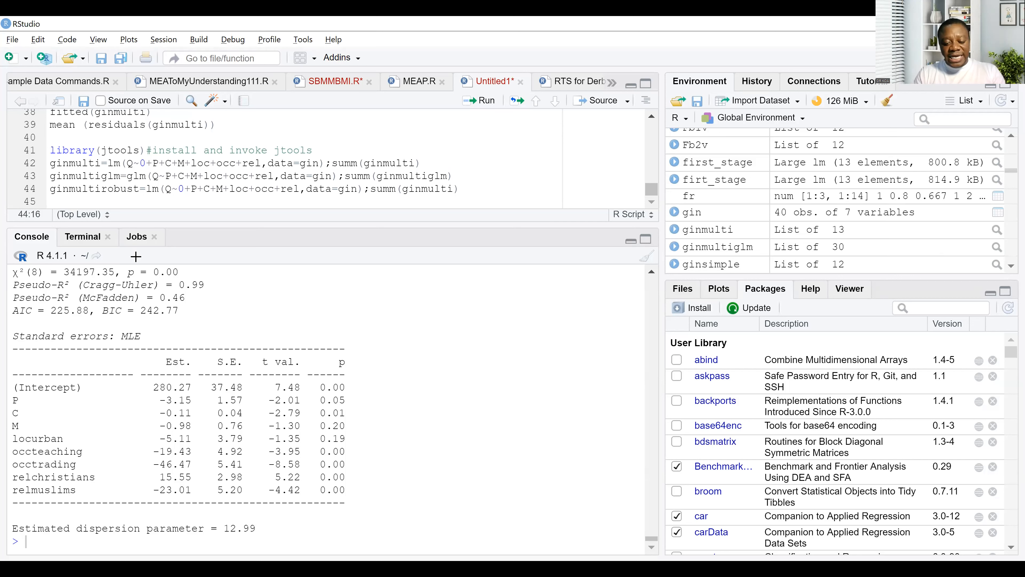
type("r")
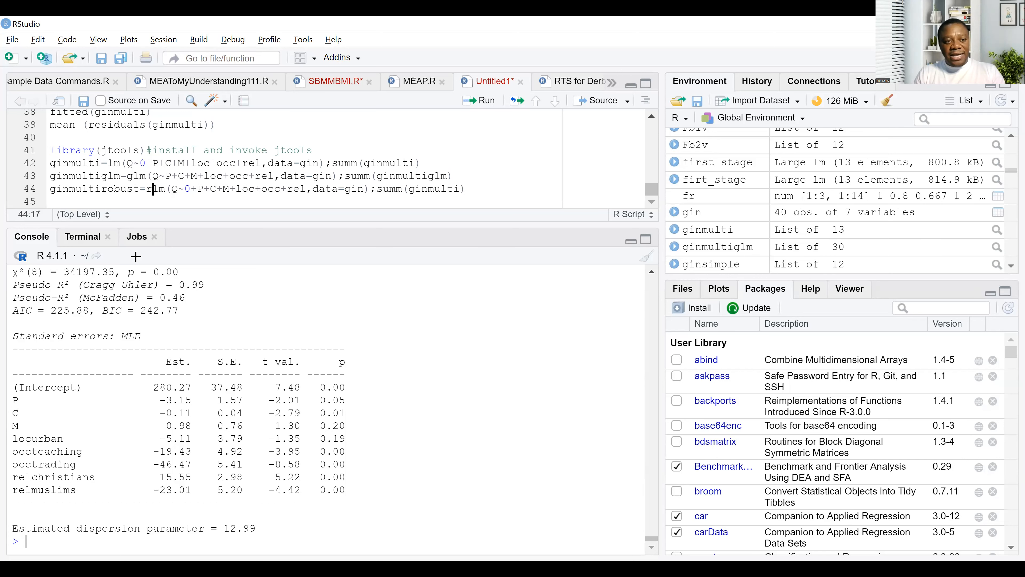
left_click(135, 255)
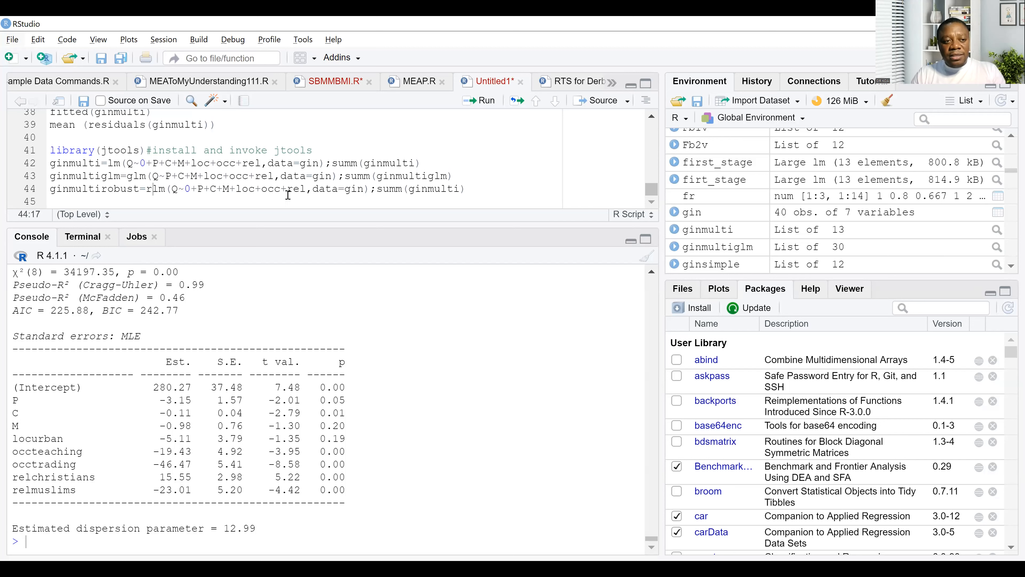
Replace the summ argument on line 44 with ginmultirobust and run the line
double_click(115, 190)
key("ctrl+c")
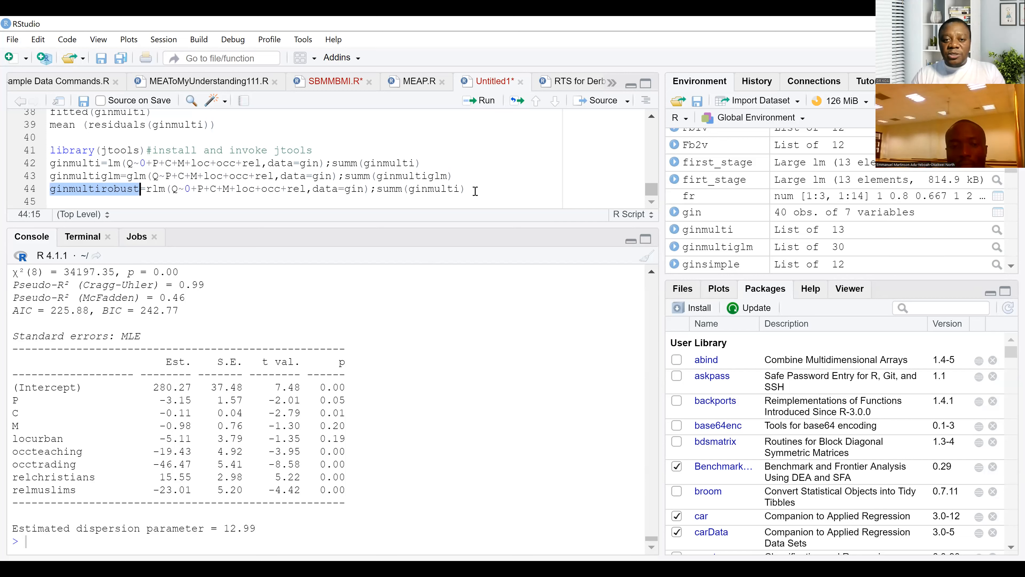
double_click(446, 190)
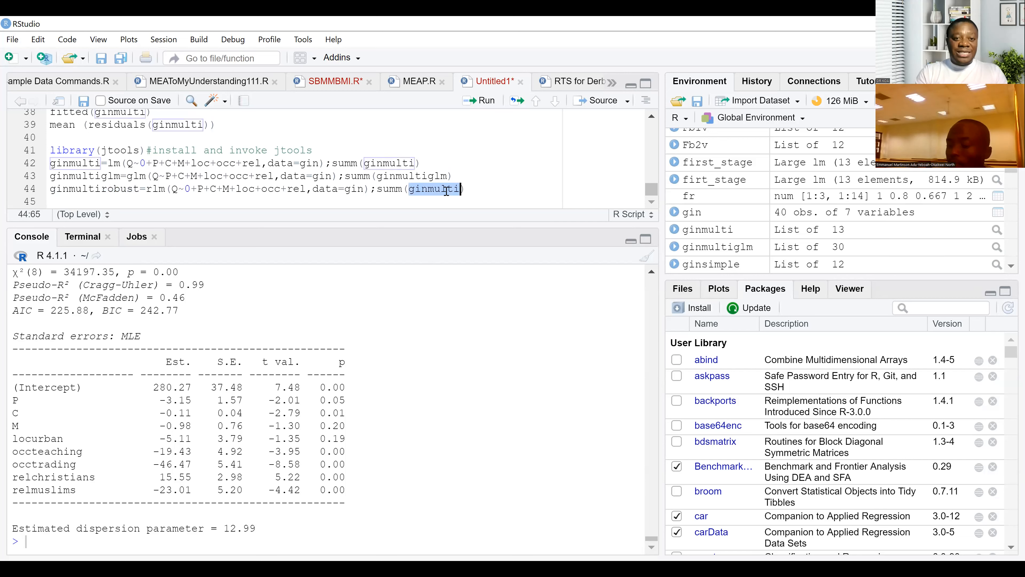
key("ctrl+v")
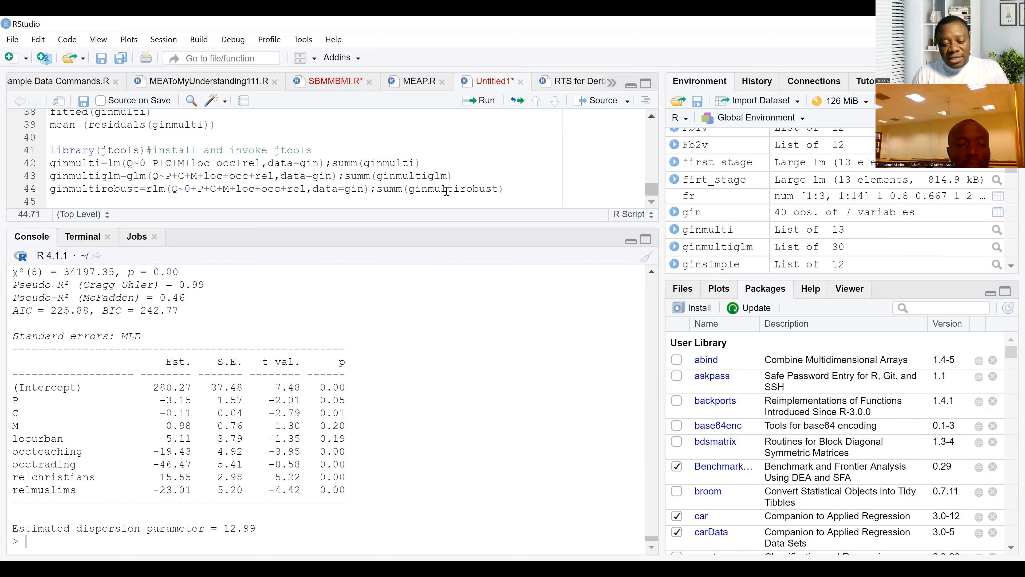
key("ctrl+Return")
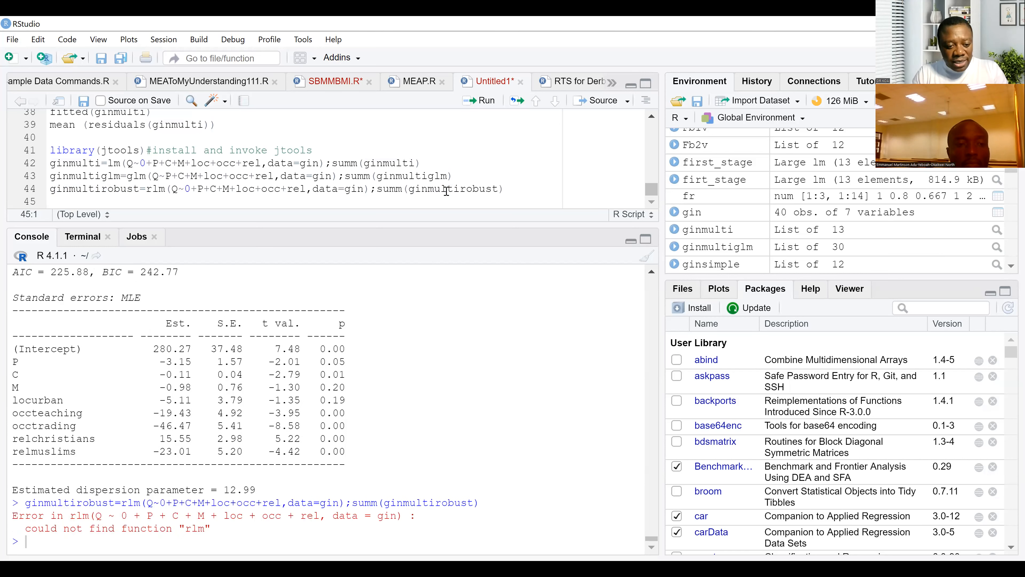
Insert a new line above the ginmultirobust model and write library(foreign) on it
left_click(456, 177)
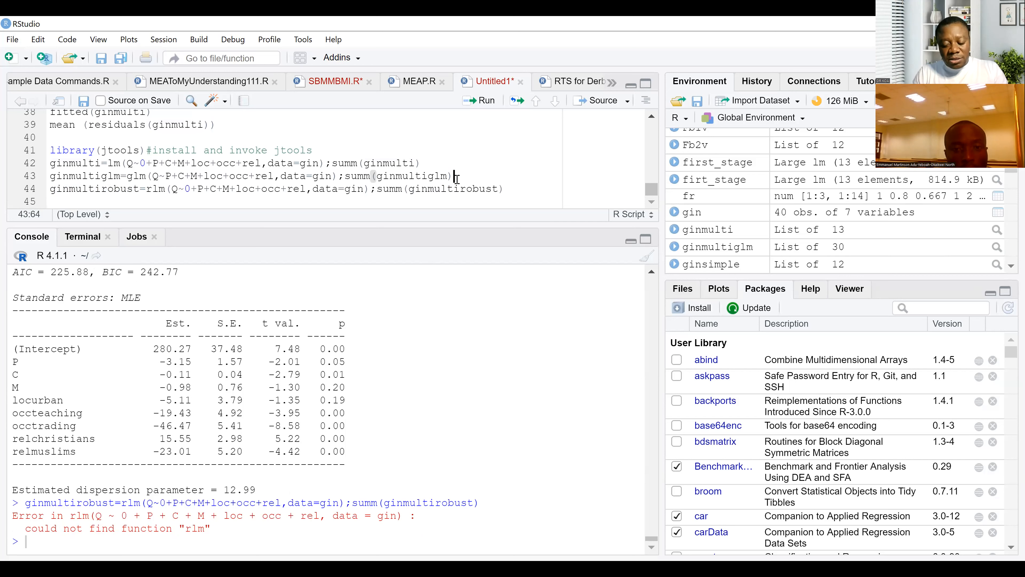
key("Return")
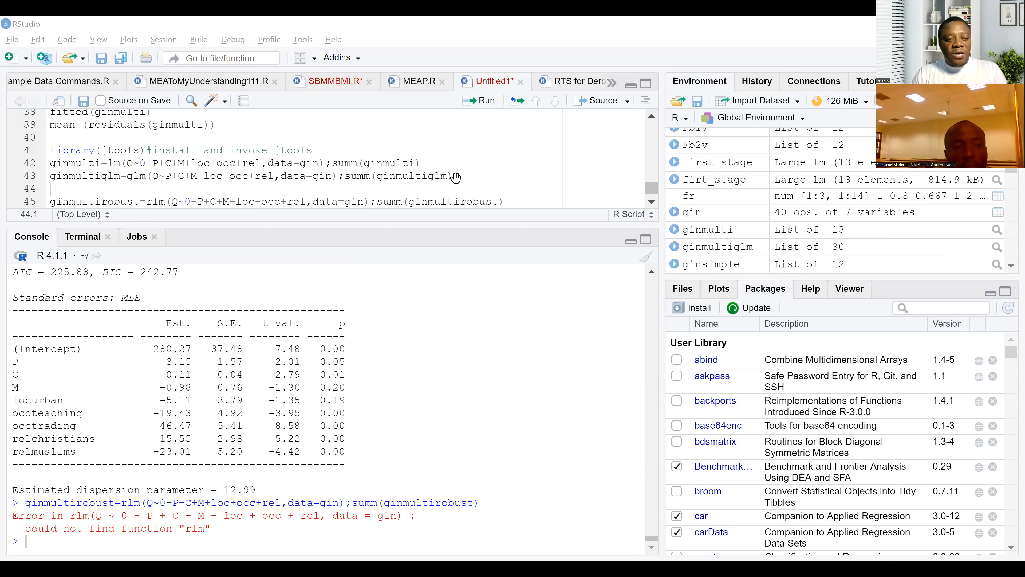
type("library")
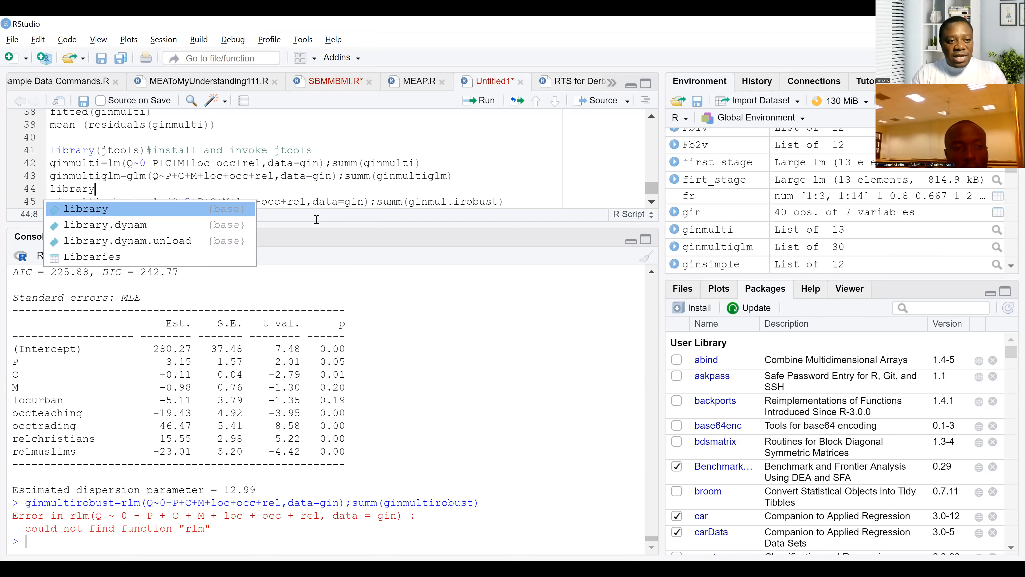
type("(")
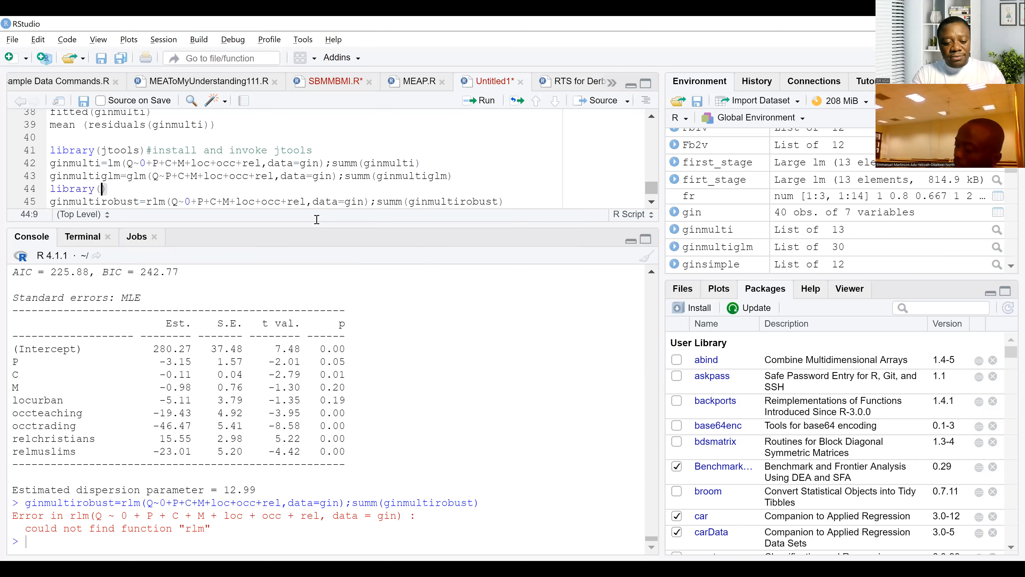
type("foreign")
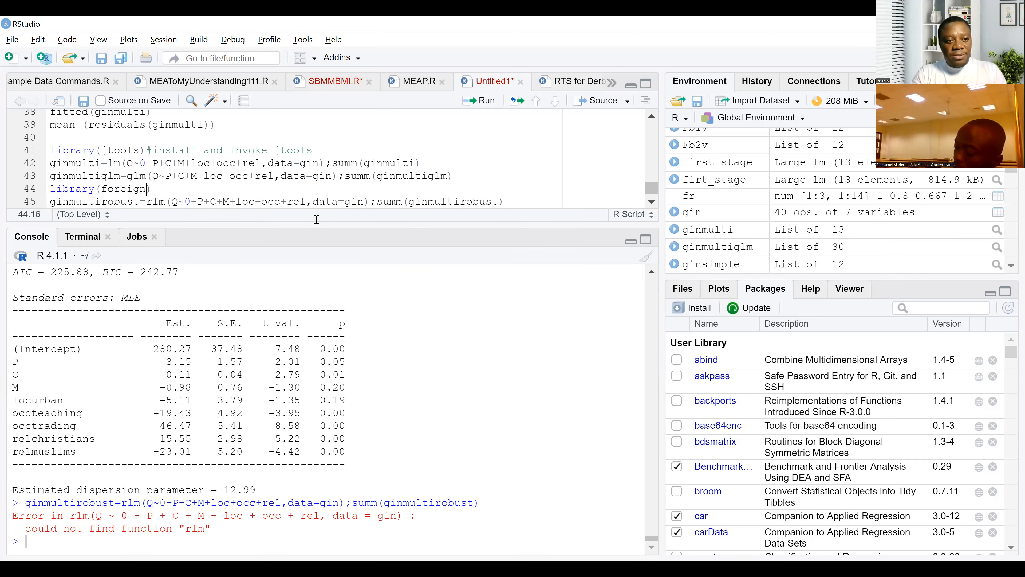
key("End")
Add library(MASS) on a new line directly below library(foreign)
key("Return")
type("li")
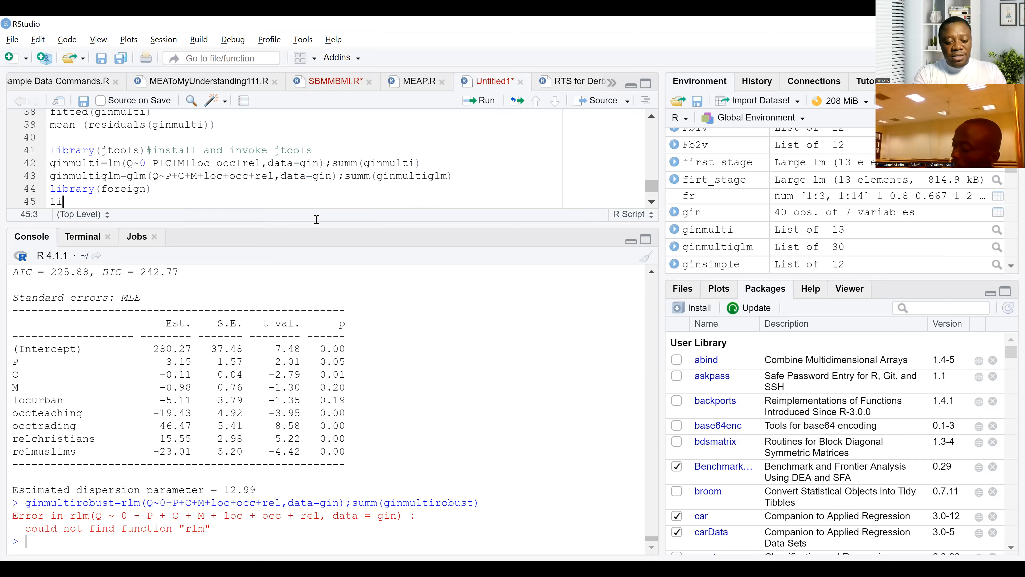
type("brary(MASS")
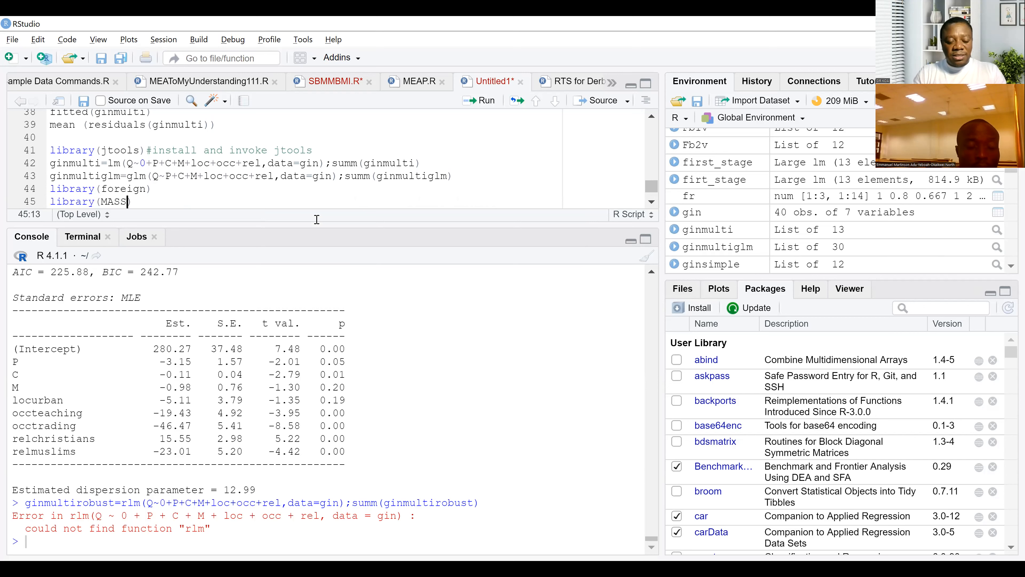
key("alt+Tab")
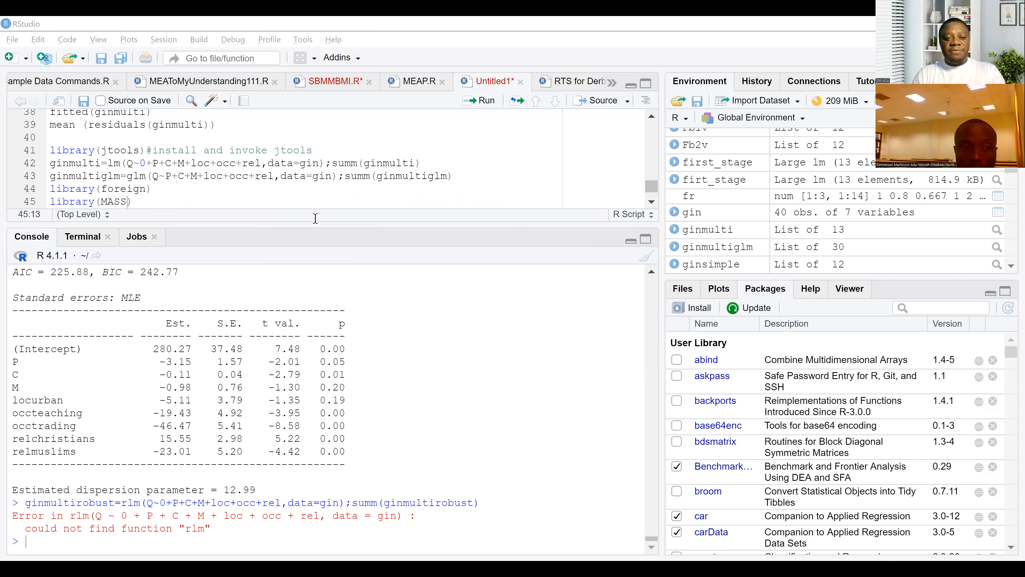
left_click(128, 200)
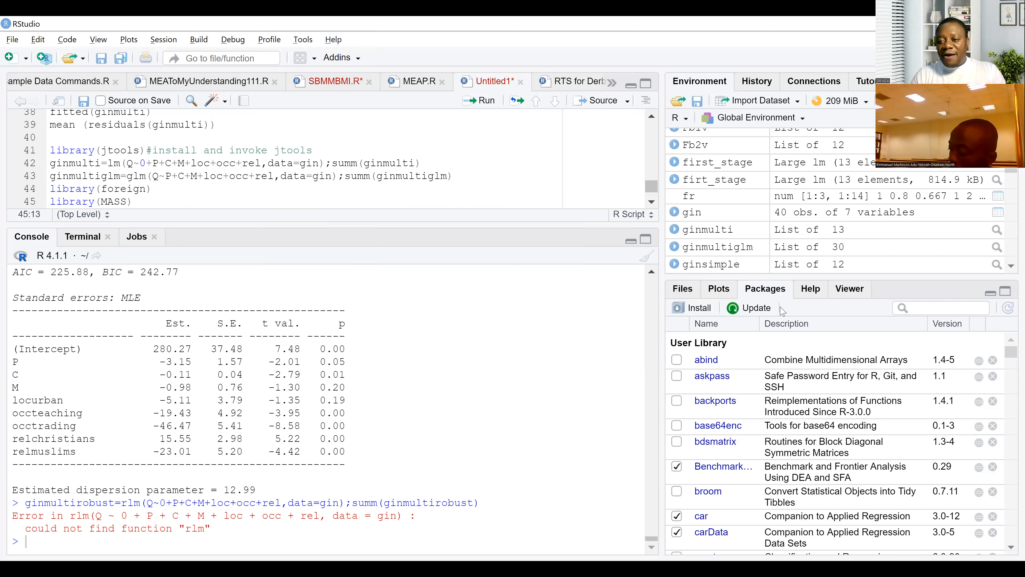
Filter the package list by forei and load the foreign package
left_click(927, 308)
type("for")
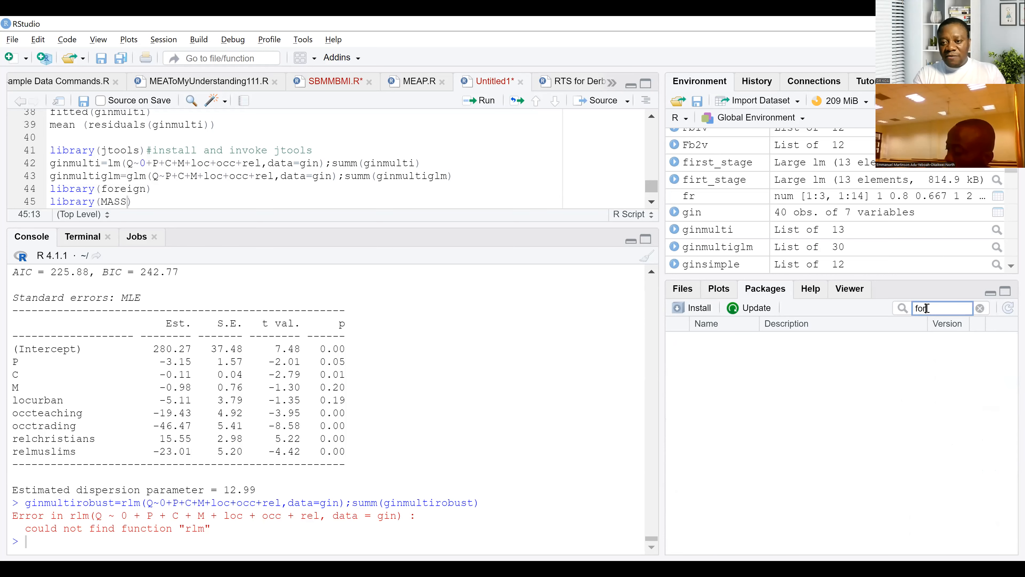
type("ei")
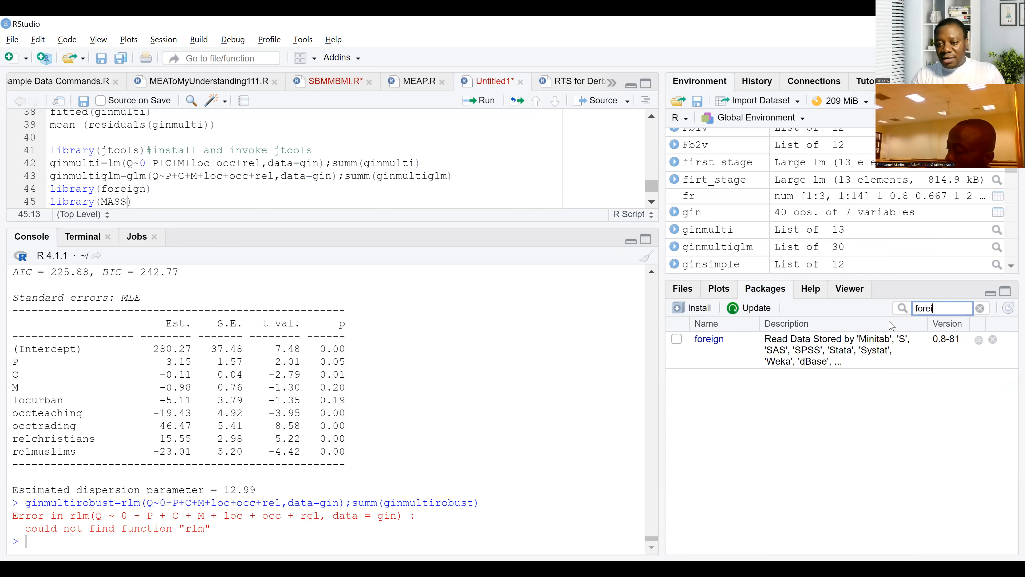
left_click(677, 339)
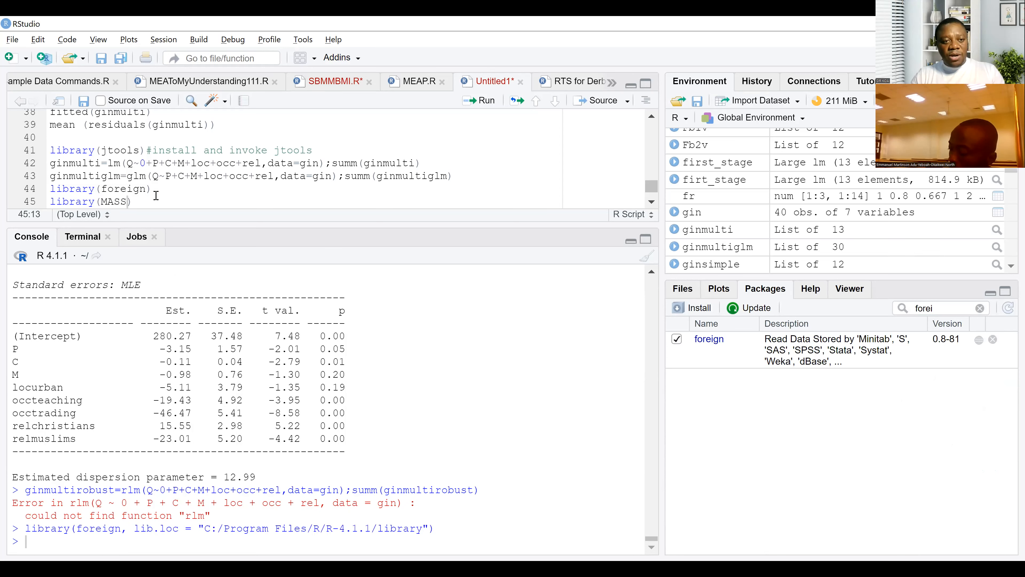
Filter the package list by MASS and load the MASS package
double_click(927, 309)
type("M")
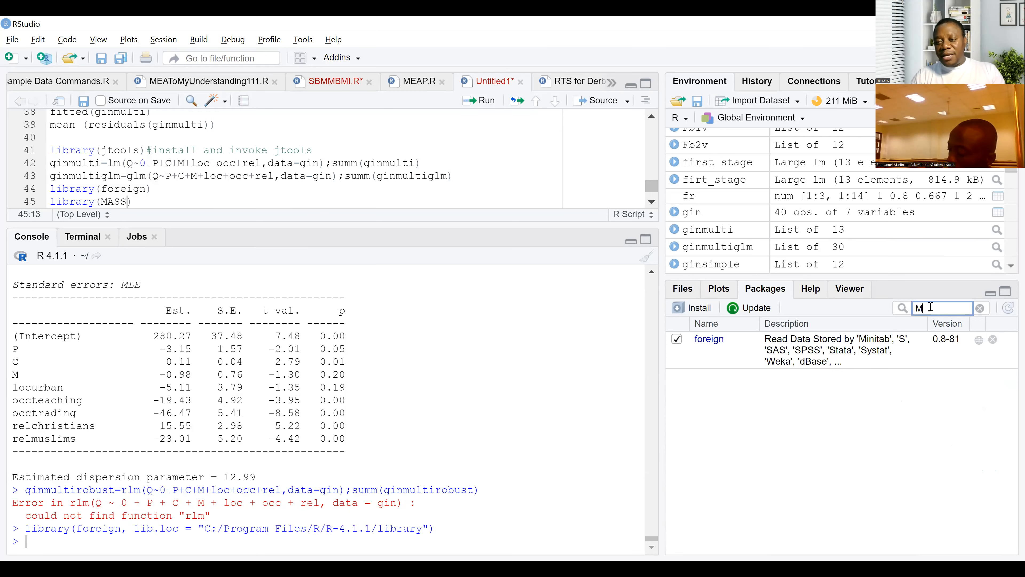
type("ASS")
left_click(676, 339)
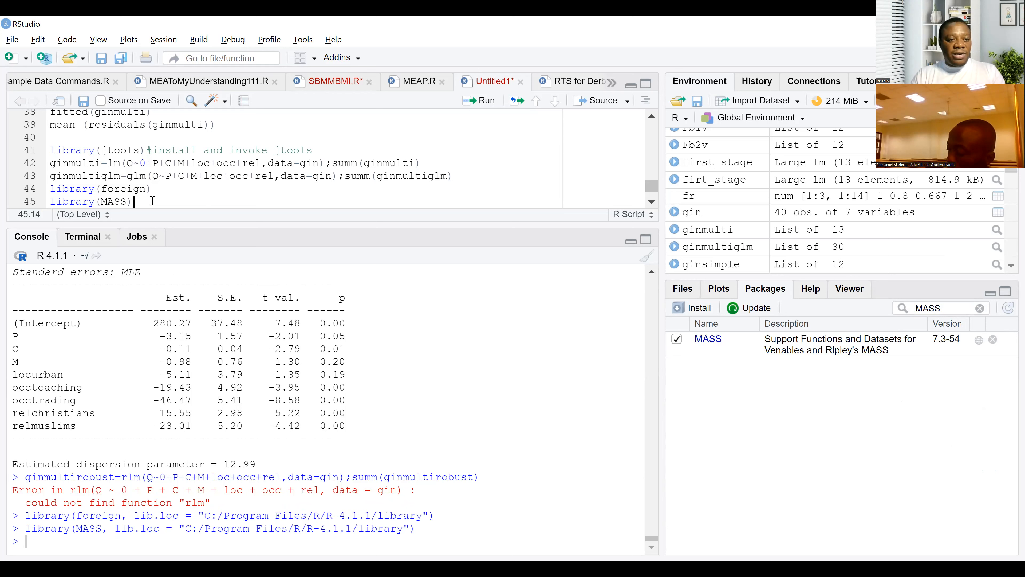
Try to run the ginmultirobust rlm model on line 46 with its summ call
key("Down")
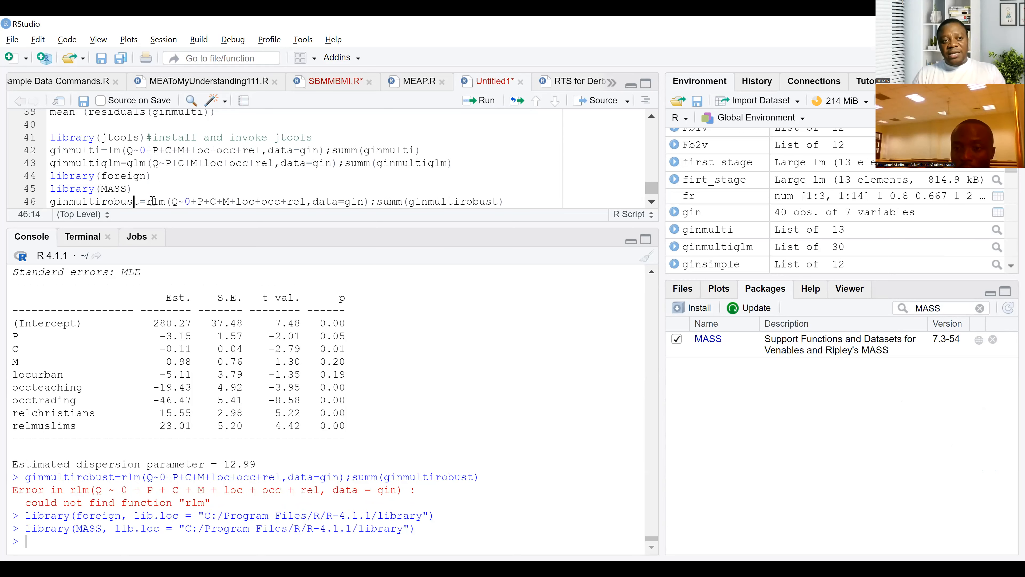
key("Down")
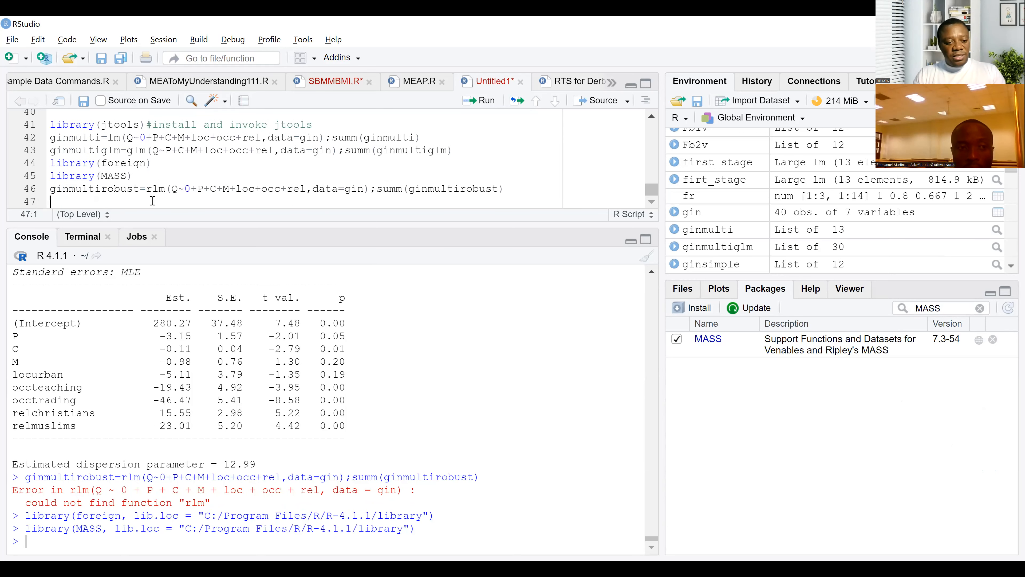
key("ctrl+Return")
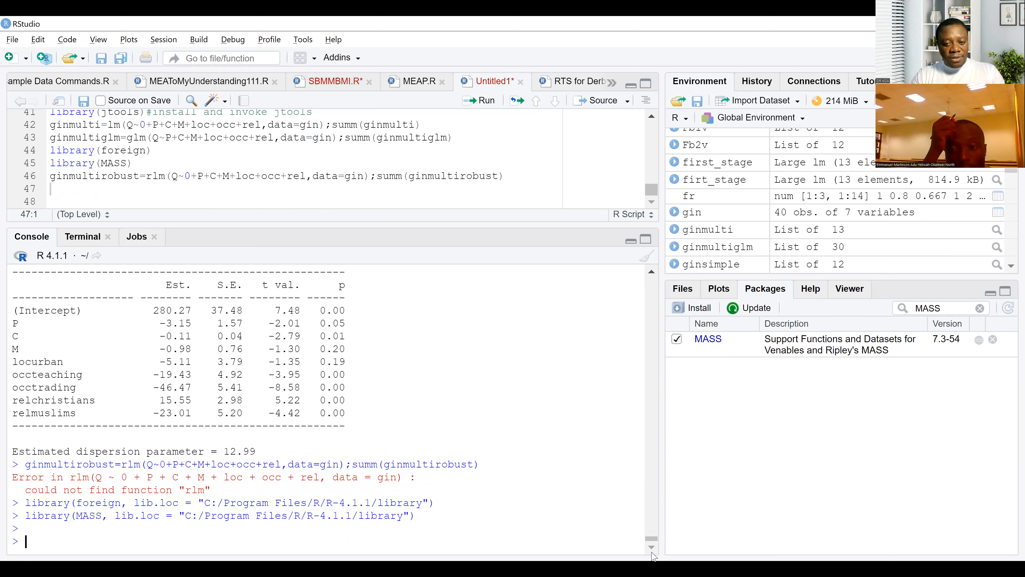
left_click(402, 176)
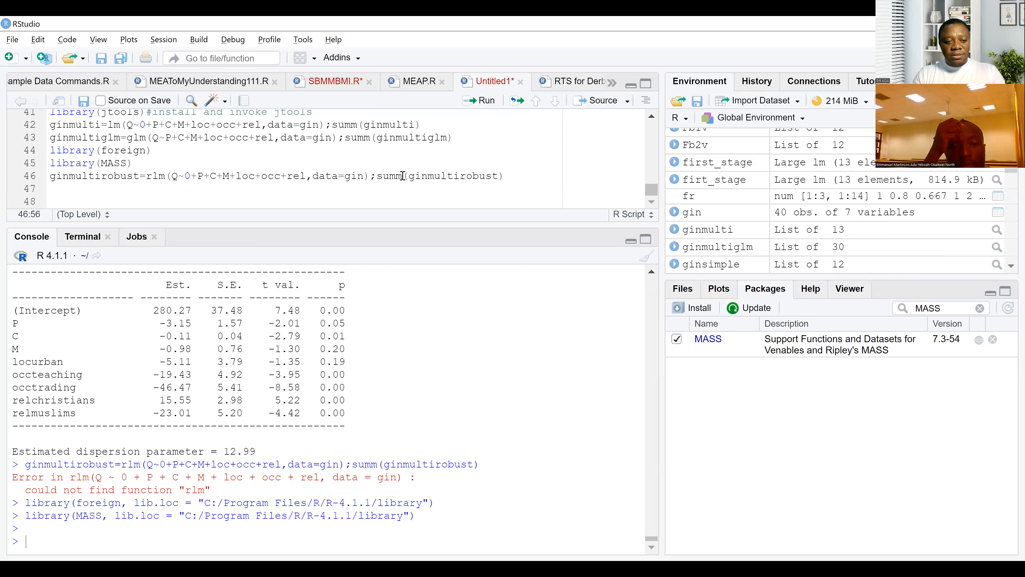
key("ctrl+Return")
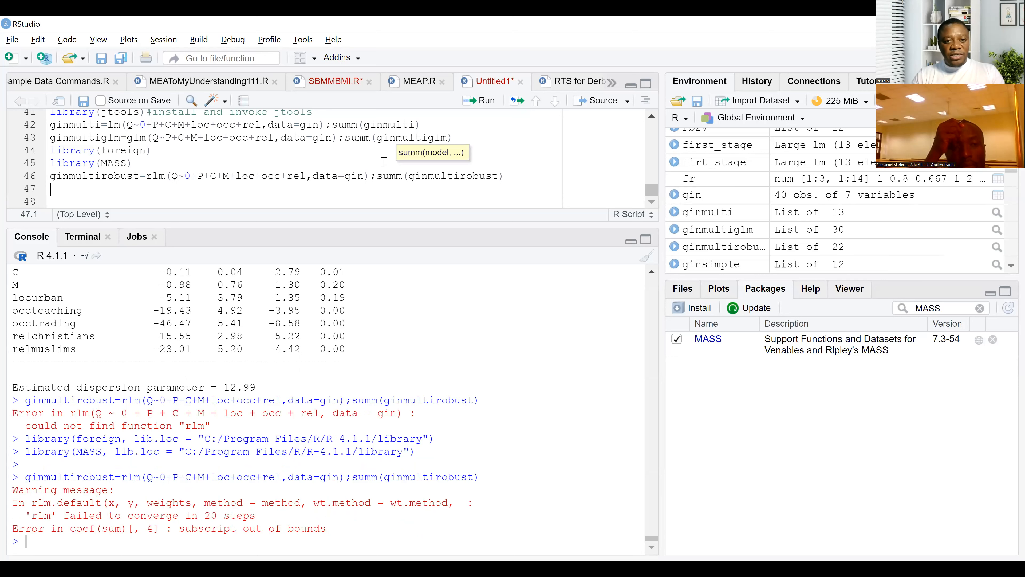
Change summ to summary in the ginmultirobust line and run the line
left_click(402, 176)
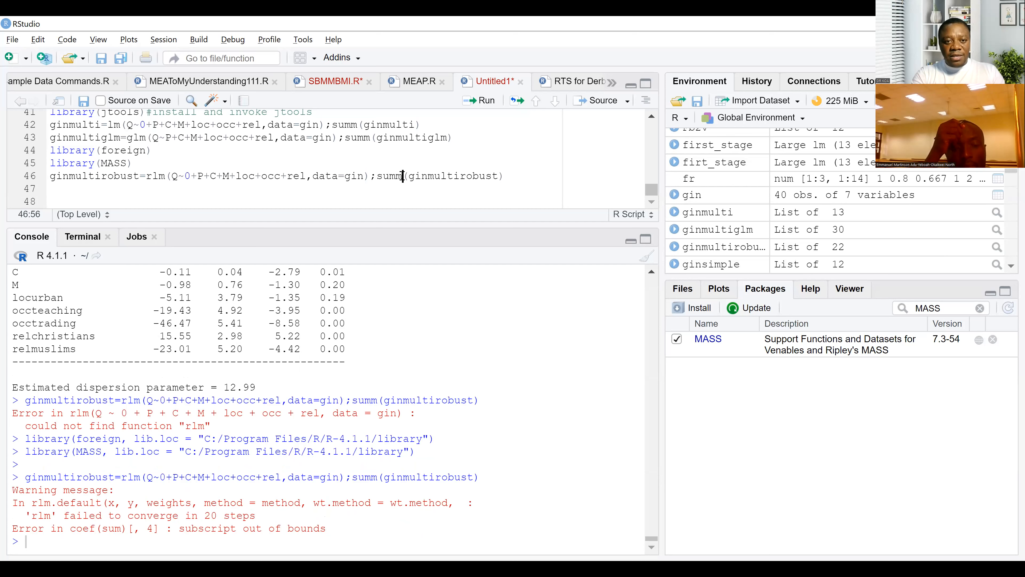
type("ar")
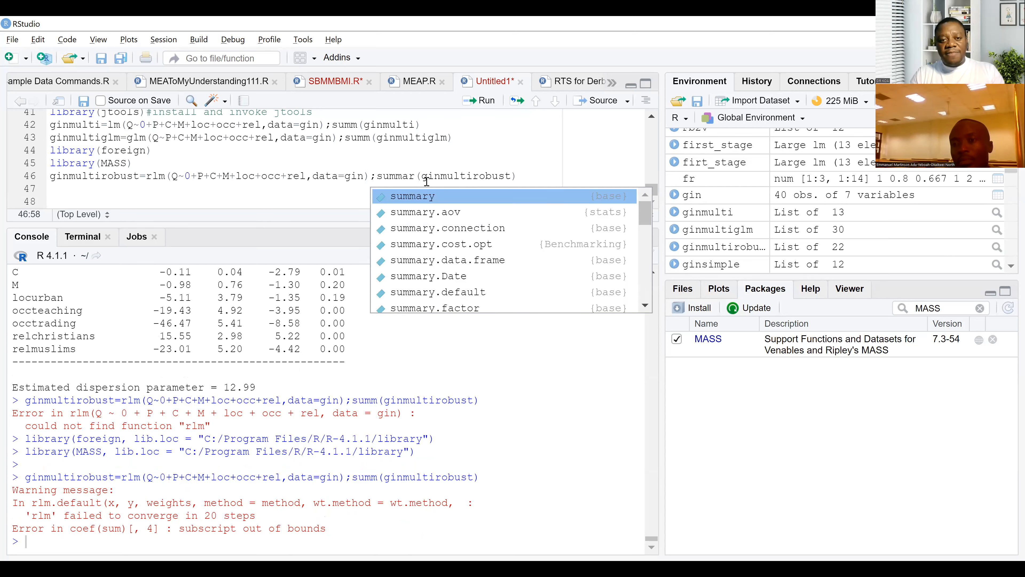
key("Return")
left_click(382, 170)
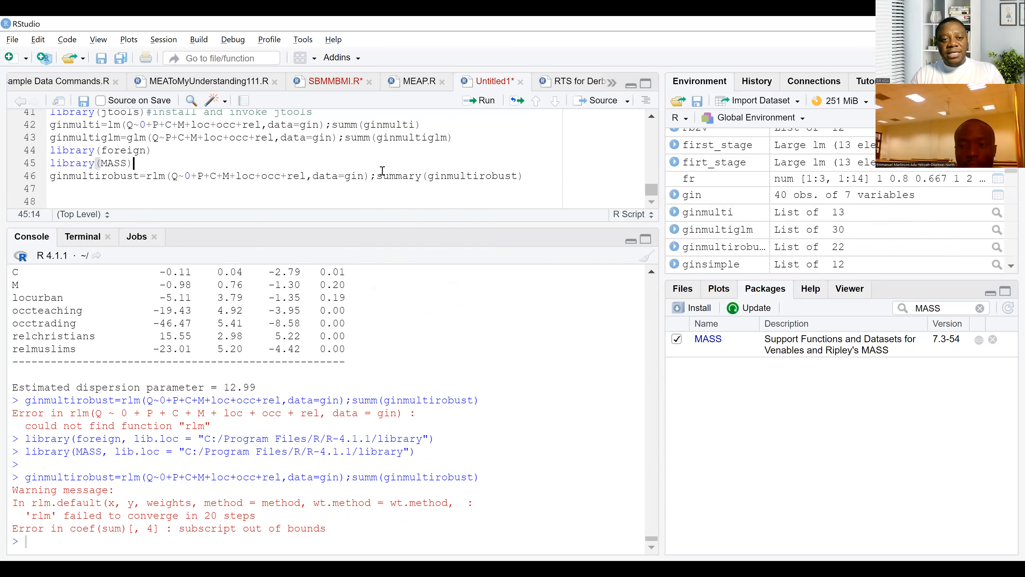
left_click(360, 180)
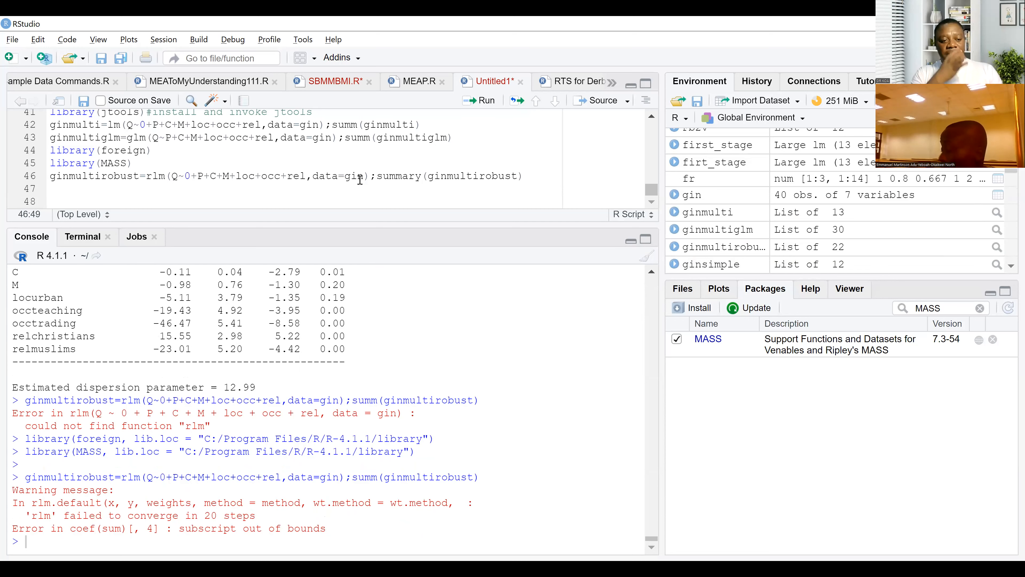
key("ctrl+Return")
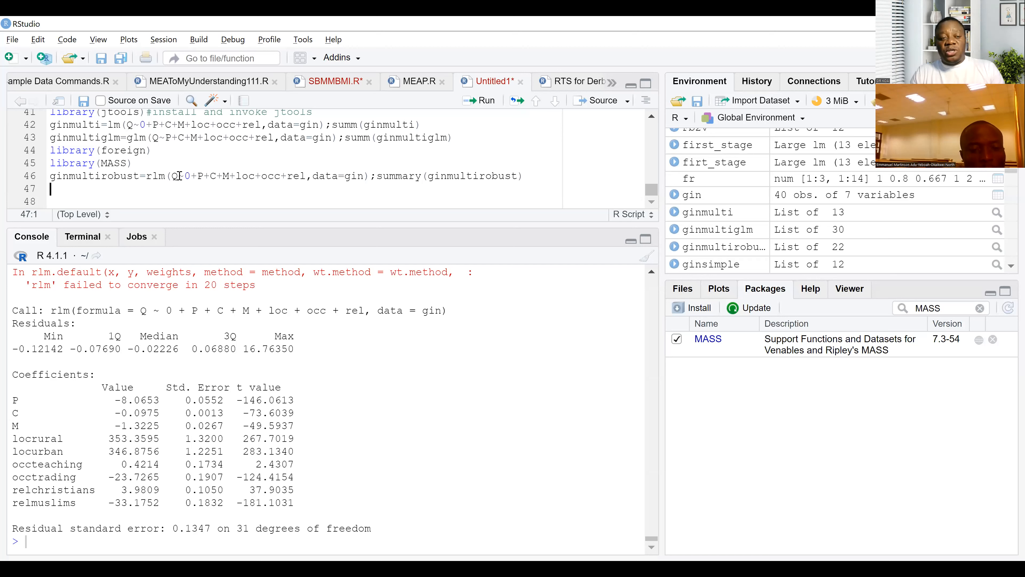
Search the installed package list for hux
left_click(79, 192)
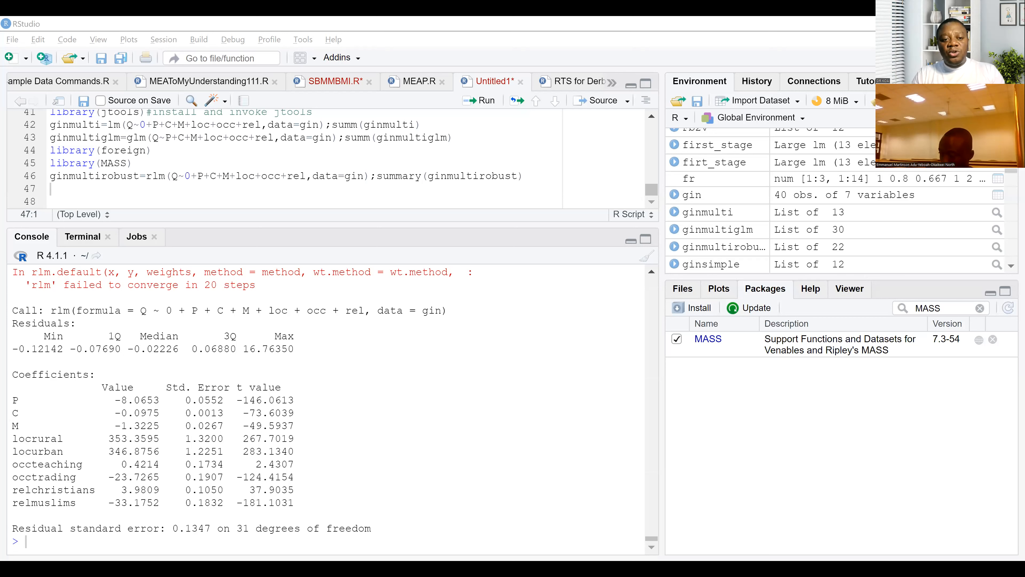
left_click(108, 191)
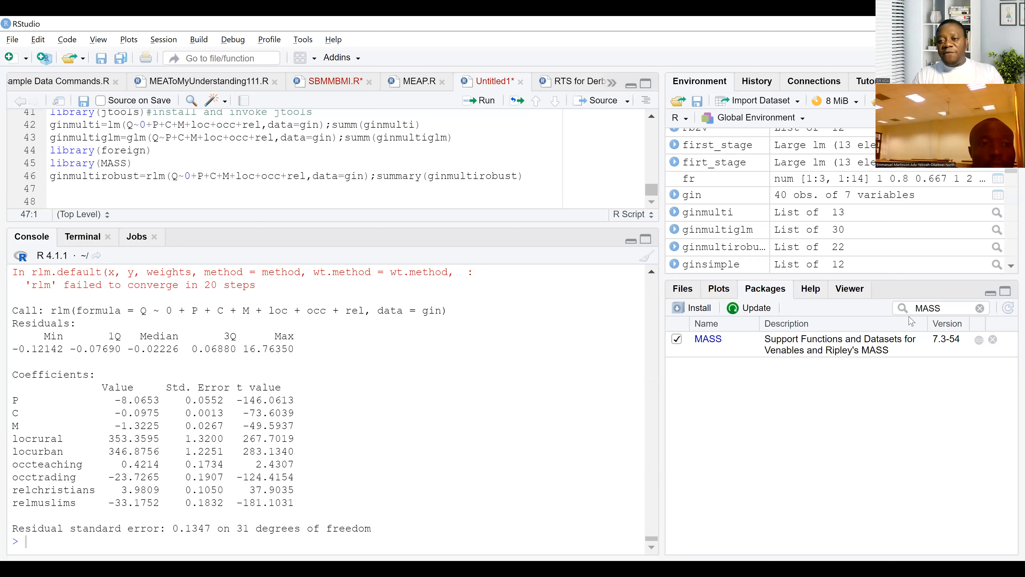
left_click(921, 308)
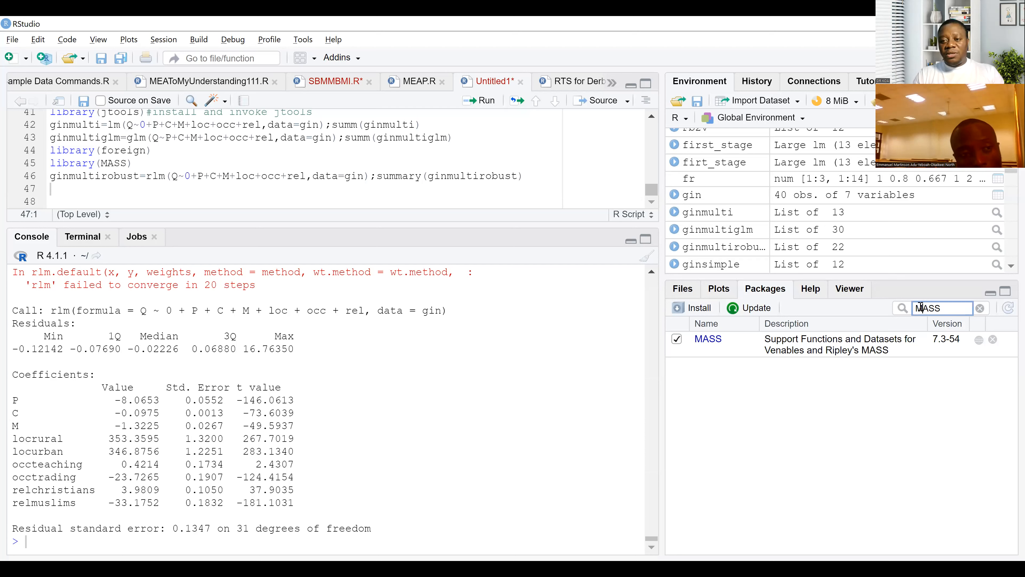
double_click(921, 307)
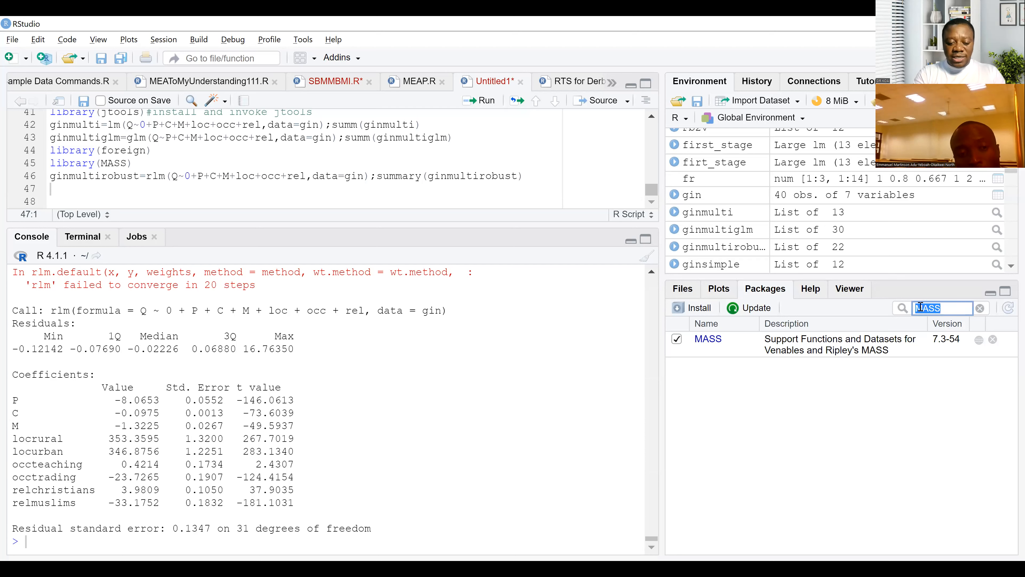
type("hu")
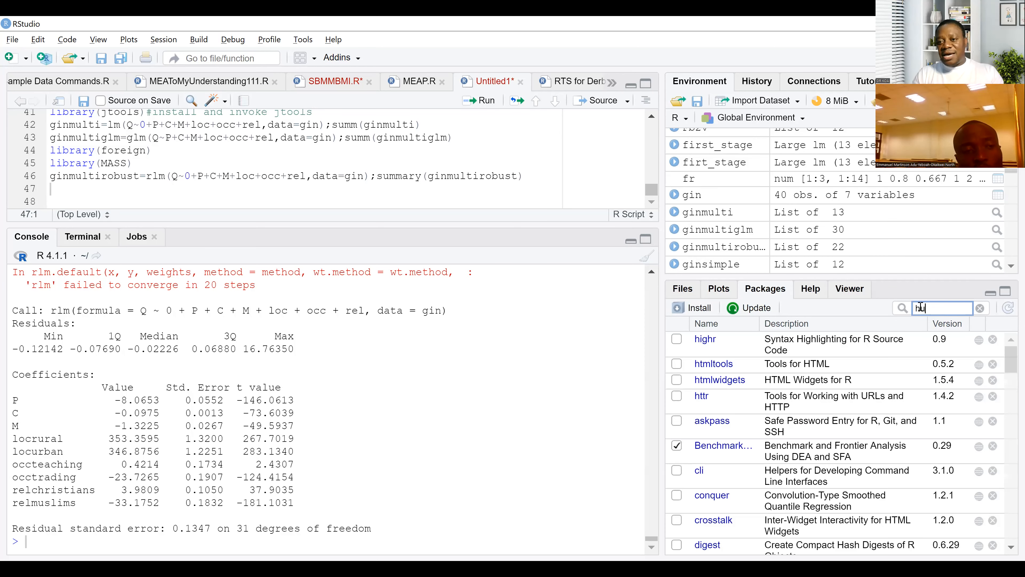
type("x")
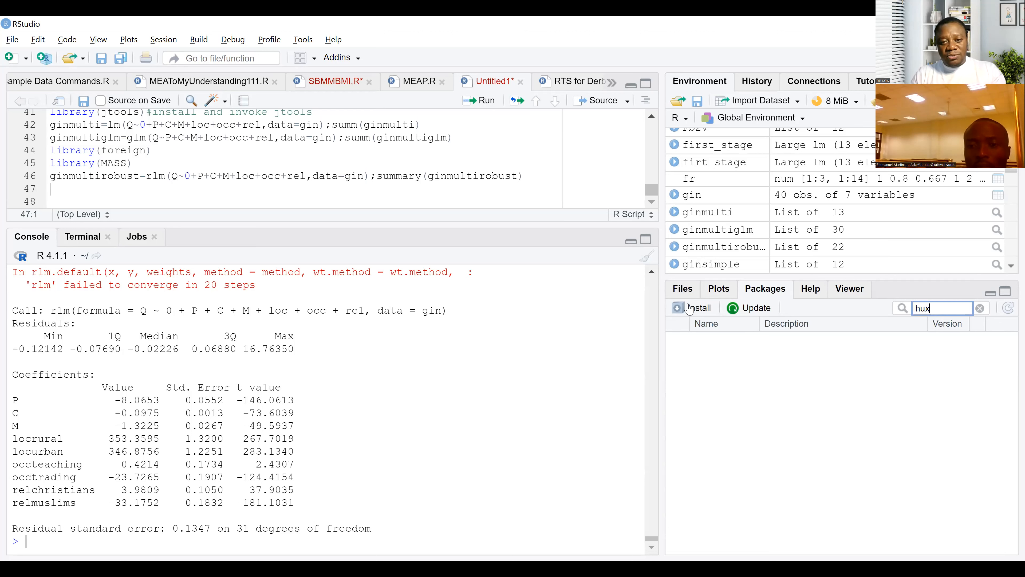
Install the huxtable package from the CRAN repository with its dependencies
left_click(689, 308)
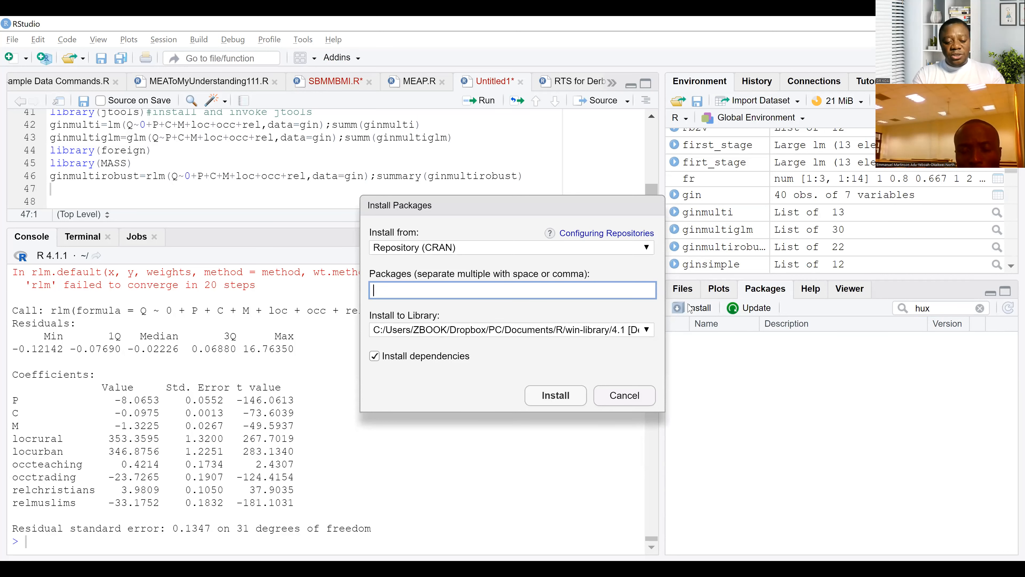
type("h")
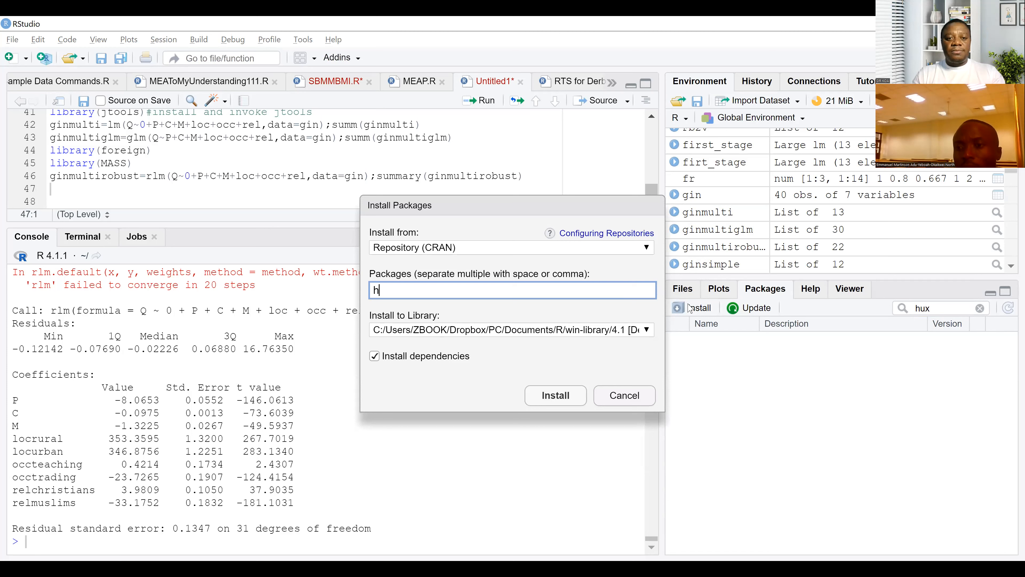
type("uxtable")
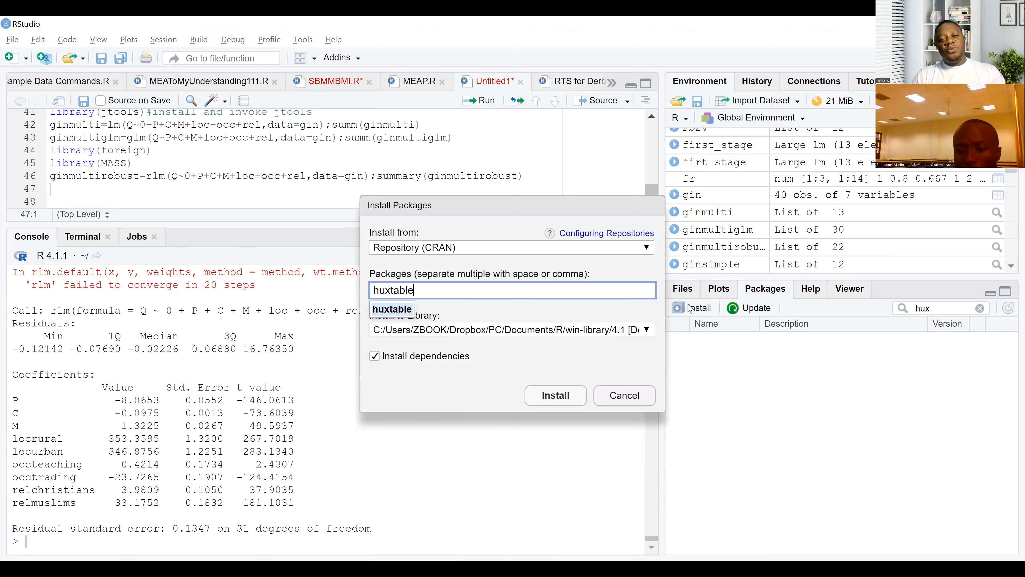
left_click(399, 313)
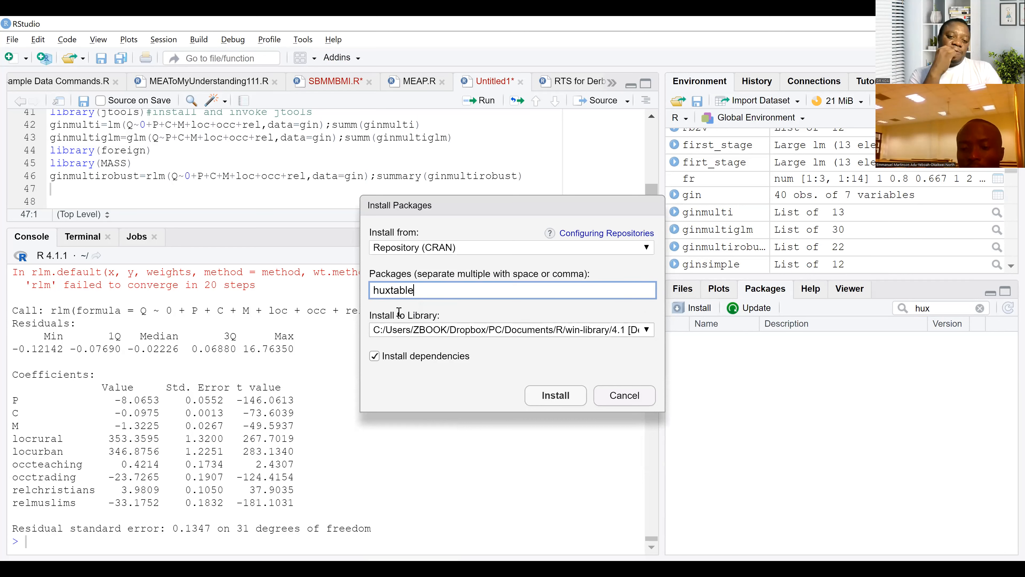
key("Return")
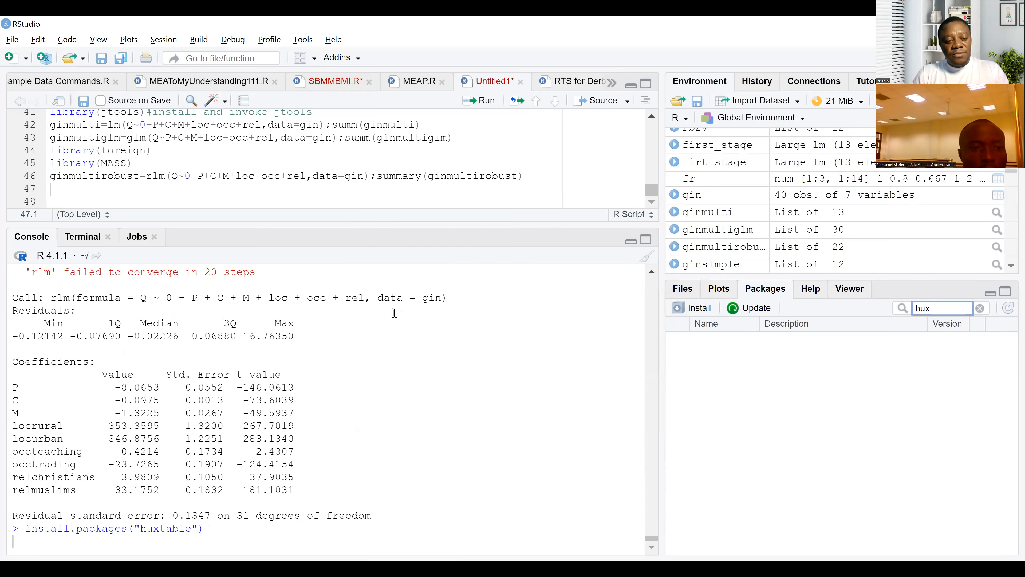
Write library(hustable) on line 47 below the ginmultirobust model and run the line
left_click(147, 189)
type("hustable")
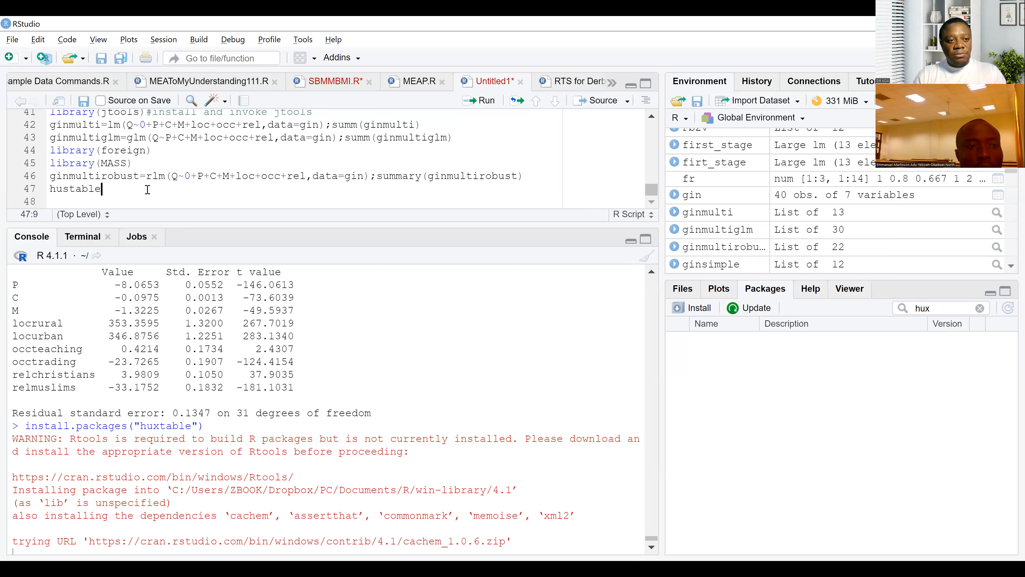
key("Home")
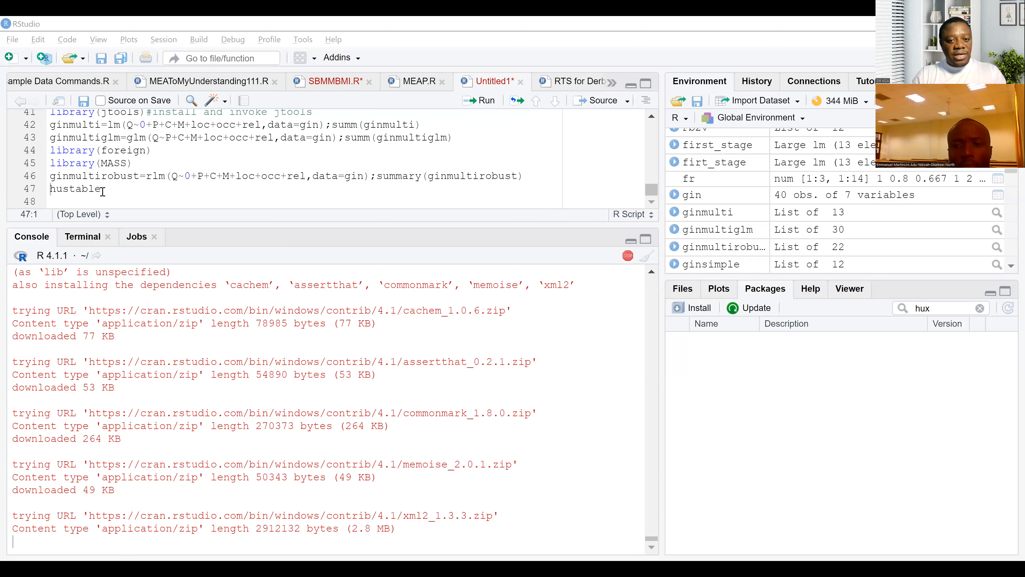
left_click(51, 187)
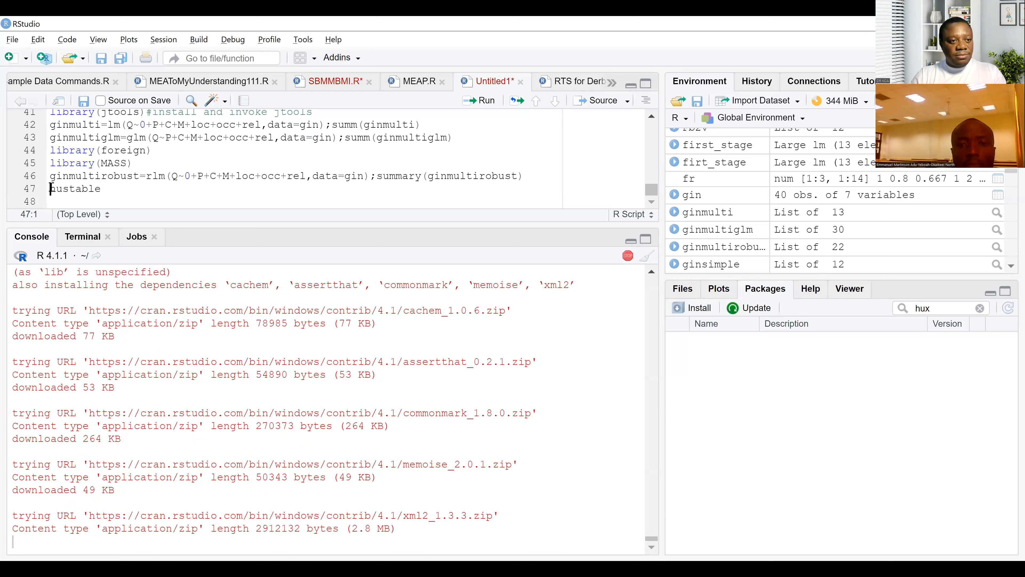
type("librar")
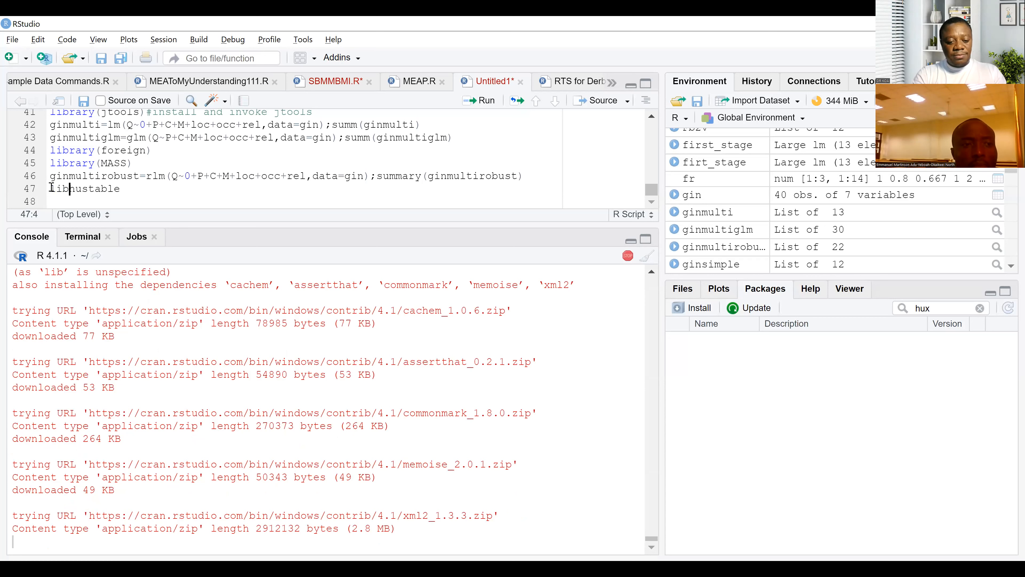
type("y(")
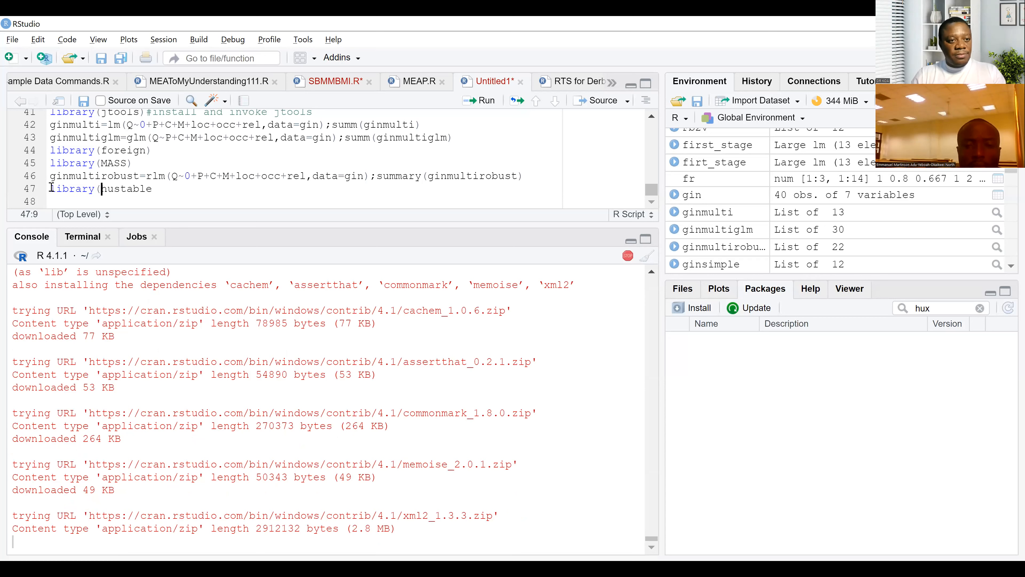
left_click(161, 186)
type(")")
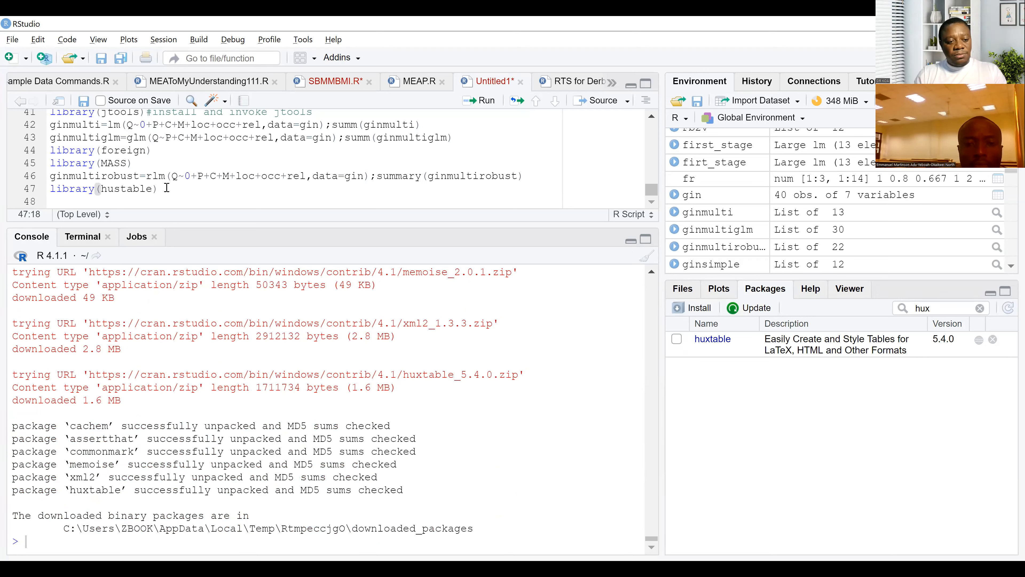
key("ctrl+Return")
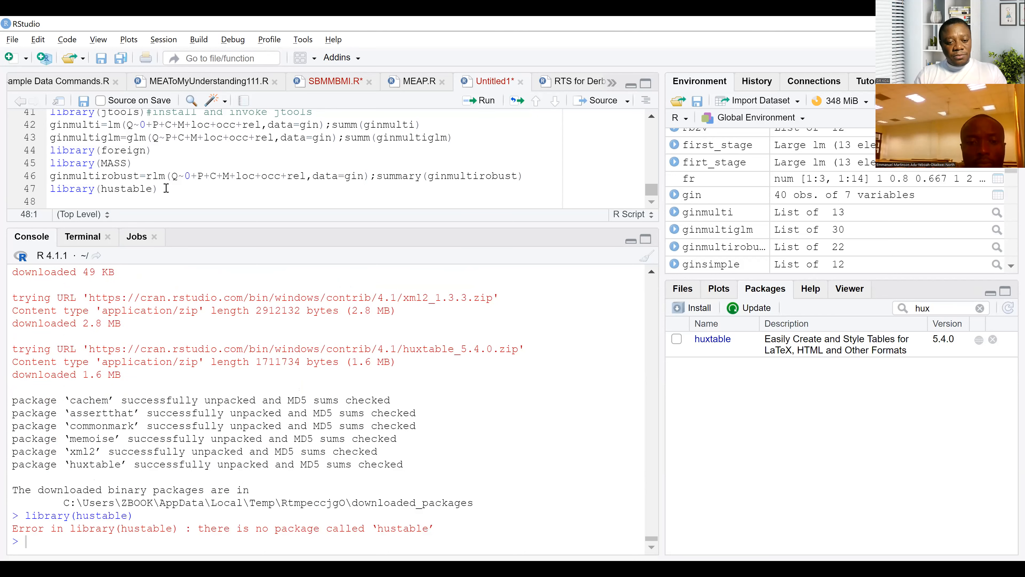
Correct the package name on line 47 to huxtable and run the line to load it
left_click(126, 188)
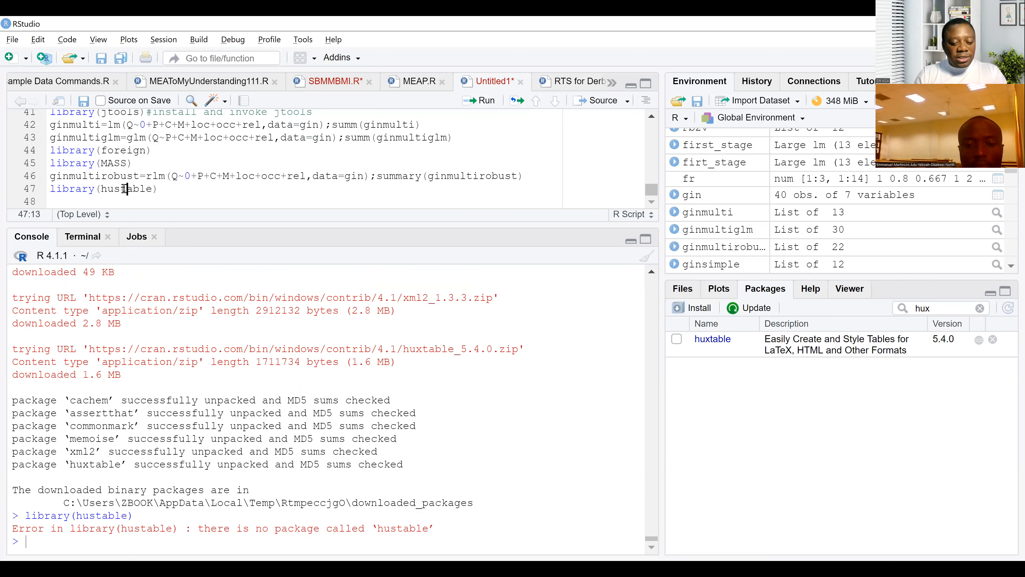
key("BackSpace")
type("x")
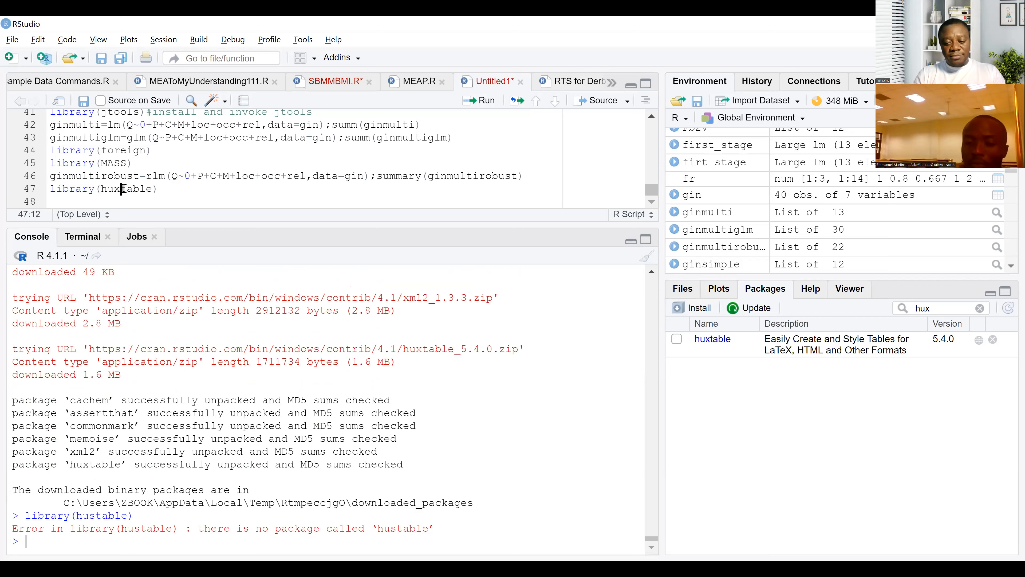
key("ctrl+Return")
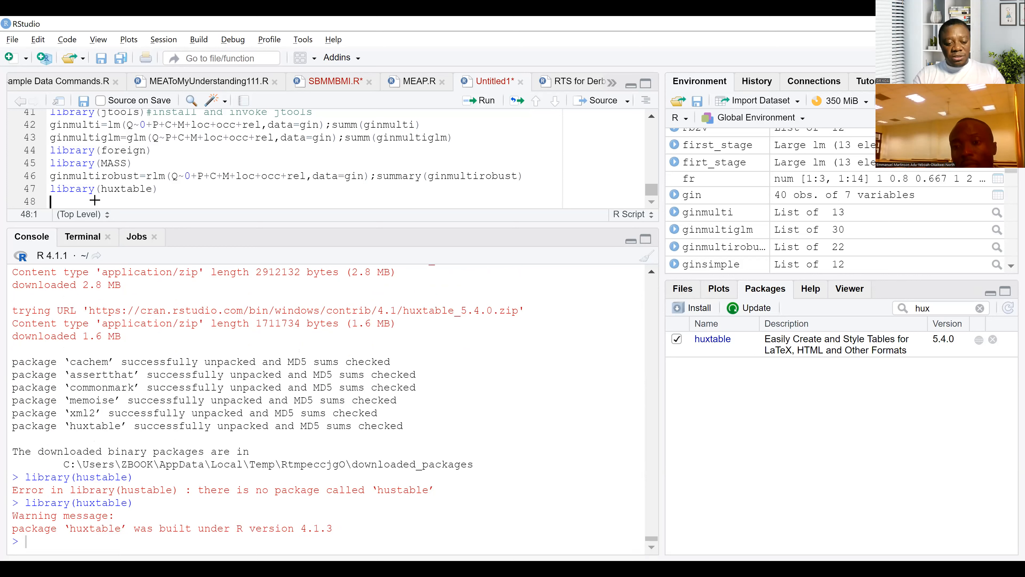
Begin an export_summs() call on line 48 with ginmulti as its first model
type("export")
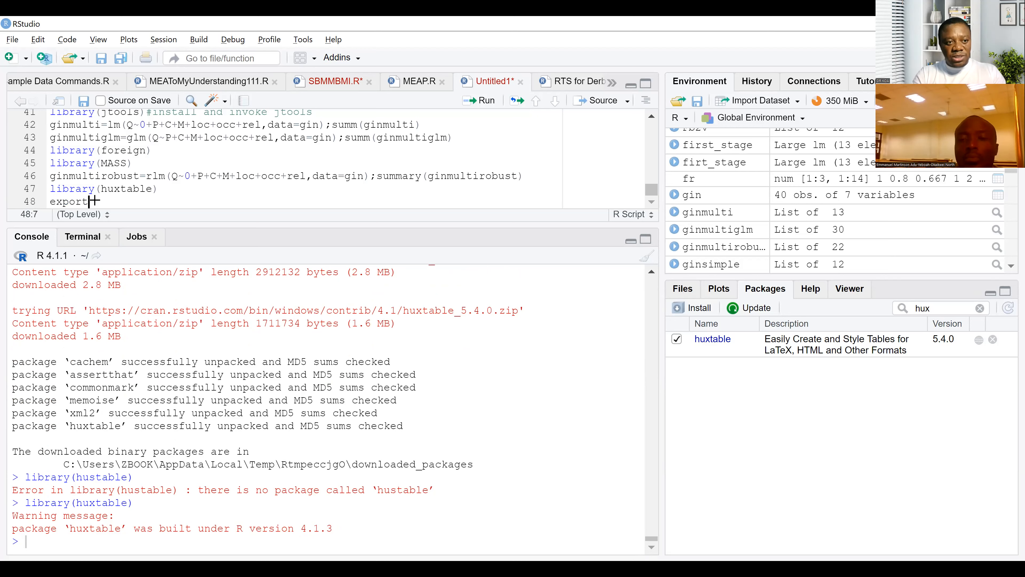
type("_su")
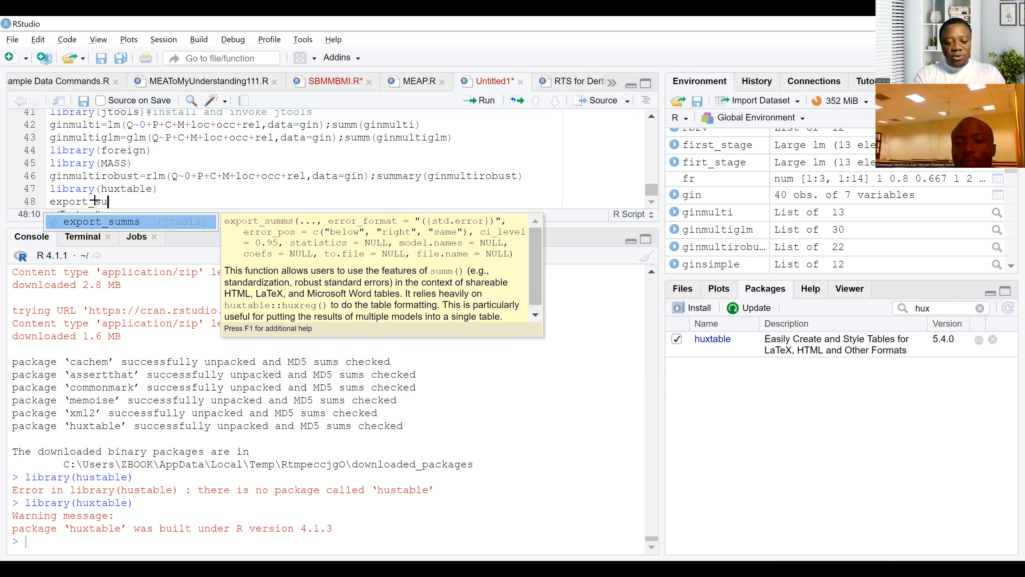
key("Tab")
type("(")
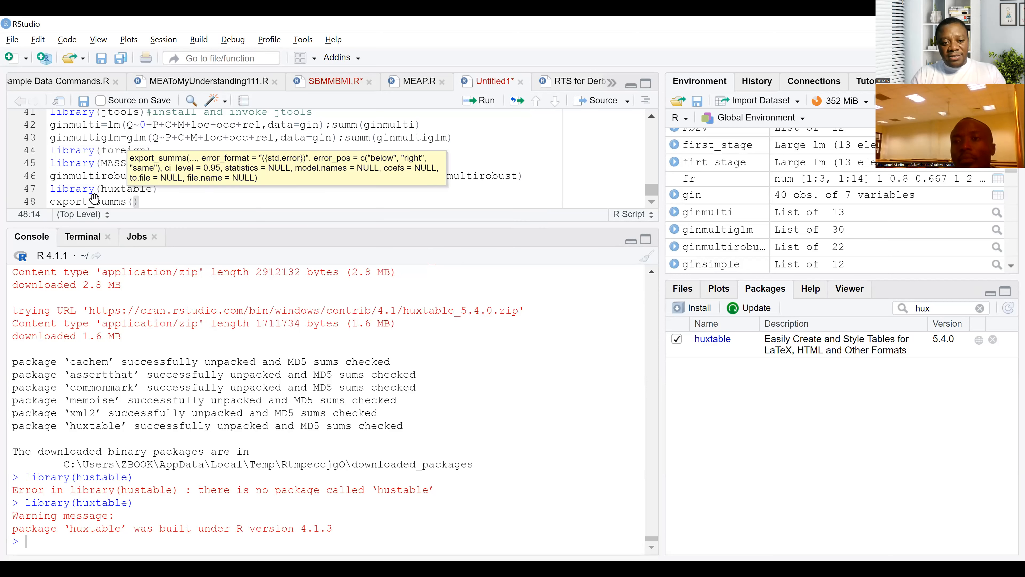
left_click(93, 198)
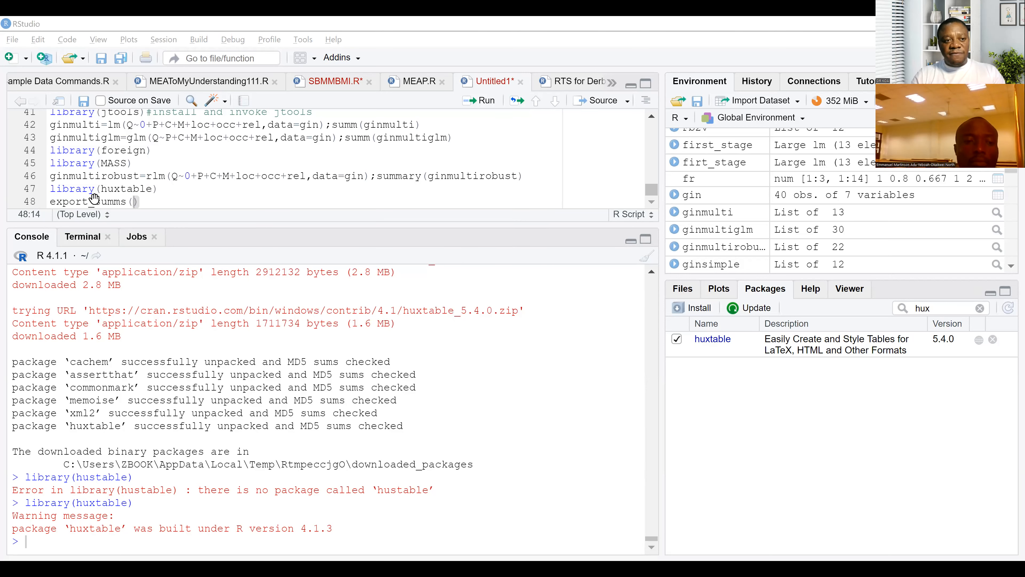
left_click(135, 198)
type("g")
type("inmult")
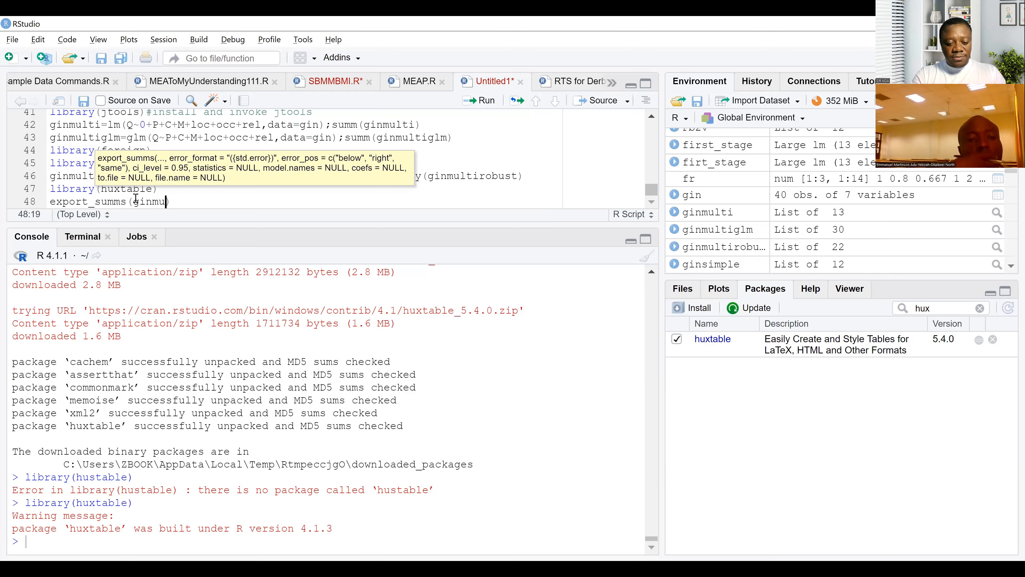
type("i")
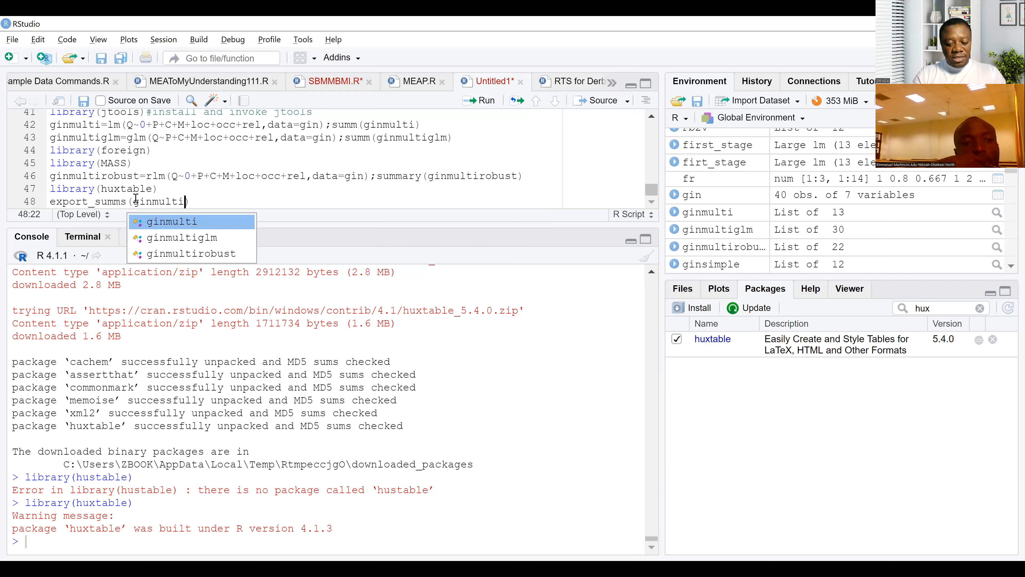
Add the models ginmultiglm, ginmultirobust and ginsimple to the export_summs call on line 48
type(",")
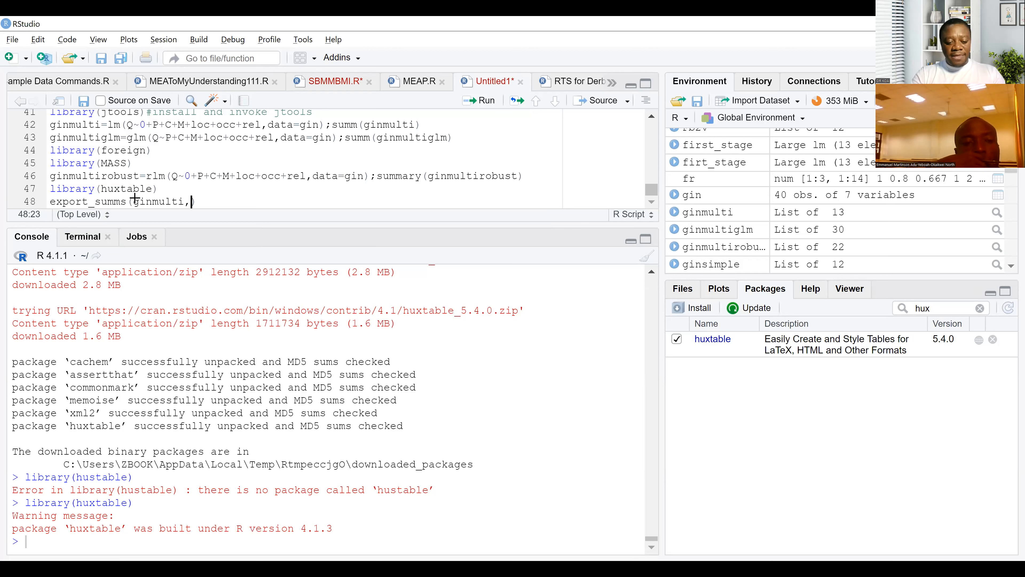
type("gin")
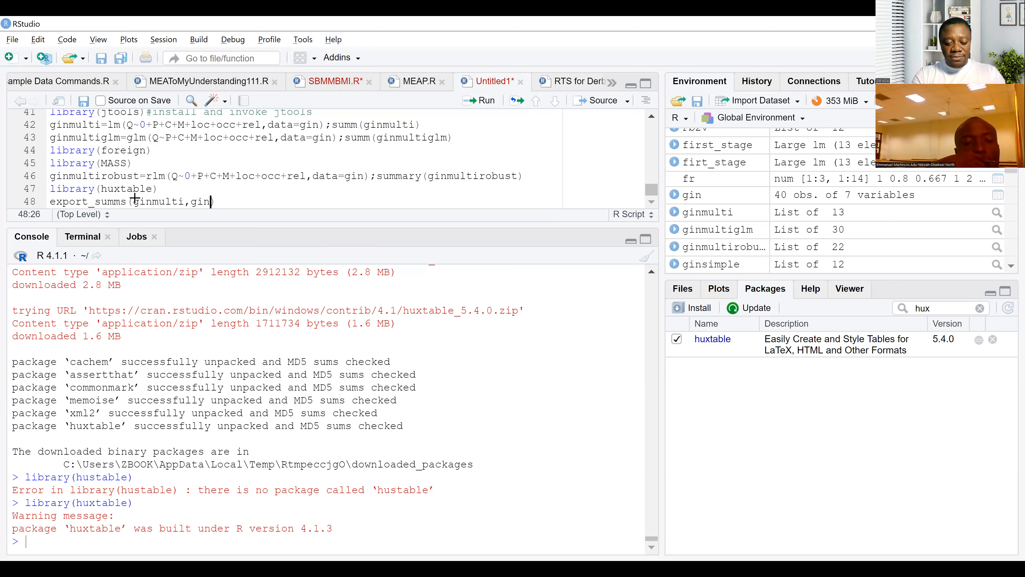
type("mult")
key("Down")
key("Return")
type(",ginmultiglm,ginm")
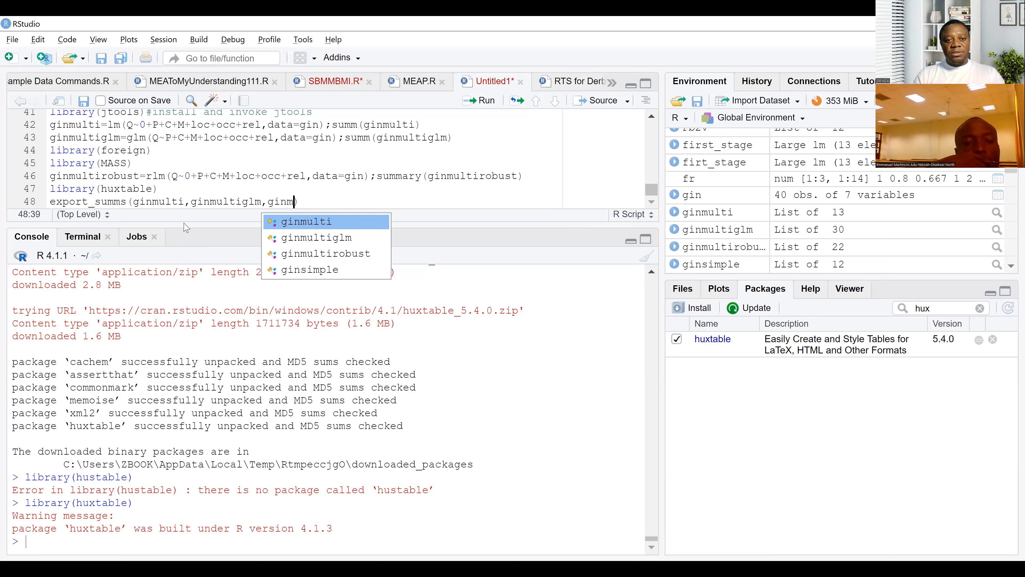
left_click(354, 259)
type(",gi")
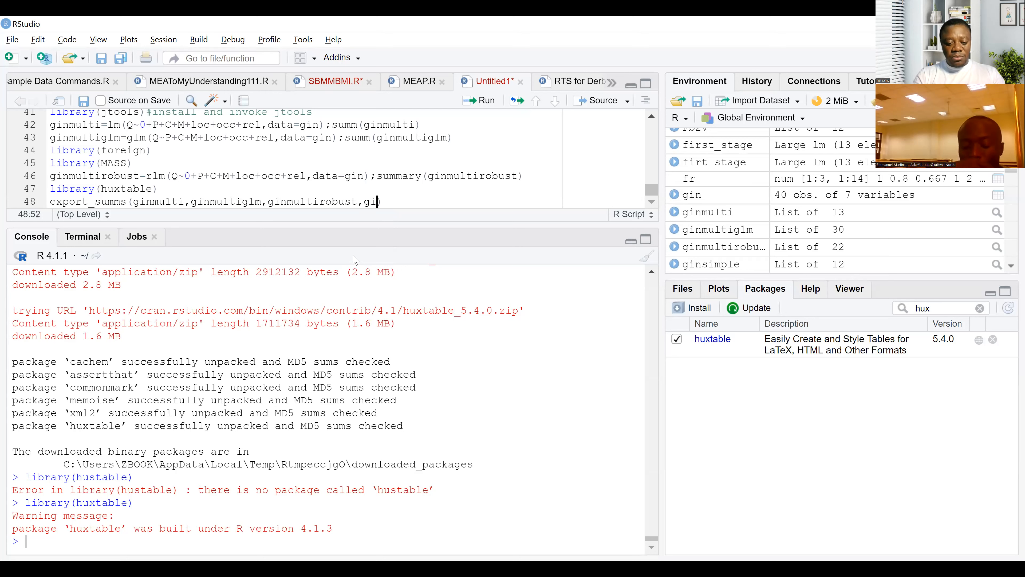
type("ns")
left_click(412, 222)
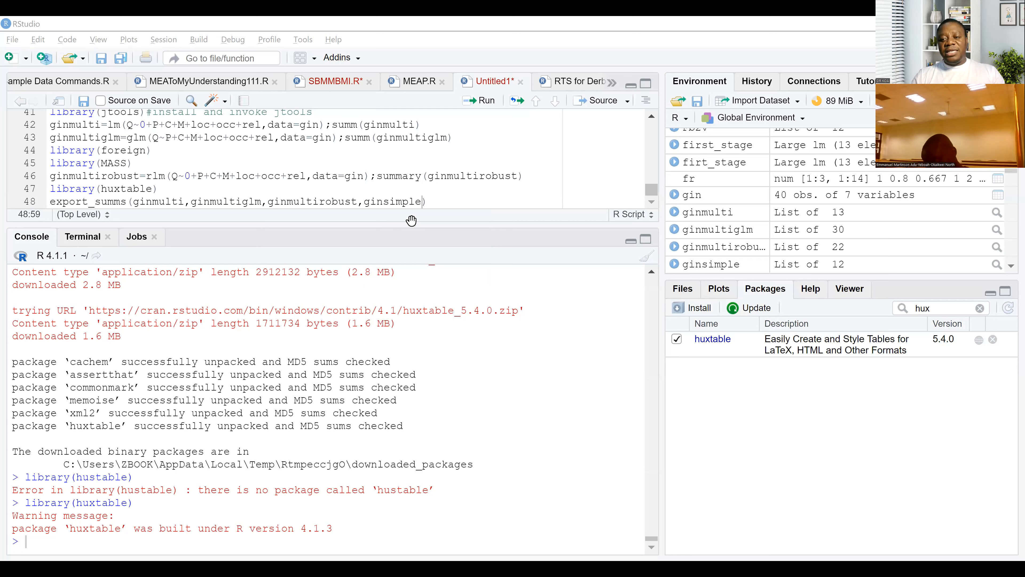
Append the argument scale=TRUE to the export_summs call and run the line
left_click(412, 220)
type(",scale")
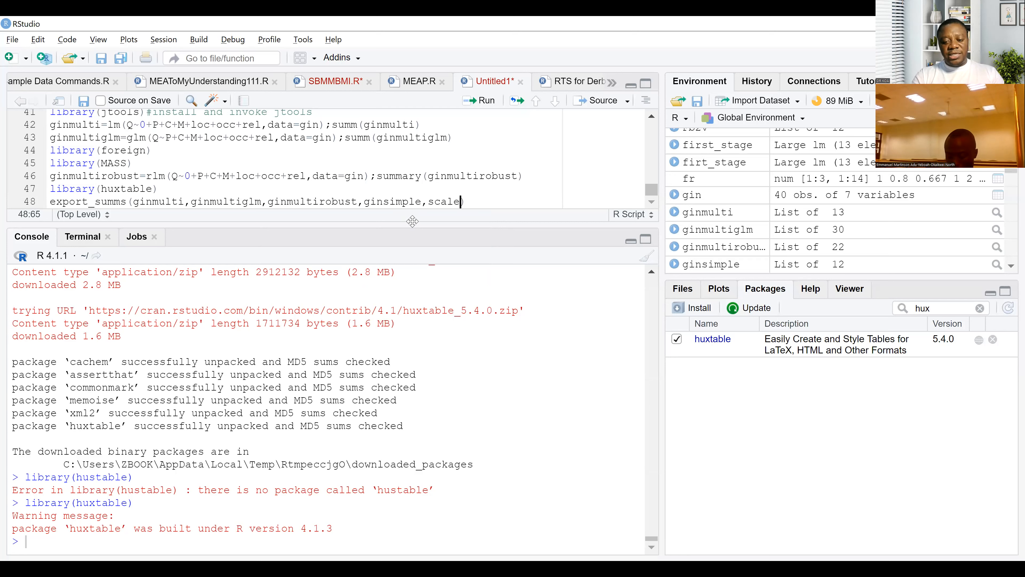
type("=TRUE")
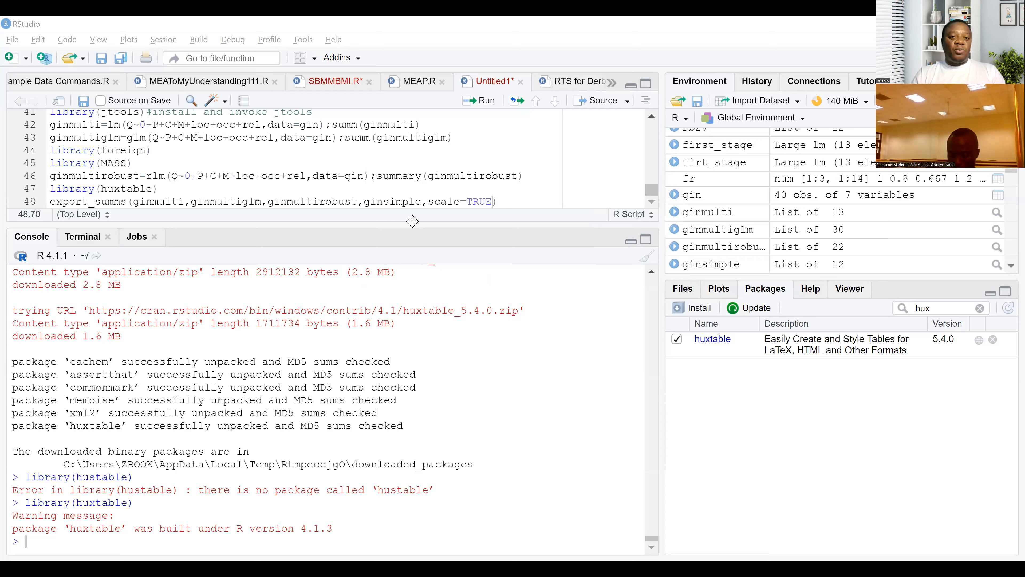
left_click(412, 220)
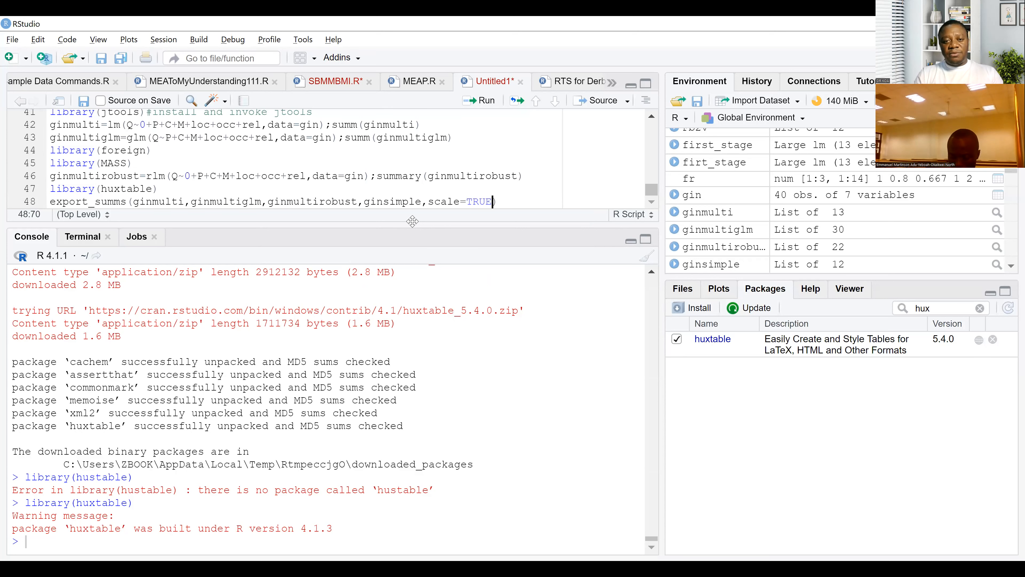
key("ctrl+Return")
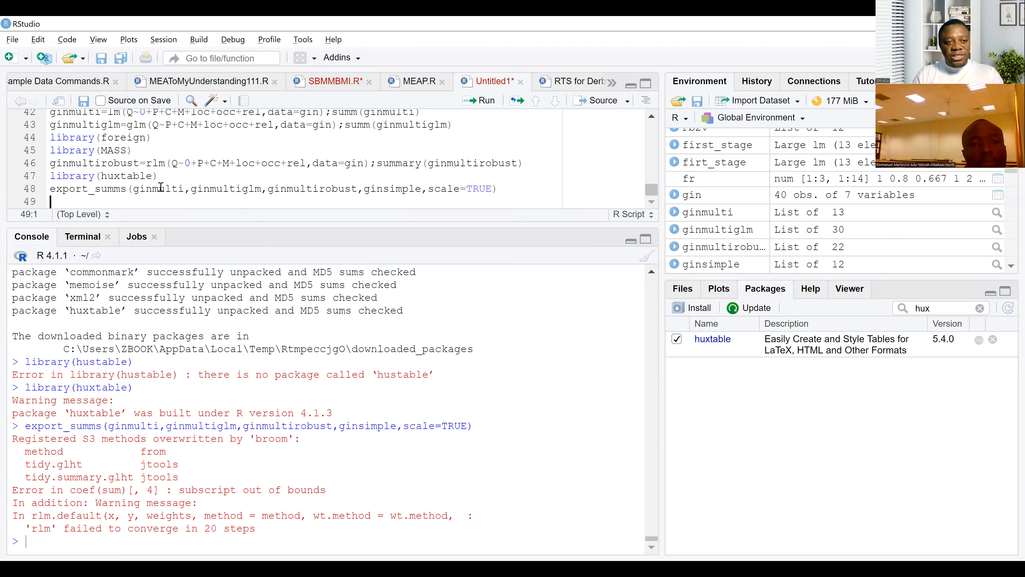
Remove ginmultirobust from the export_summs call on line 48 and run the line again
left_click(361, 189)
key("shift+Left")
key("shift+Left")
key("shift+Left")
key("shift+Left")
key("shift+Left")
key("shift+Left")
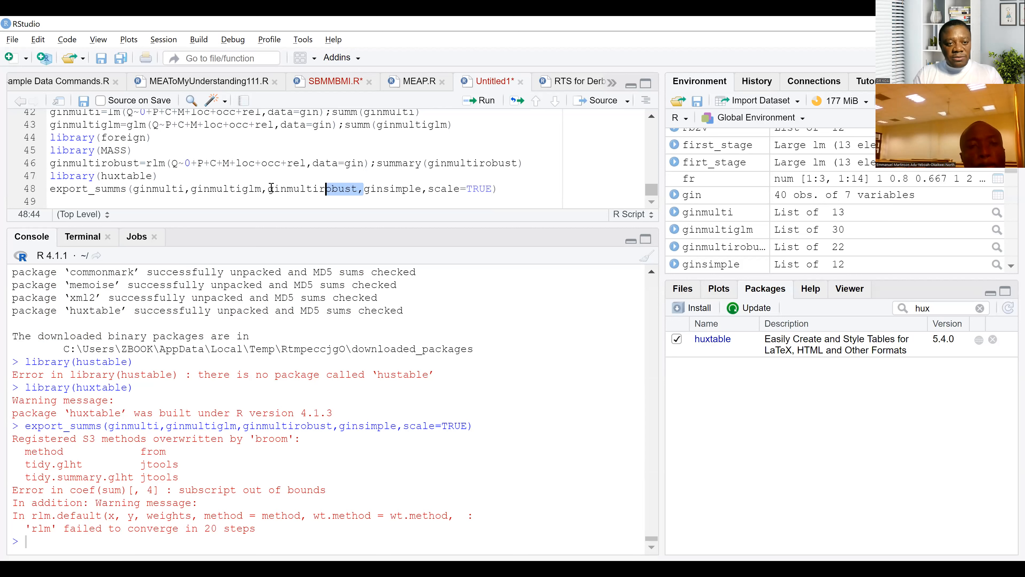
left_click(270, 188, "shift")
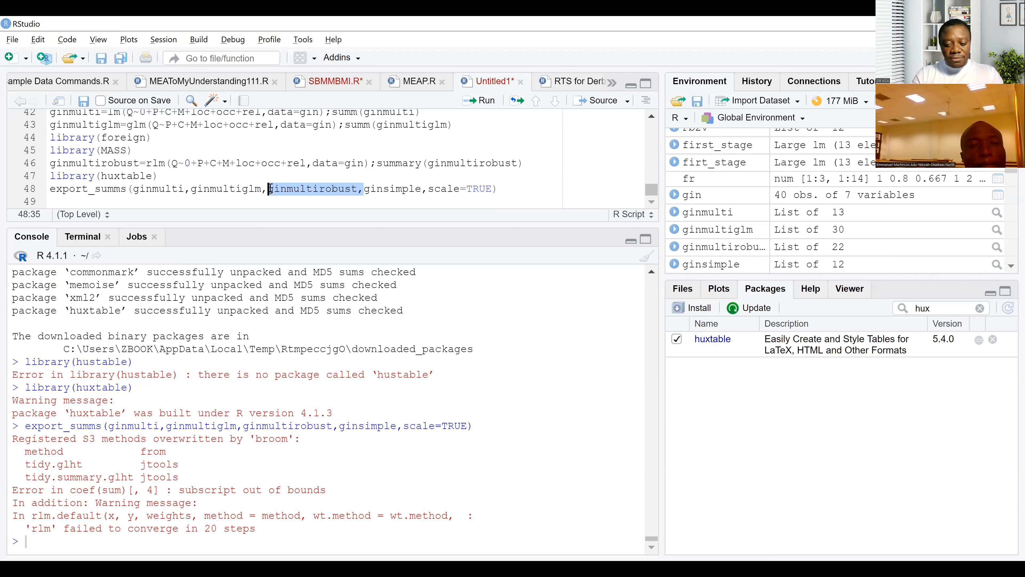
key("Delete")
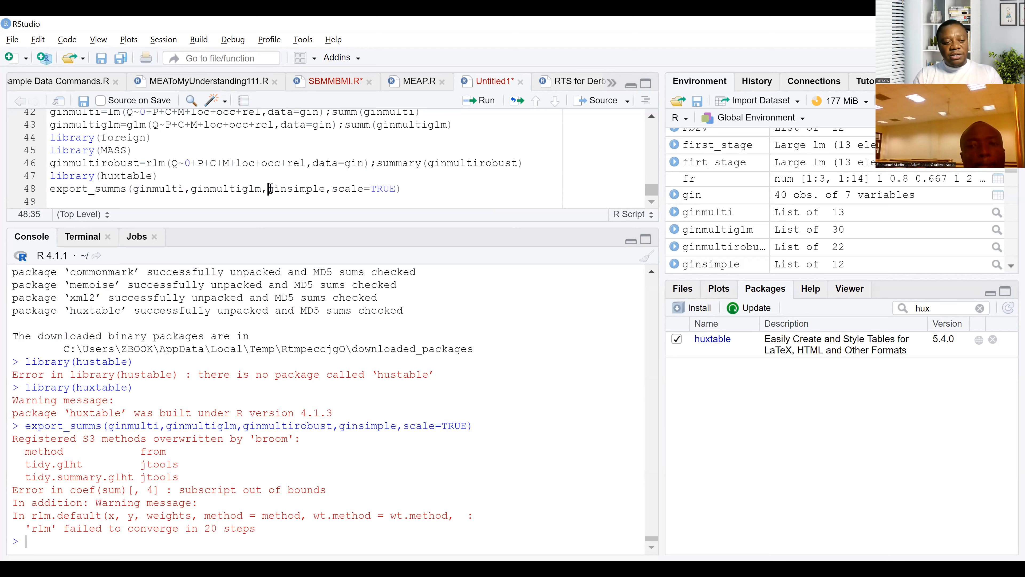
key("ctrl+Return")
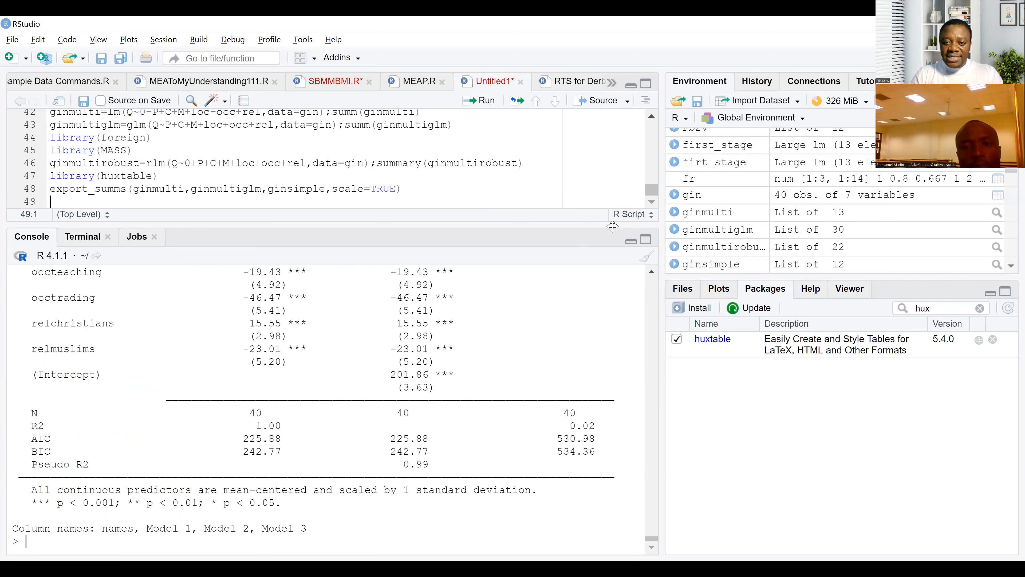
Clear the console output and close the Jobs pane
left_click_drag(612, 227, 611, 88)
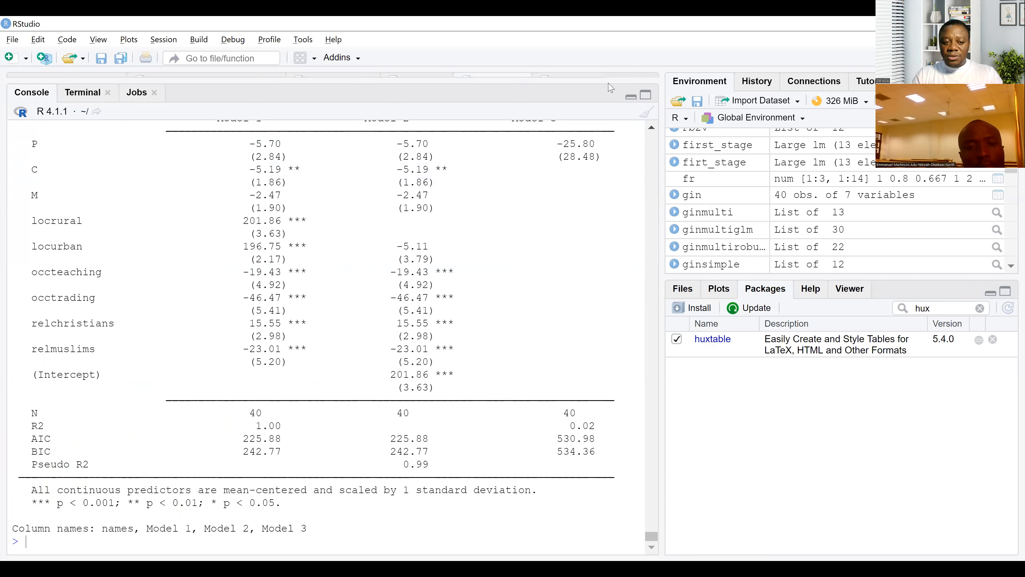
left_click(651, 131)
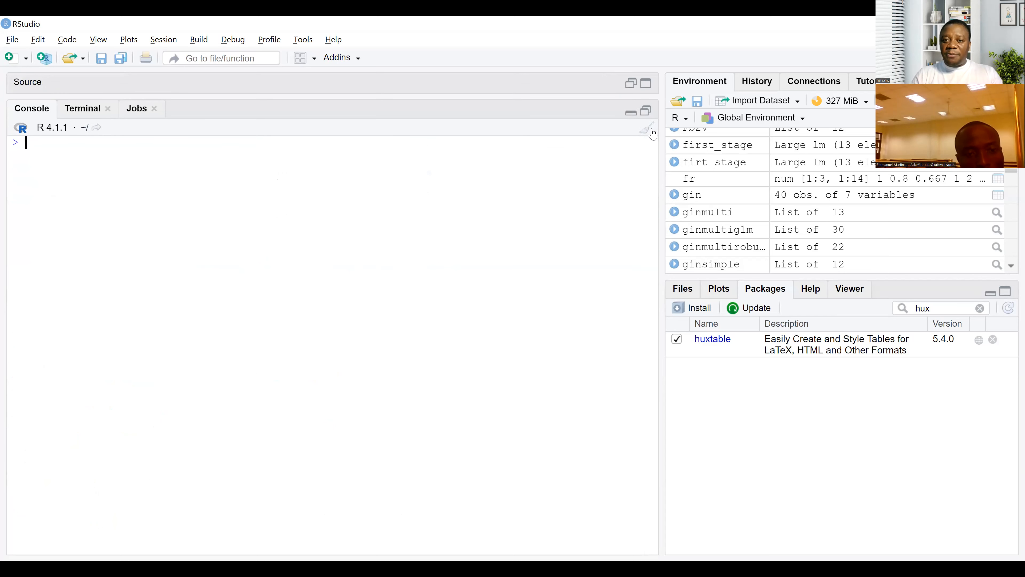
left_click(151, 108)
left_click(154, 109)
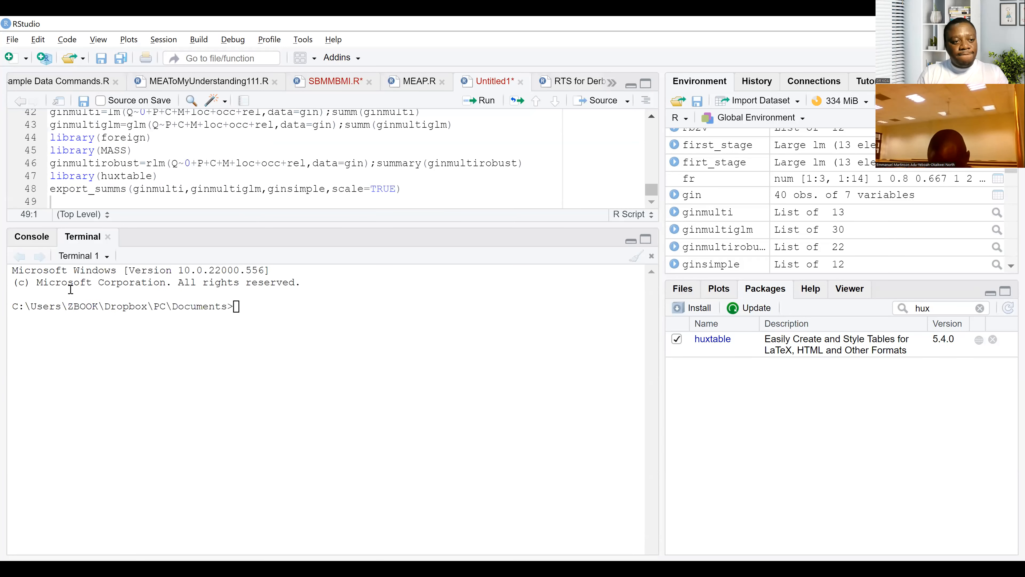
Rerun the export_summs line 48 and maximize the console to show its output
left_click(31, 242)
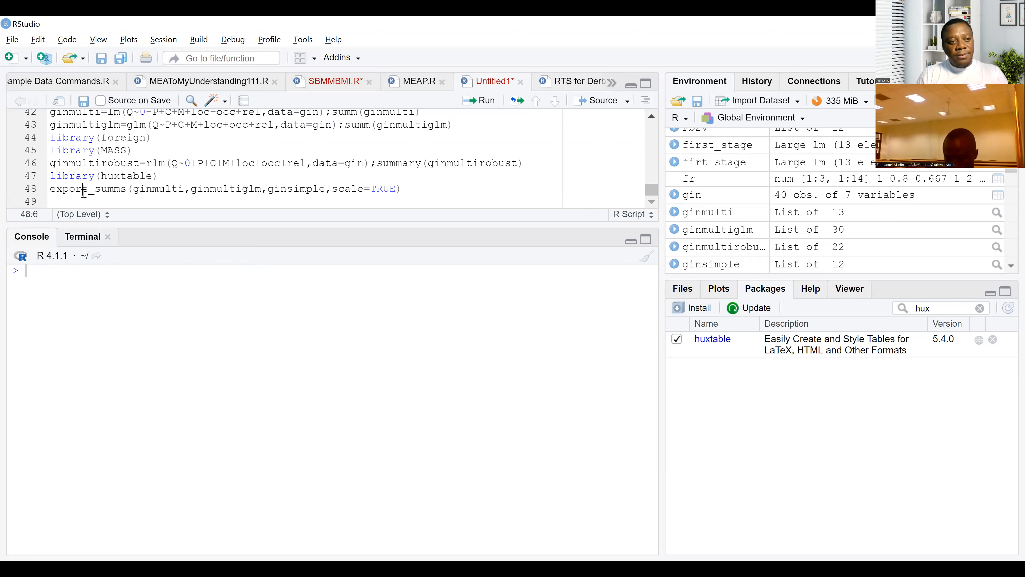
key("ctrl+Return")
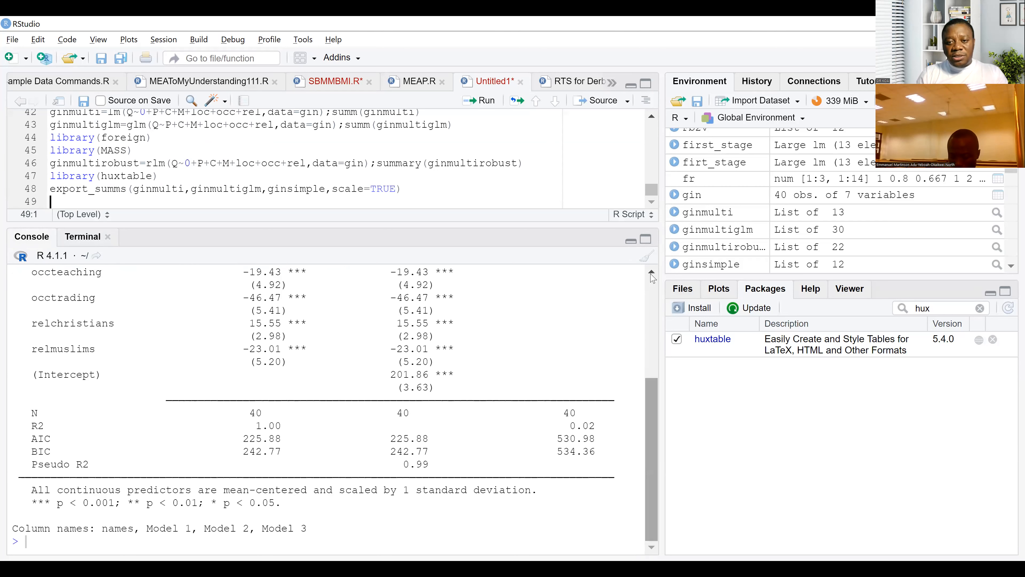
left_click(646, 239)
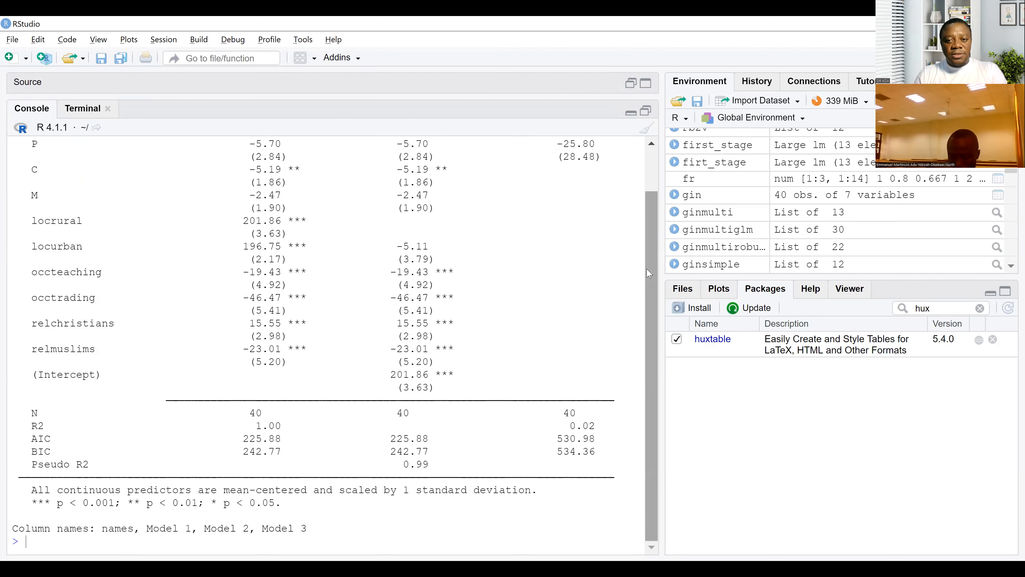
Examine the exported comparison table of the three models, from the coefficients down to R2, AIC and BIC, and return to the script's export_summs line
scroll(651, 185, "up", 1)
left_click_drag(652, 182, 651, 179)
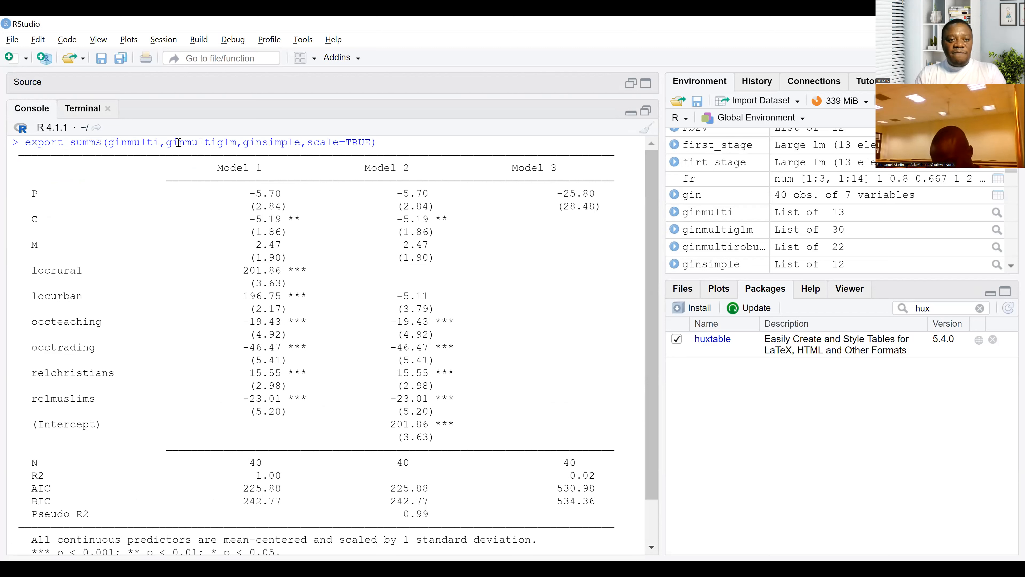
double_click(156, 143)
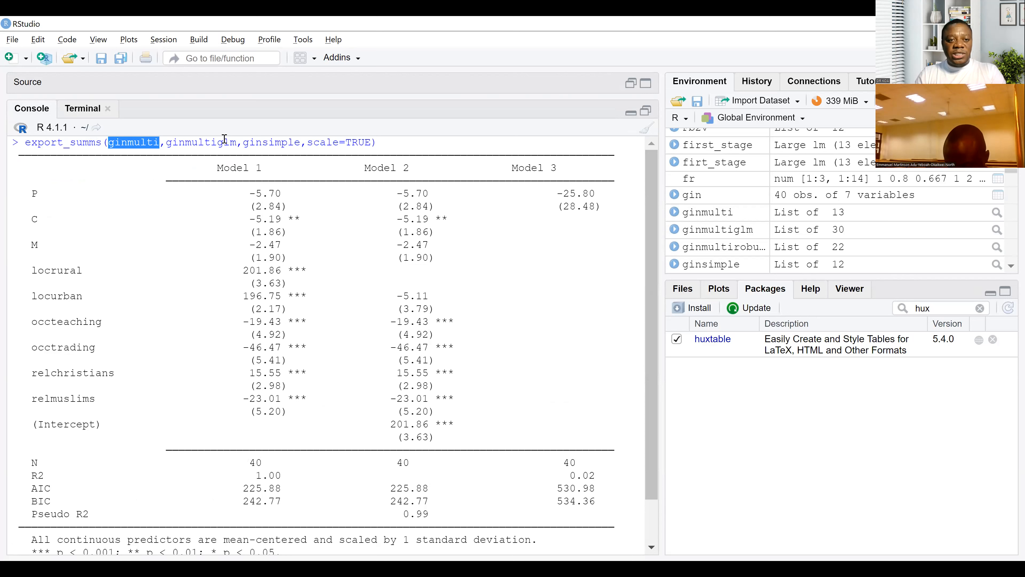
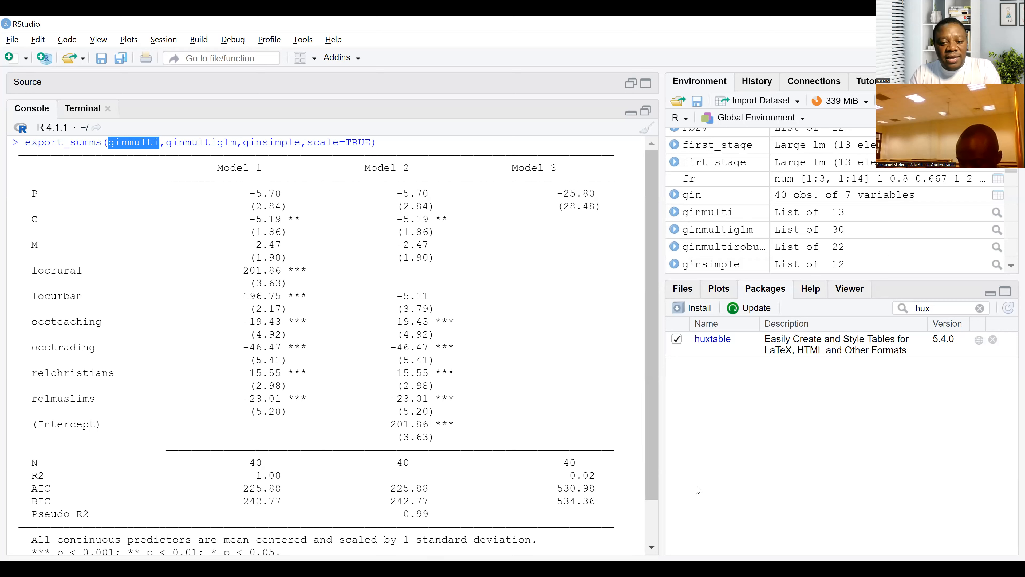
left_click_drag(653, 477, 652, 524)
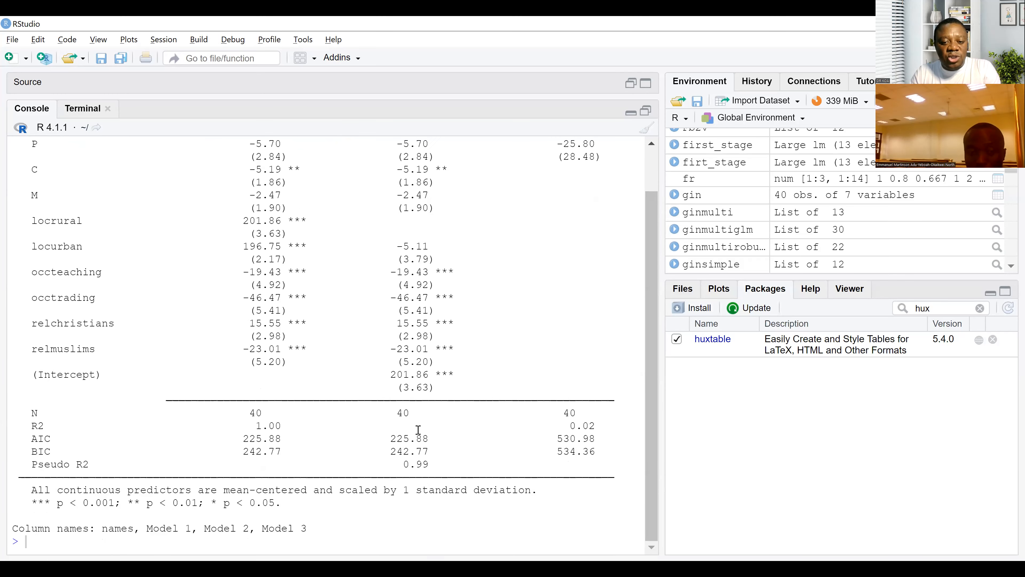
left_click_drag(597, 429, 2, 427)
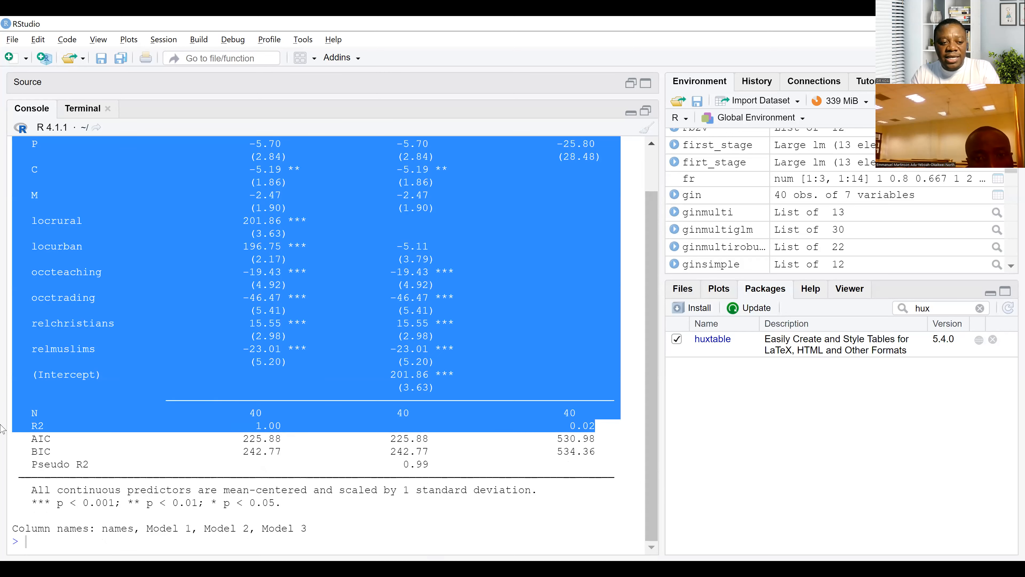
left_click(49, 452)
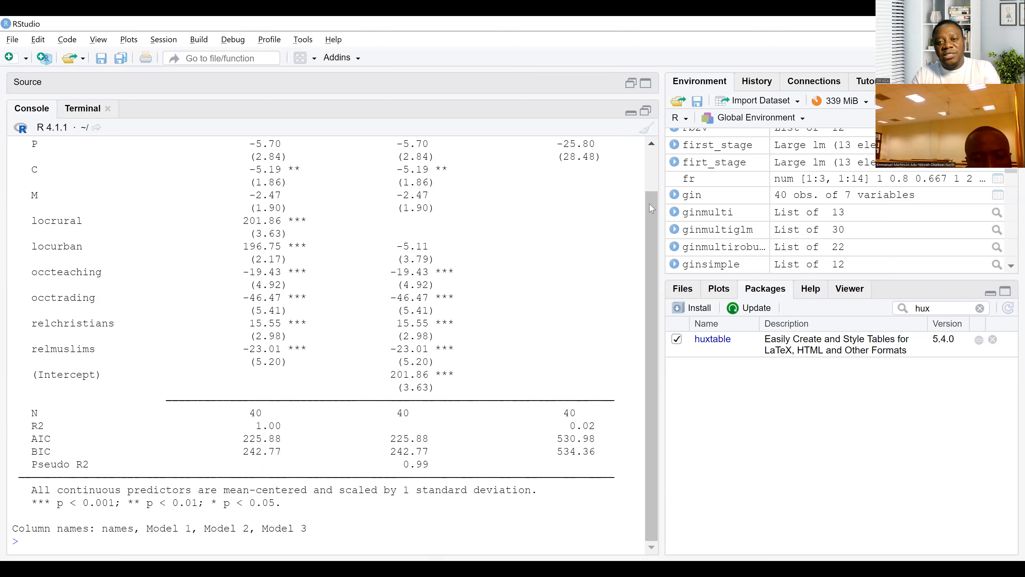
left_click_drag(651, 209, 652, 159)
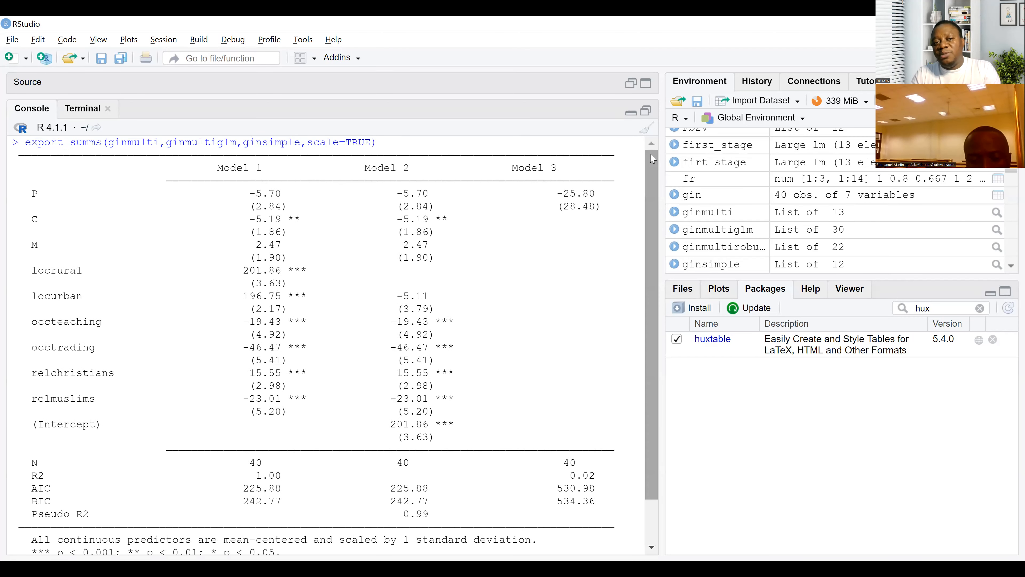
left_click(646, 113)
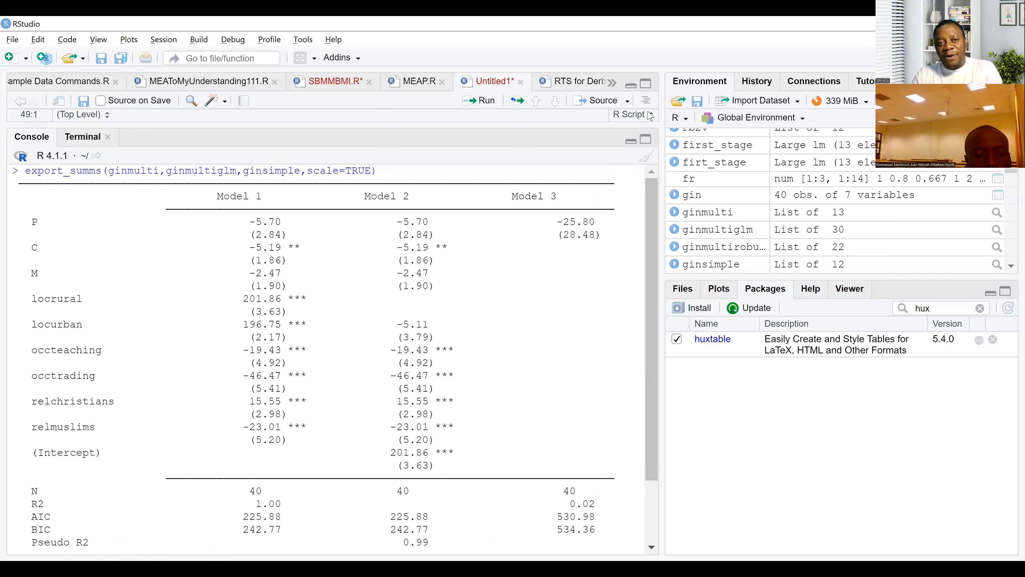
left_click(102, 189)
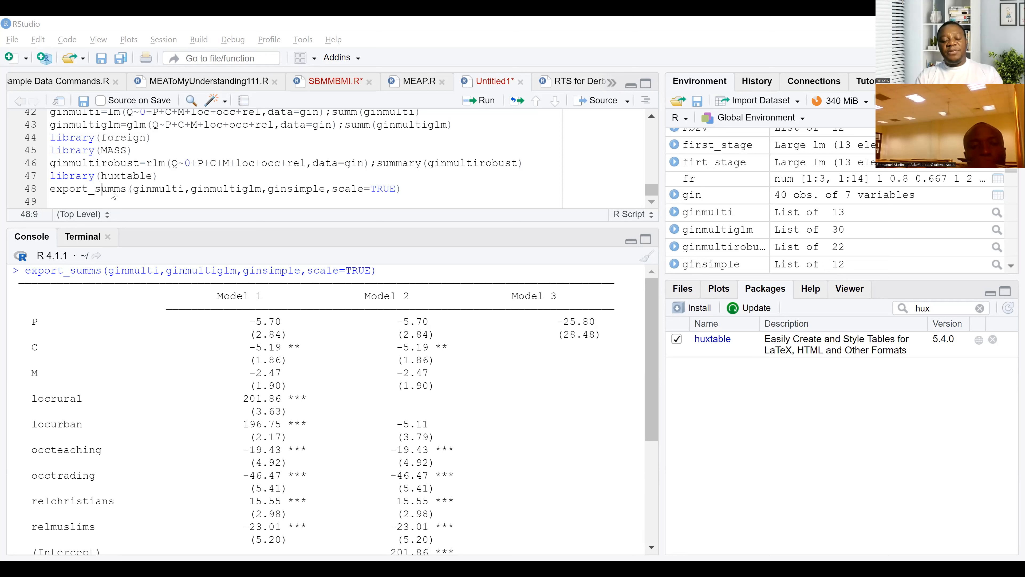
left_click(134, 188)
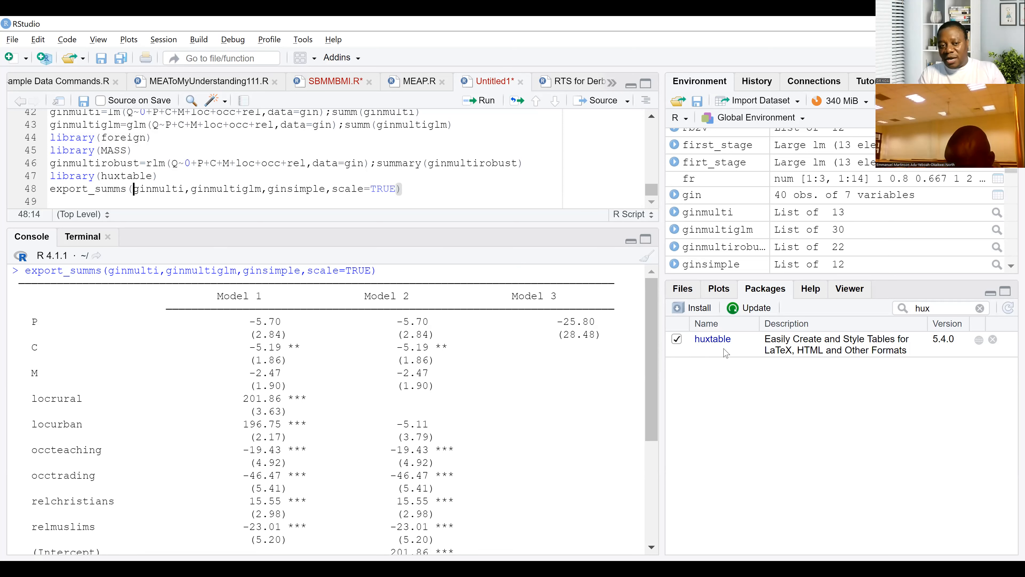
Widen the script and console area and examine the table's P, C, M and locrural rows, including the P coefficient in Model 1
left_click_drag(664, 349, 723, 349)
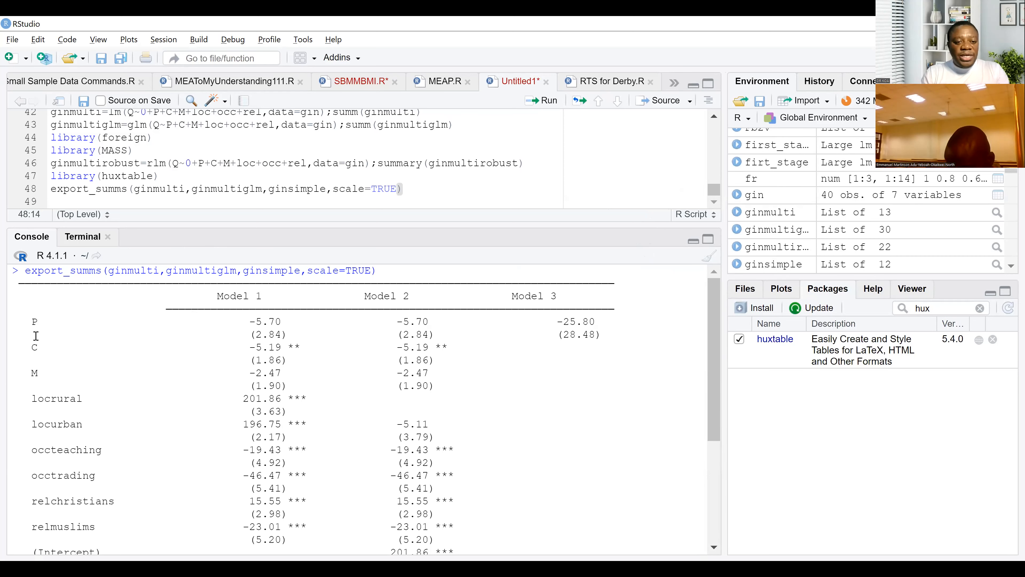
double_click(33, 322)
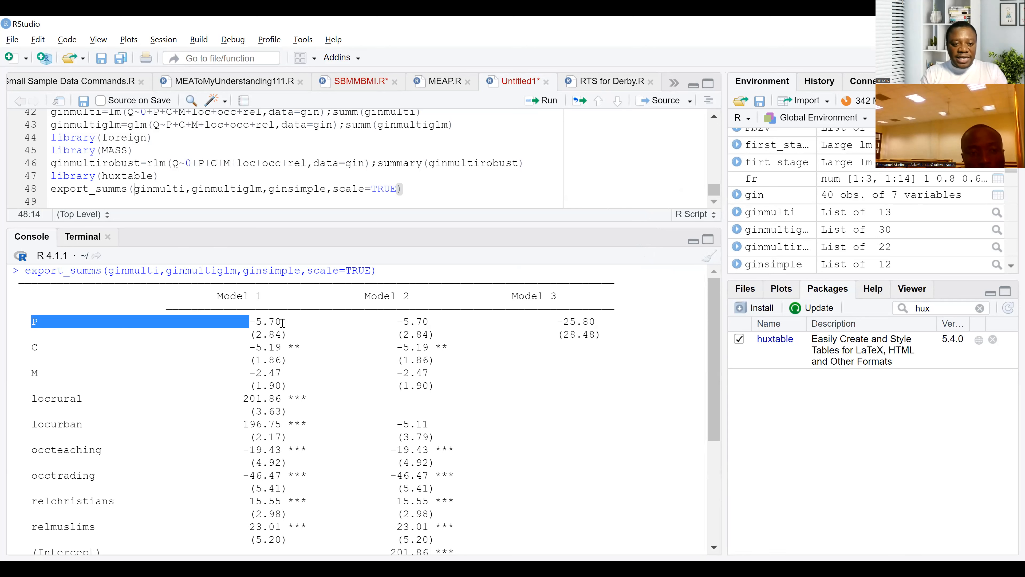
double_click(254, 321)
left_click_drag(254, 321, 250, 322)
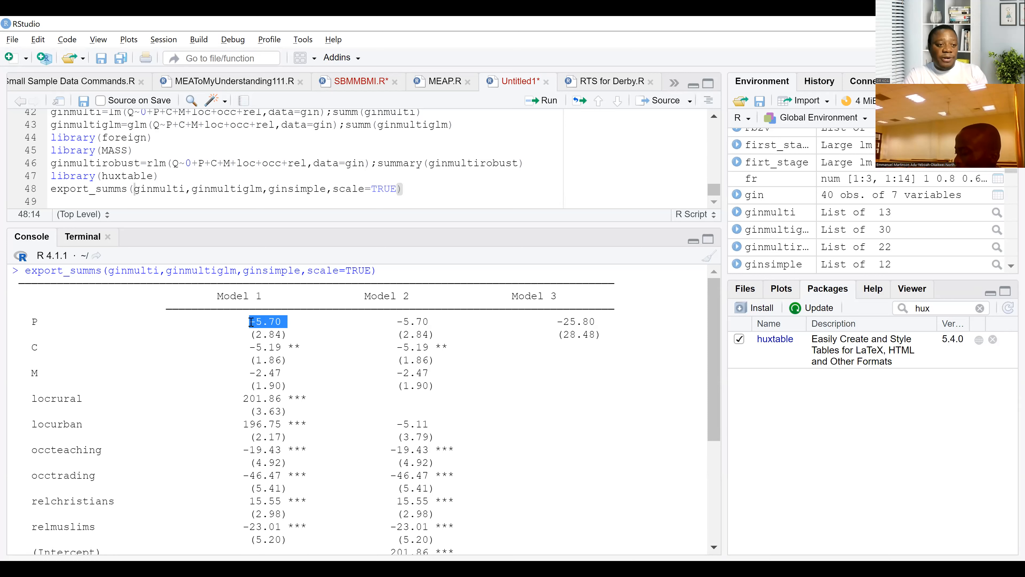
left_click(32, 322)
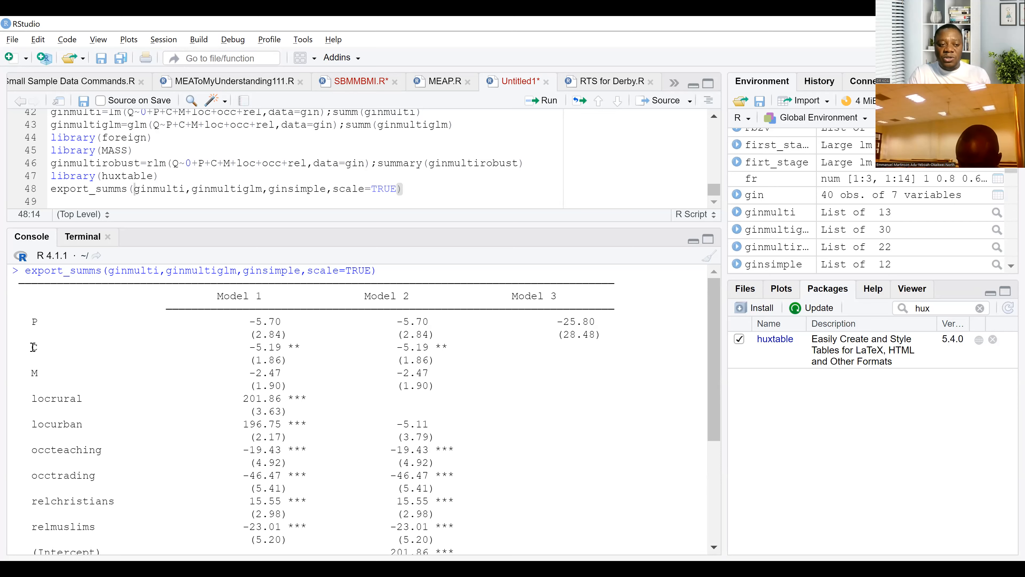
left_click_drag(32, 346, 102, 505)
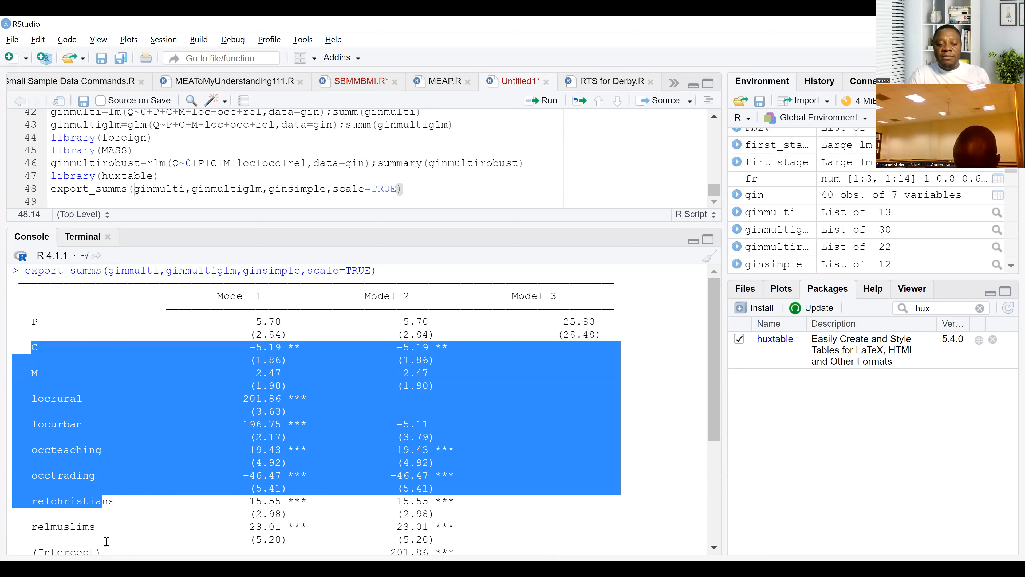
left_click(57, 343)
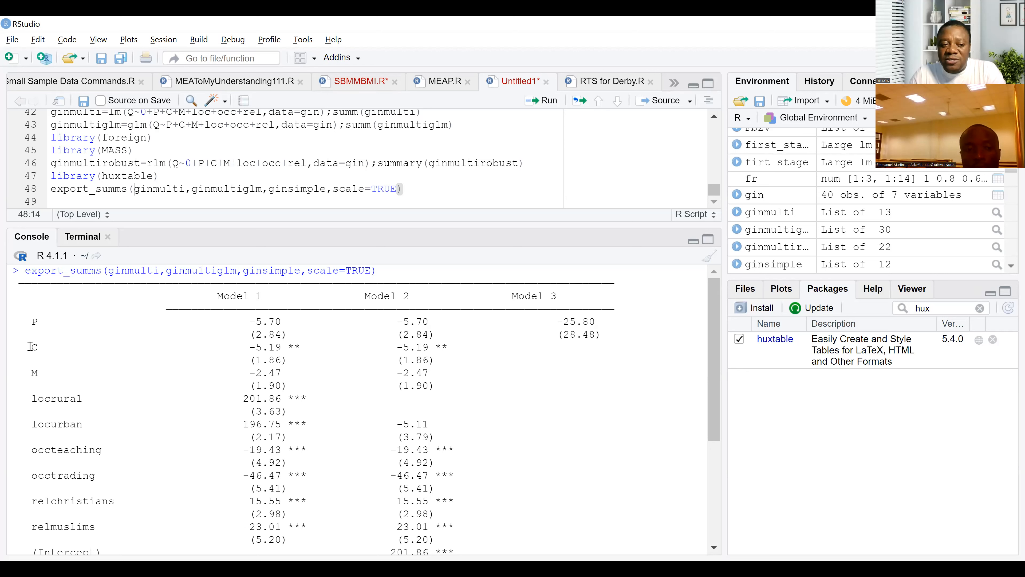
left_click_drag(30, 346, 38, 346)
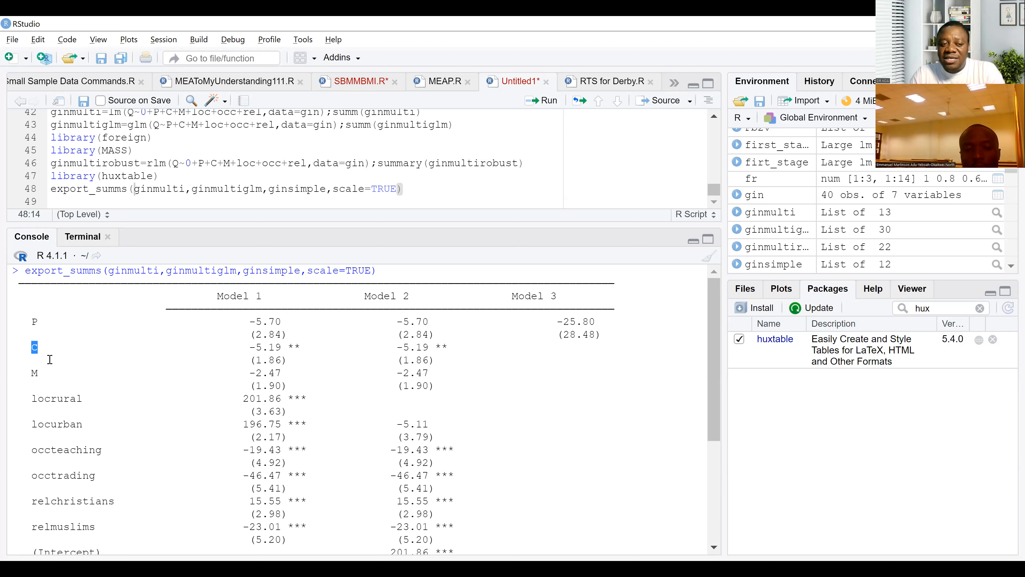
left_click_drag(31, 372, 39, 372)
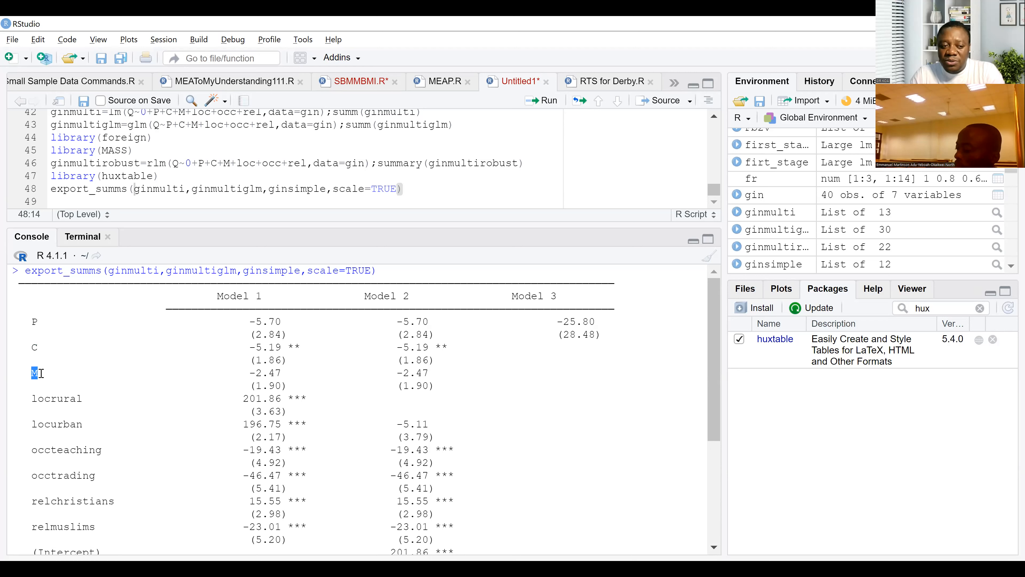
double_click(36, 399)
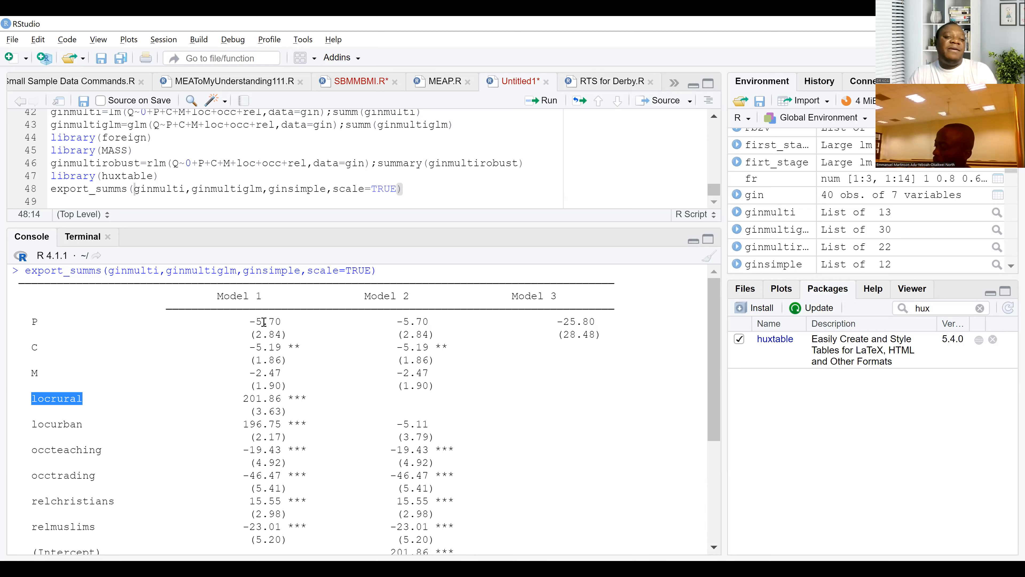
Examine the P coefficient in Model 1 and the relmuslims row of the exported comparison table
left_click_drag(258, 322, 278, 321)
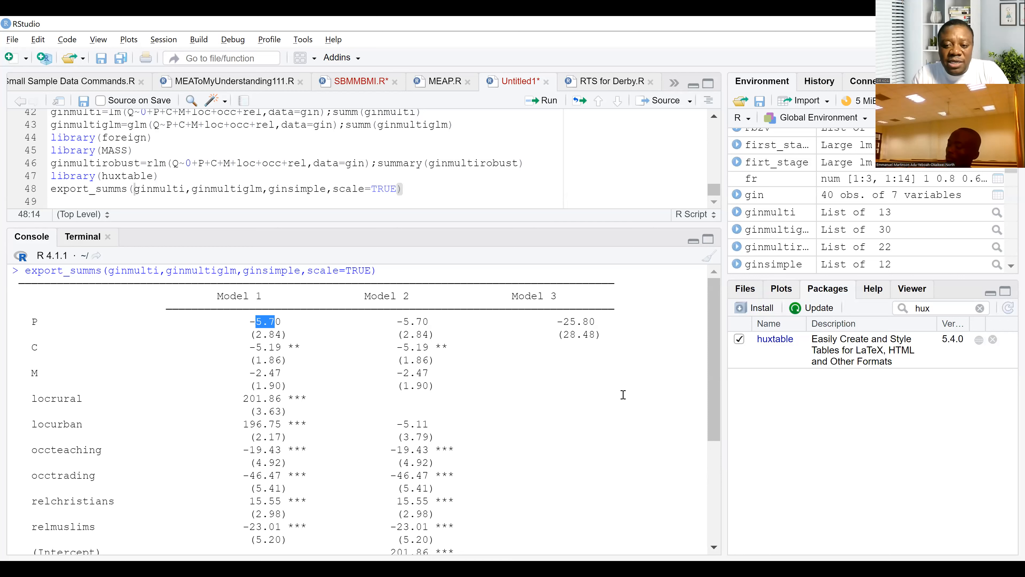
mouse_move(712, 384)
left_mouse_down()
mouse_move(711, 468)
mouse_move(709, 378)
left_mouse_up()
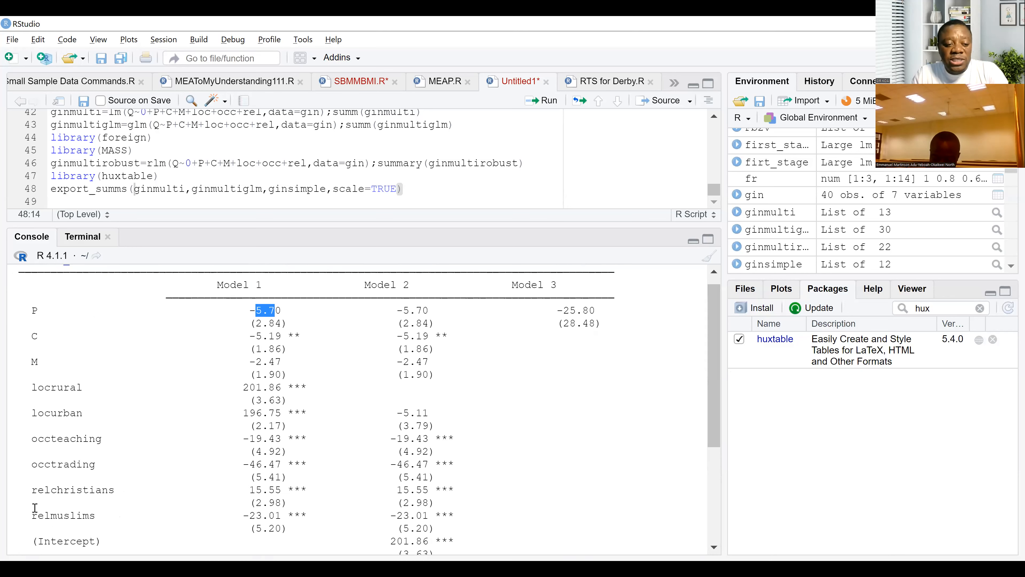
left_click_drag(32, 513, 293, 523)
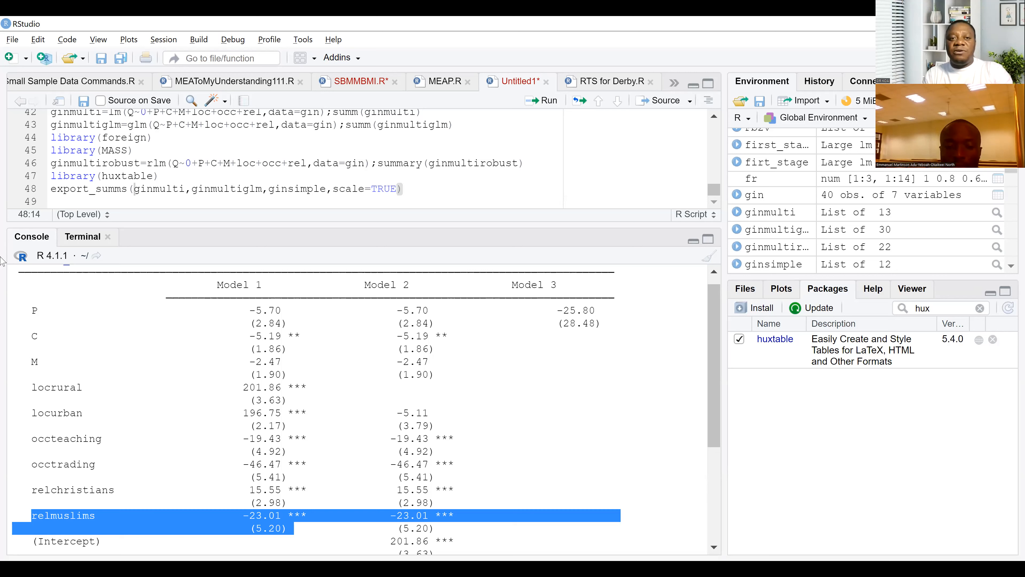
left_click(161, 56)
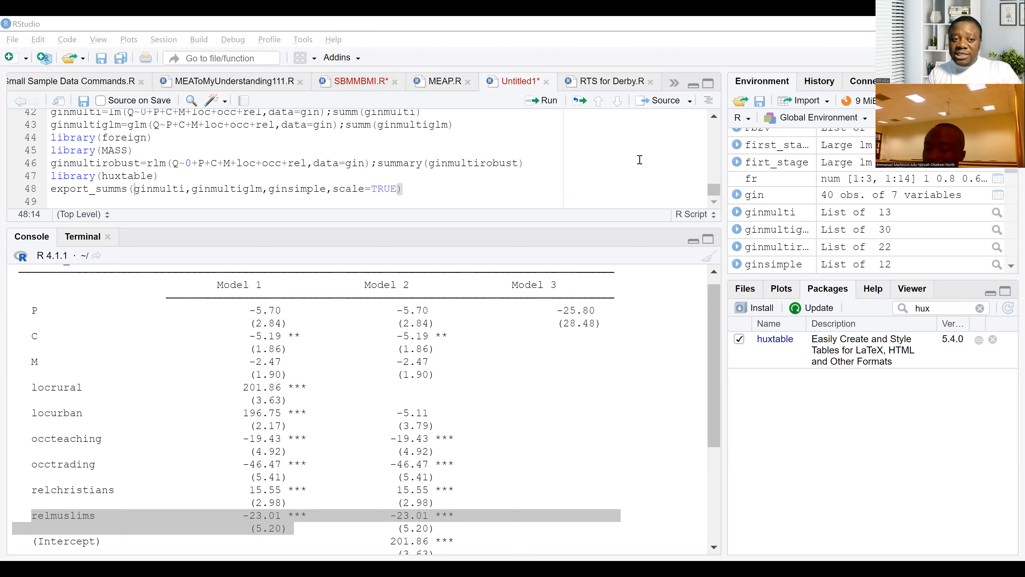
left_click(714, 204)
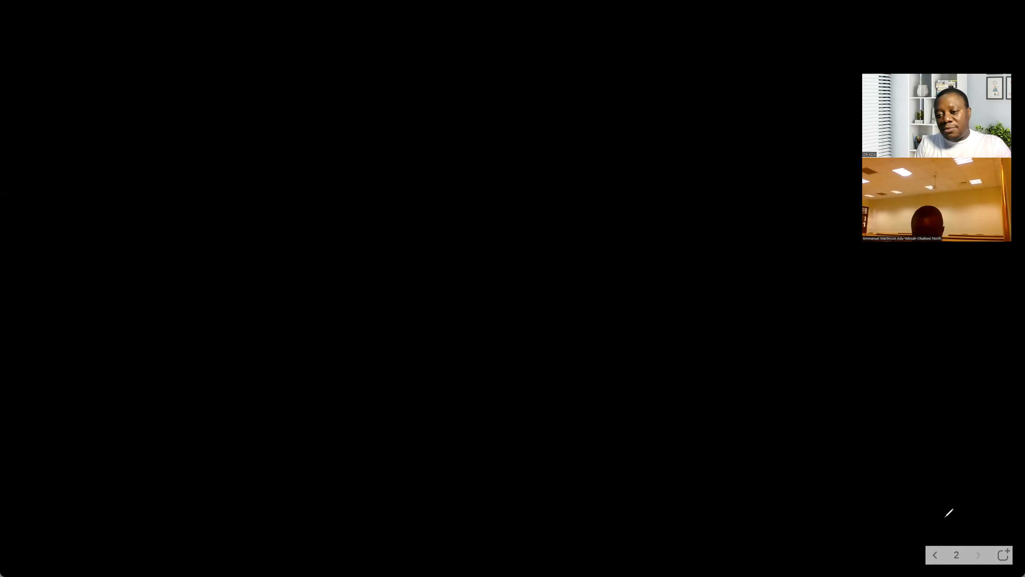
Switch to the whiteboard, add a blank third page after the existing two and handwrite a large blue Q near its upper corner
left_click(935, 555)
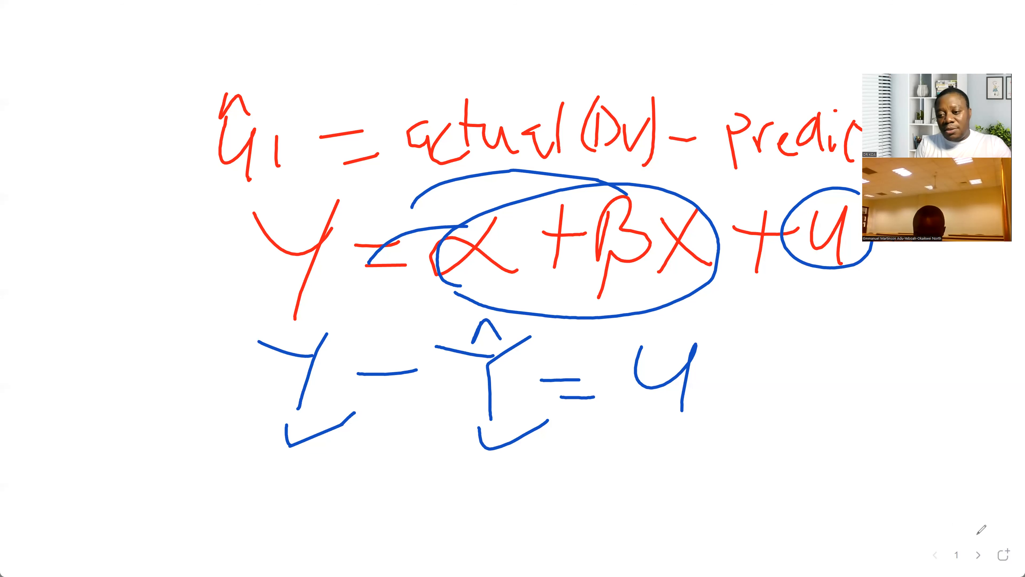
left_click(978, 555)
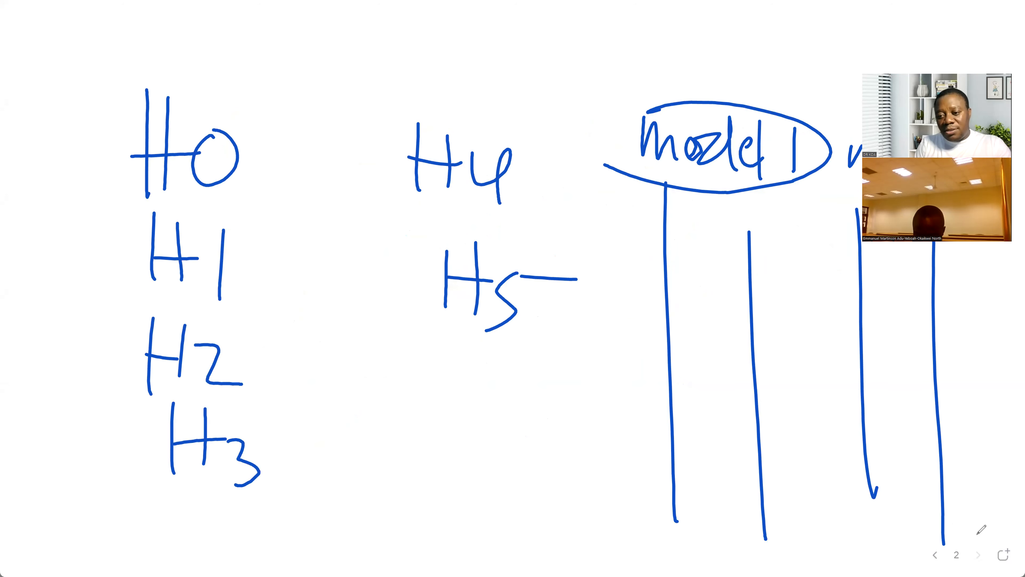
left_click(1003, 555)
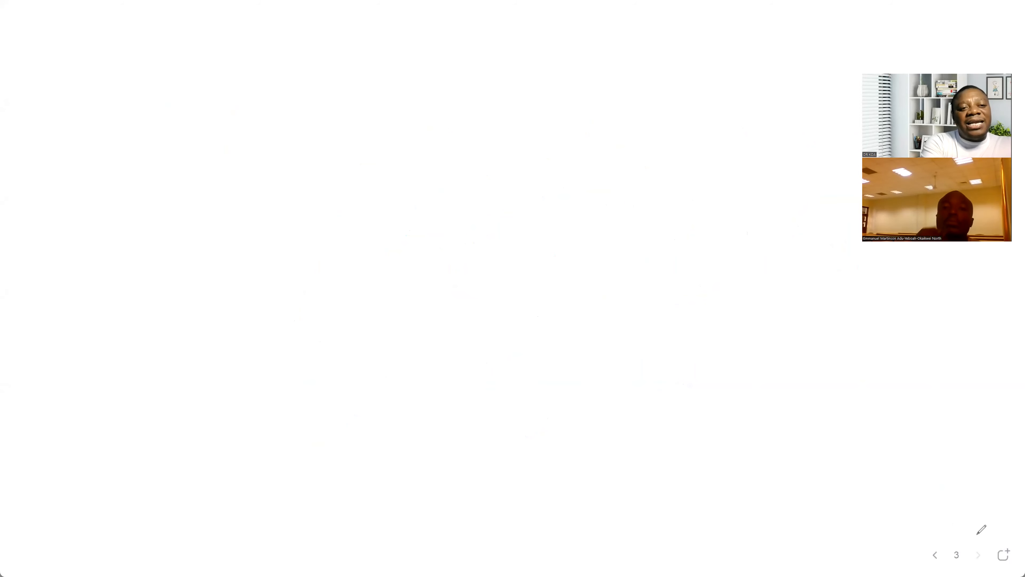
left_click_drag(139, 100, 122, 87)
left_click_drag(142, 147, 164, 212)
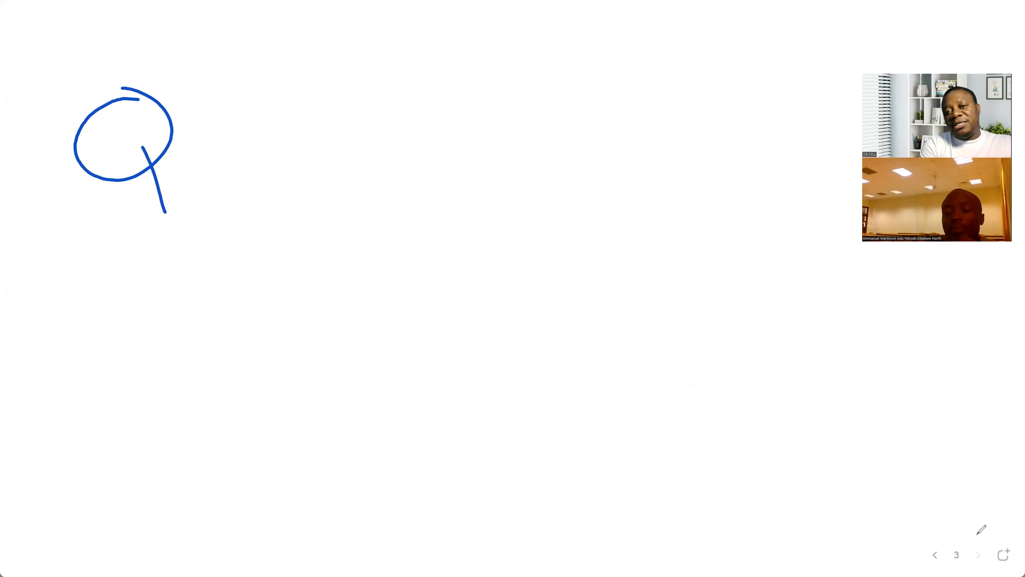